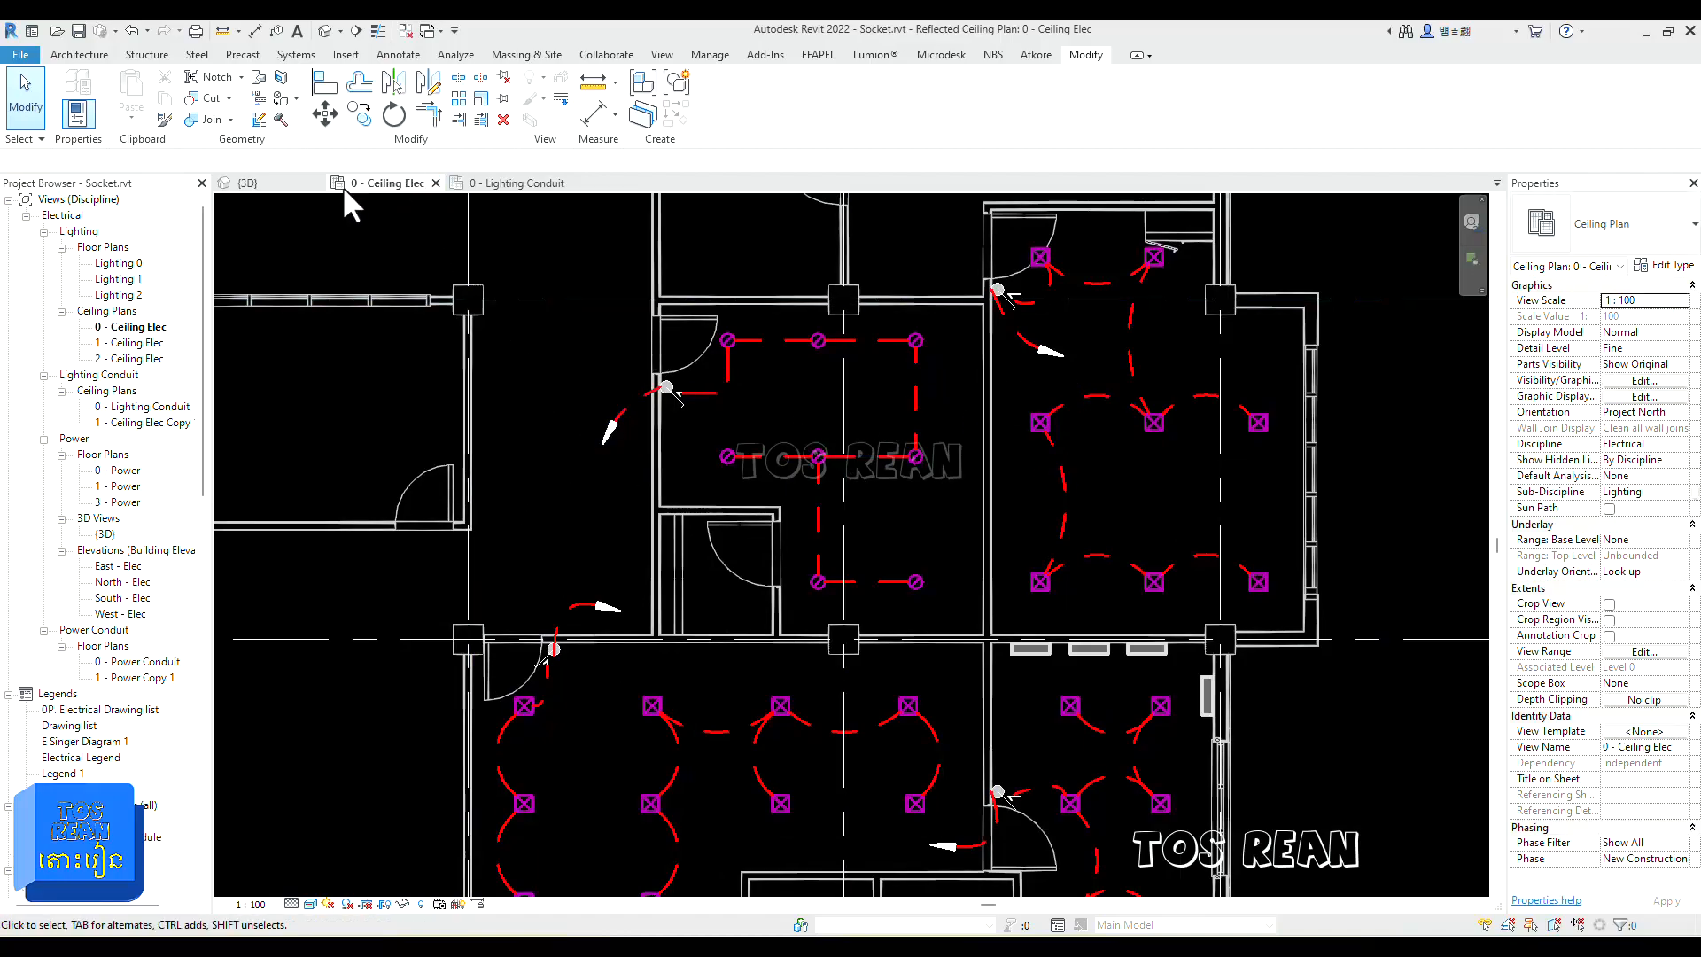
Step: Tag the home-run wire above the lower-left room's door with a leader, placing the wire tag above the arrow
click(276, 32)
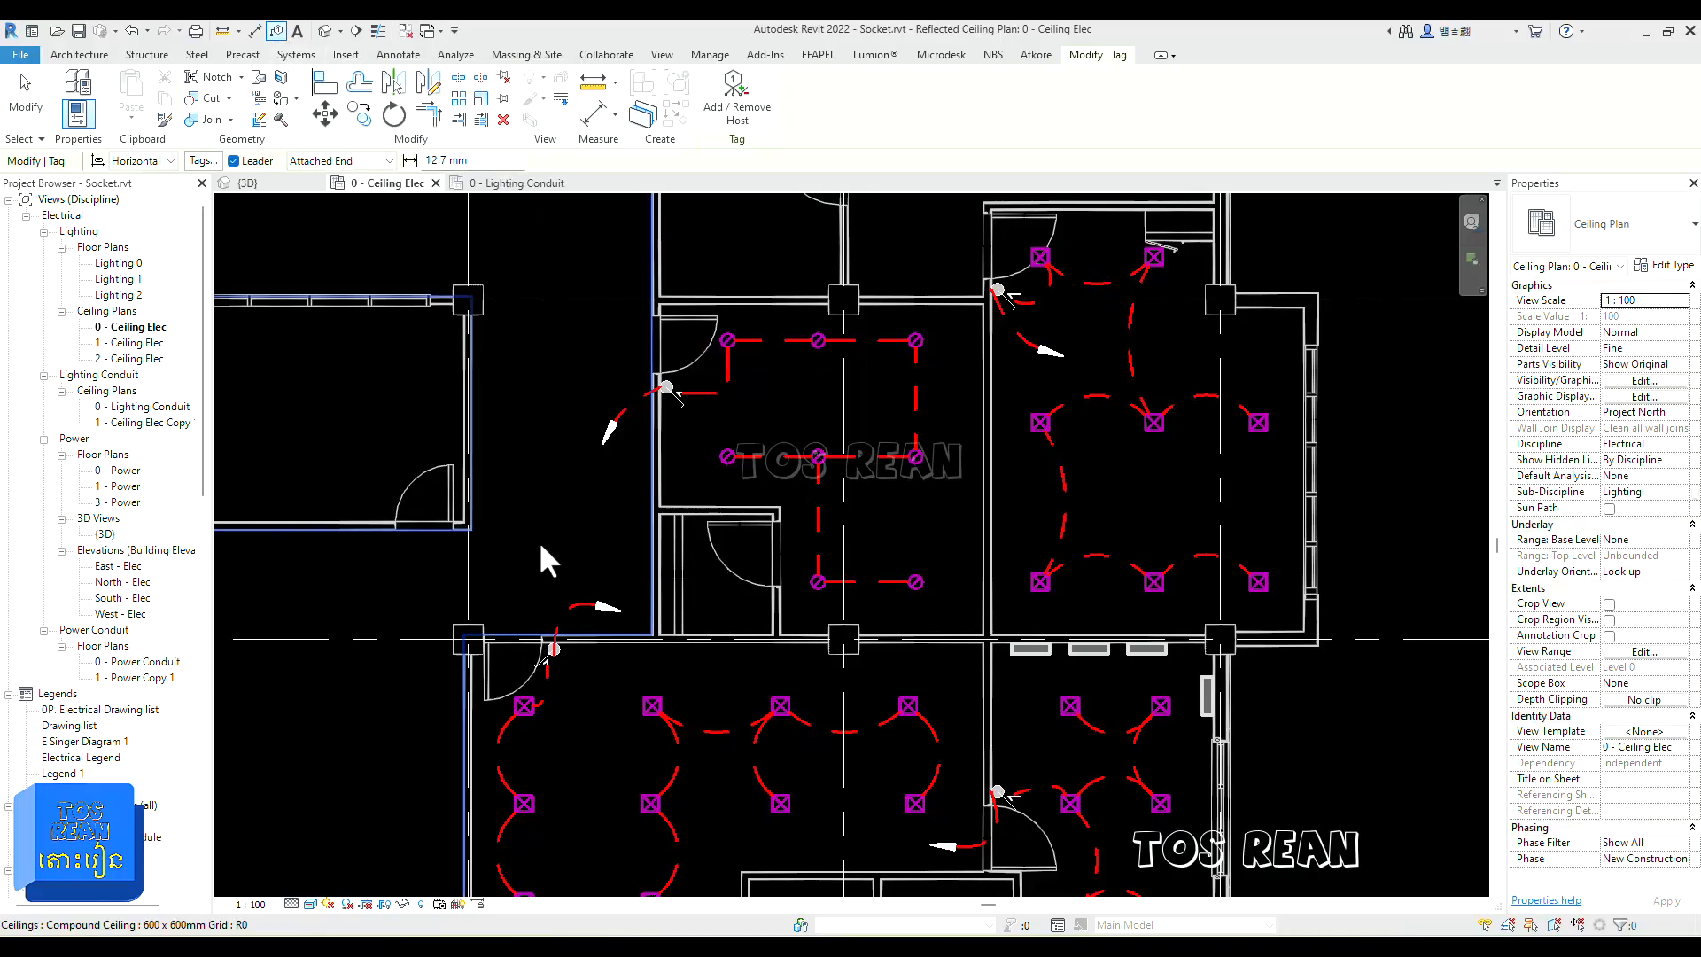
click(568, 599)
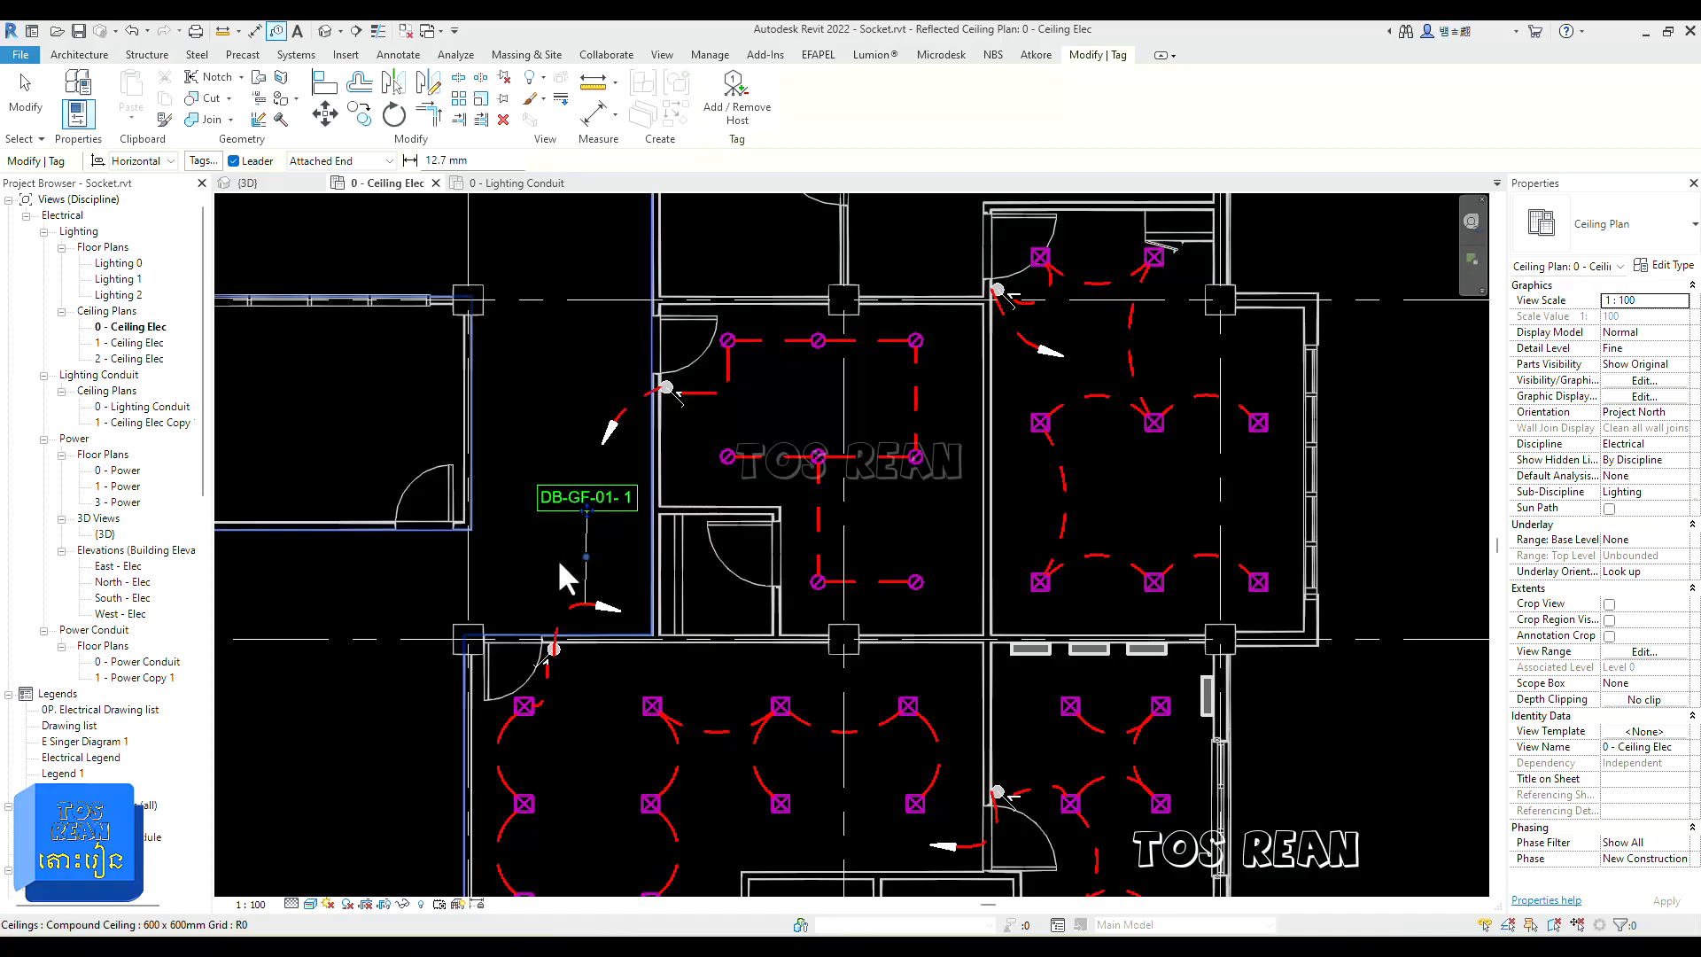
scroll(567, 554, up, 1)
scroll(532, 527, up, 1)
scroll(588, 459, up, 2)
click(589, 372)
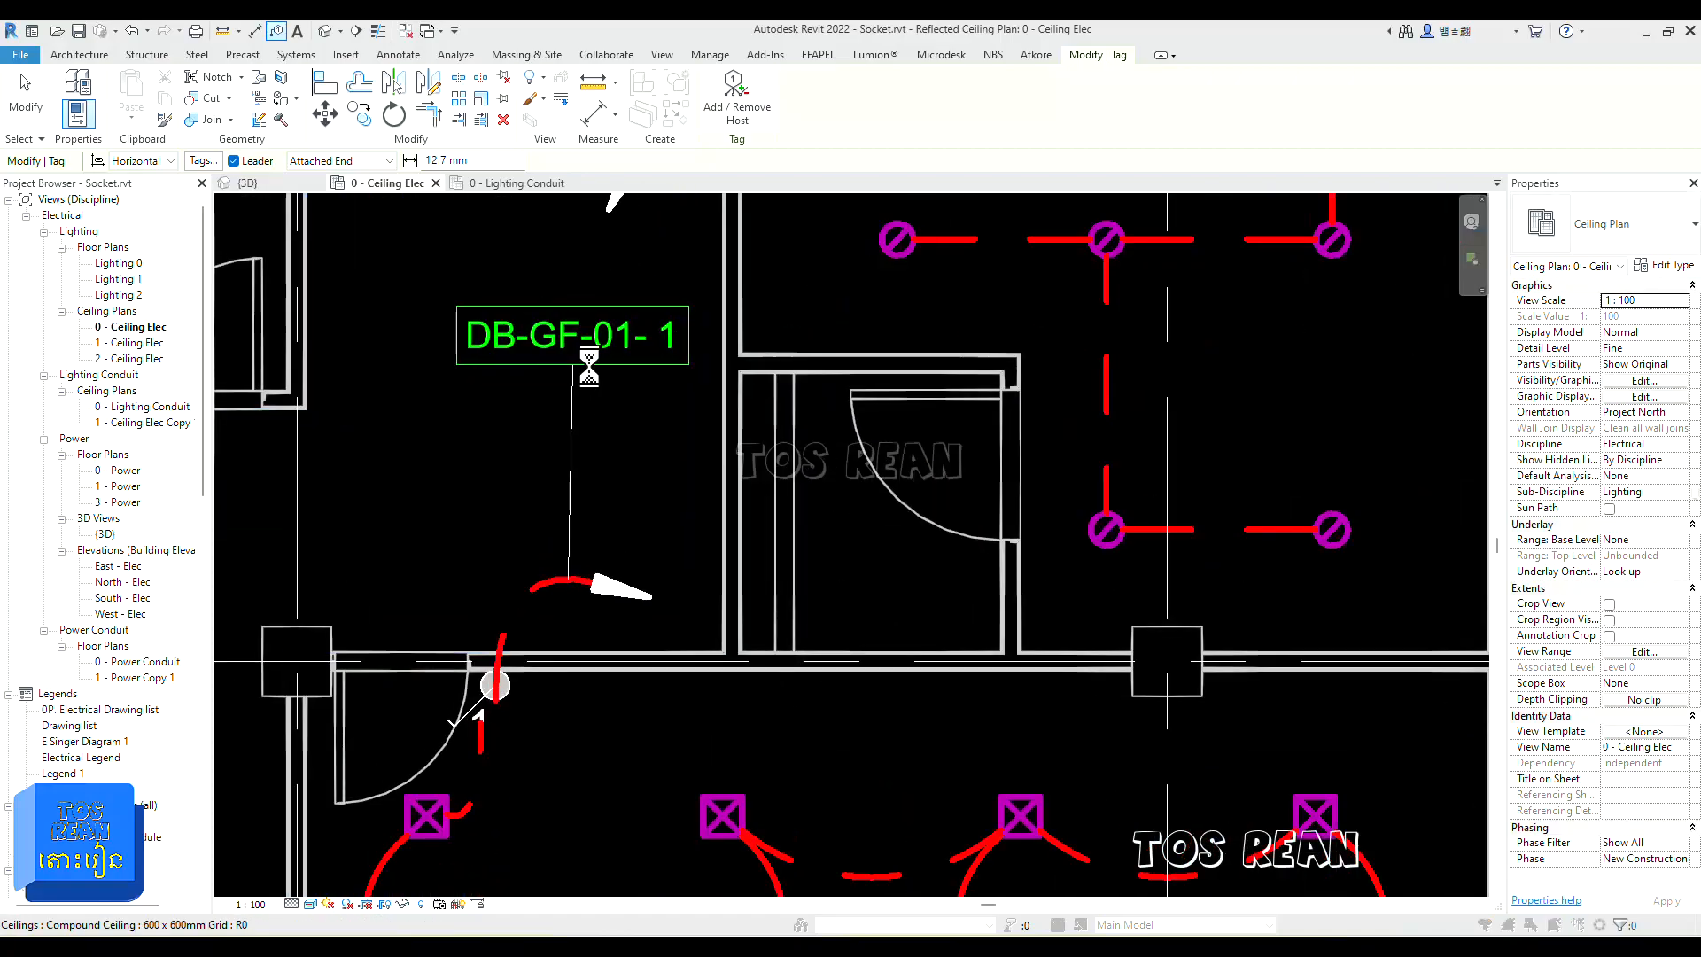
key(Escape)
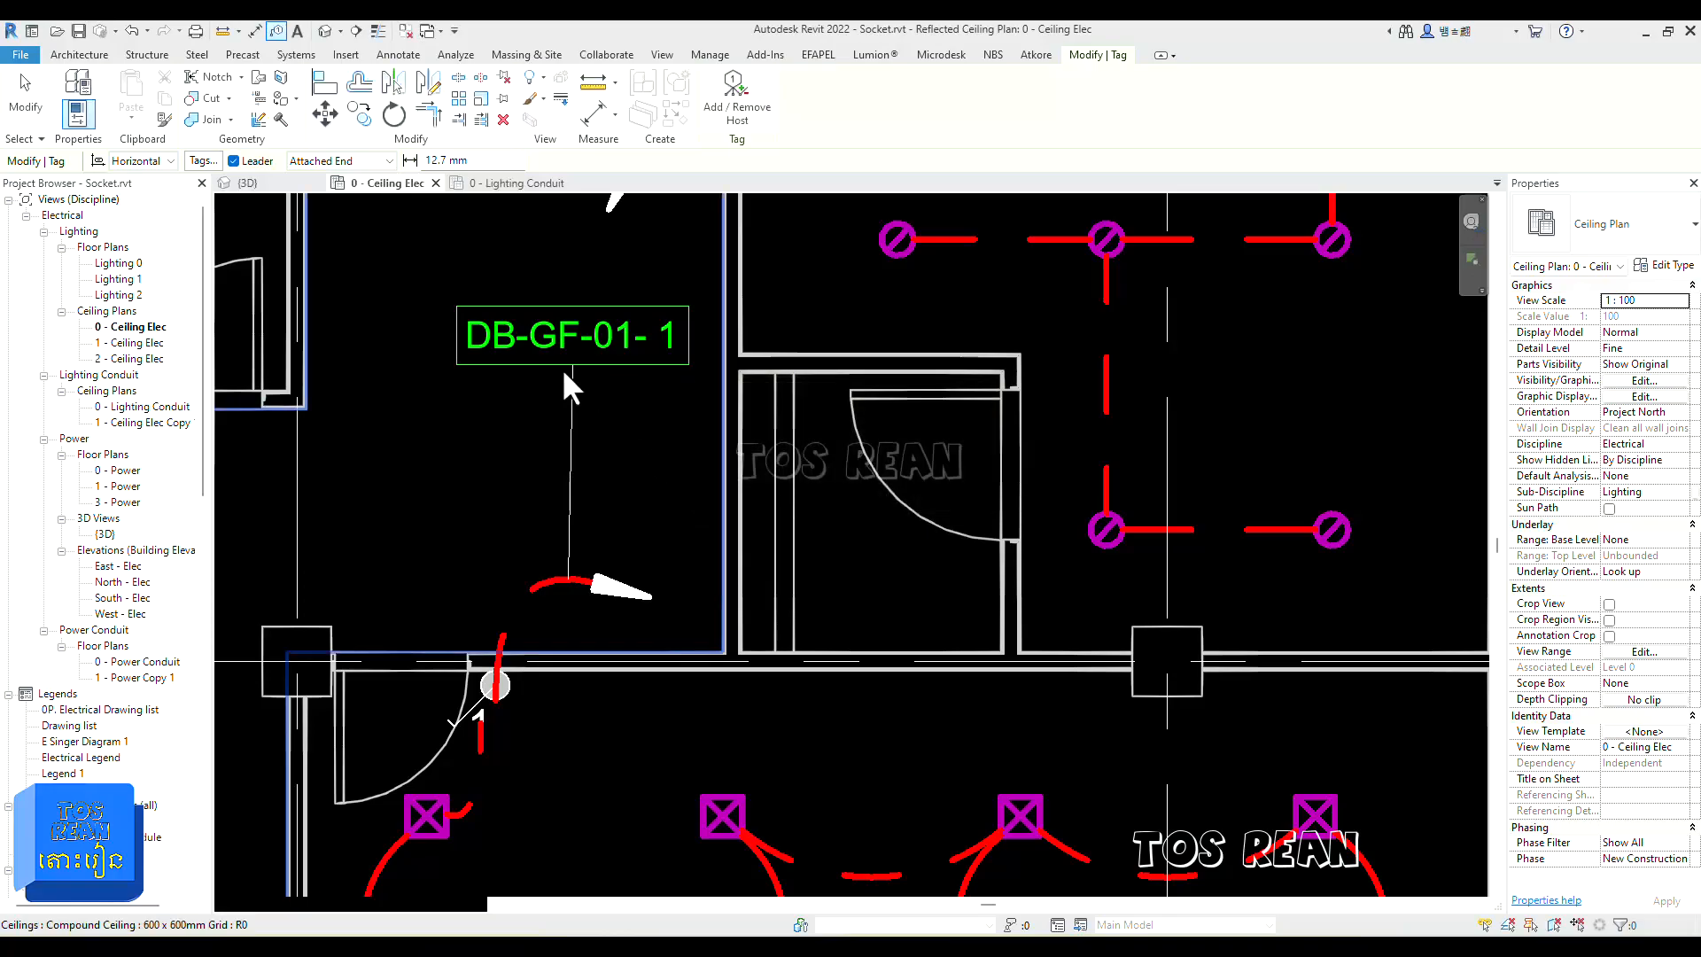
scroll(567, 358, down, 2)
scroll(563, 364, down, 2)
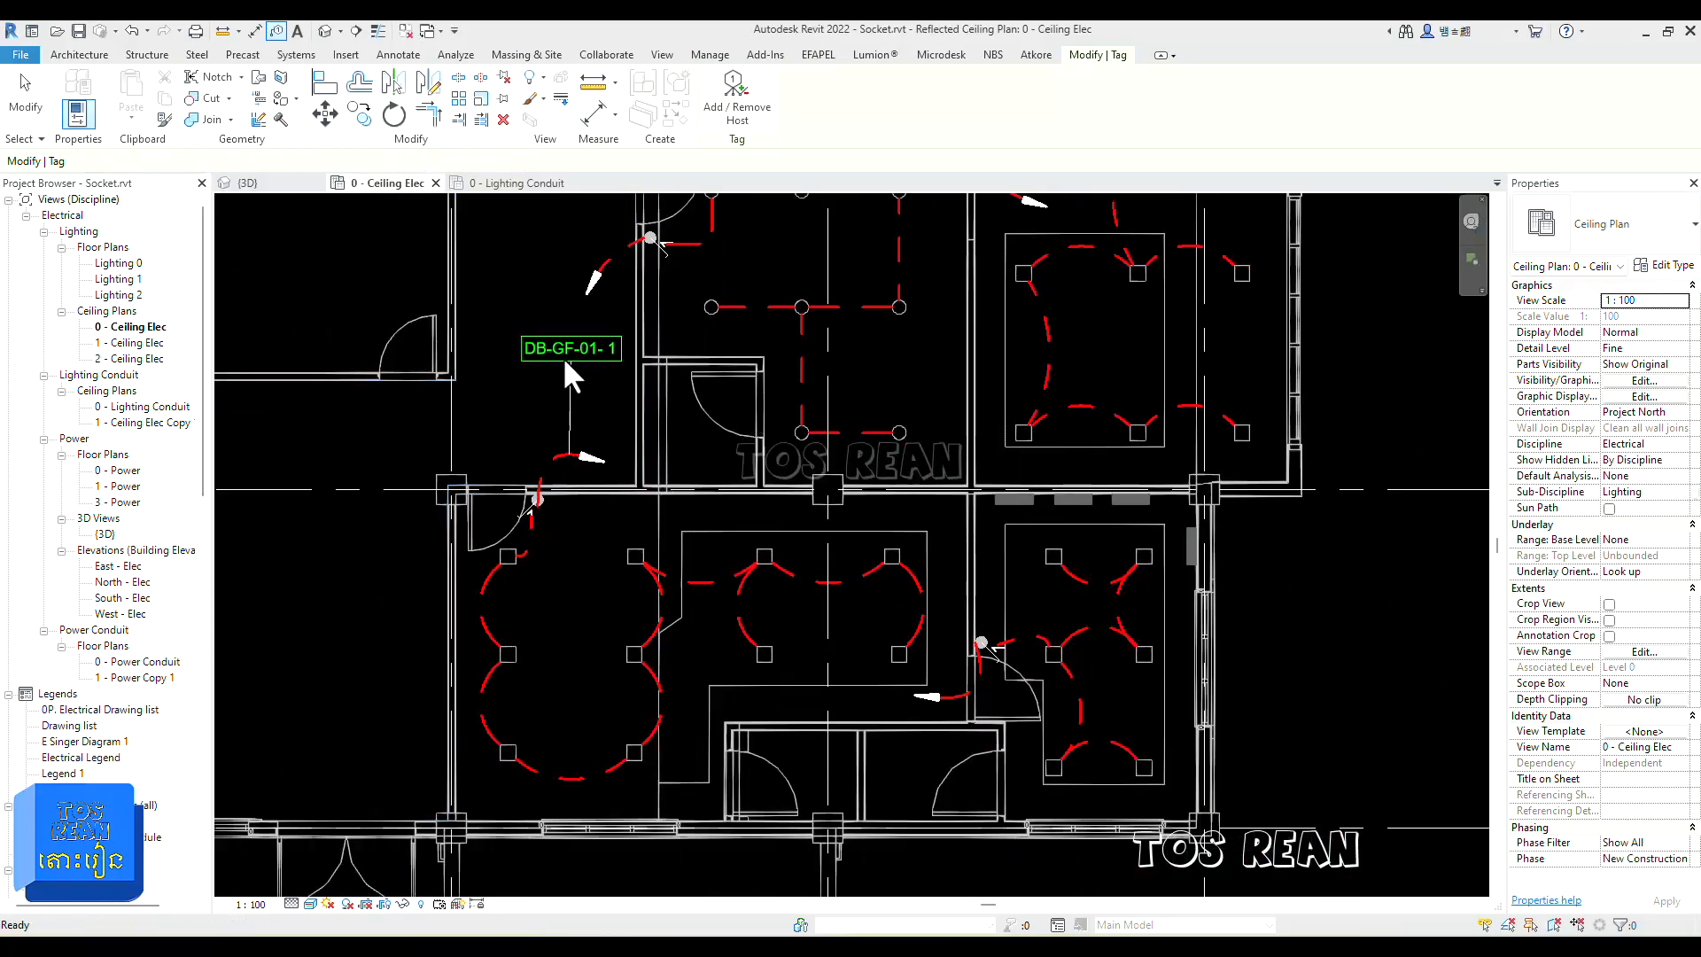
key(Escape)
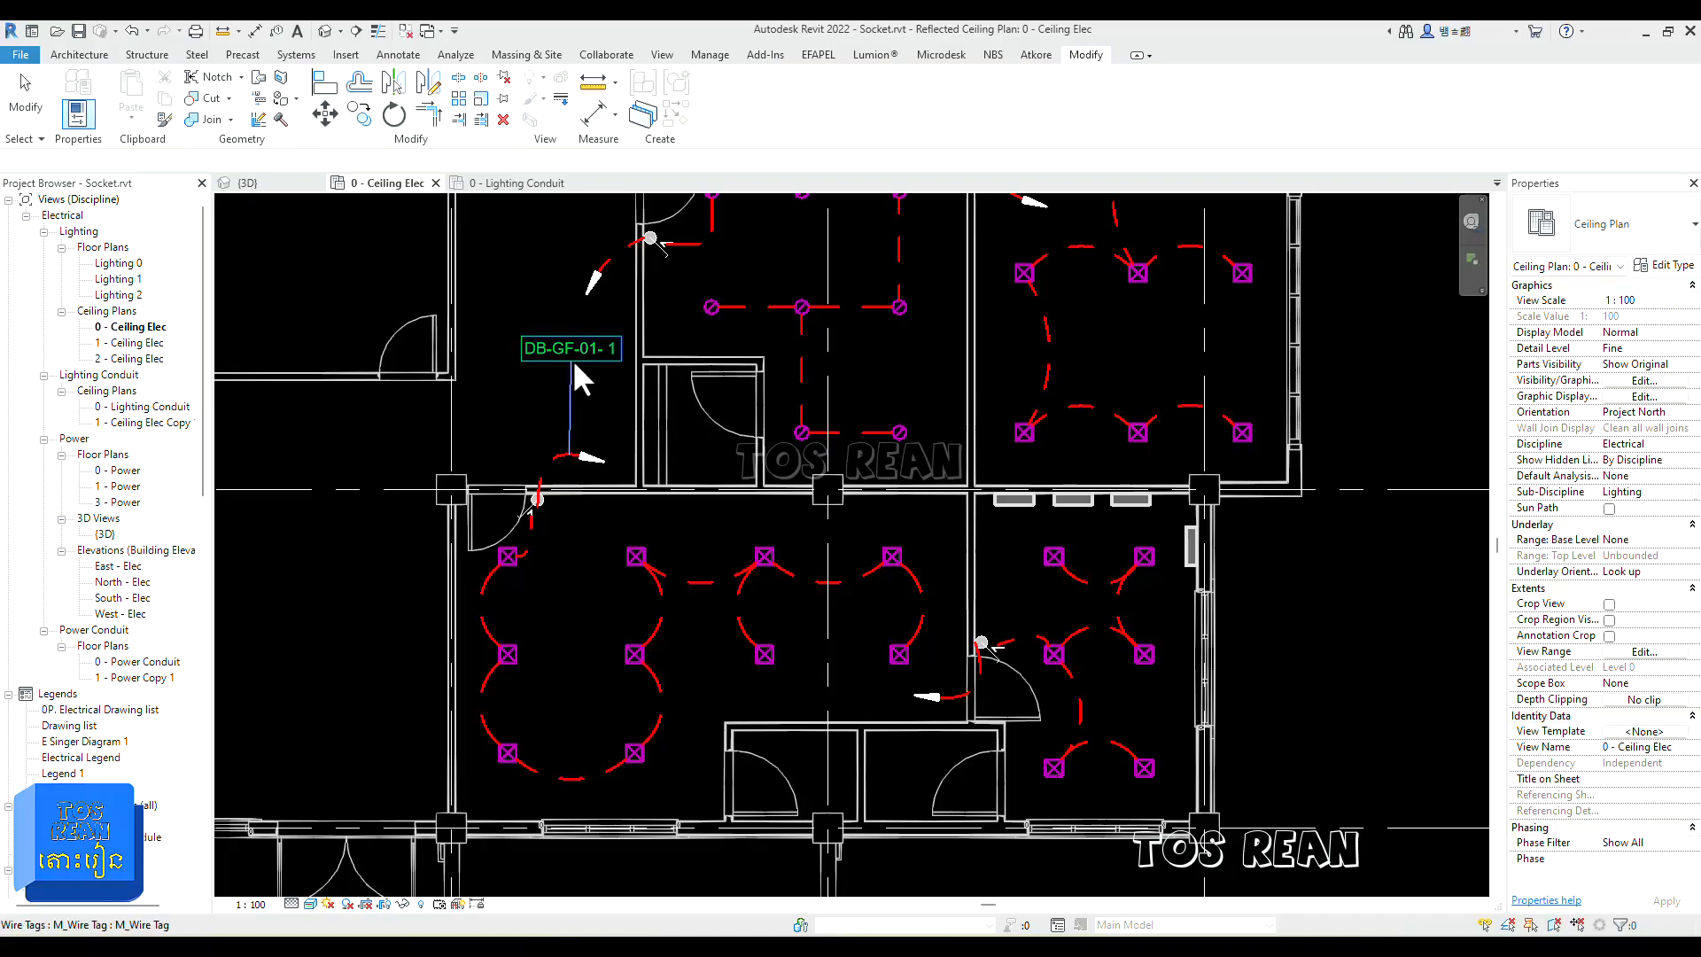
Step: Move the DB-GF-01-1 wire tag up and to the left of its home-run arrow and adjust its leader elbow
click(573, 359)
scroll(572, 359, up, 5)
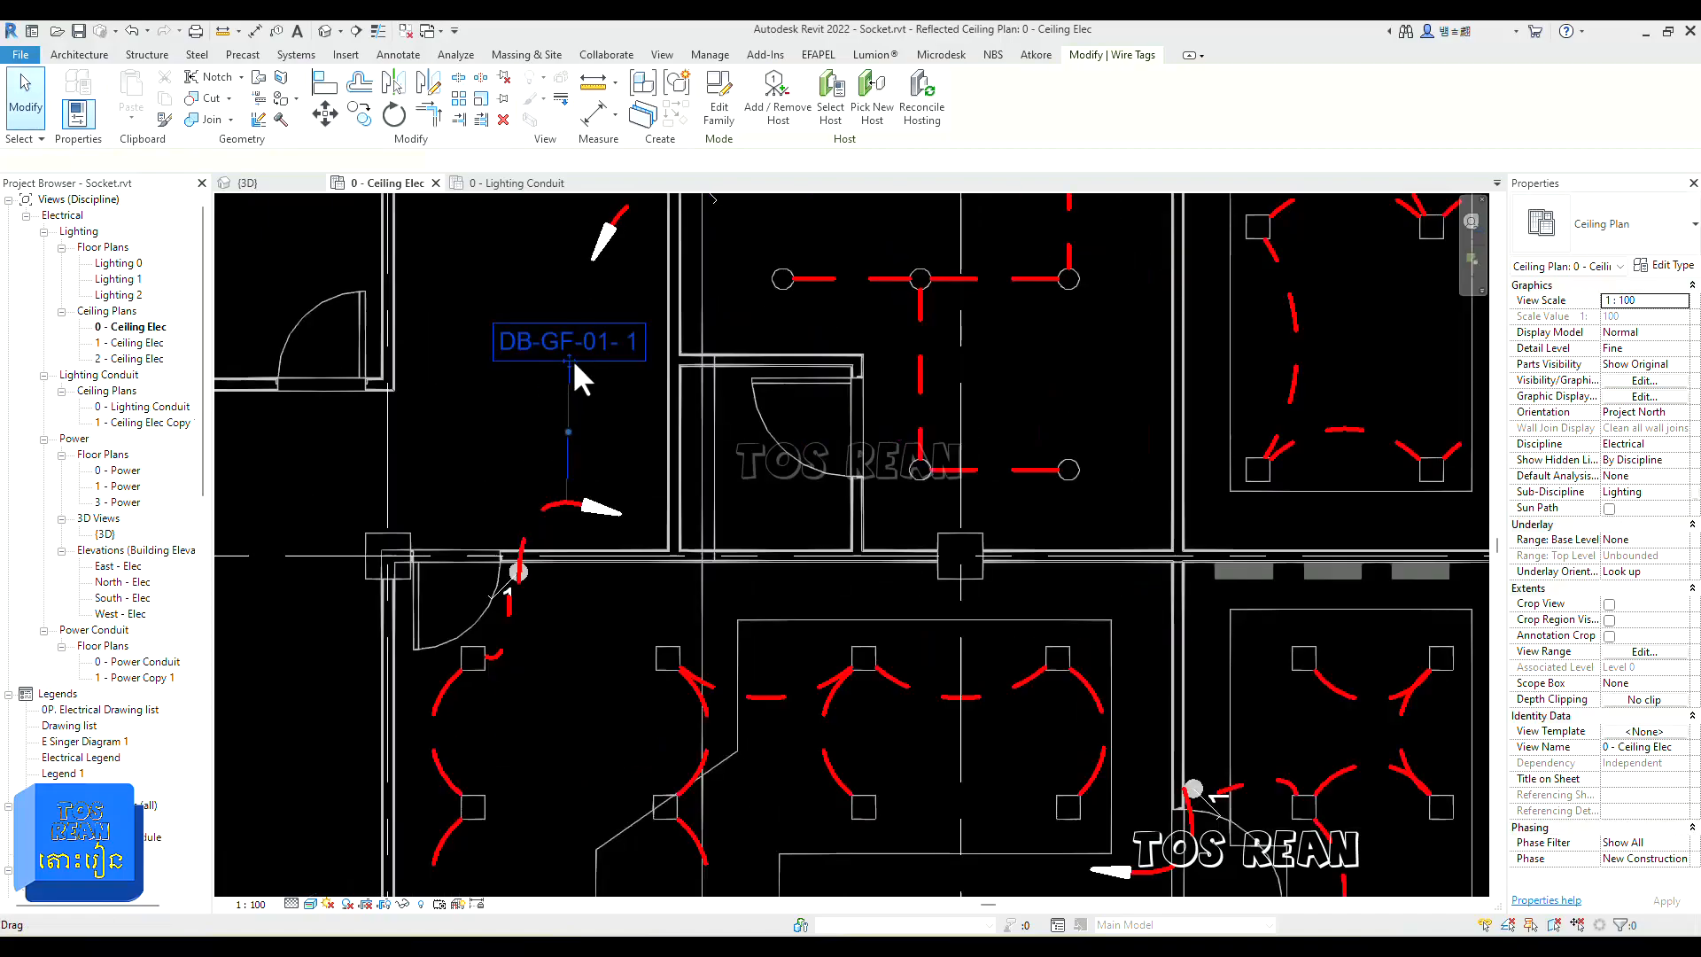
drag(571, 359, 327, 556)
middle_drag(560, 597, 877, 572)
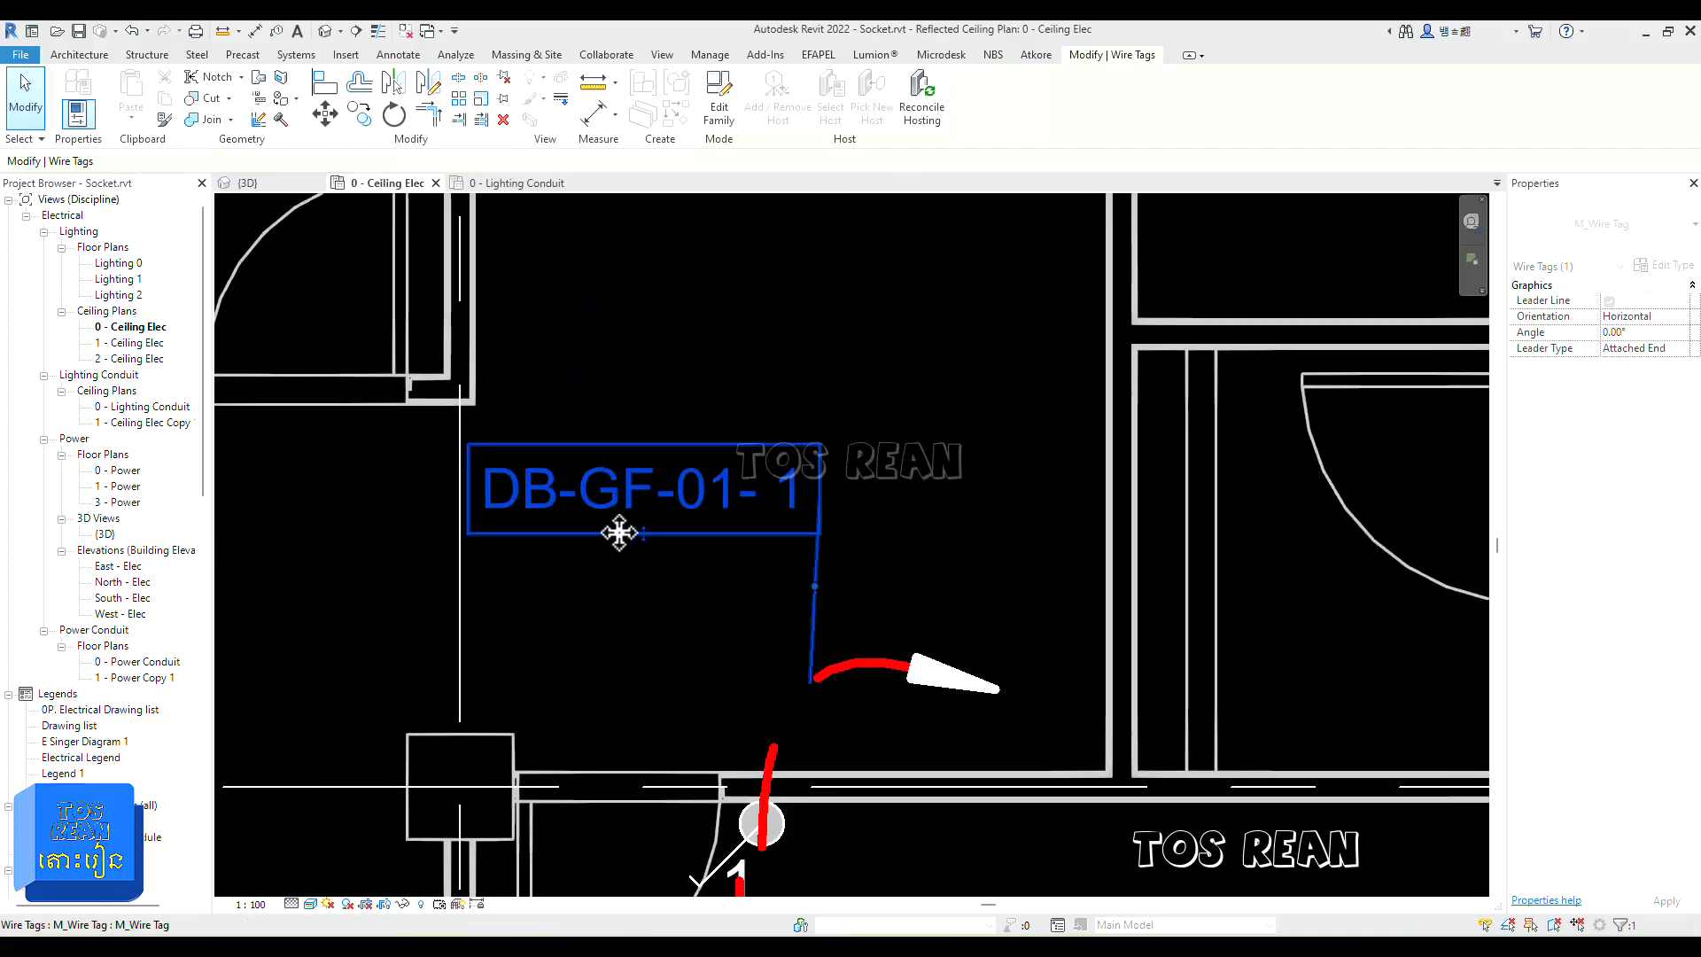
drag(640, 563, 884, 517)
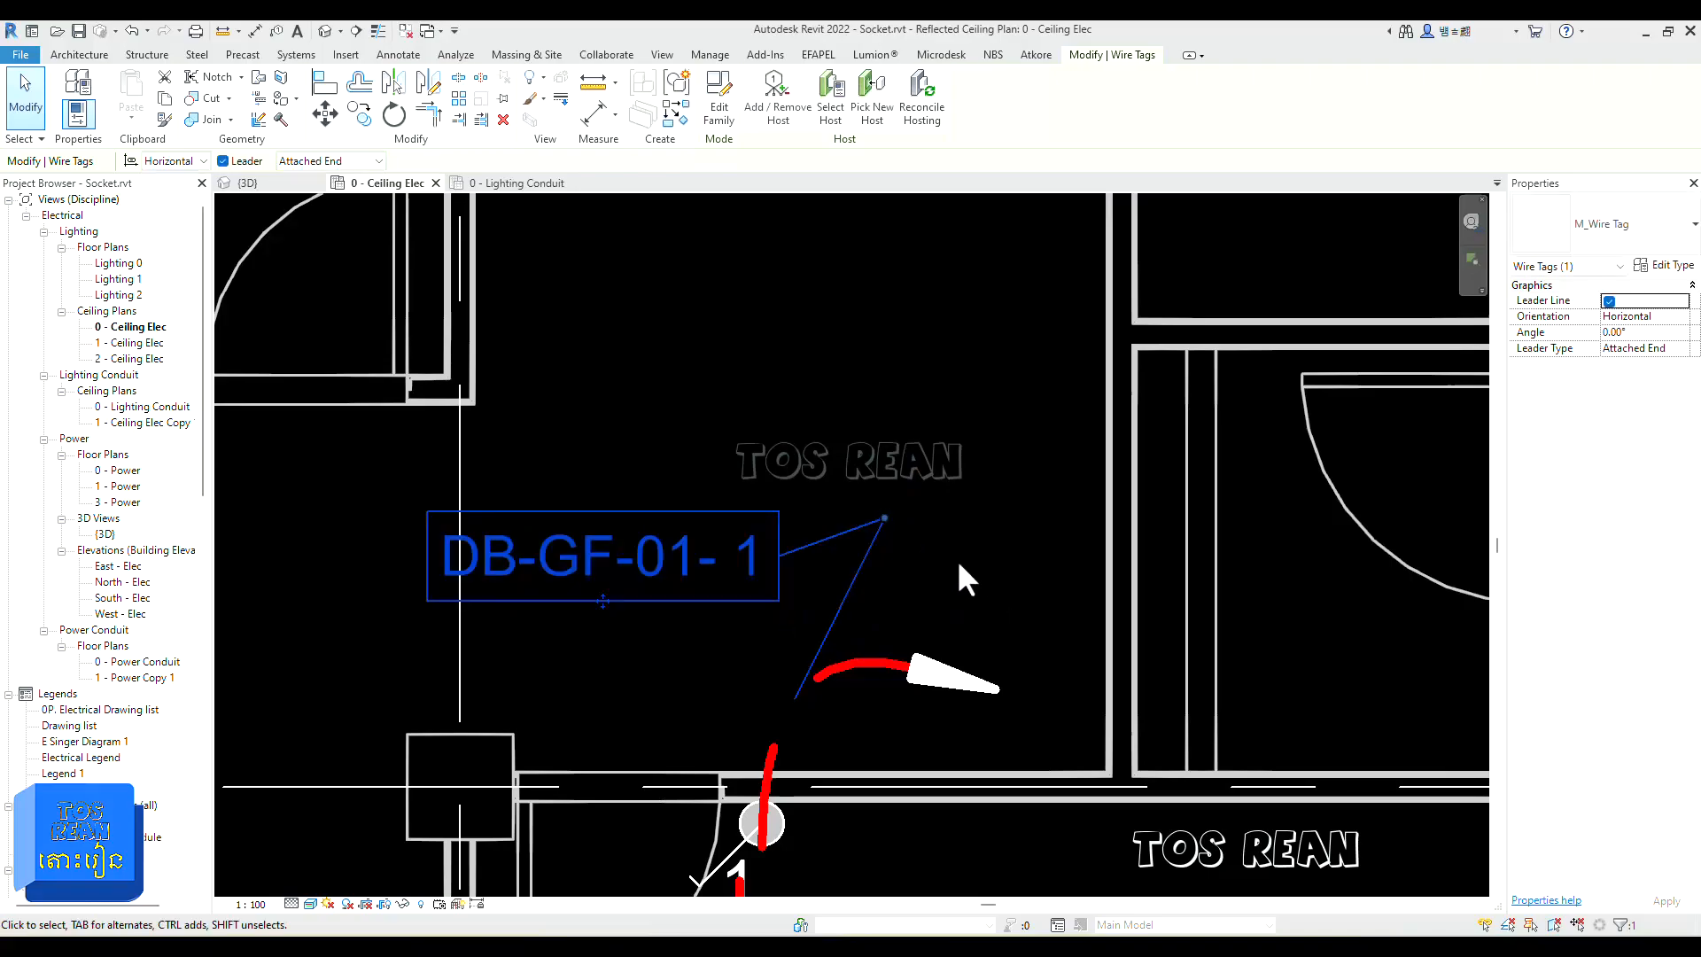
click(618, 592)
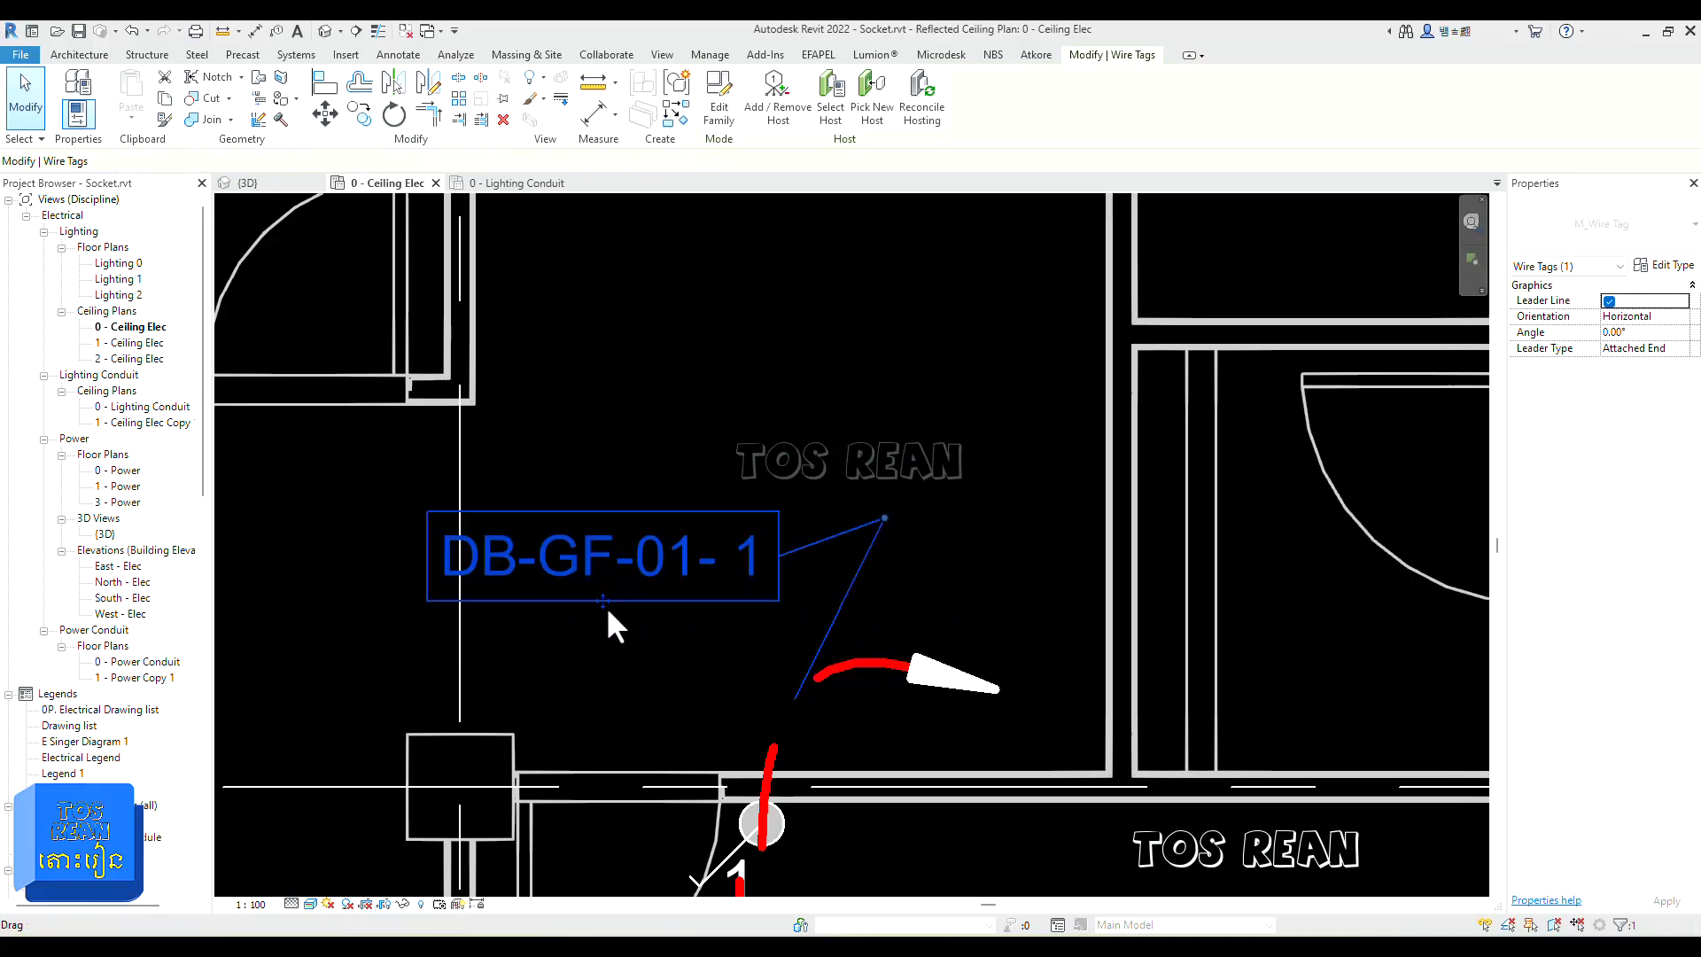
drag(613, 591, 670, 529)
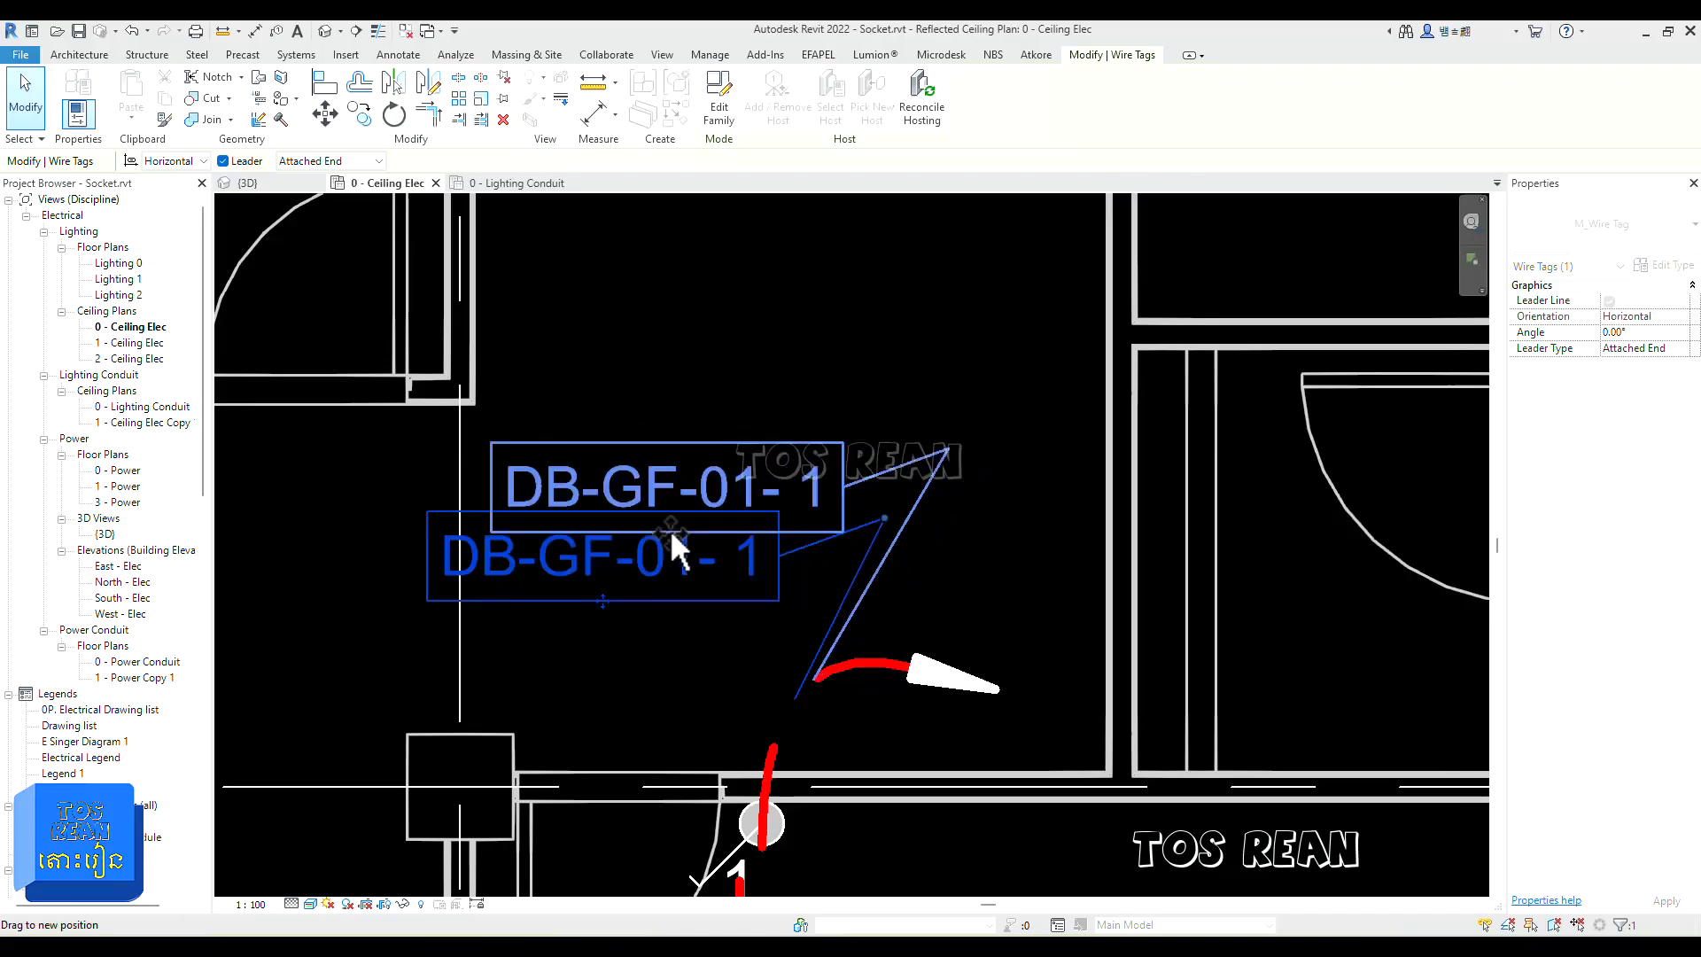
drag(948, 447, 741, 596)
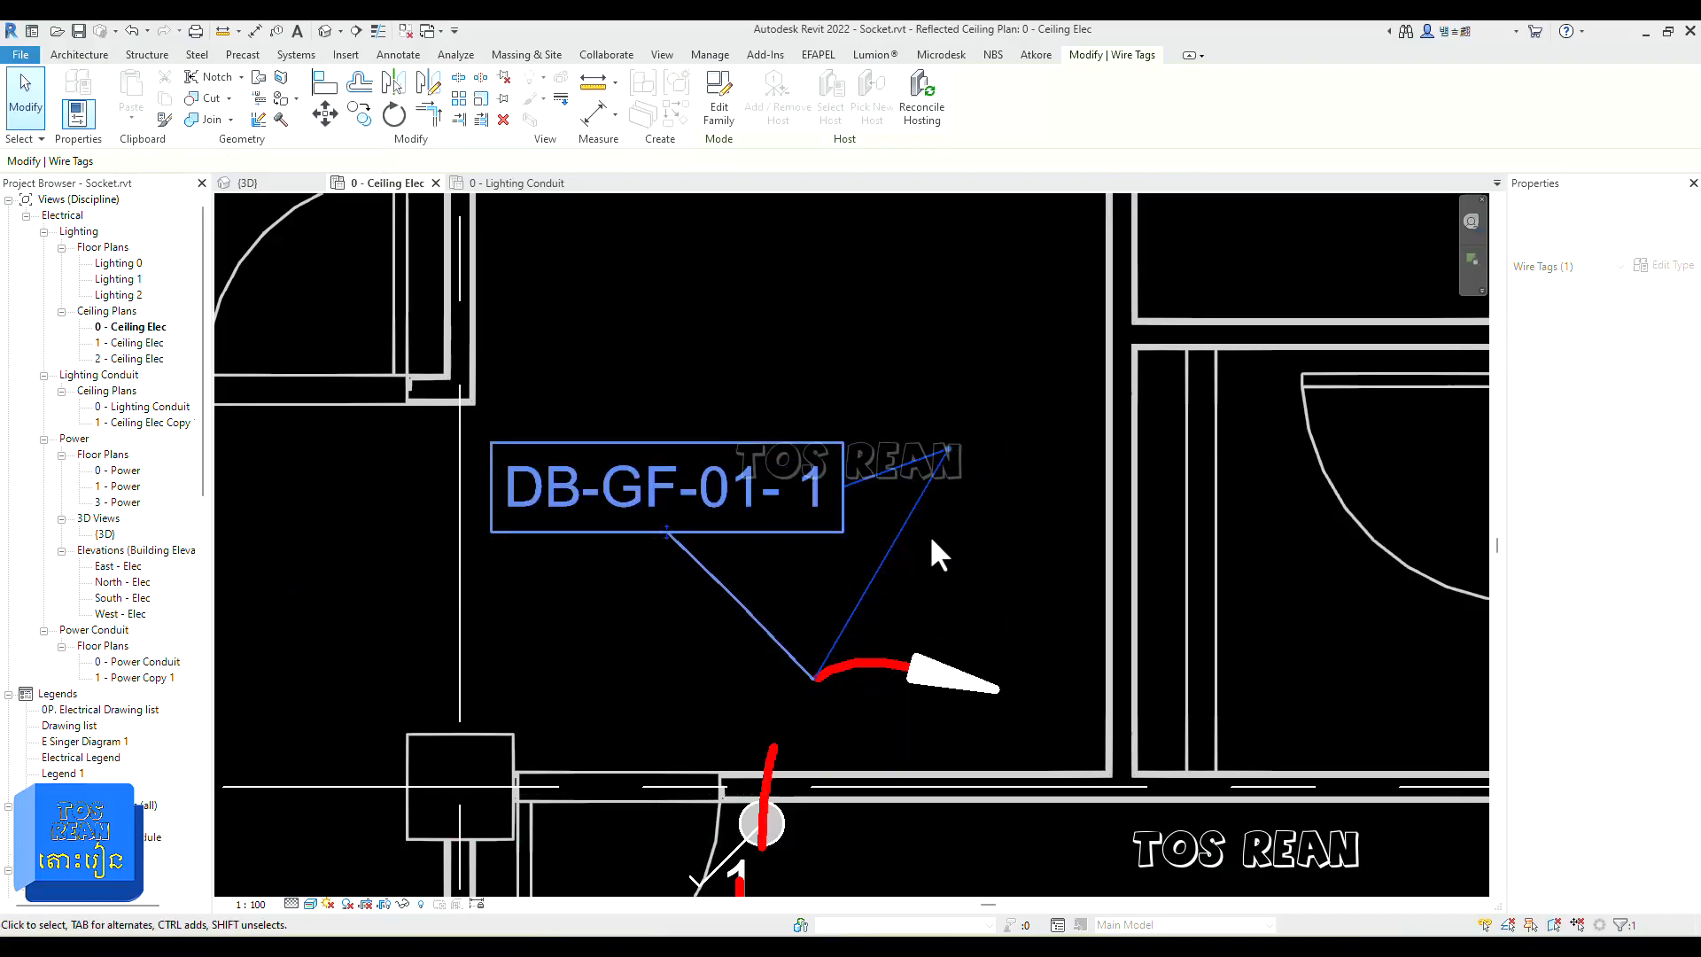
click(962, 460)
scroll(961, 443, down, 4)
middle_drag(843, 581, 638, 730)
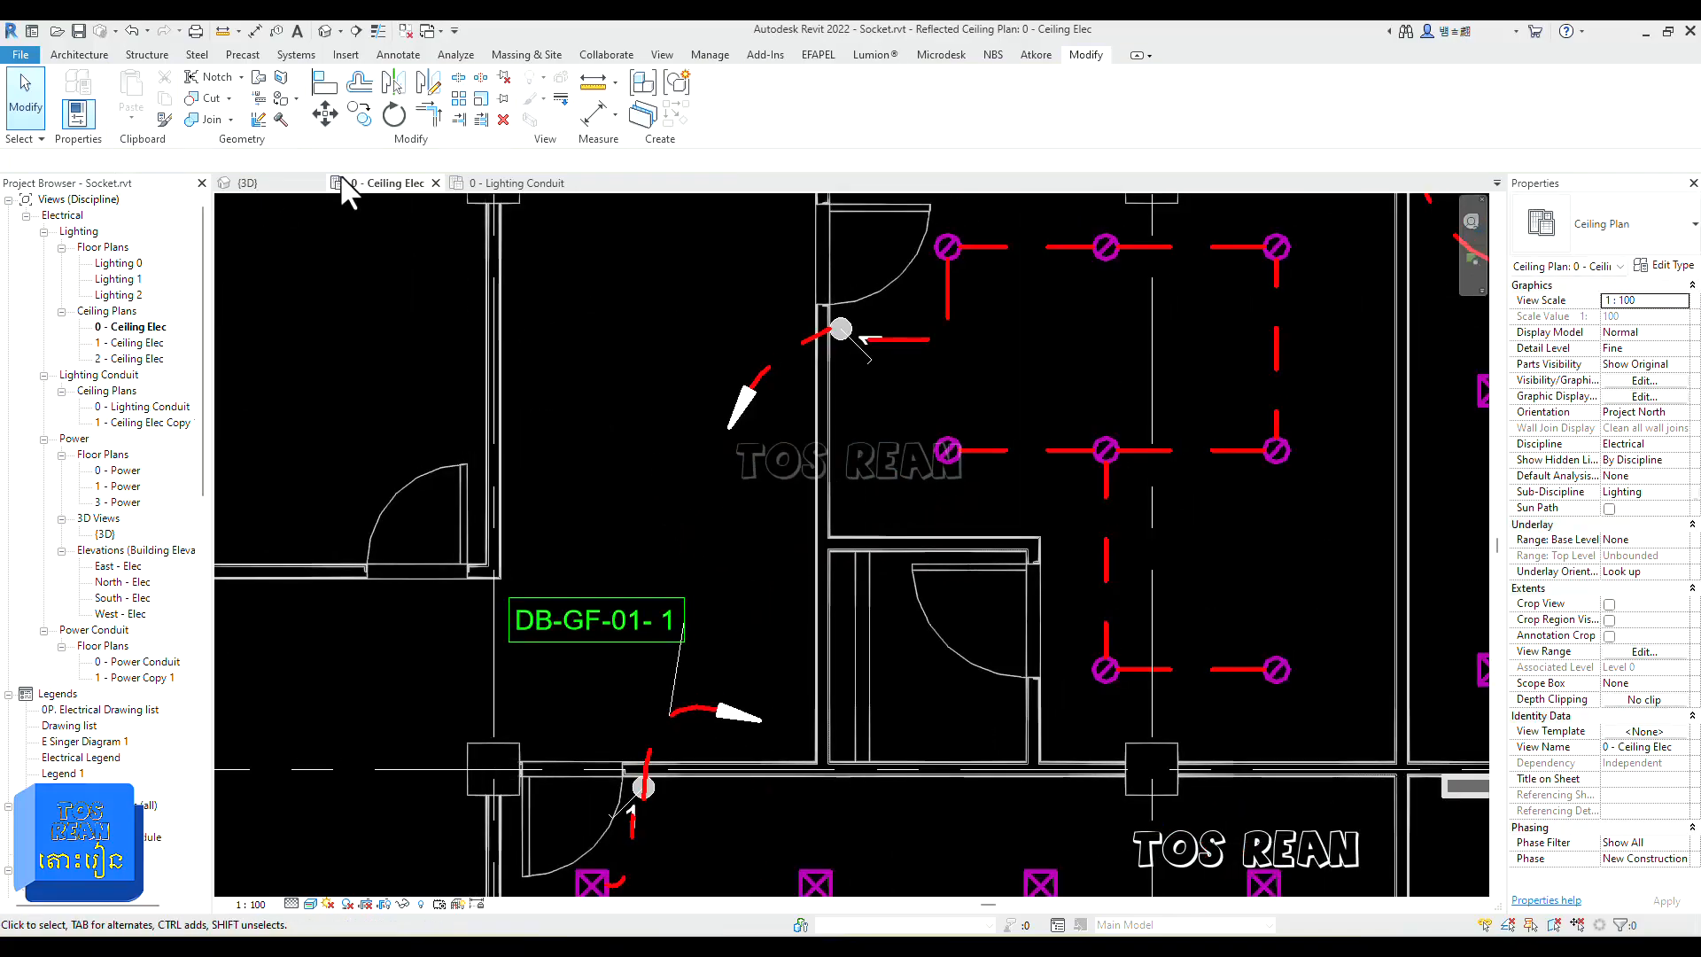
Step: Tag the home-run wire leaving the door switch of the room with the round light fixtures, using a leader
click(275, 32)
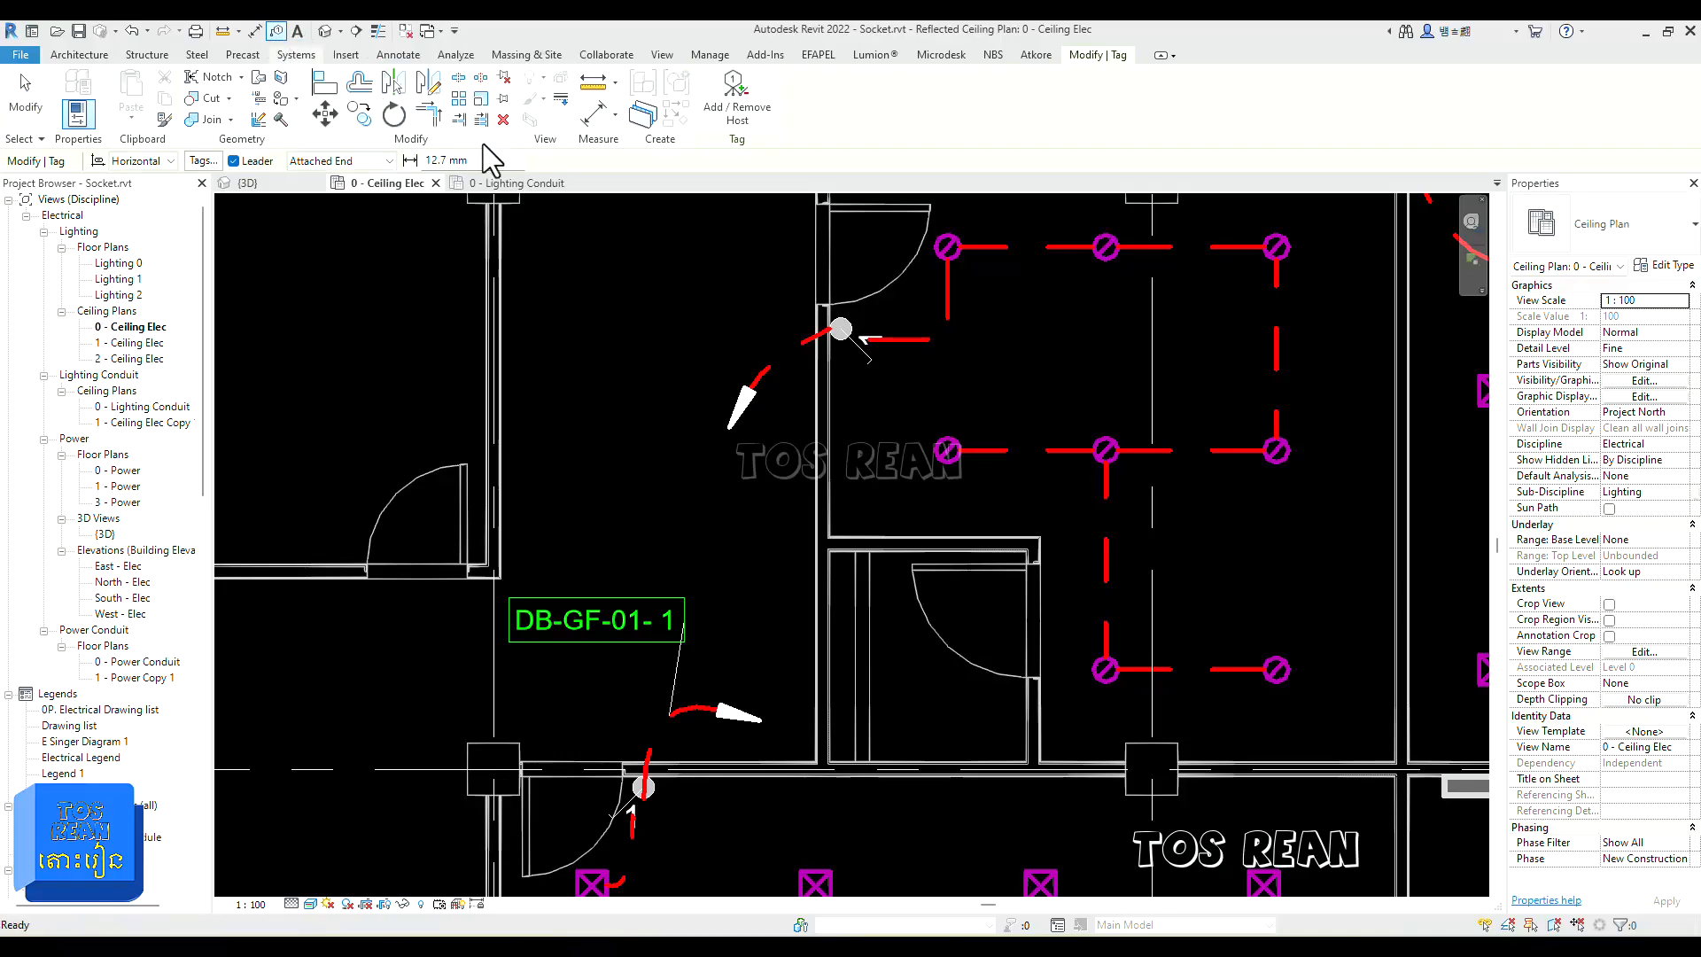
click(757, 365)
scroll(700, 506, down, 1)
Step: Tag the home-run wire beside the door switch of the upper-right room with a leader
middle_drag(672, 534, 341, 462)
middle_drag(1083, 438, 905, 730)
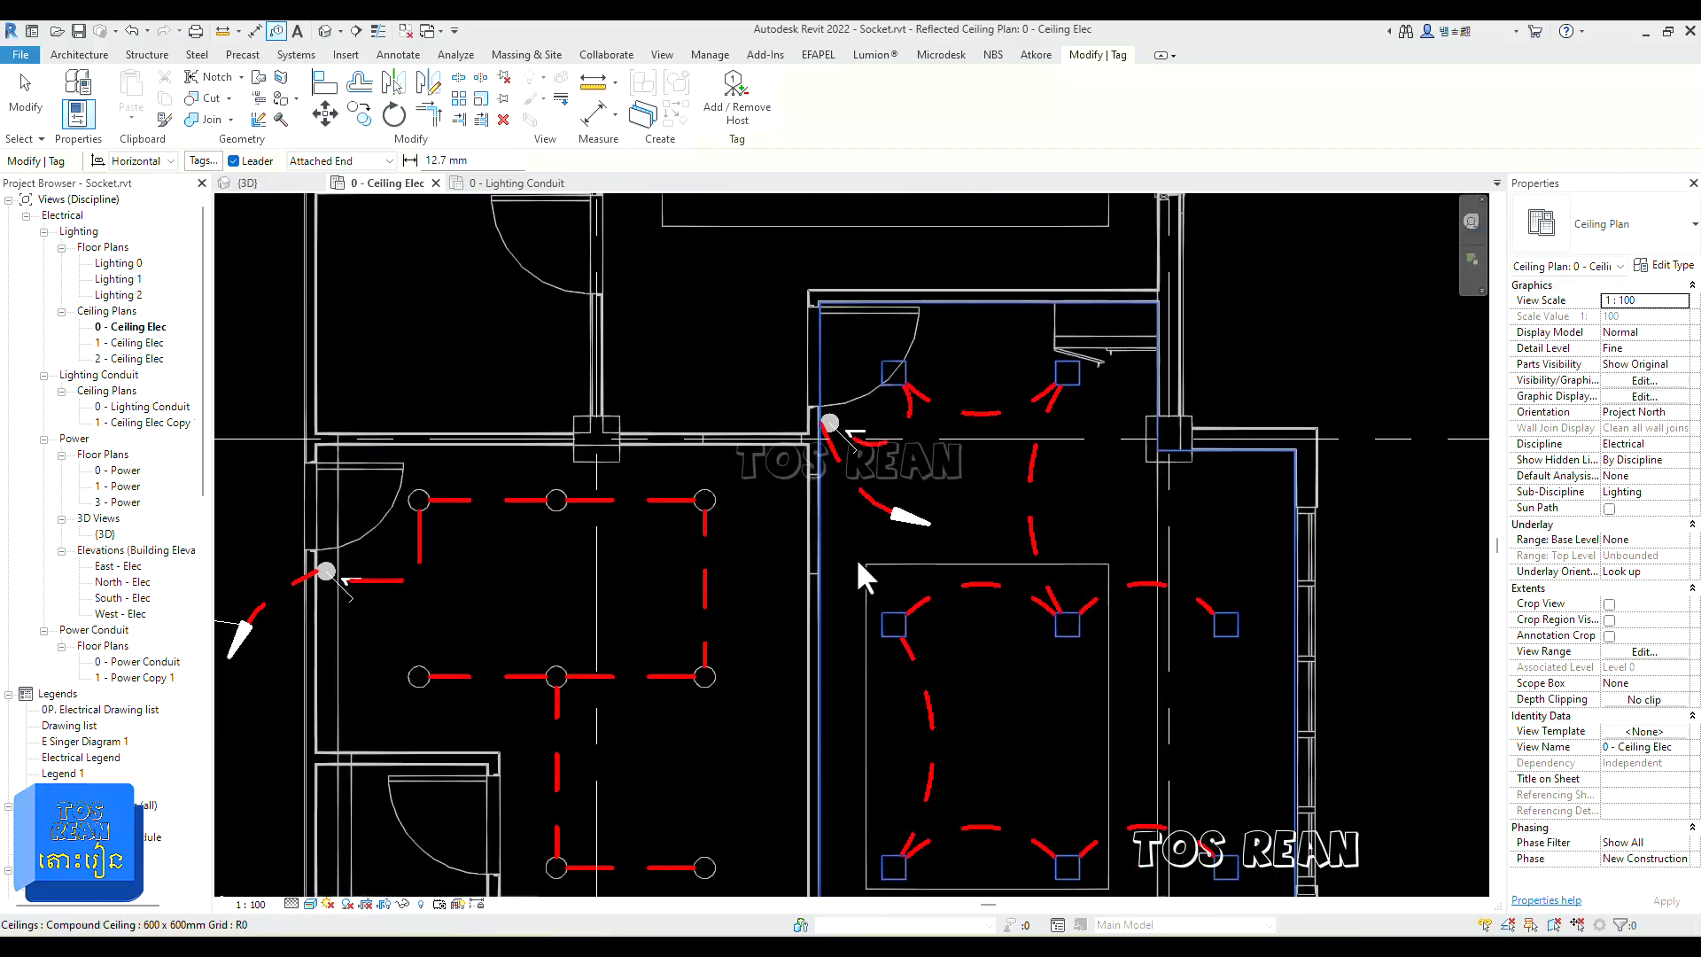
click(868, 492)
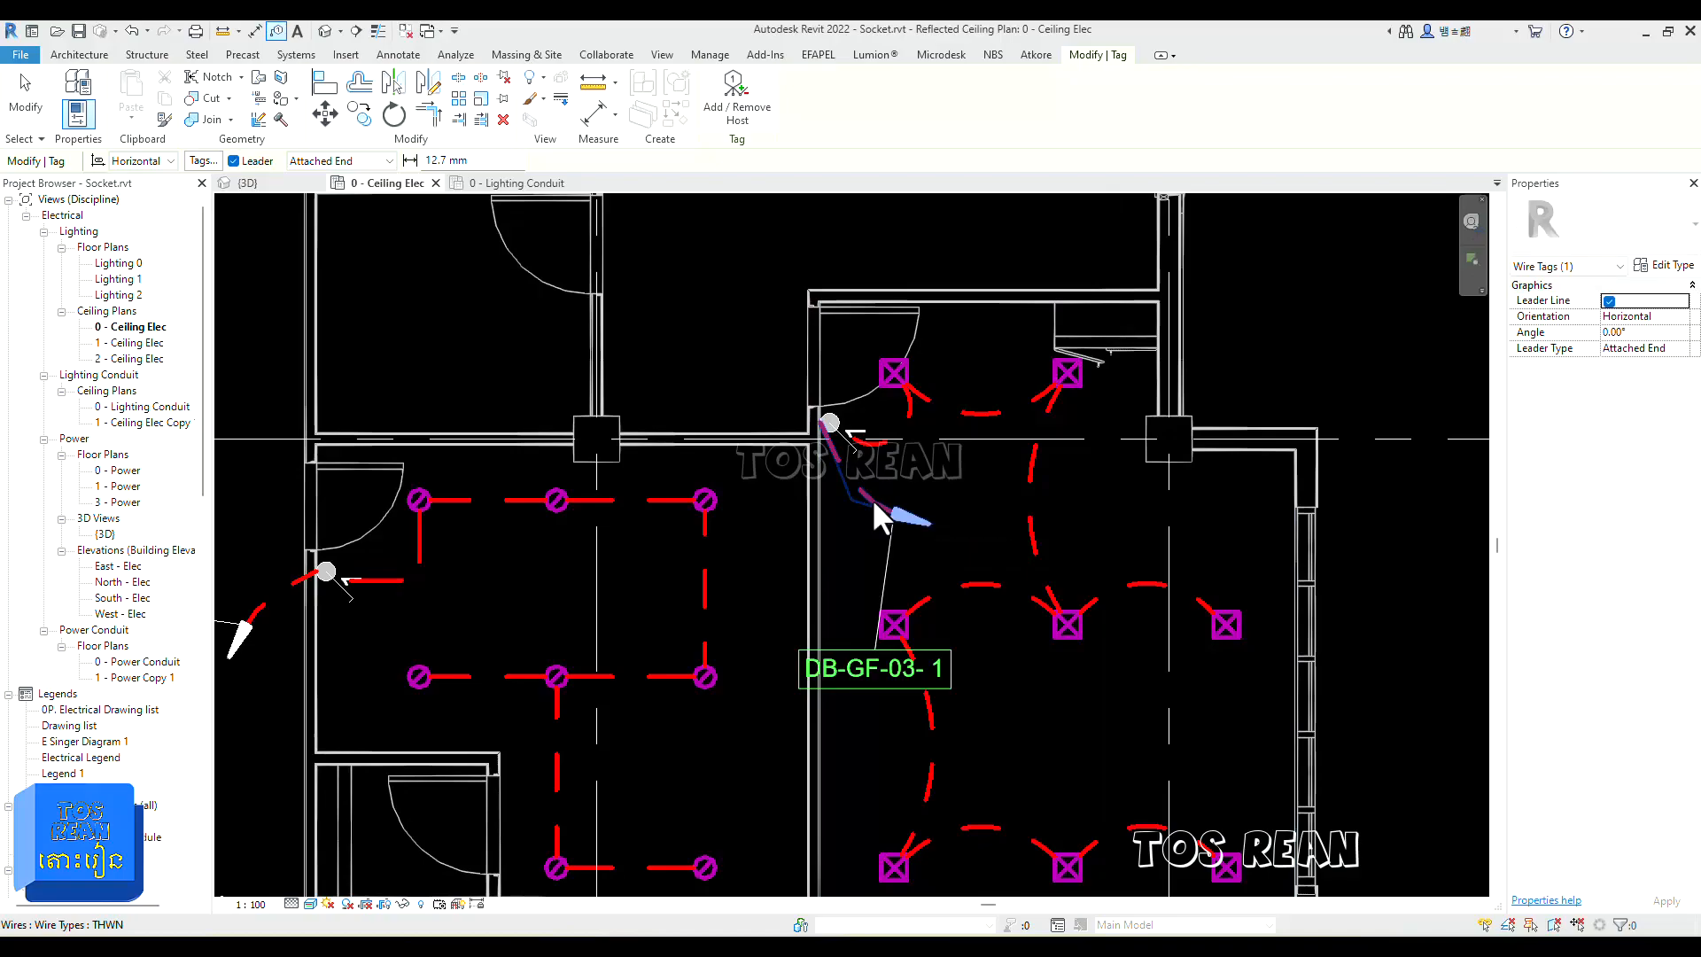
Step: Tag the home-run wire leaving the lower-right room's door switch with a leader and finish tagging
scroll(982, 475, down, 1)
scroll(982, 475, down, 3)
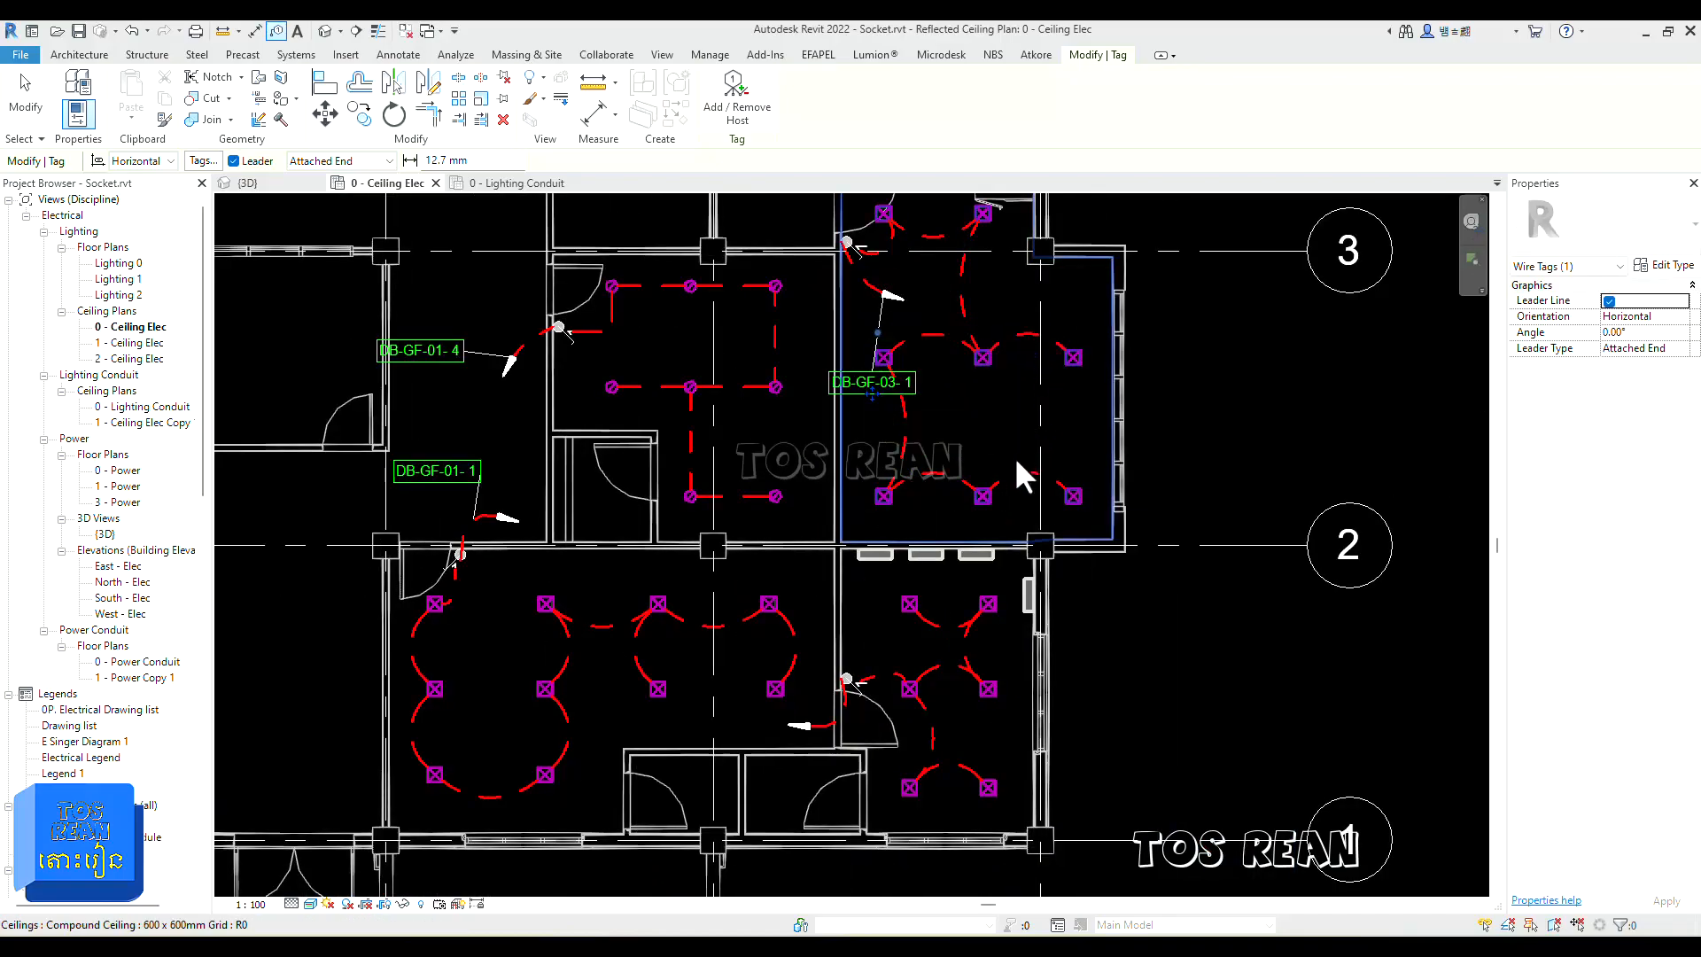
click(815, 725)
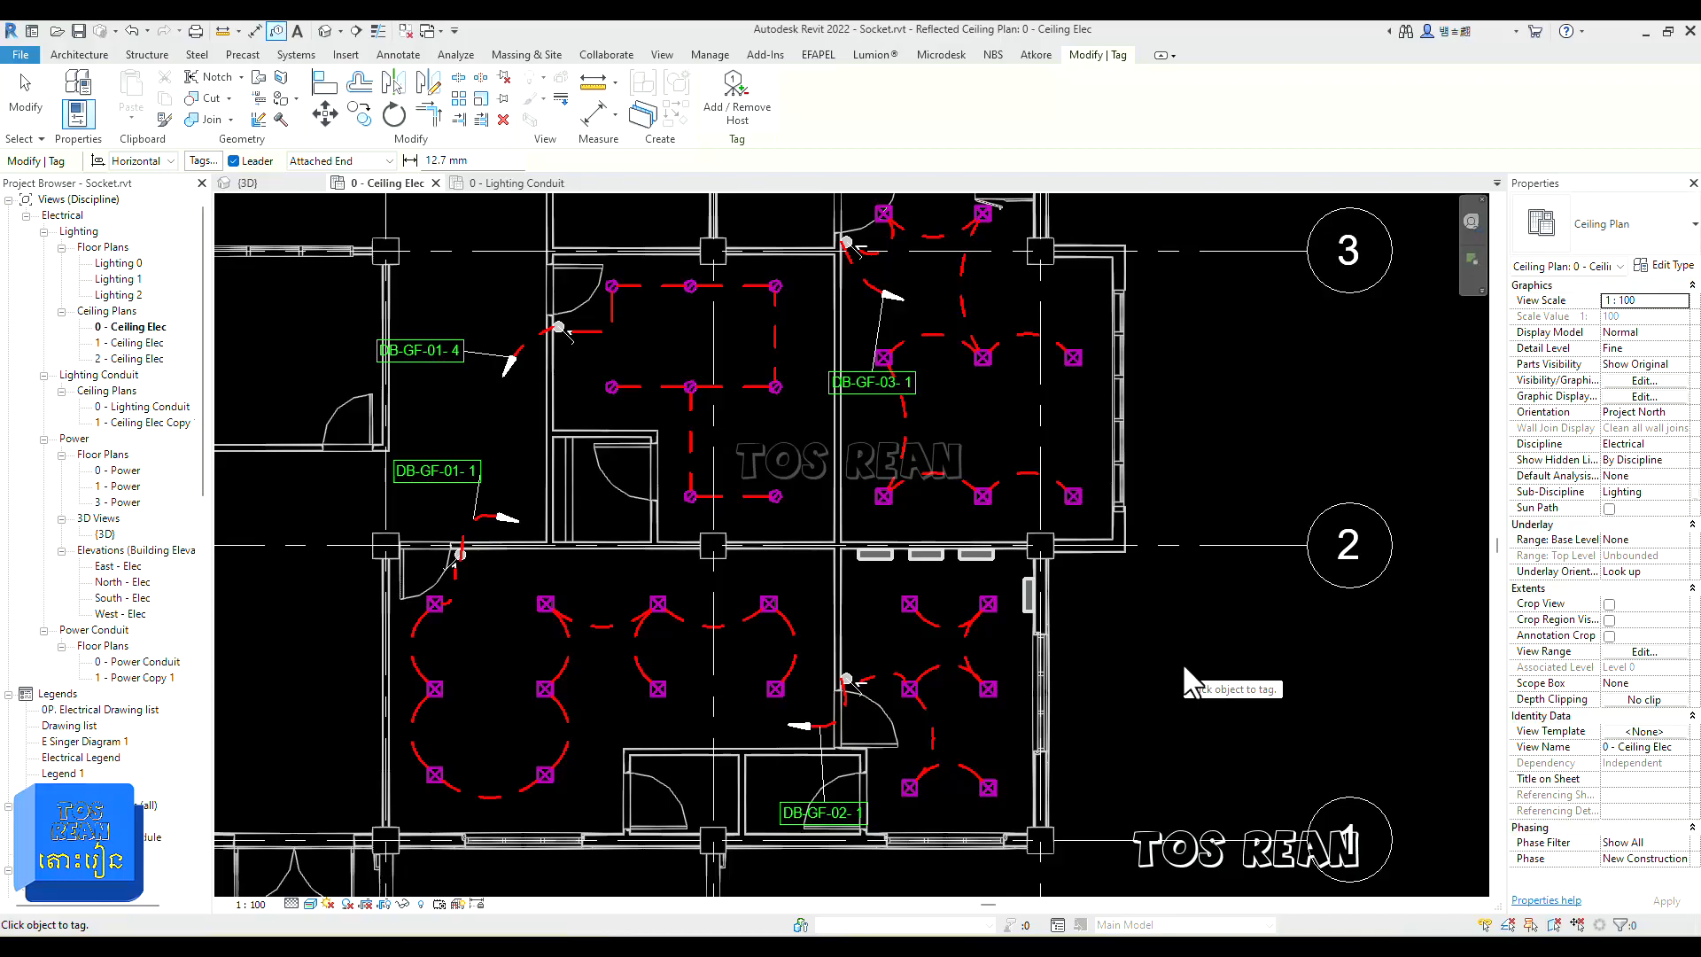
key(Escape)
key(Escape)
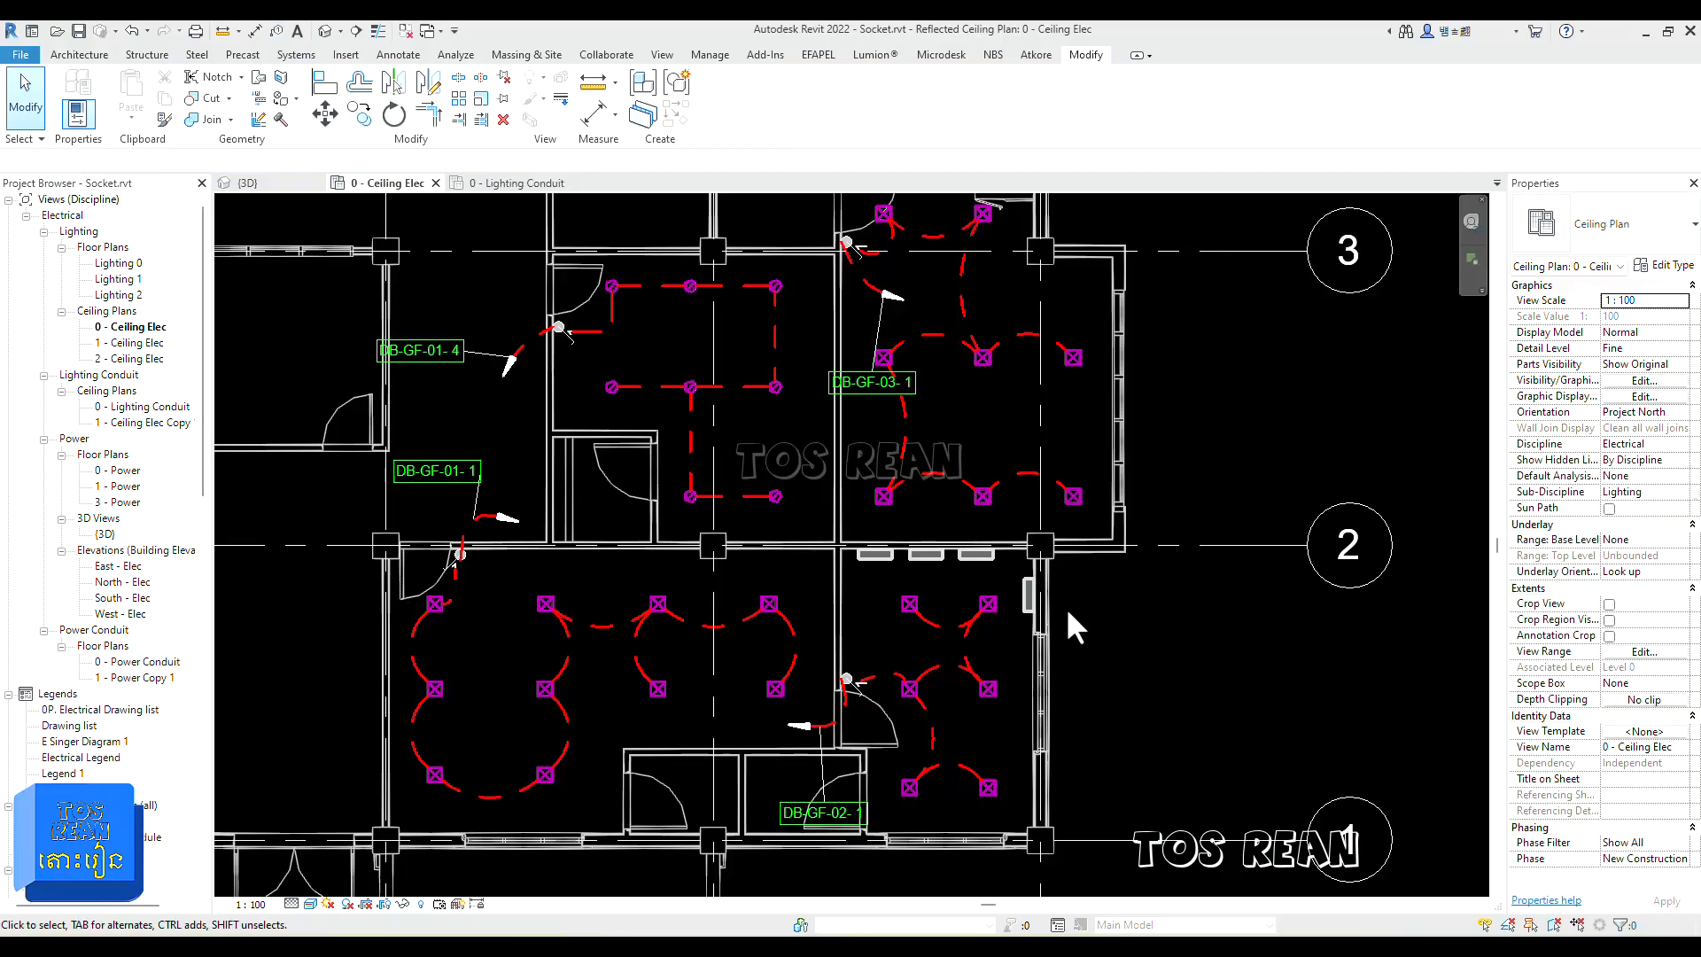
Step: Move the DB-GF-03-1 wire tag directly below its home-run arrow, clear of the wall and the light fixture
middle_drag(817, 485, 974, 601)
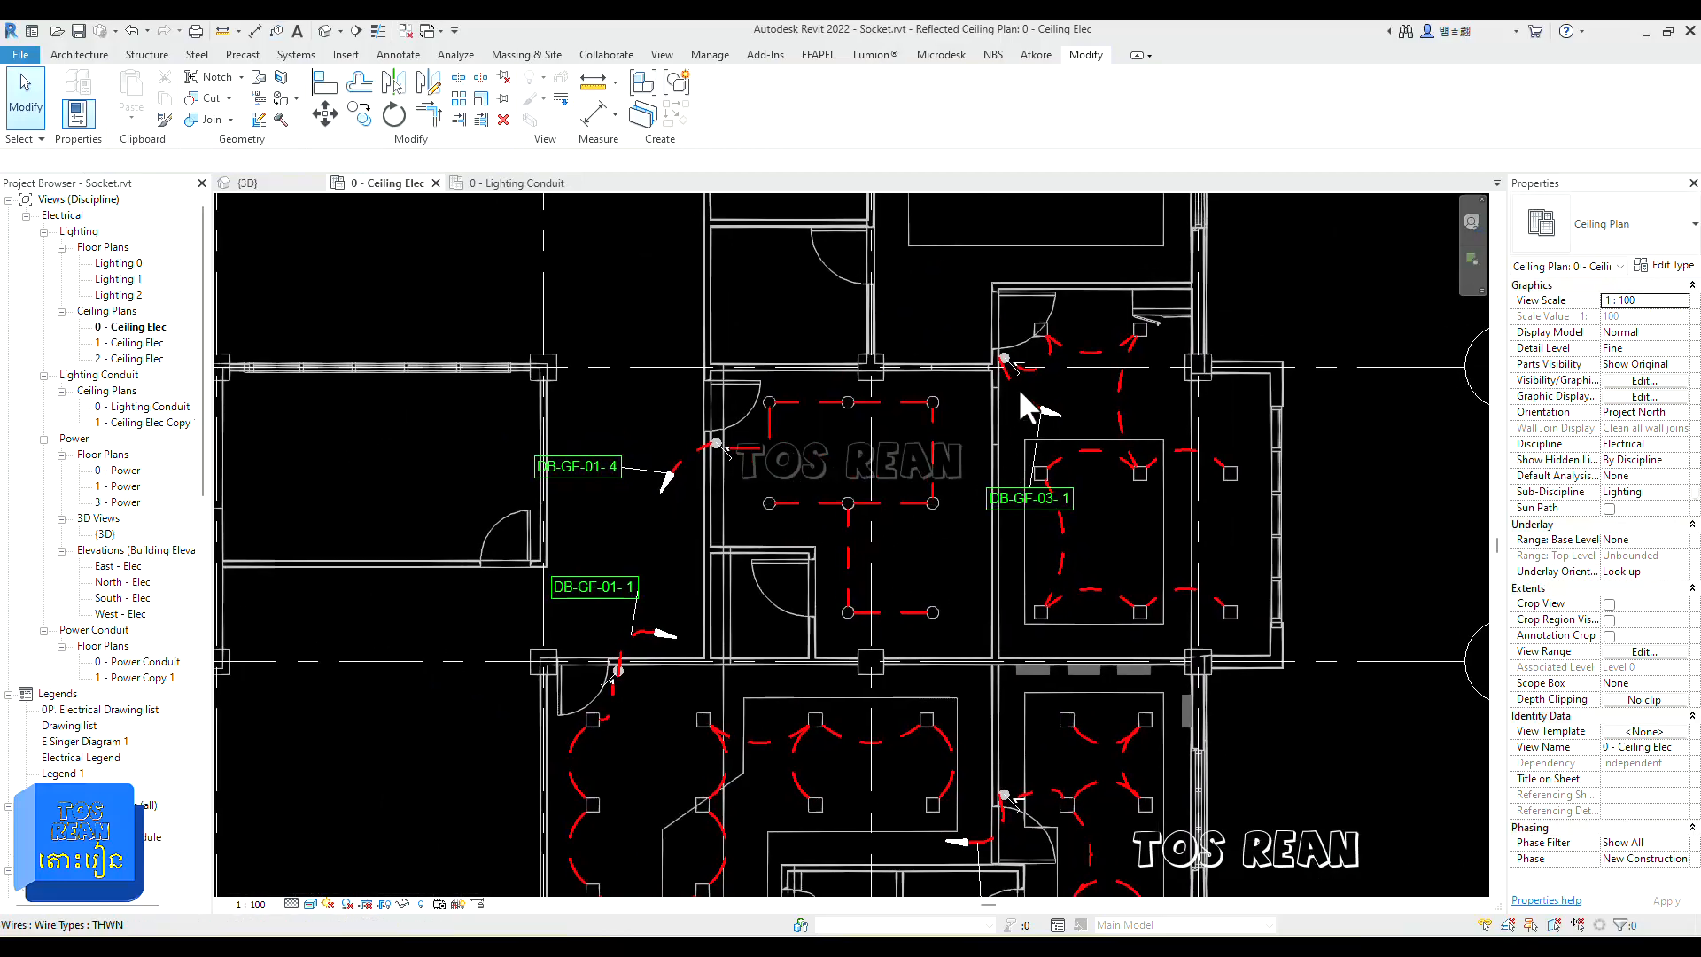
middle_drag(876, 660, 751, 476)
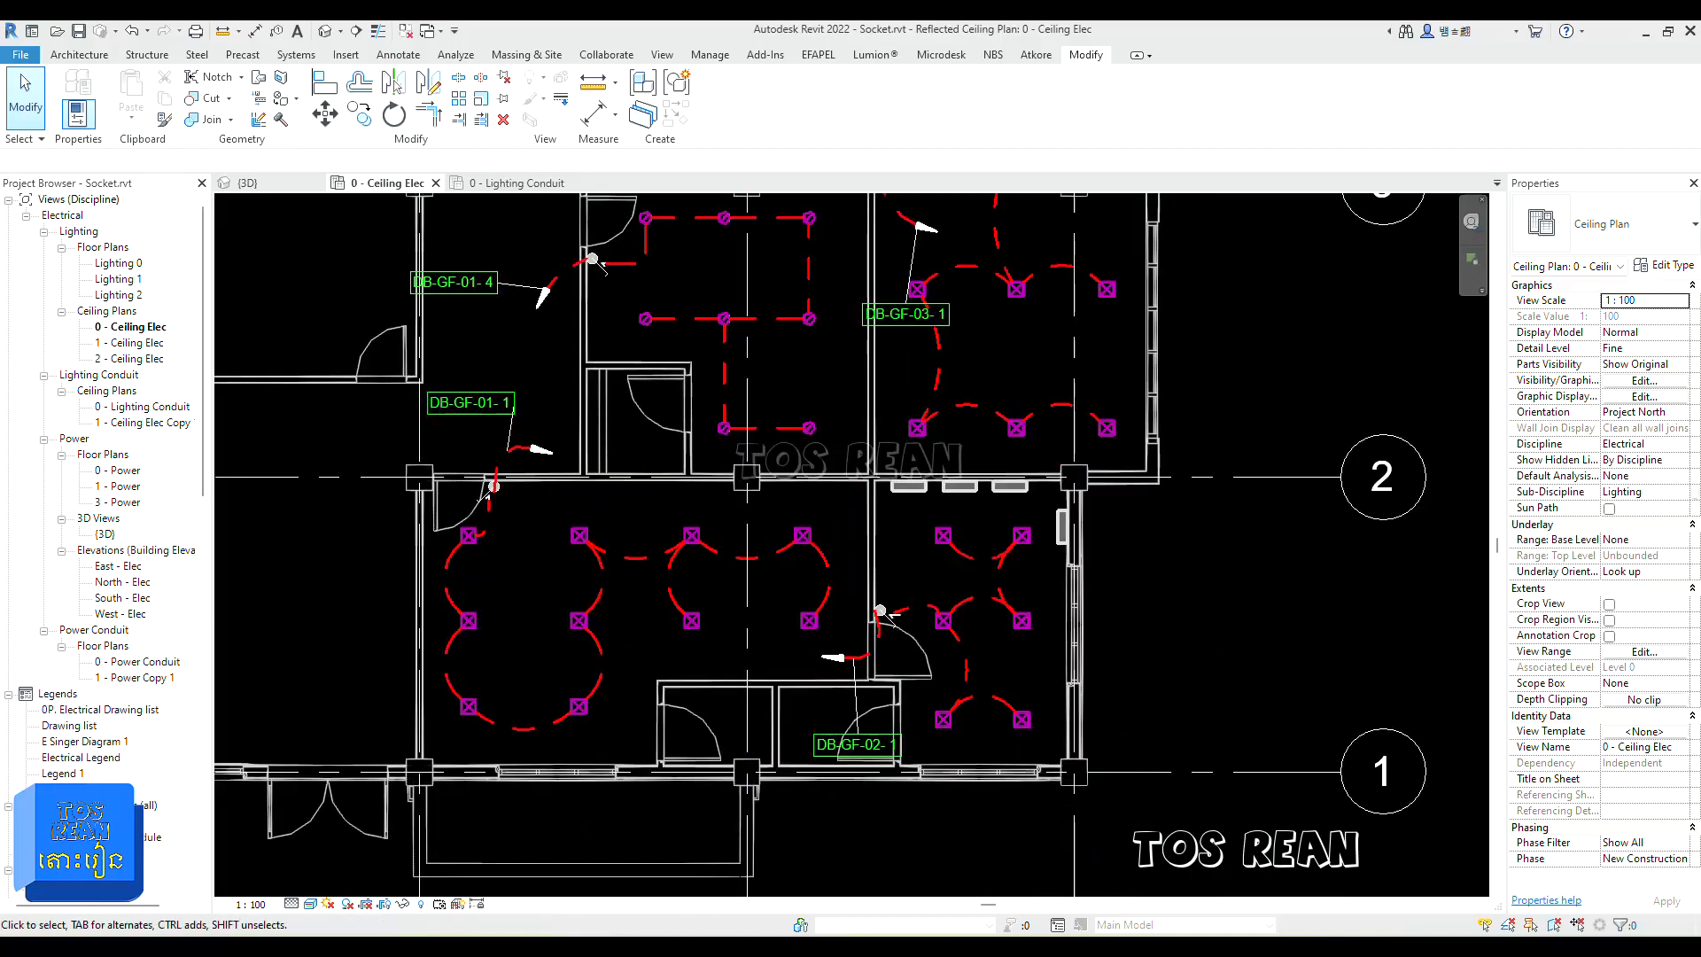
middle_drag(876, 432, 915, 576)
scroll(935, 356, up, 5)
scroll(917, 542, up, 1)
click(914, 592)
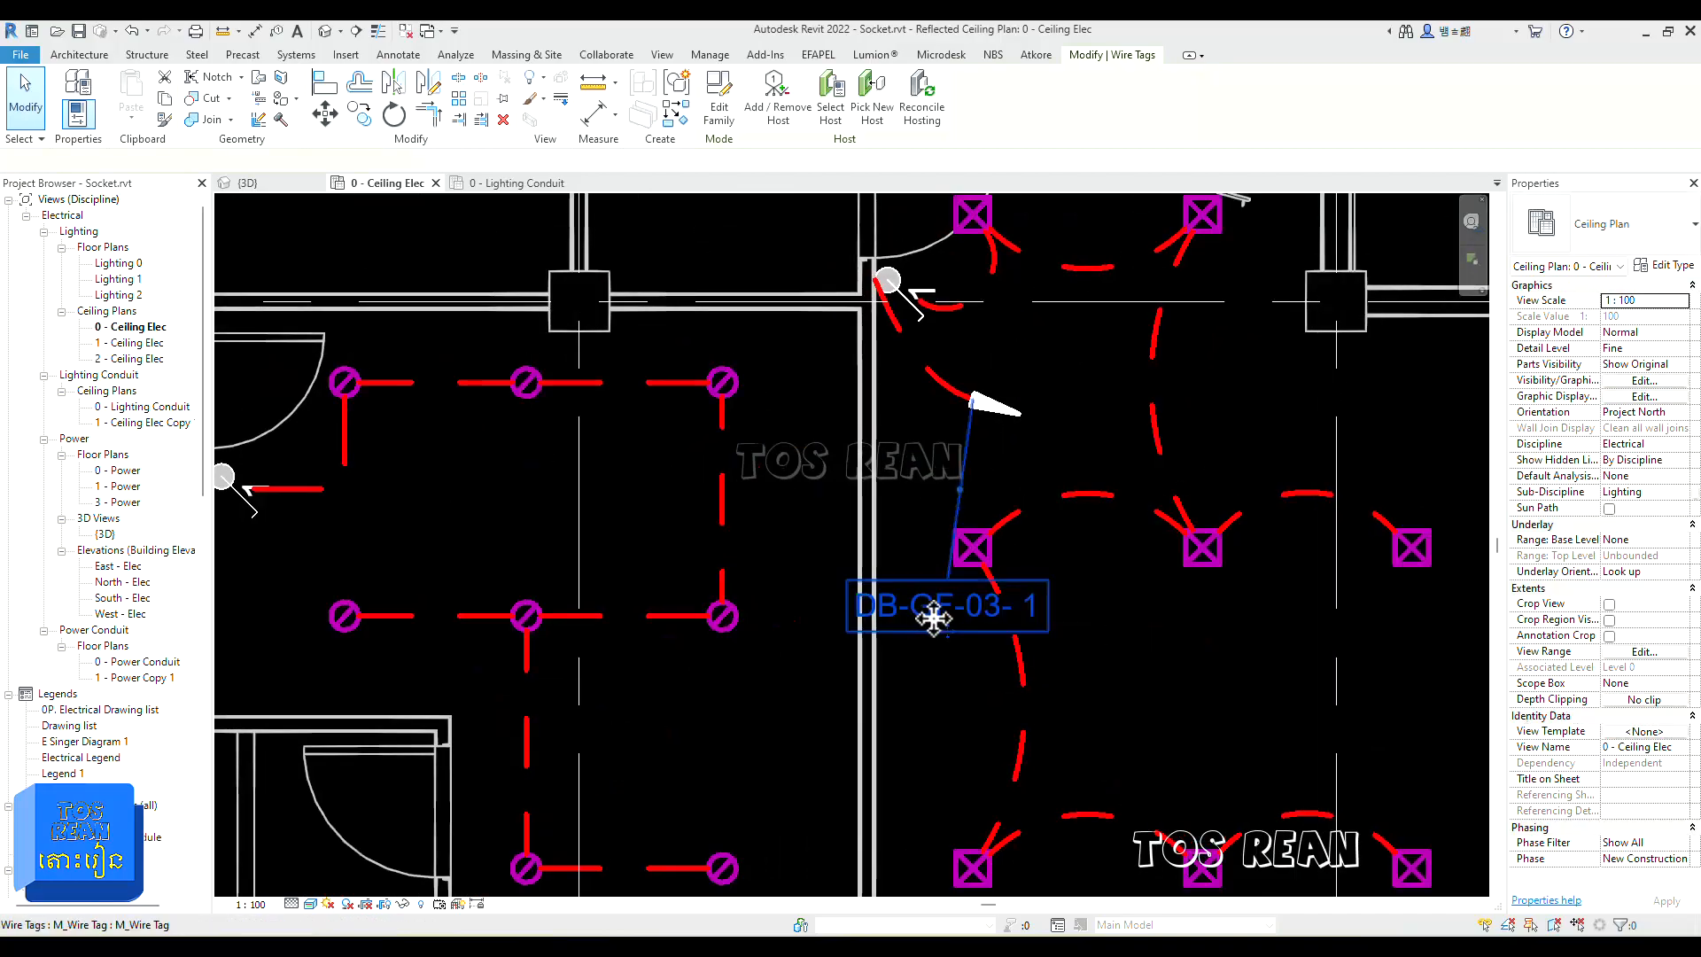
drag(944, 618, 1007, 479)
click(1115, 627)
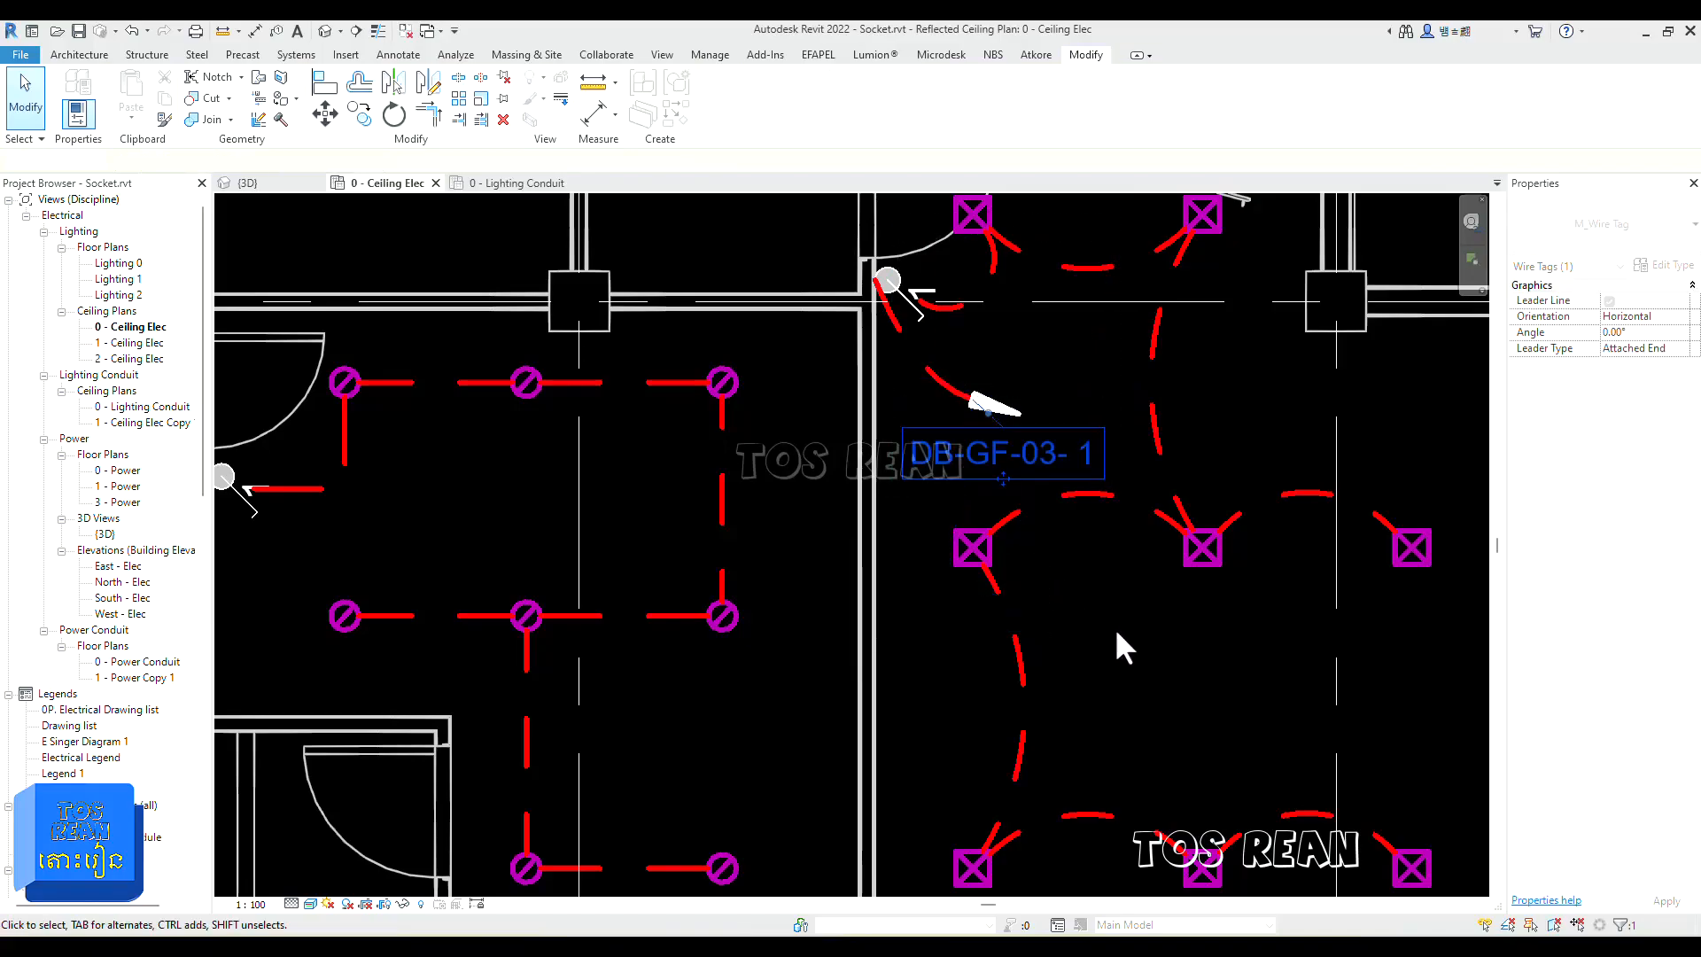
Step: Move the DB-GF-02-1 wire tag up and left to sit just below its home-run arrow
scroll(1057, 556, down, 5)
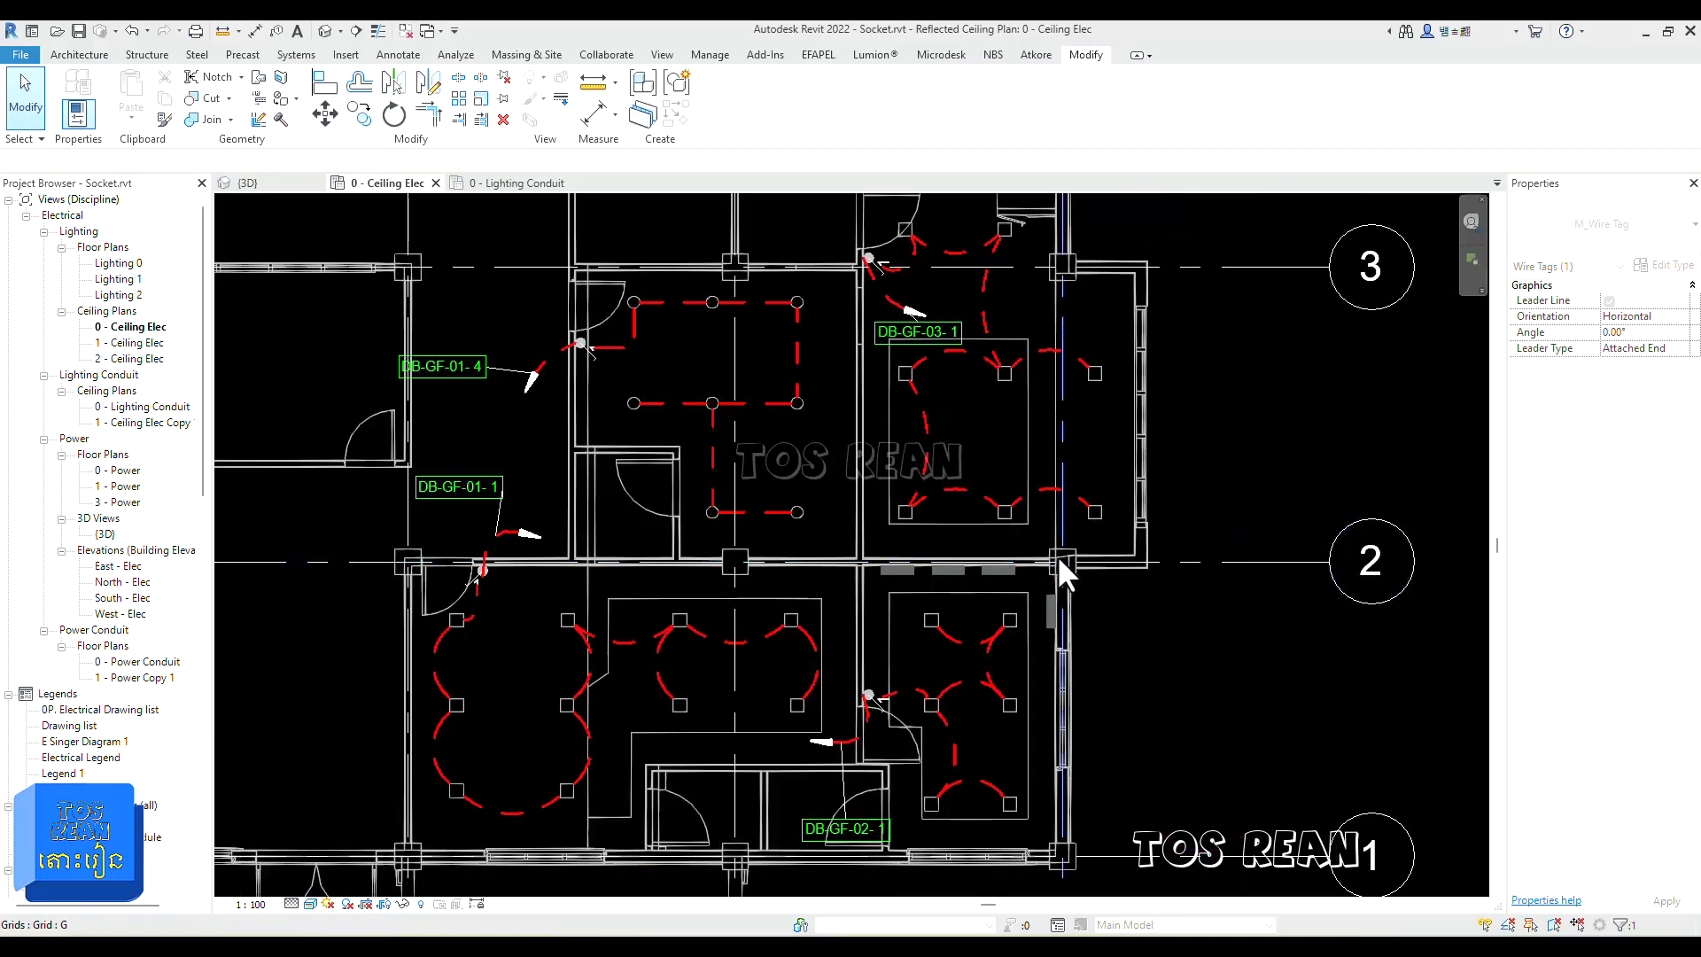
scroll(863, 811, up, 3)
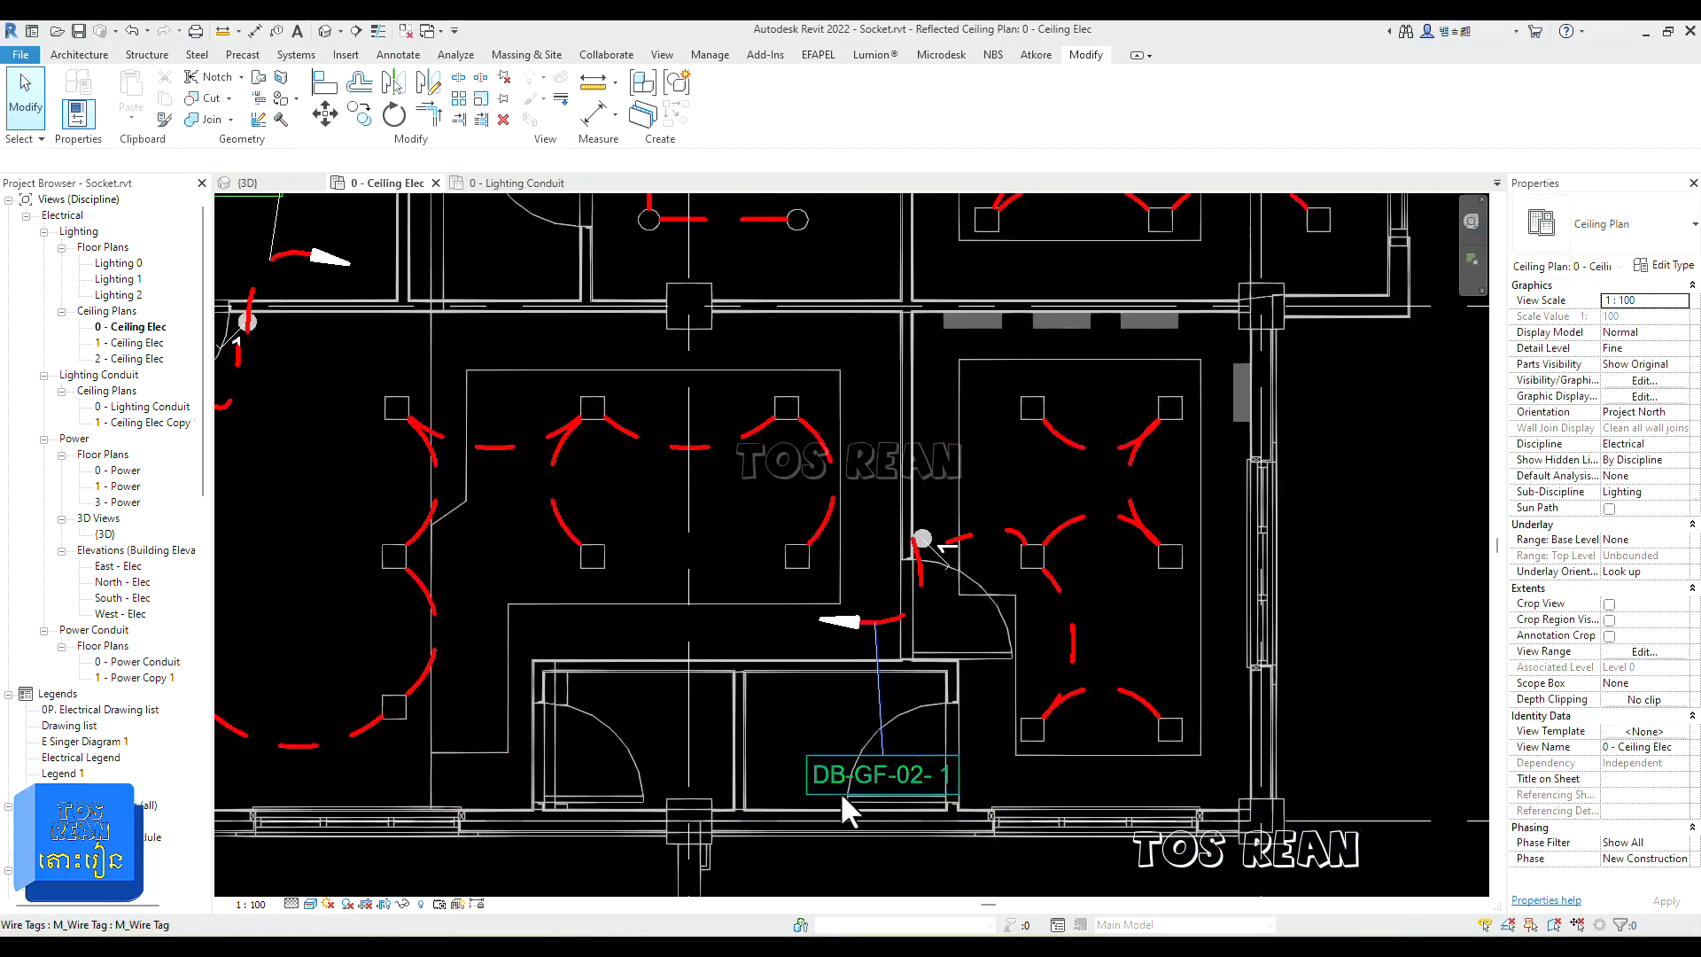
scroll(839, 790, up, 2)
click(833, 750)
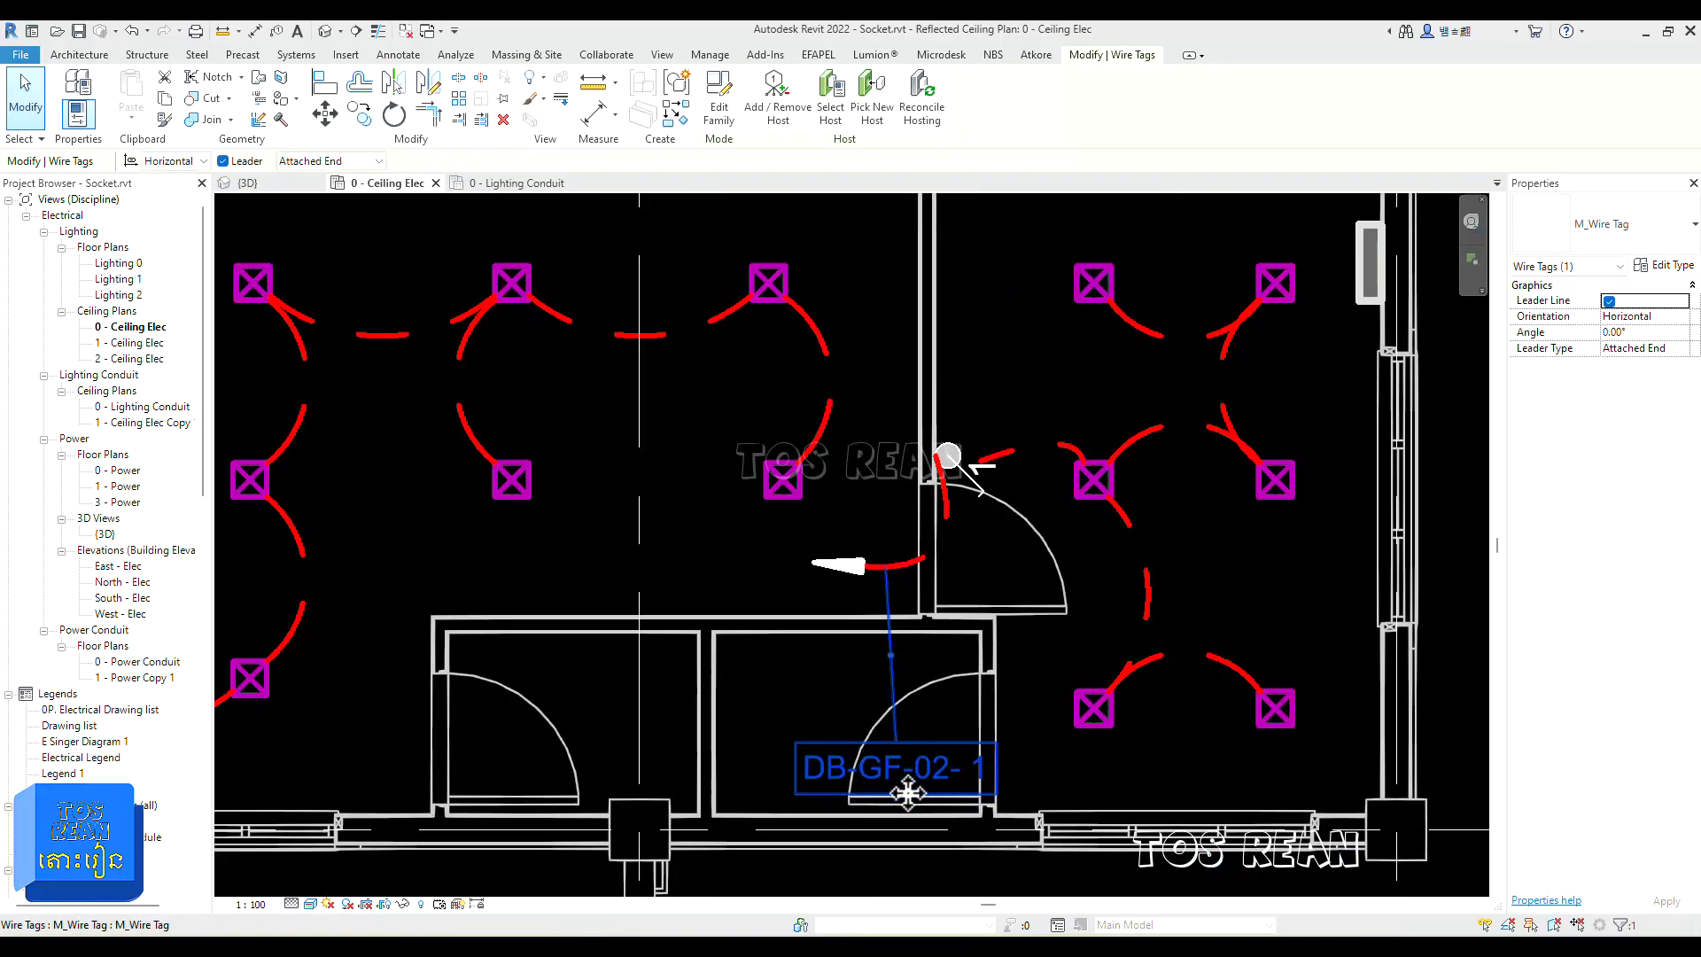
drag(858, 699, 843, 677)
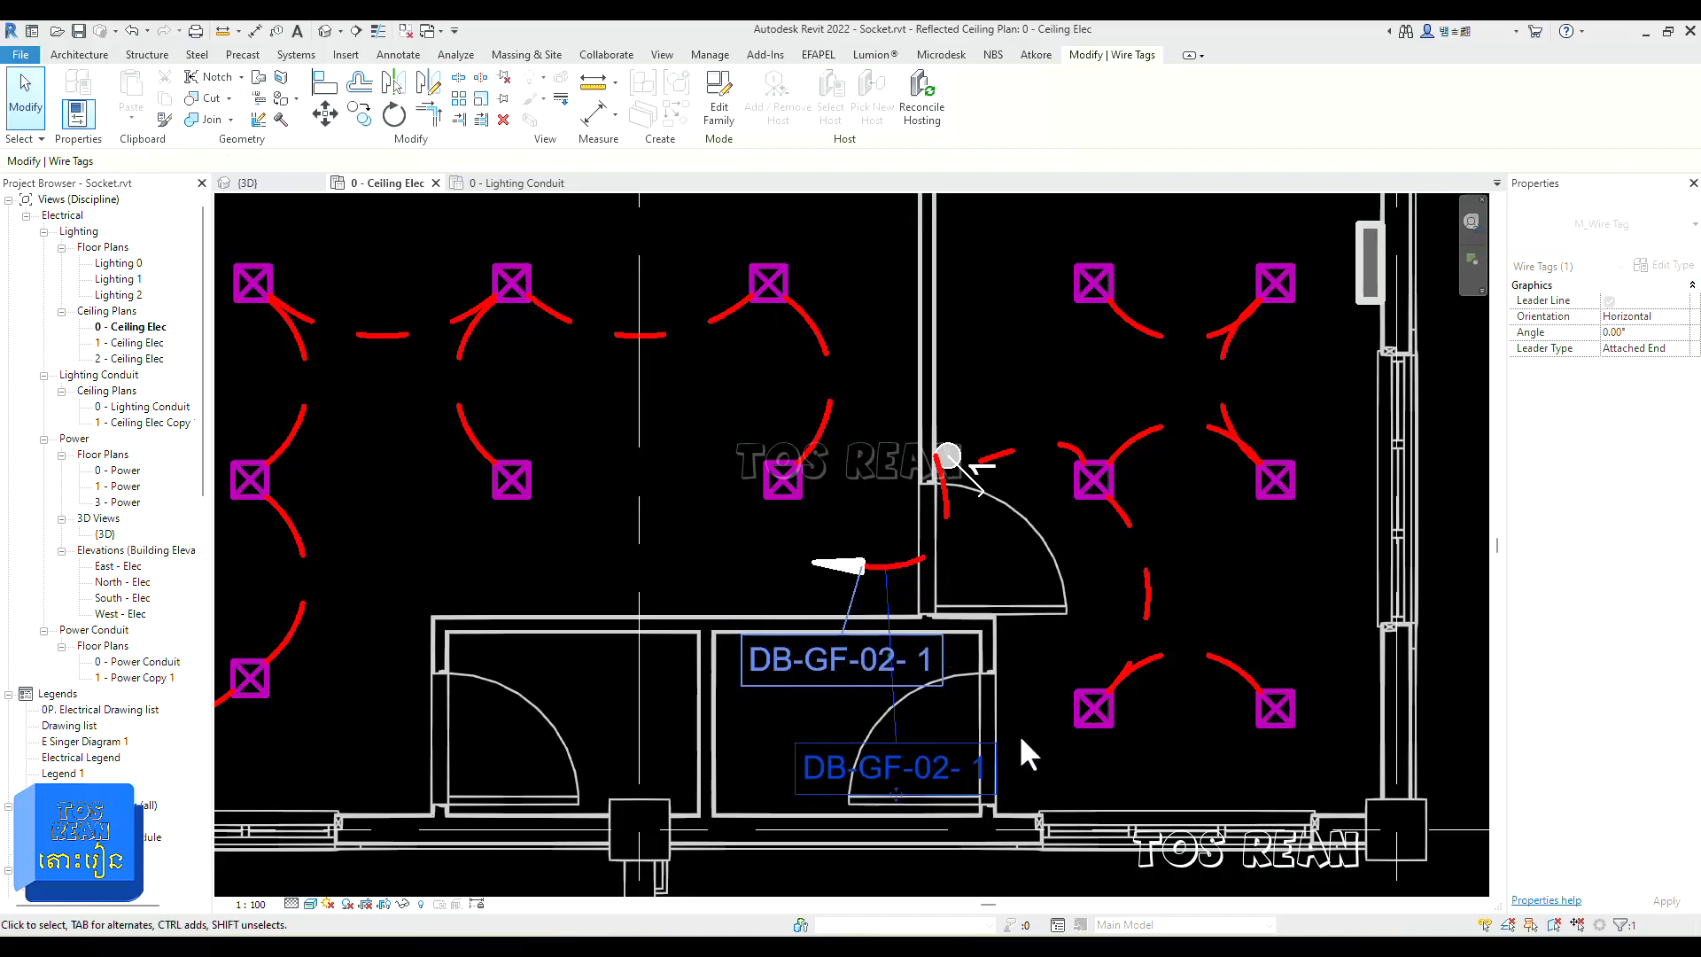
click(1021, 629)
Step: Move the DB-GF-01-4 wire tag up and right so it sits above its home-run arrow
scroll(1010, 669, down, 2)
middle_drag(908, 808, 754, 899)
middle_drag(1236, 669, 1241, 668)
scroll(1227, 663, down, 1)
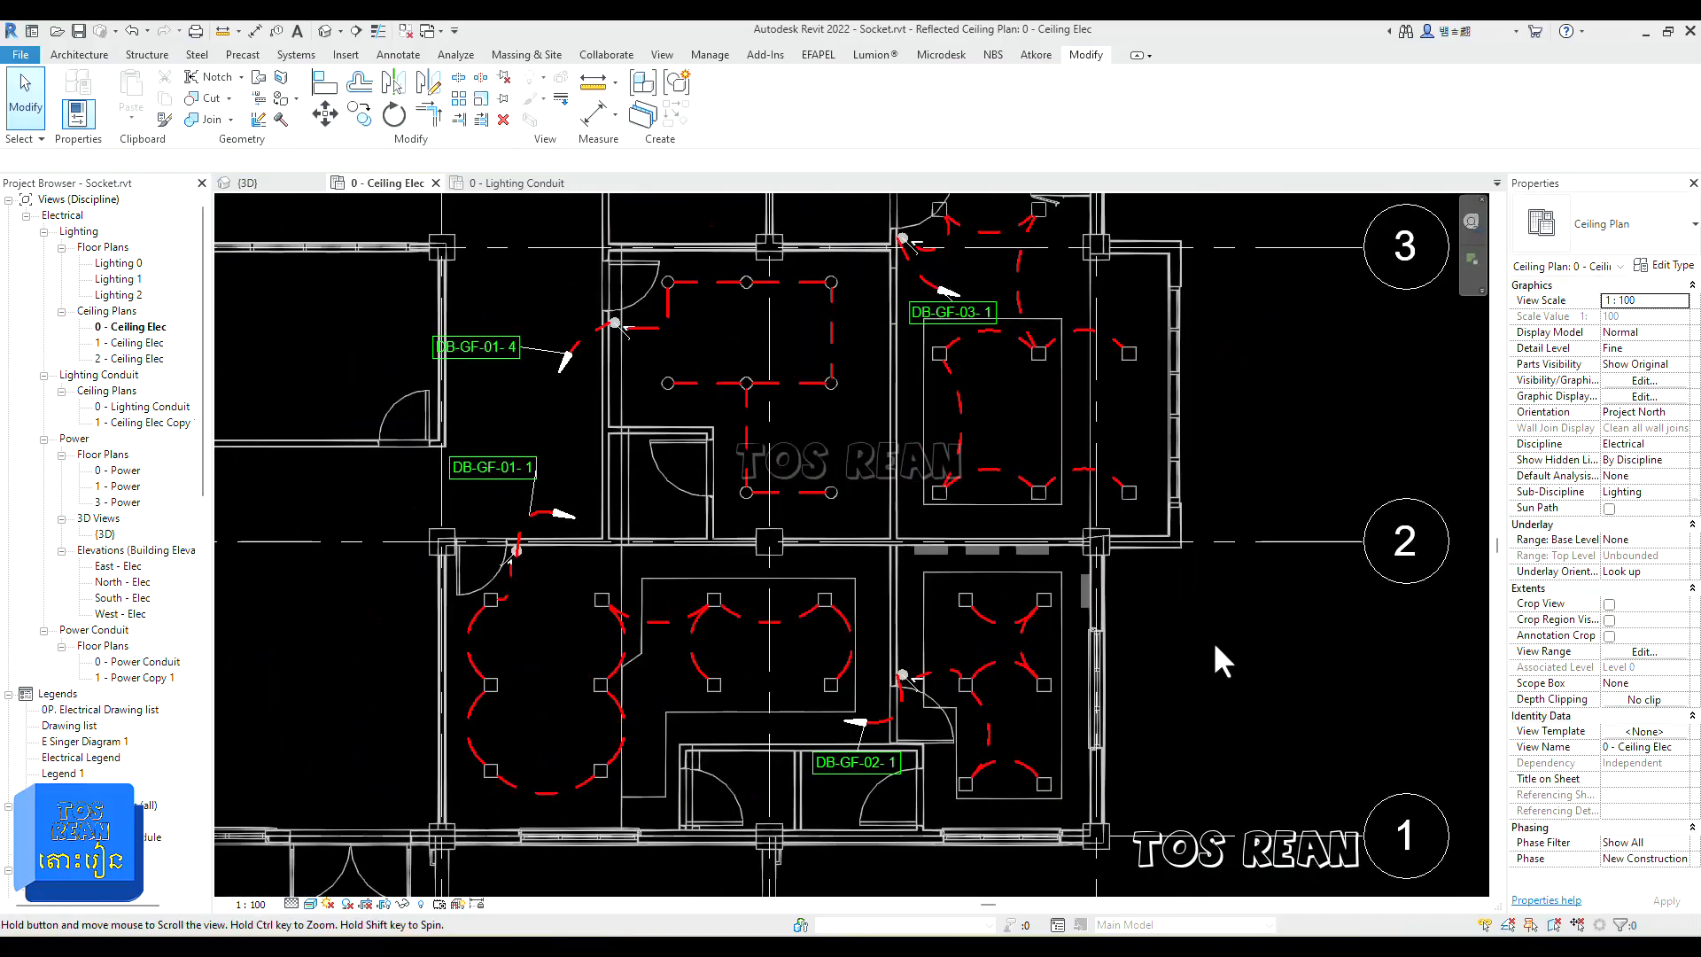
click(487, 356)
drag(487, 353, 517, 321)
click(561, 413)
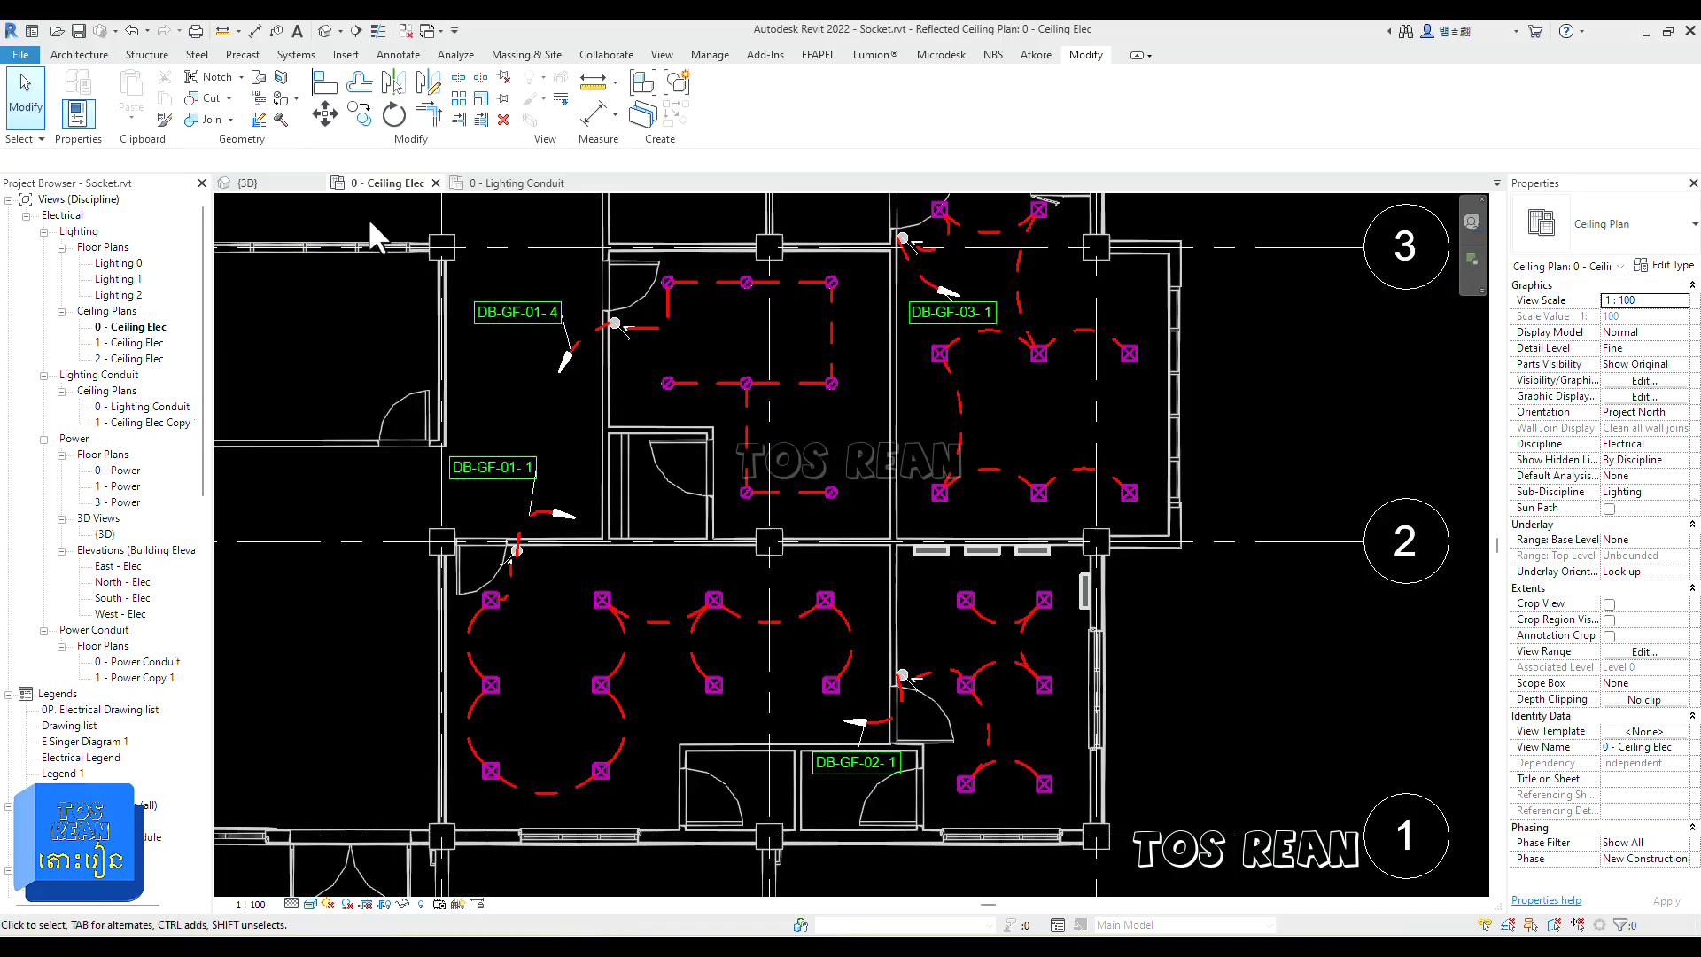
Step: Tag the three panelboards along the top wall of the lower-right room by category, with leaders attached
click(275, 32)
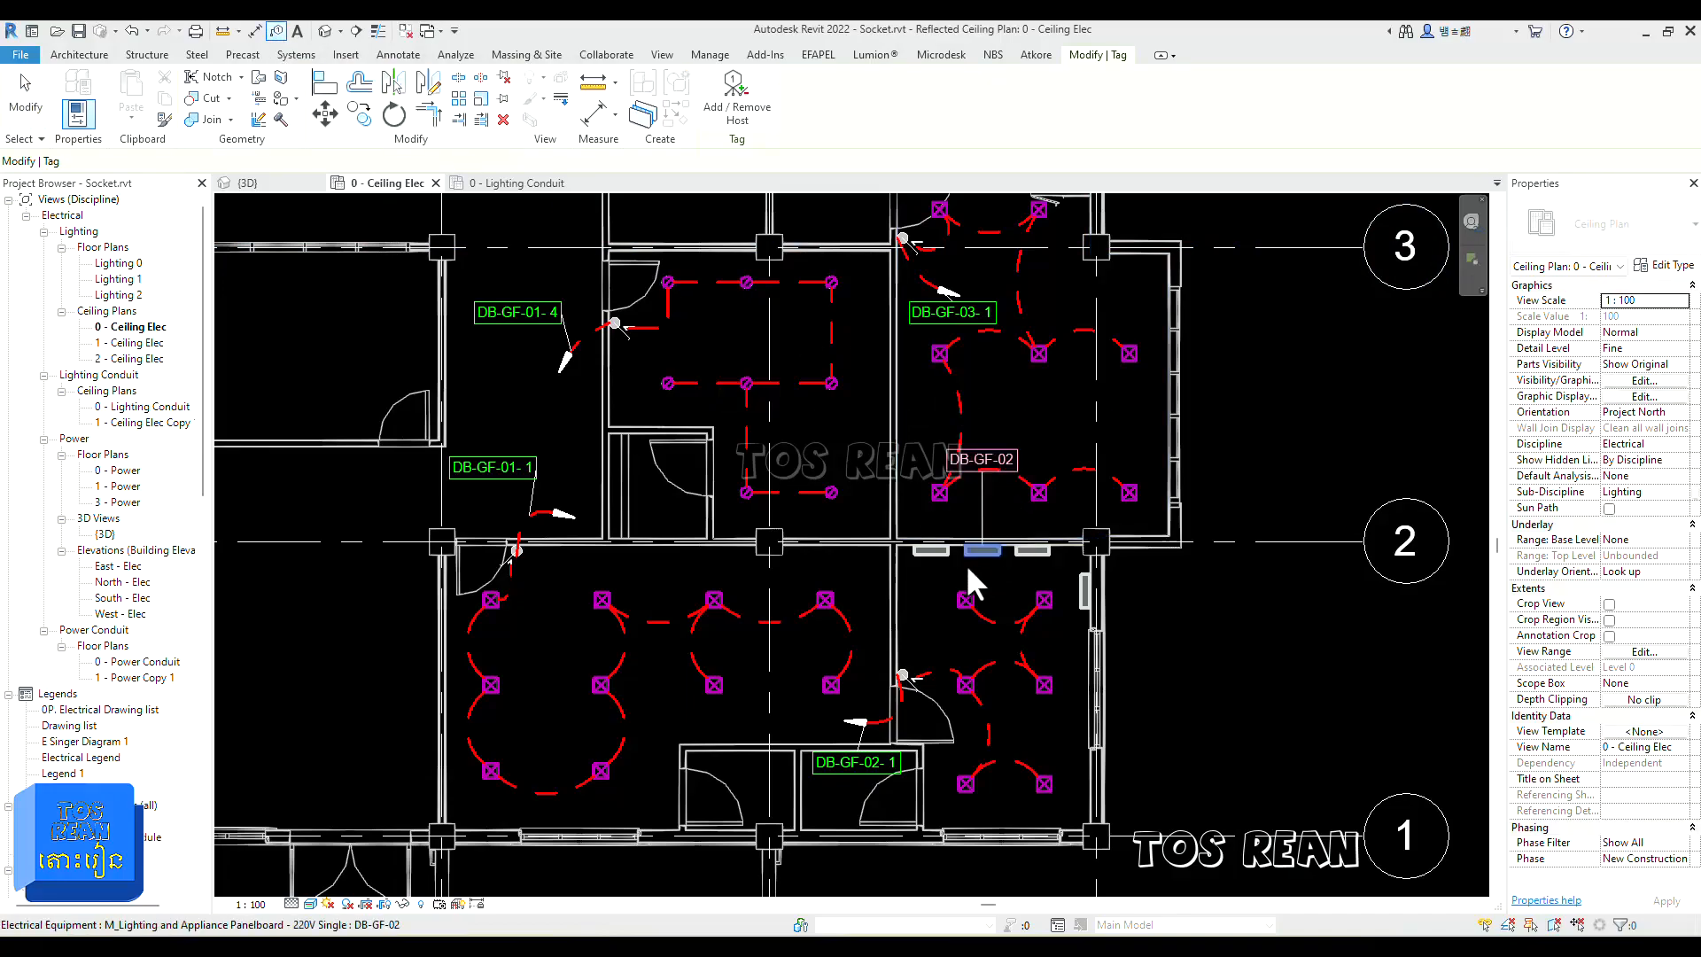
scroll(959, 567, up, 2)
scroll(946, 576, up, 4)
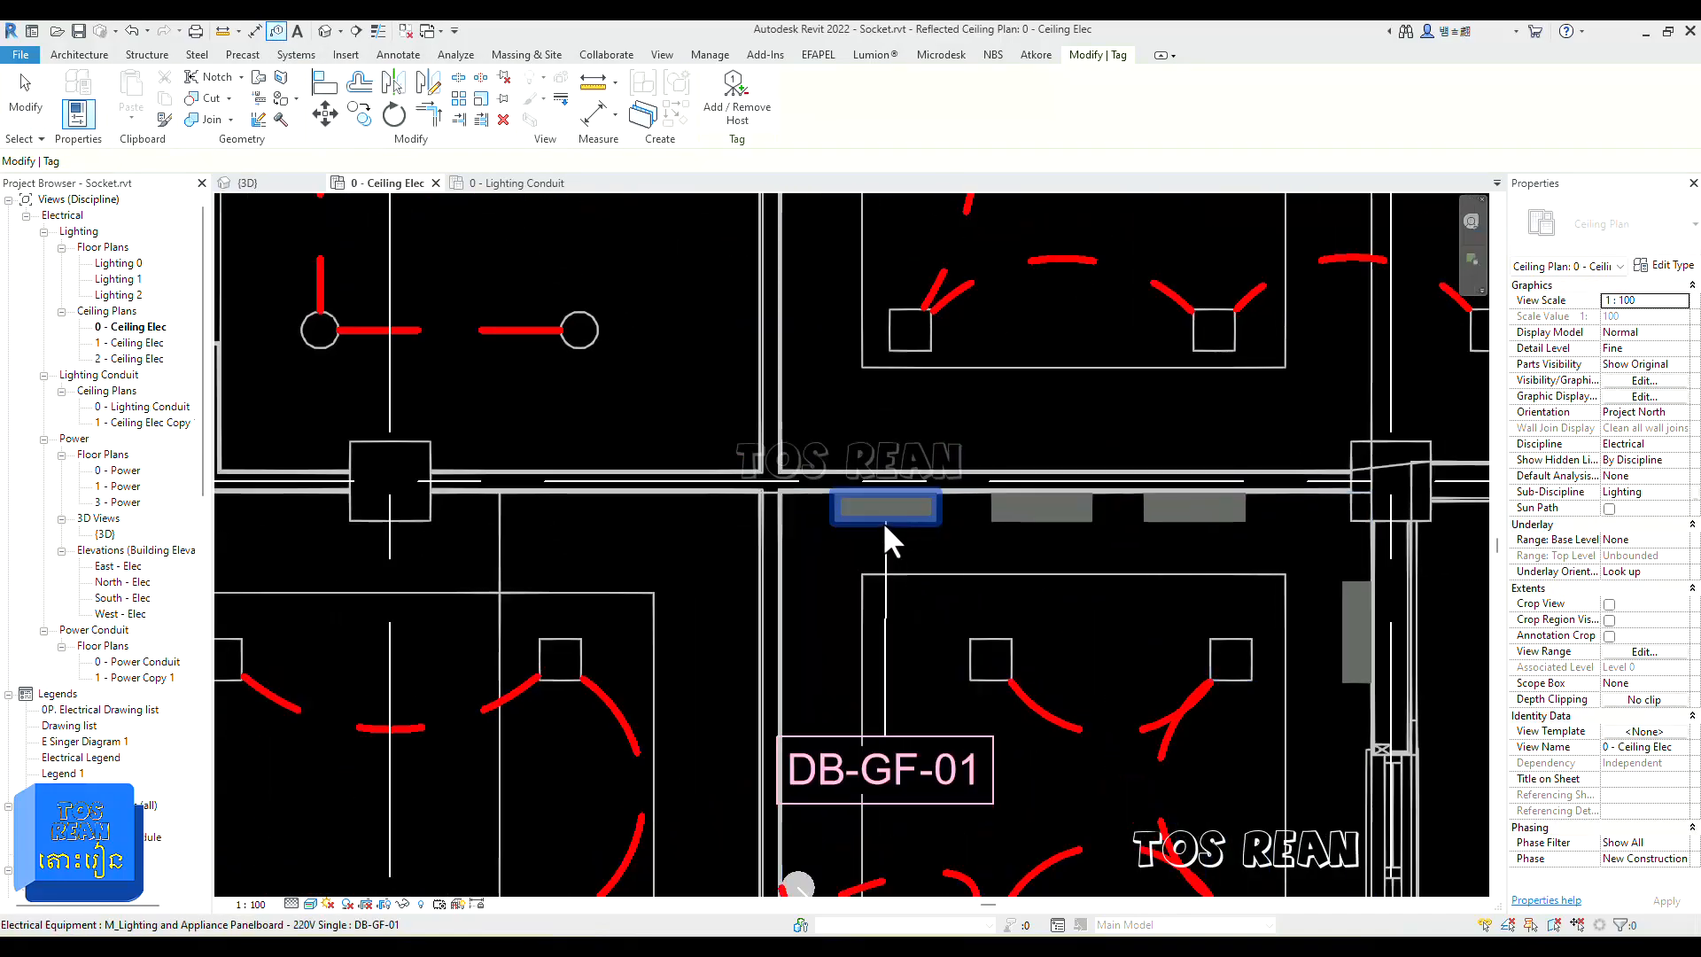
click(884, 522)
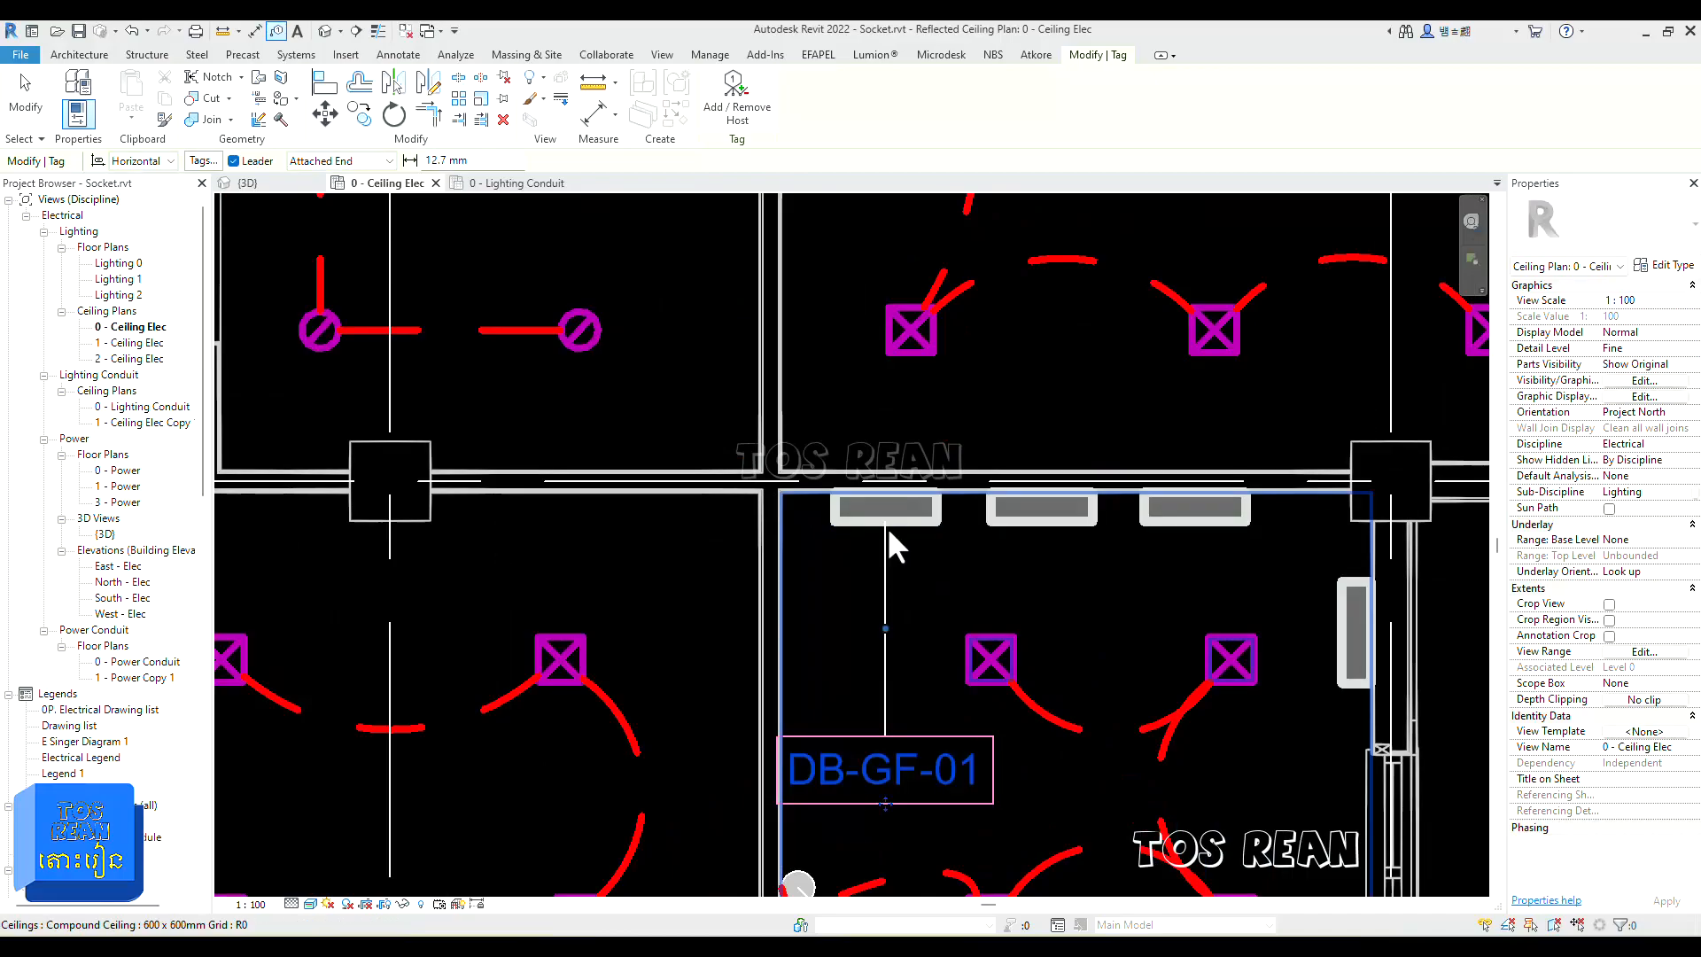
click(1049, 525)
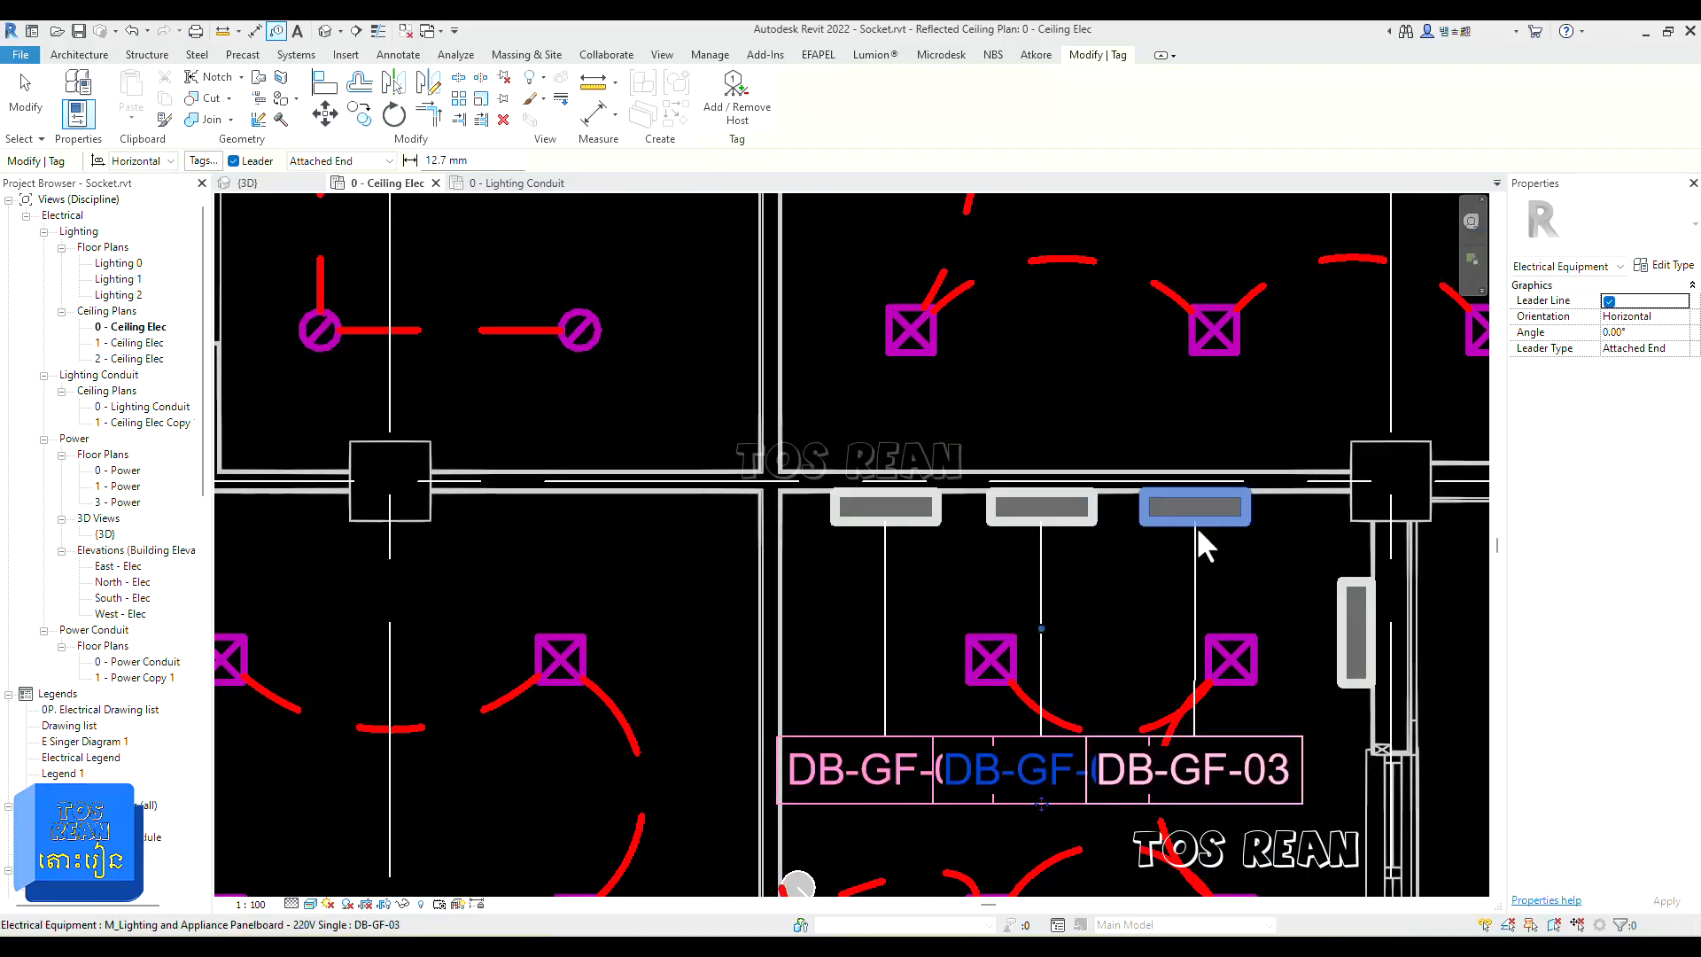
click(1262, 569)
Step: Tag the panelboard on the right wall of the lower-right room with a leader, placing the tag outside the building
middle_drag(1235, 600, 727, 598)
click(832, 622)
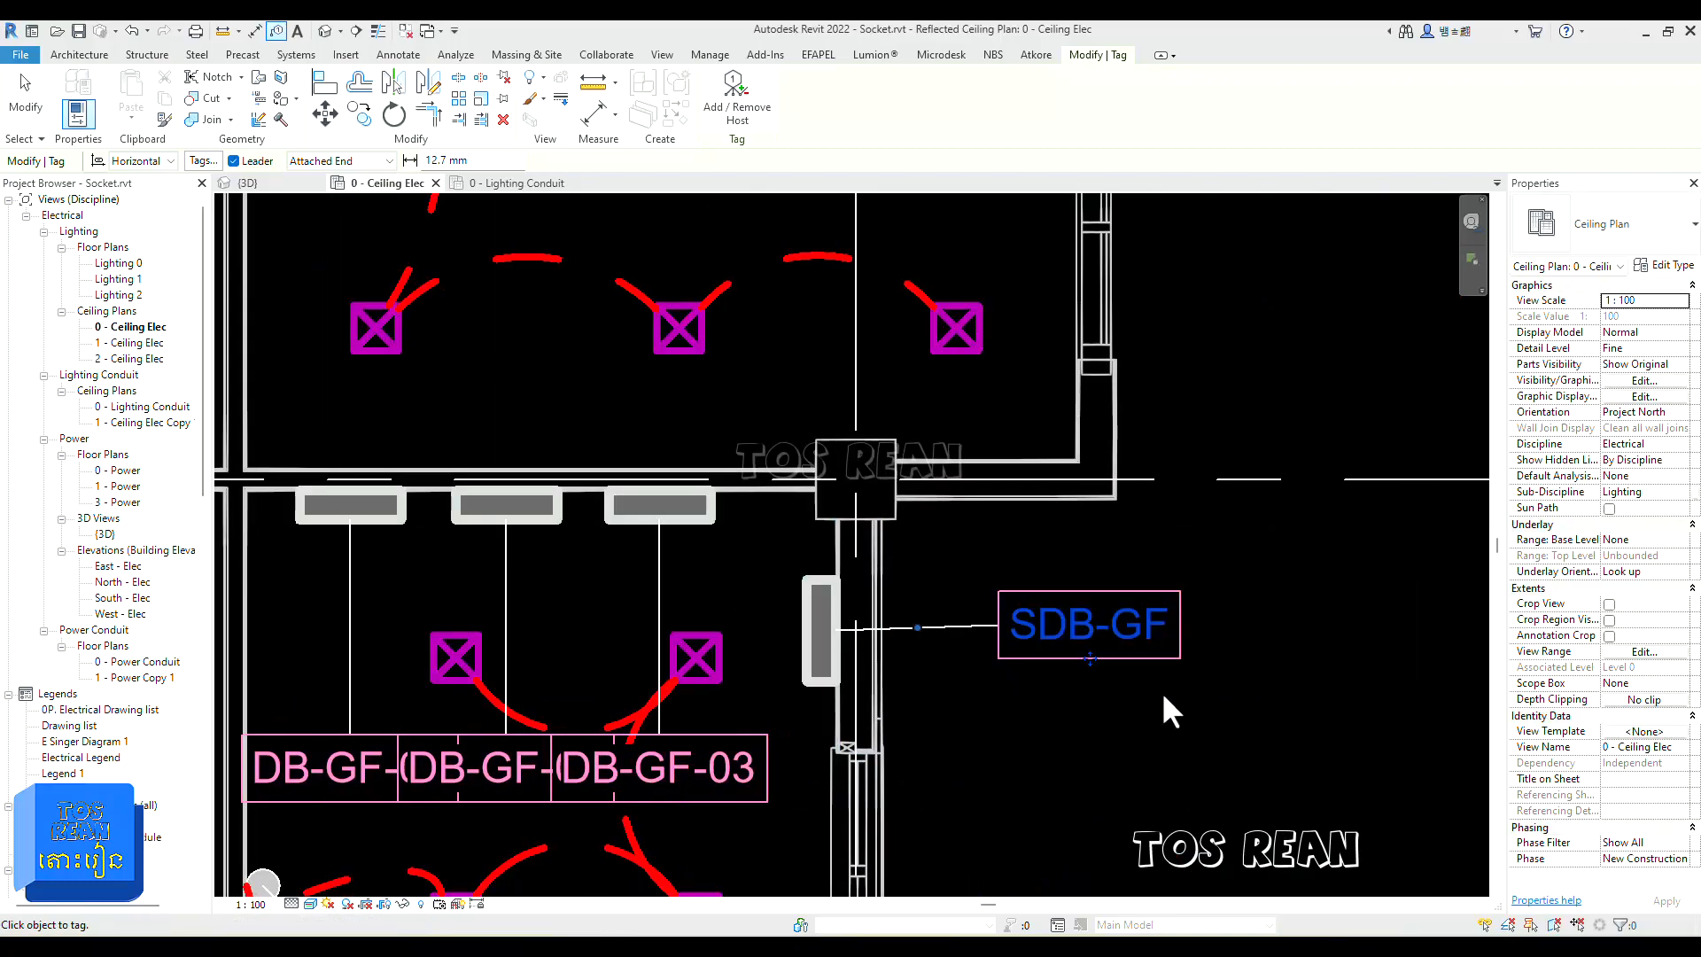
scroll(930, 708, down, 3)
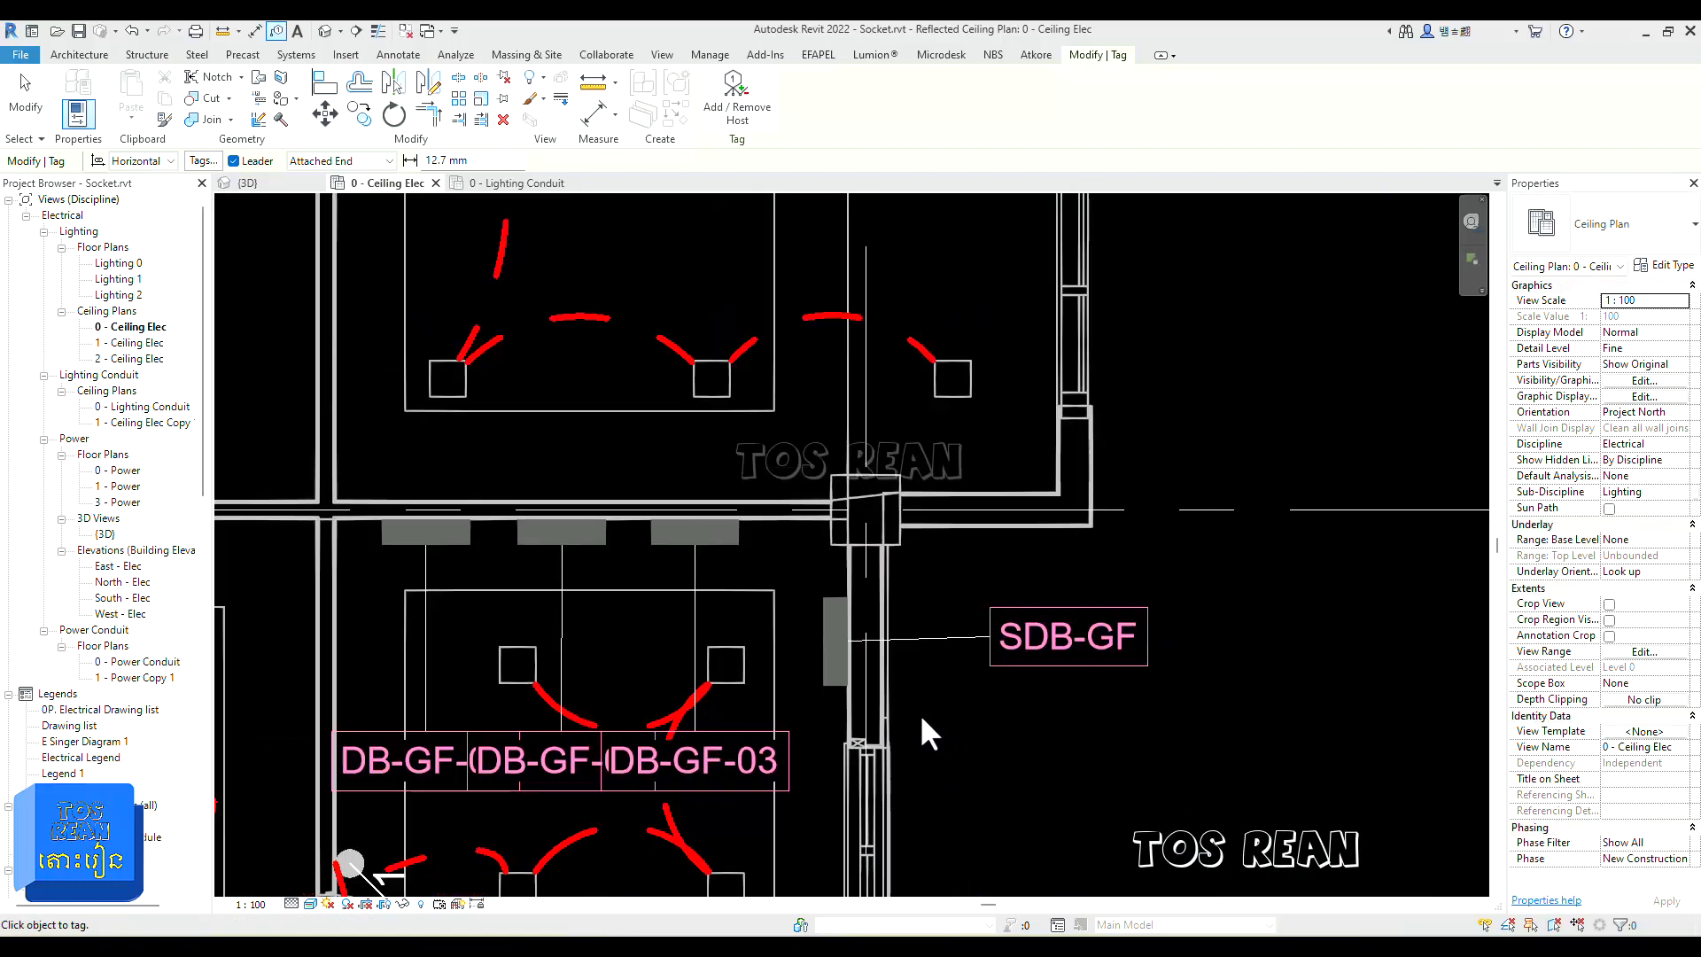
Step: Finish tagging and move the SDB-GF panelboard tag further outside the building so its leader runs level
middle_drag(981, 695, 921, 677)
key(Escape)
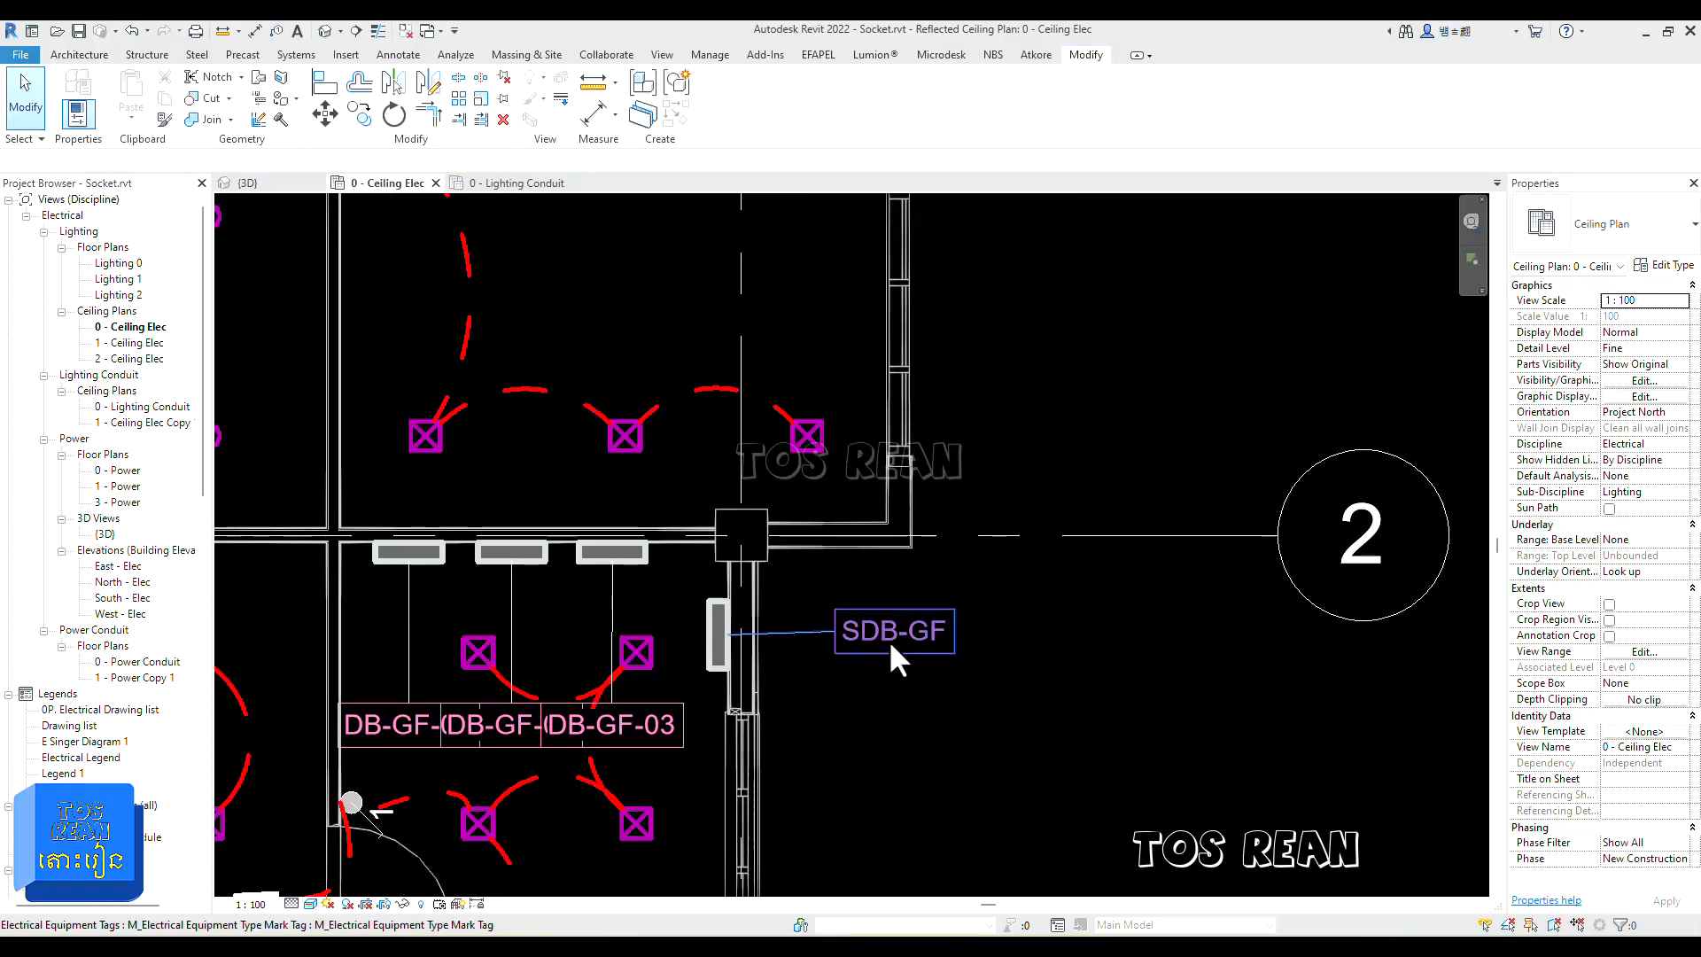
click(890, 633)
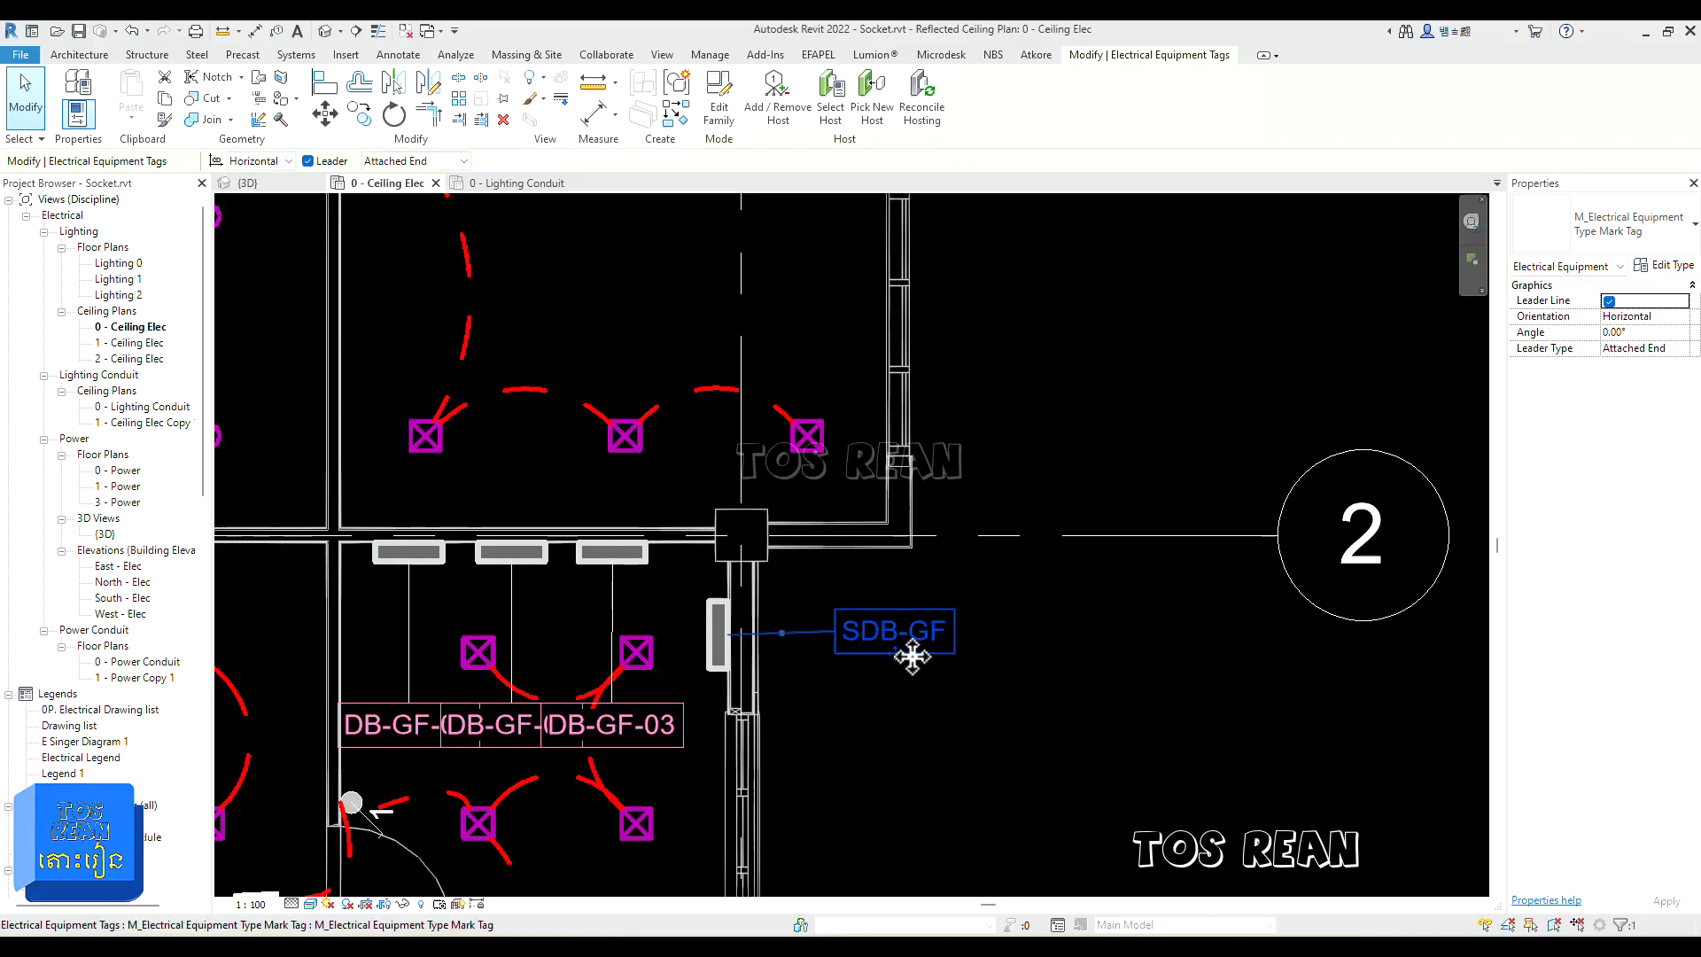
drag(896, 657, 941, 656)
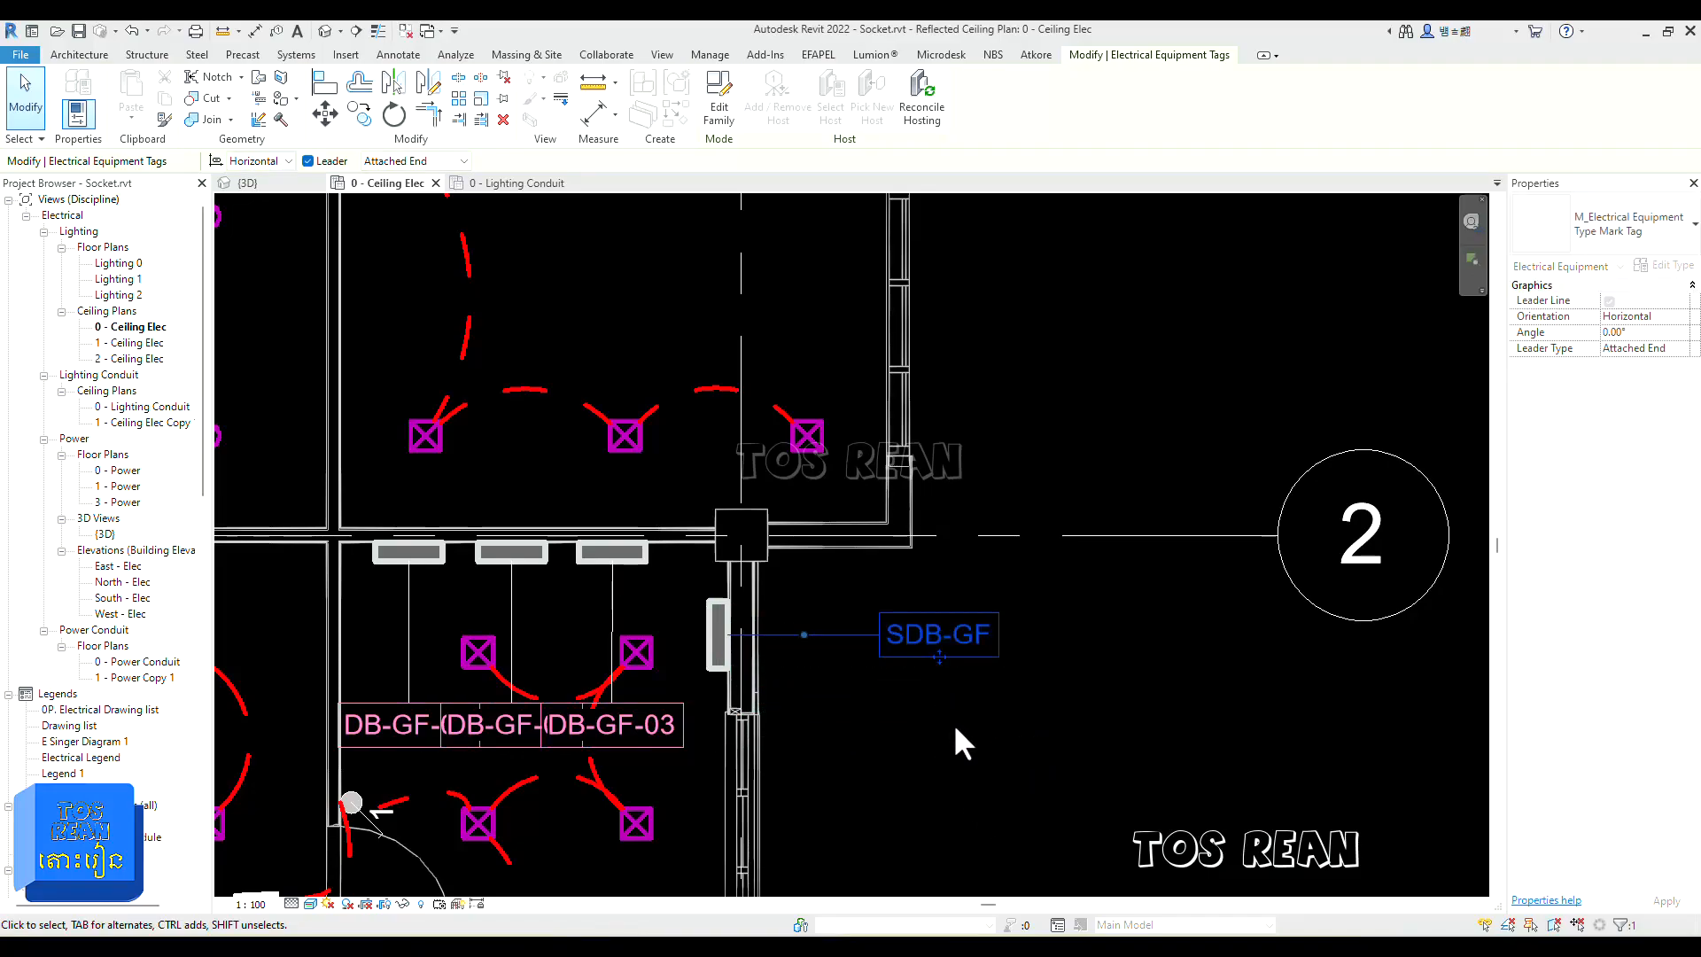
click(947, 735)
Step: Move the DB-GF-03 panelboard tag out of the lower-right room and place it outside the building just above the SDB-GF tag
click(614, 734)
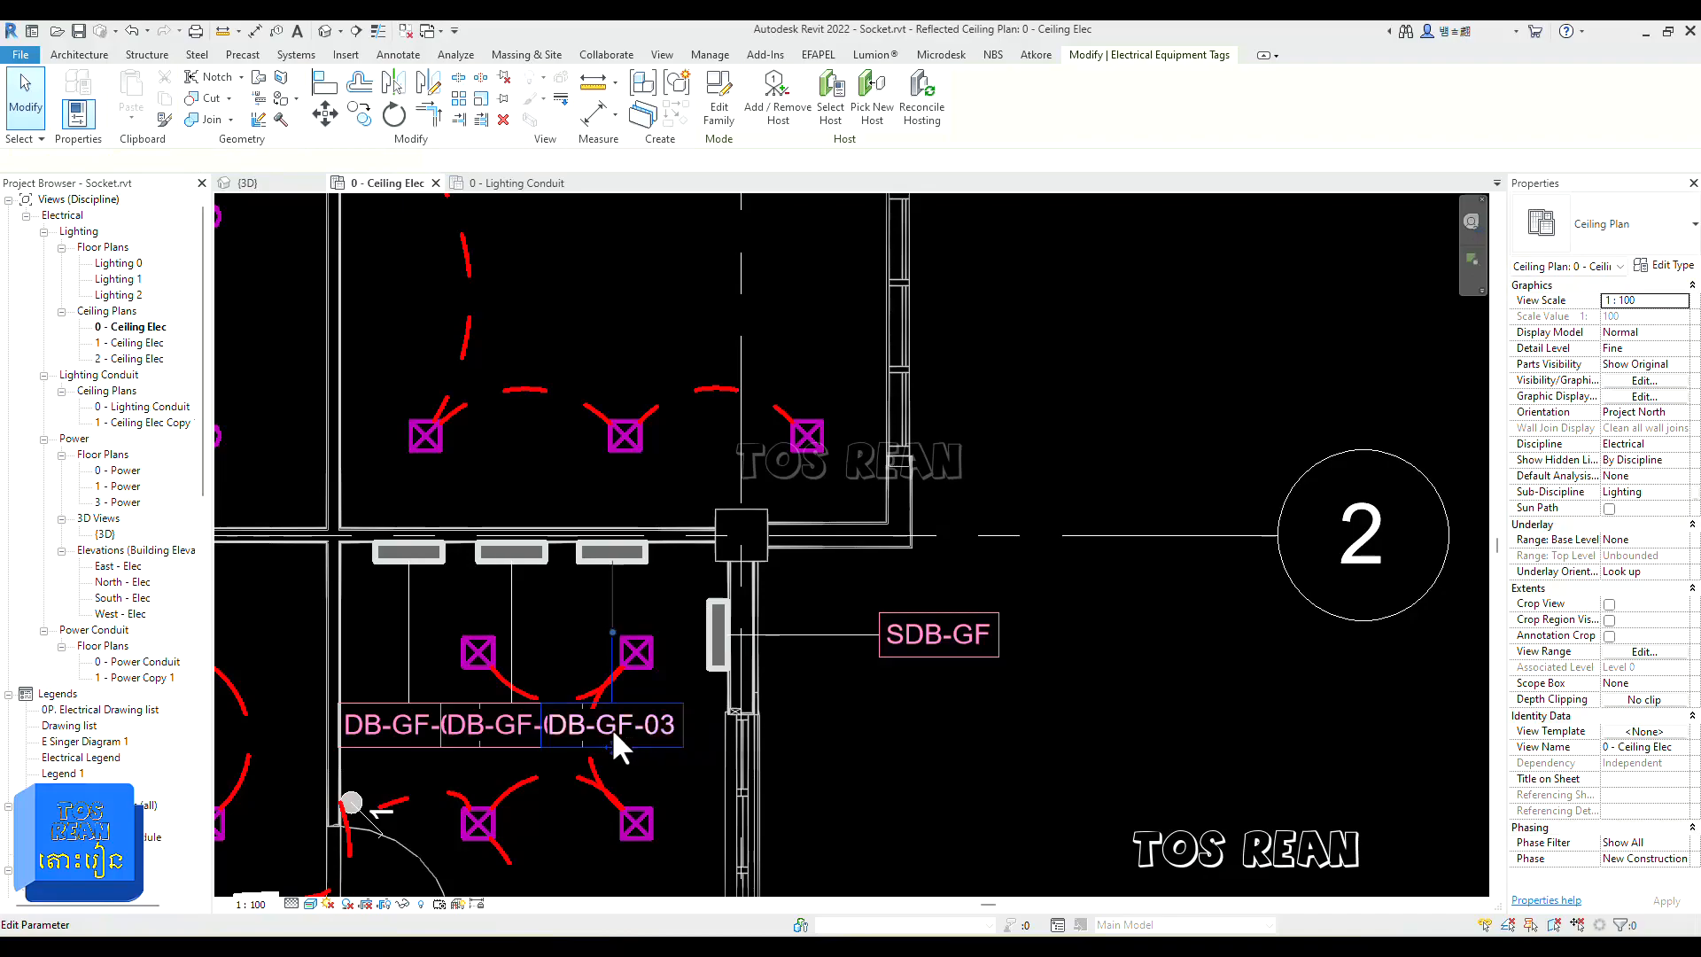
drag(608, 742, 900, 569)
drag(1027, 496, 989, 587)
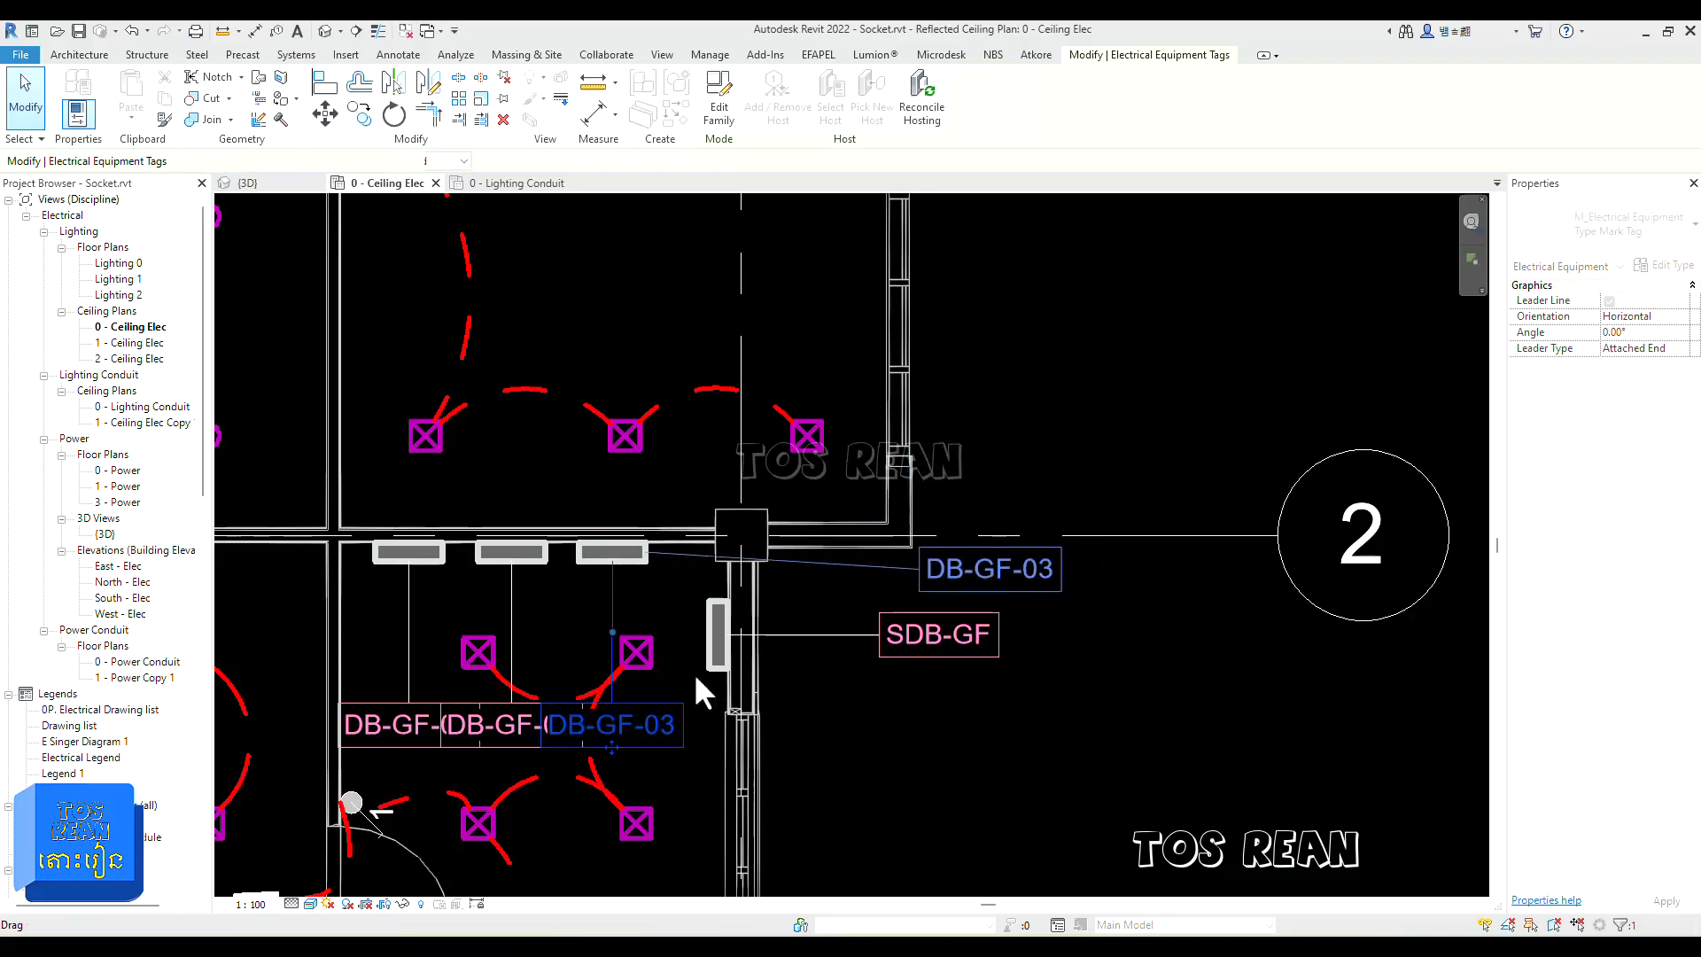
click(572, 638)
Step: Move the DB-GF-02 and DB-GF-01 tags outside the building, stacking them in order above the DB-GF-03 tag
click(512, 725)
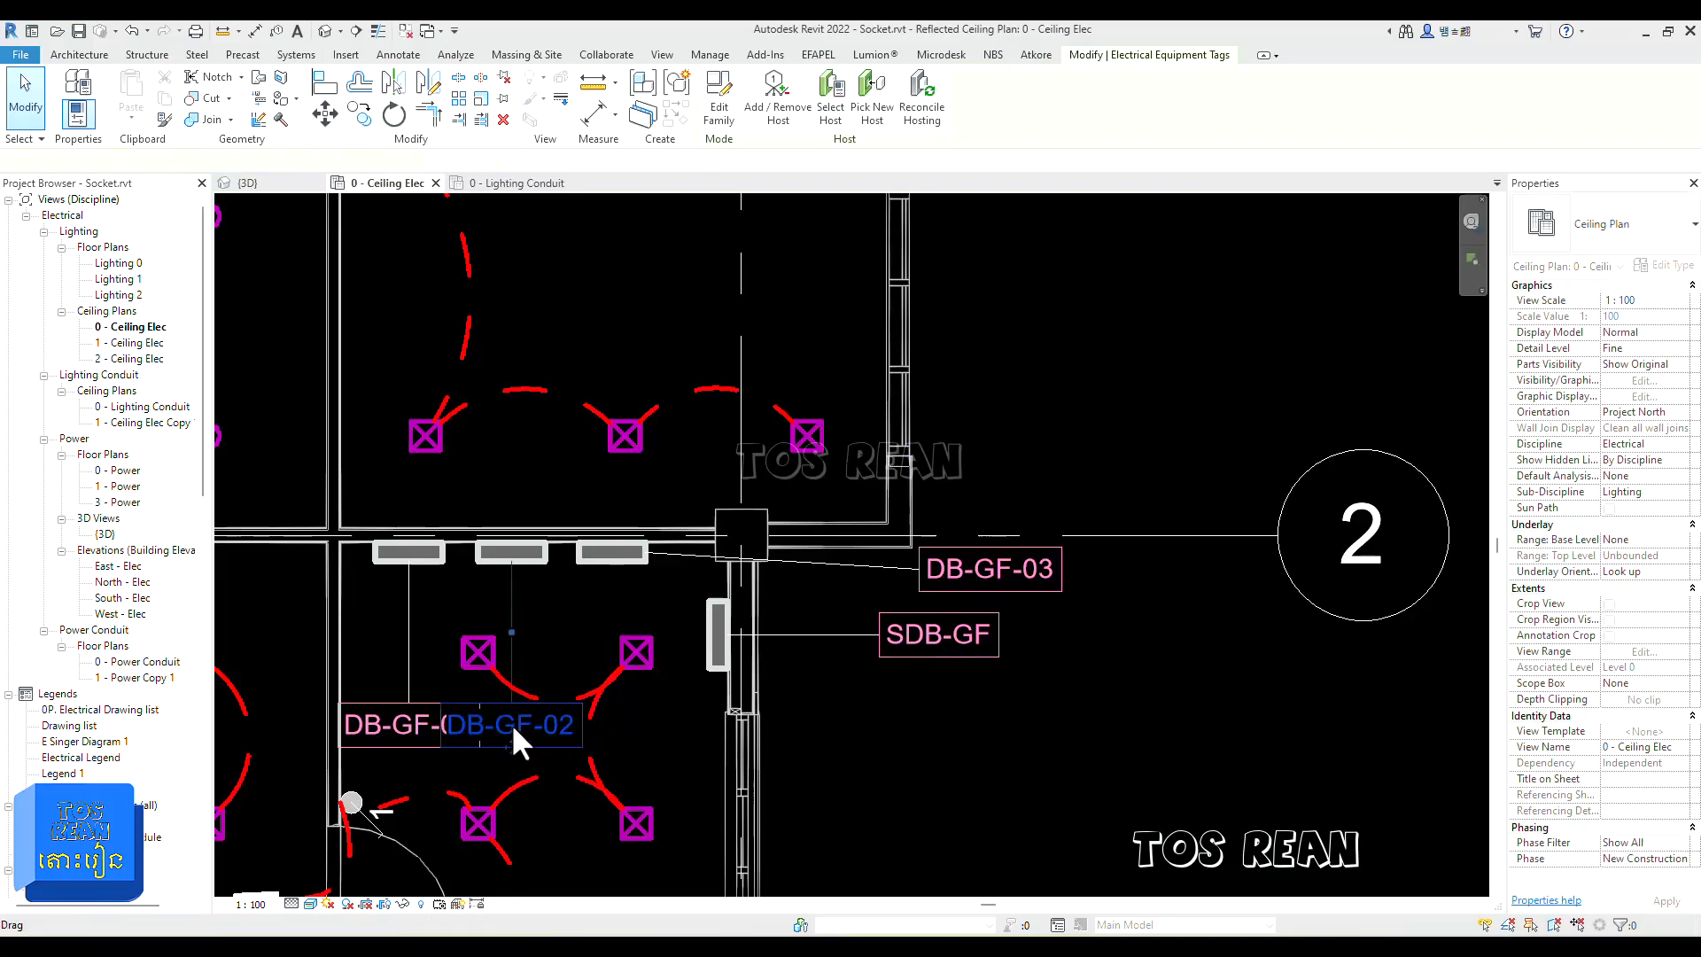
drag(567, 725, 991, 513)
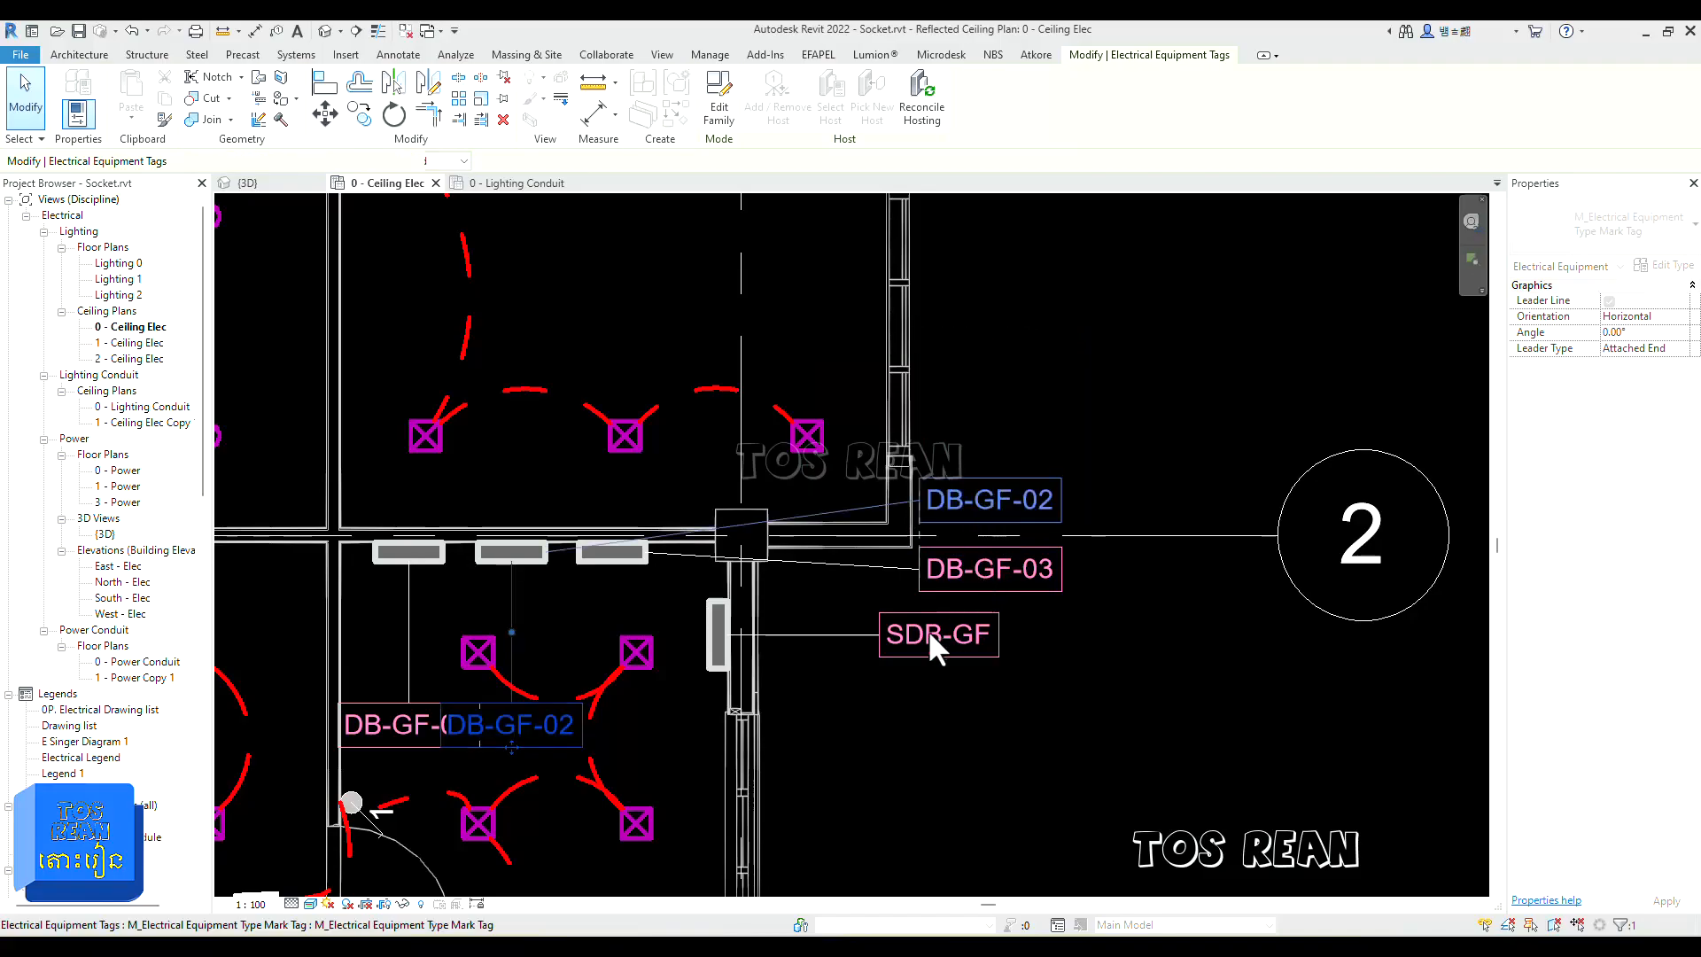
click(405, 725)
drag(405, 746, 991, 471)
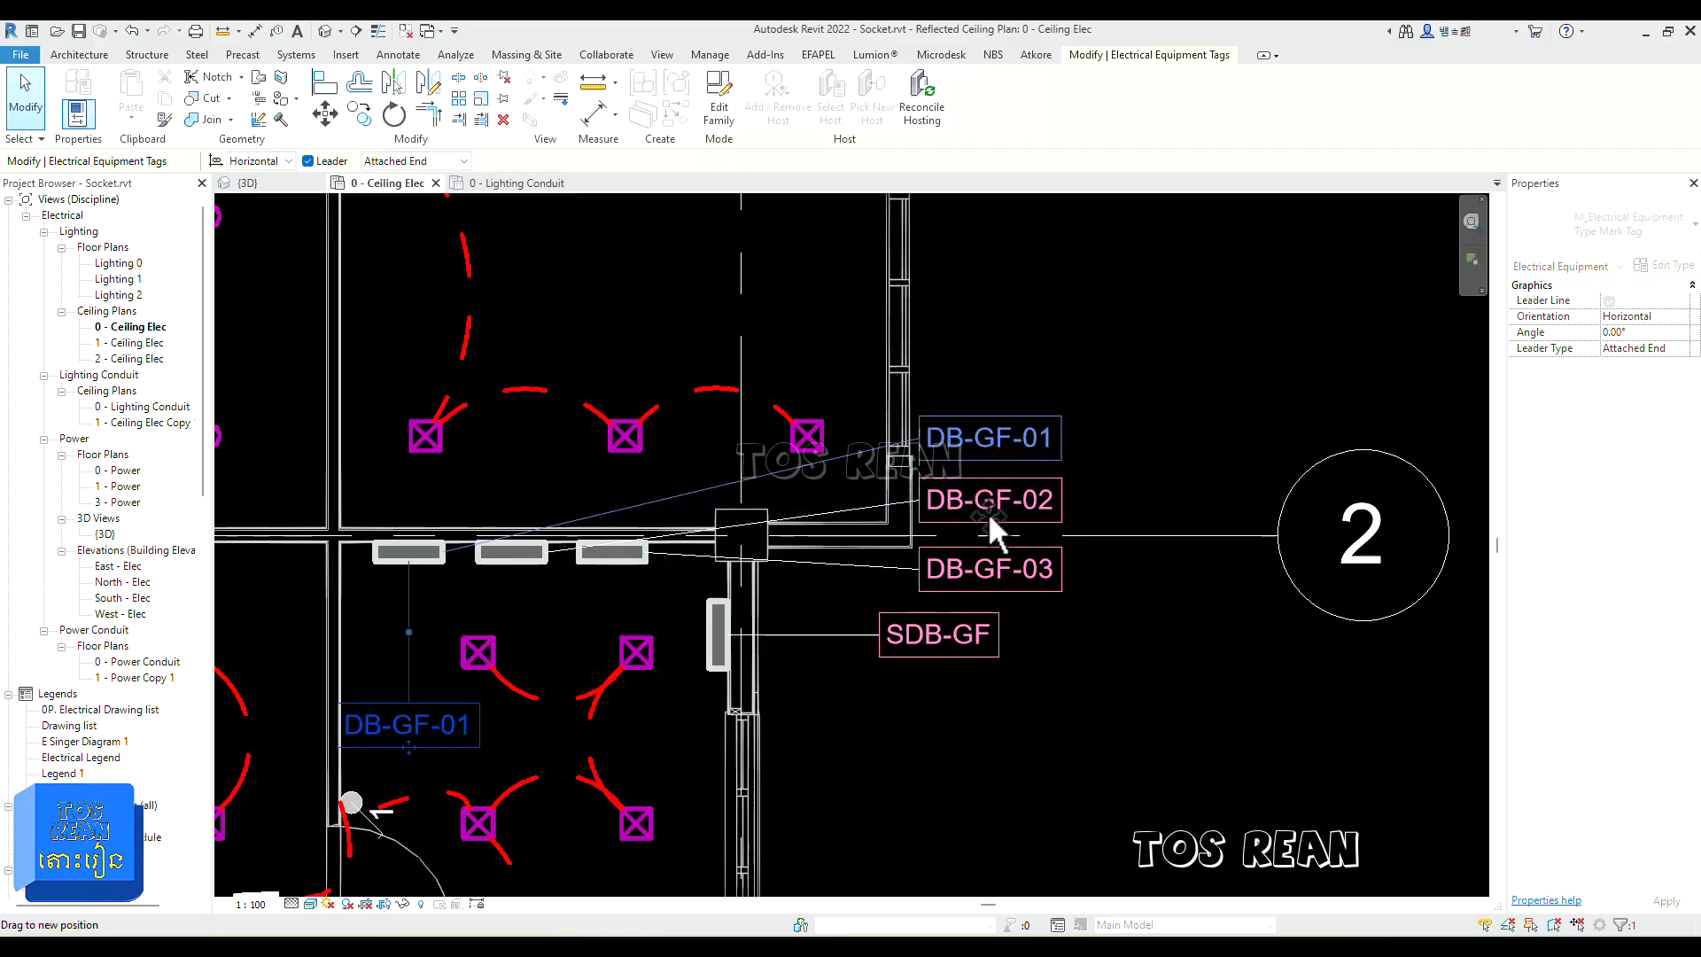
click(1084, 633)
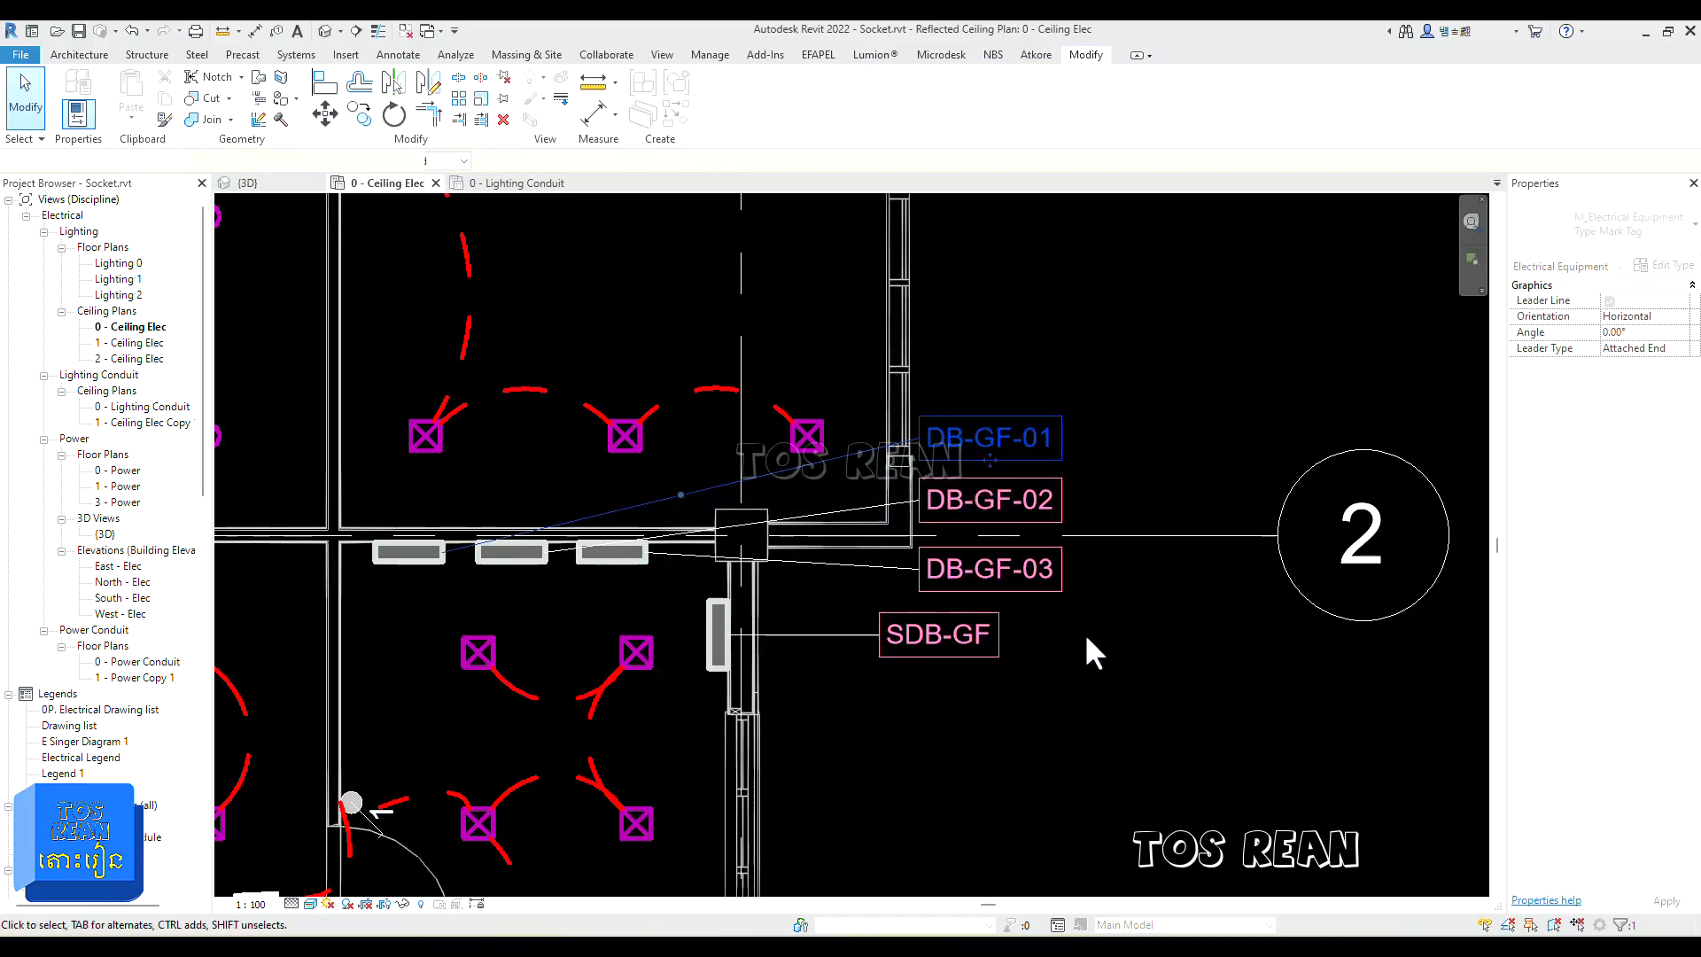
Step: Shift the SDB-GF tag right so its left edge aligns with the three DB-GF panelboard tags above it
click(903, 648)
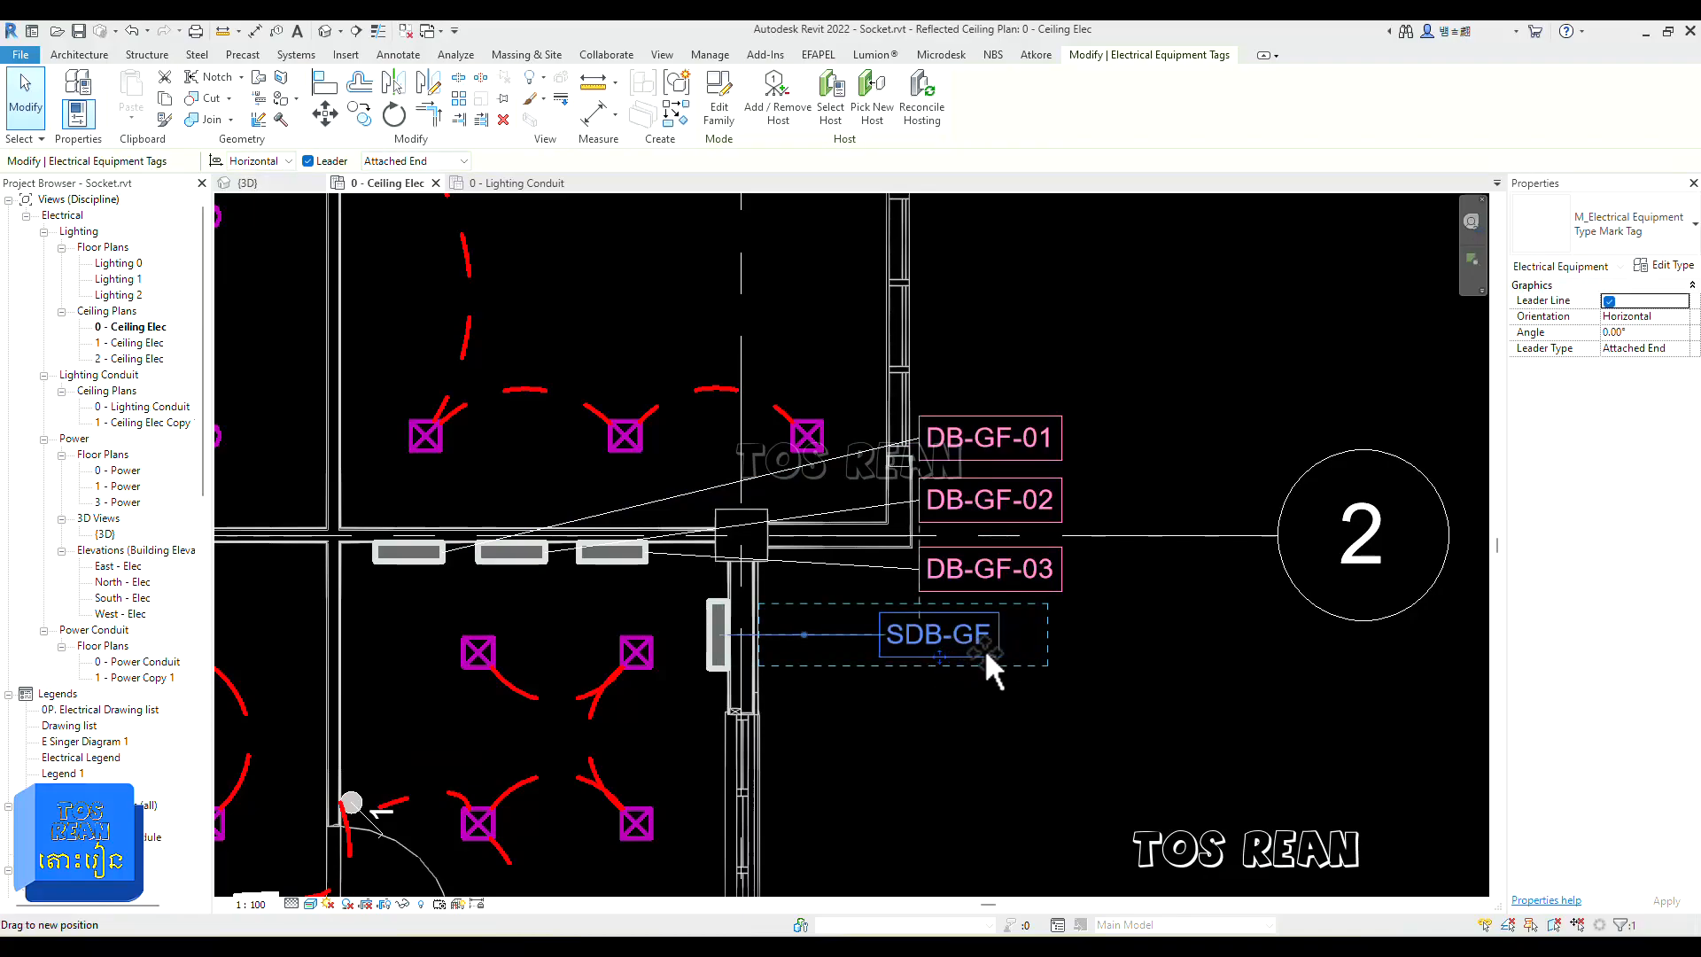
drag(985, 648, 987, 651)
click(1122, 700)
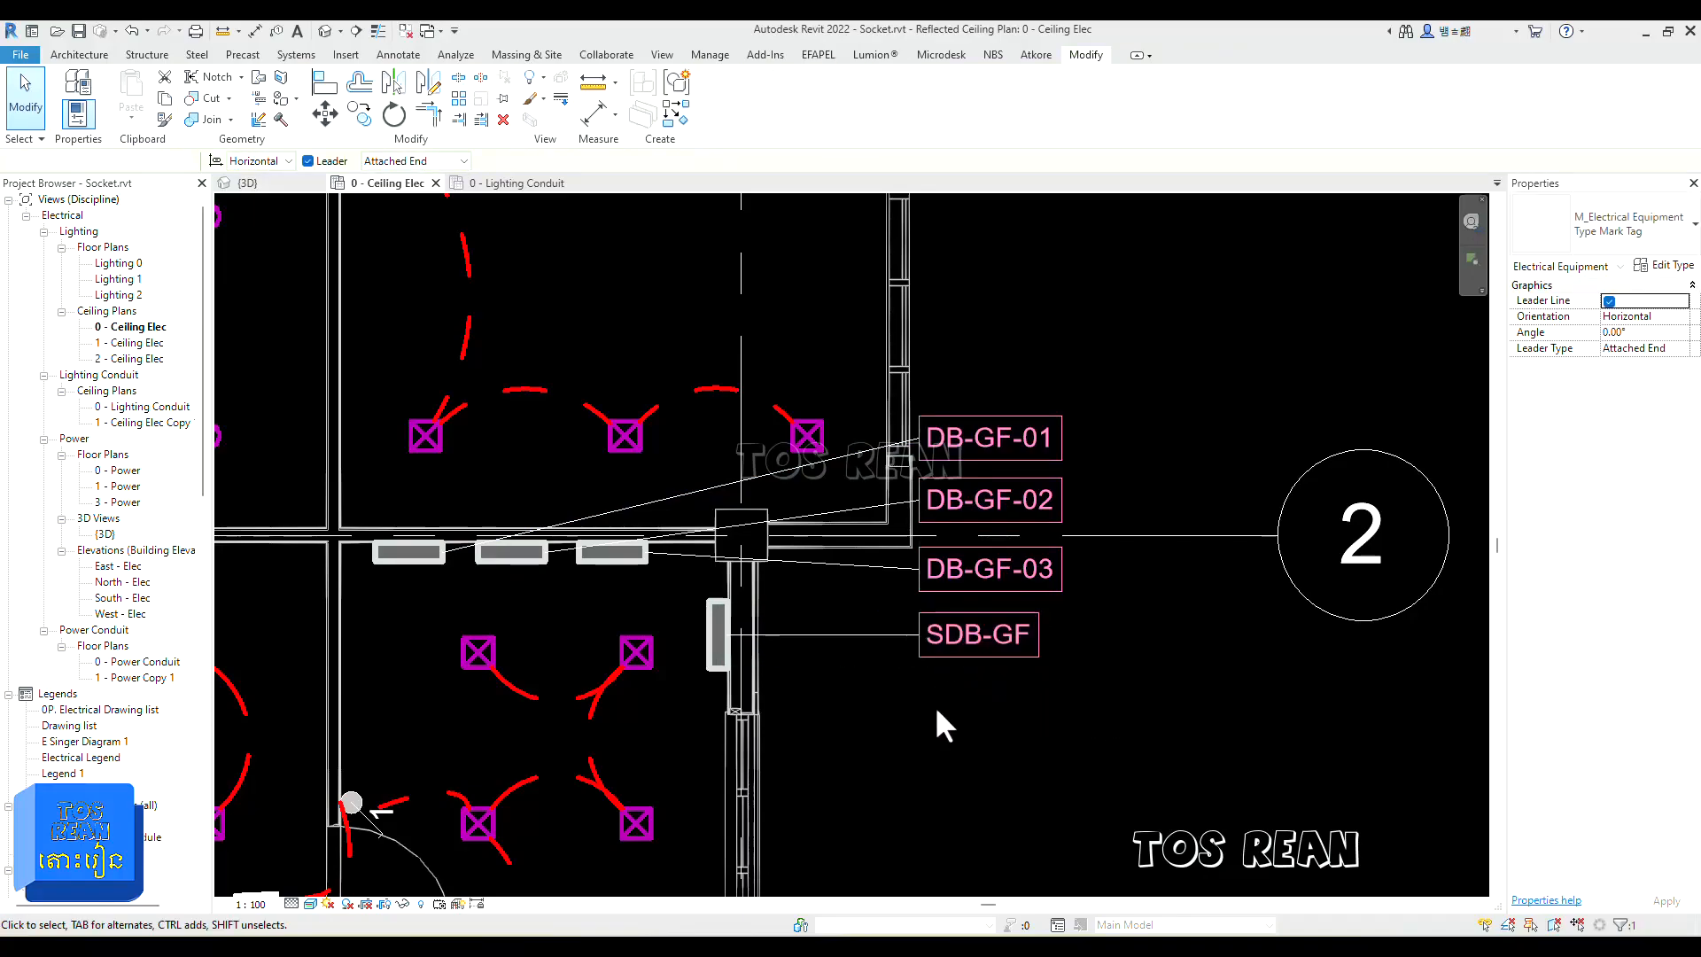
Step: Bend the DB-GF-01 tag's leader by moving its elbow left to just above its panelboard
scroll(918, 709, down, 1)
middle_drag(941, 741, 936, 725)
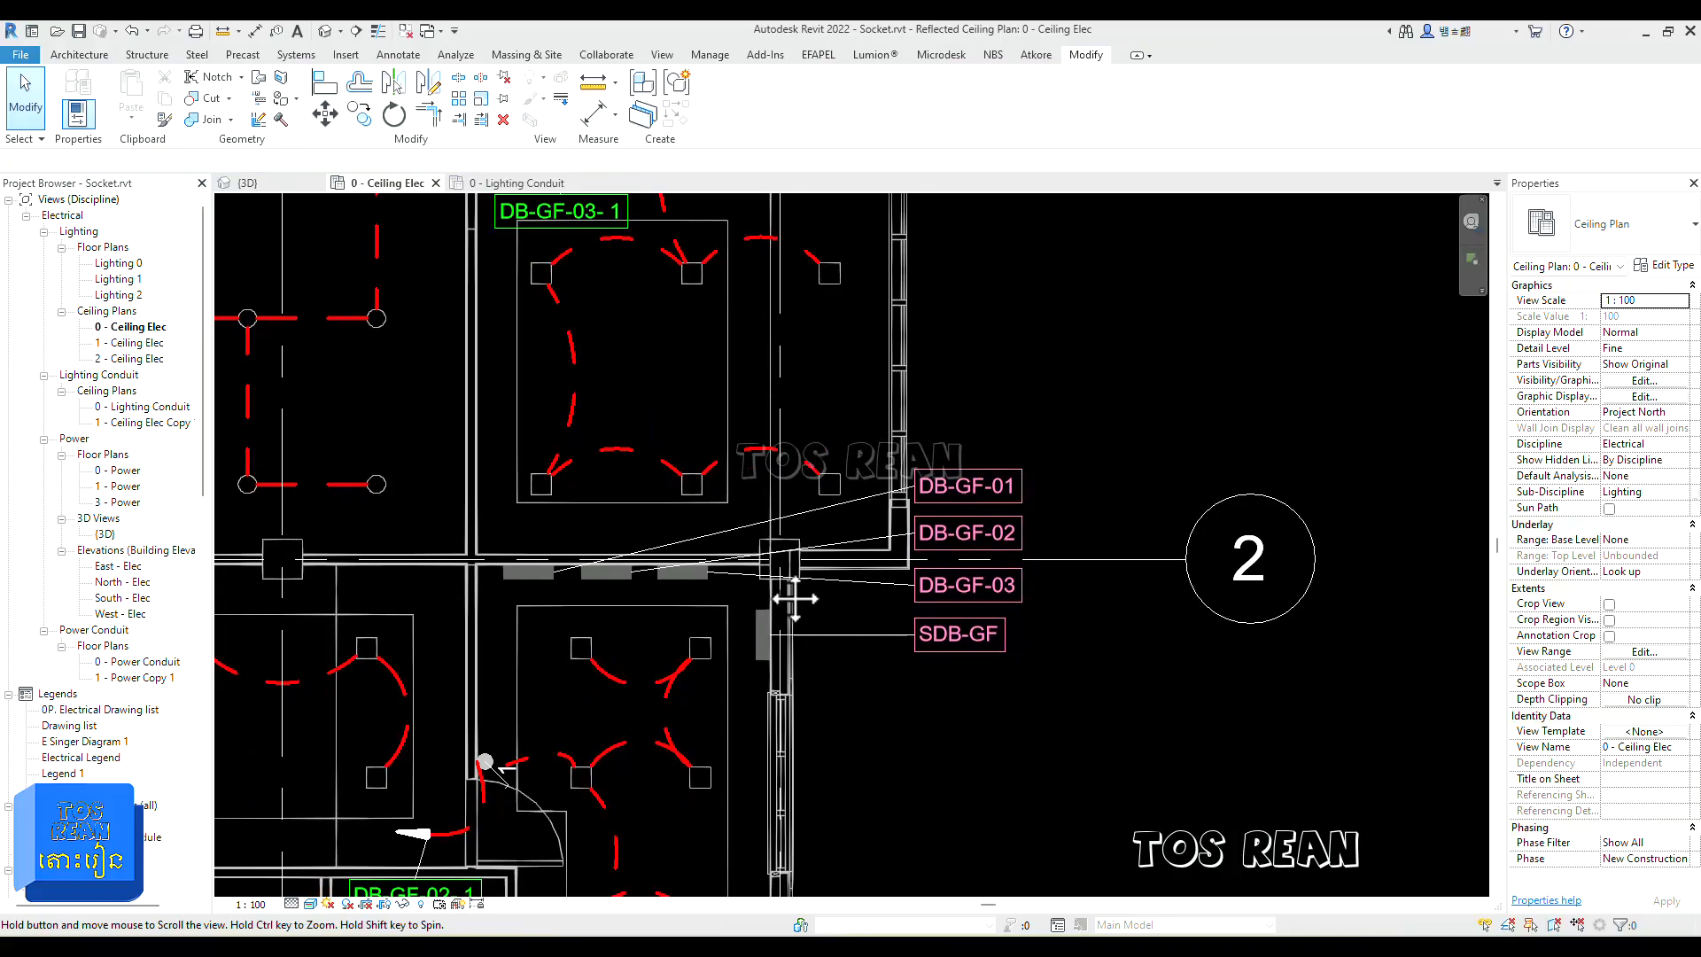
click(699, 525)
scroll(709, 536, up, 3)
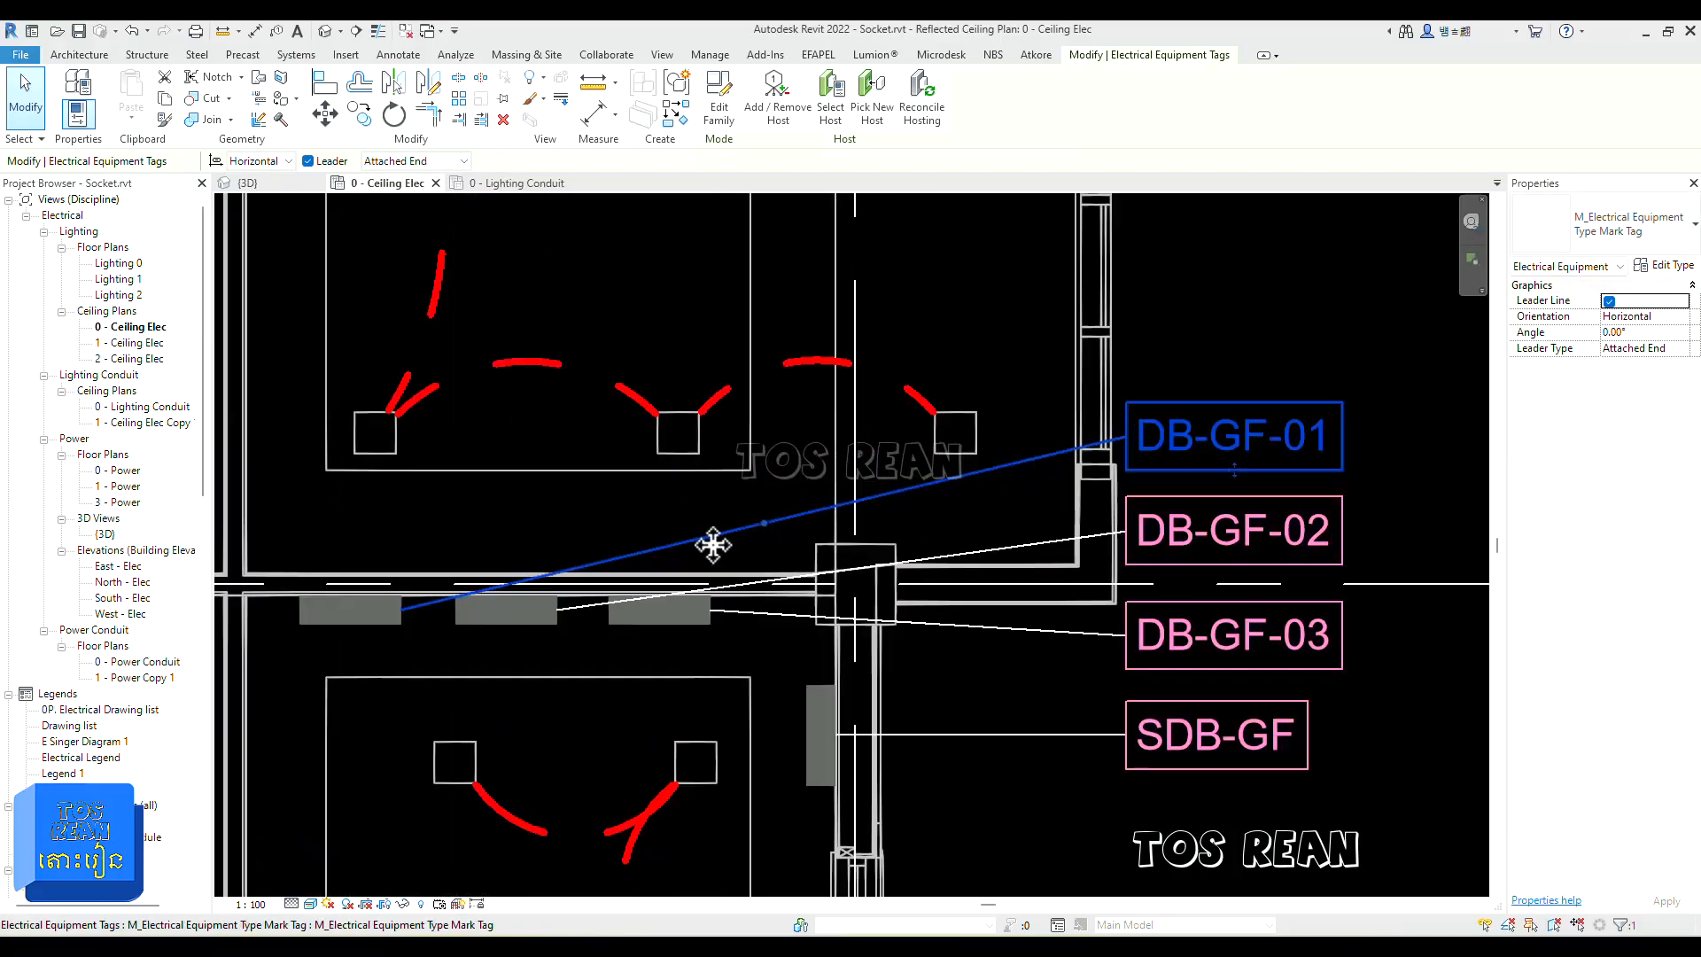
scroll(744, 542, down, 1)
drag(756, 524, 504, 549)
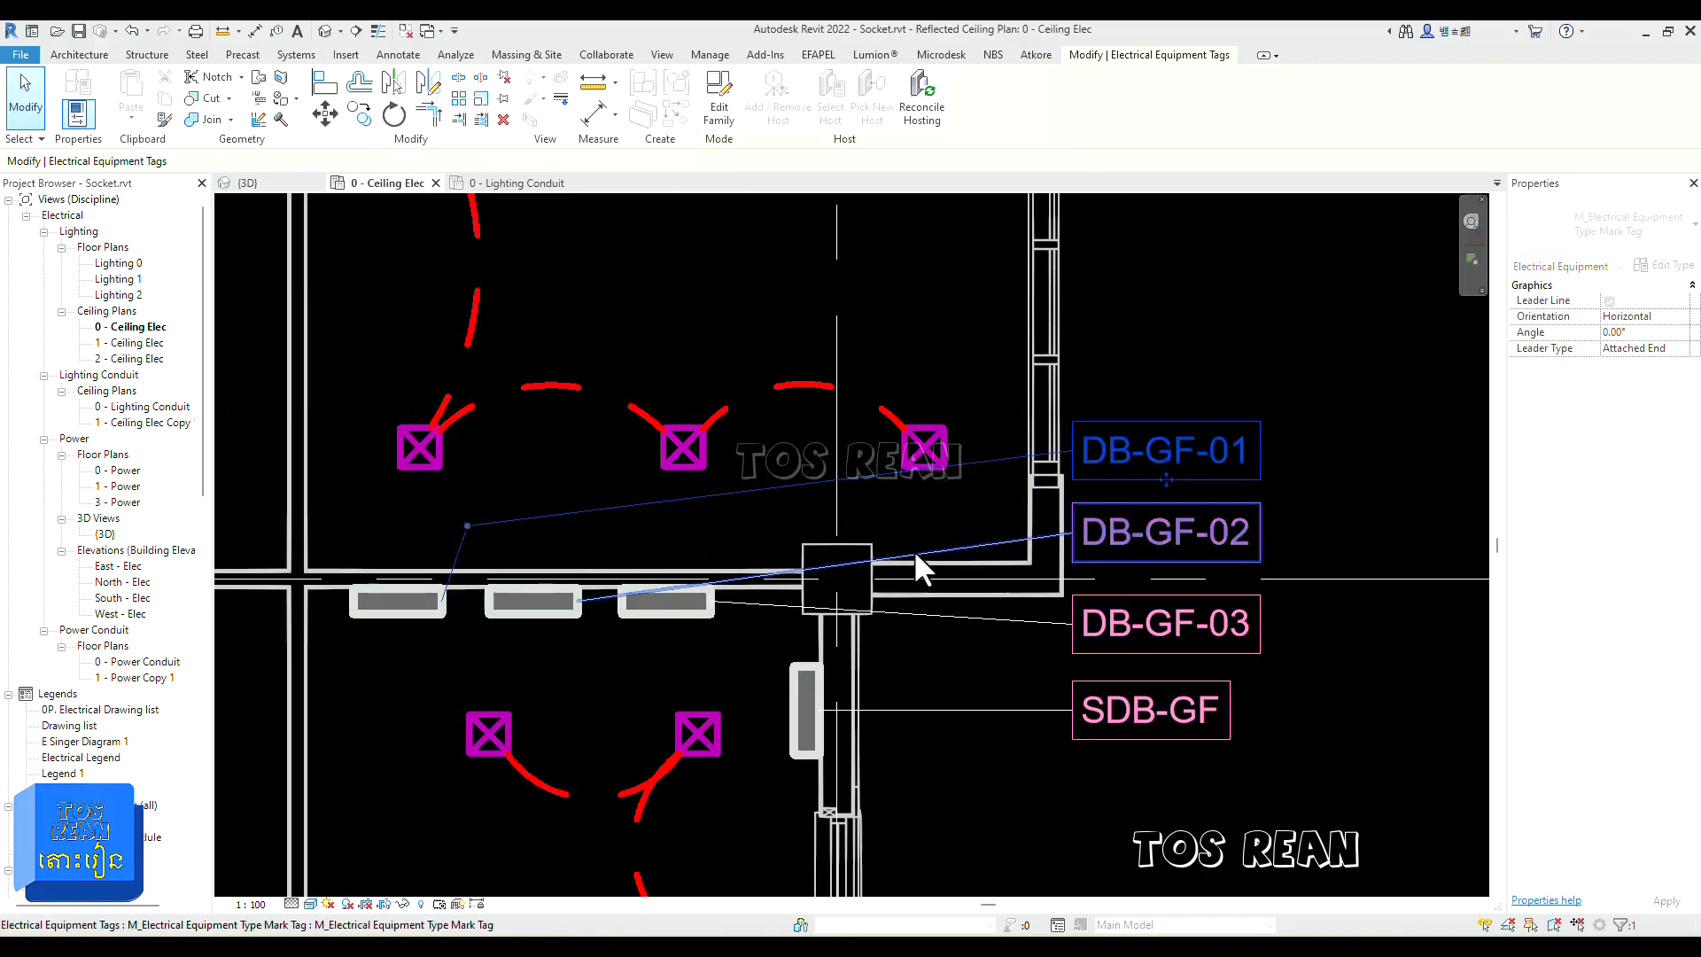
Step: Bend the DB-GF-02 tag's leader above its panelboard so that it runs horizontally to the tag
click(914, 550)
drag(822, 565, 623, 535)
click(1002, 800)
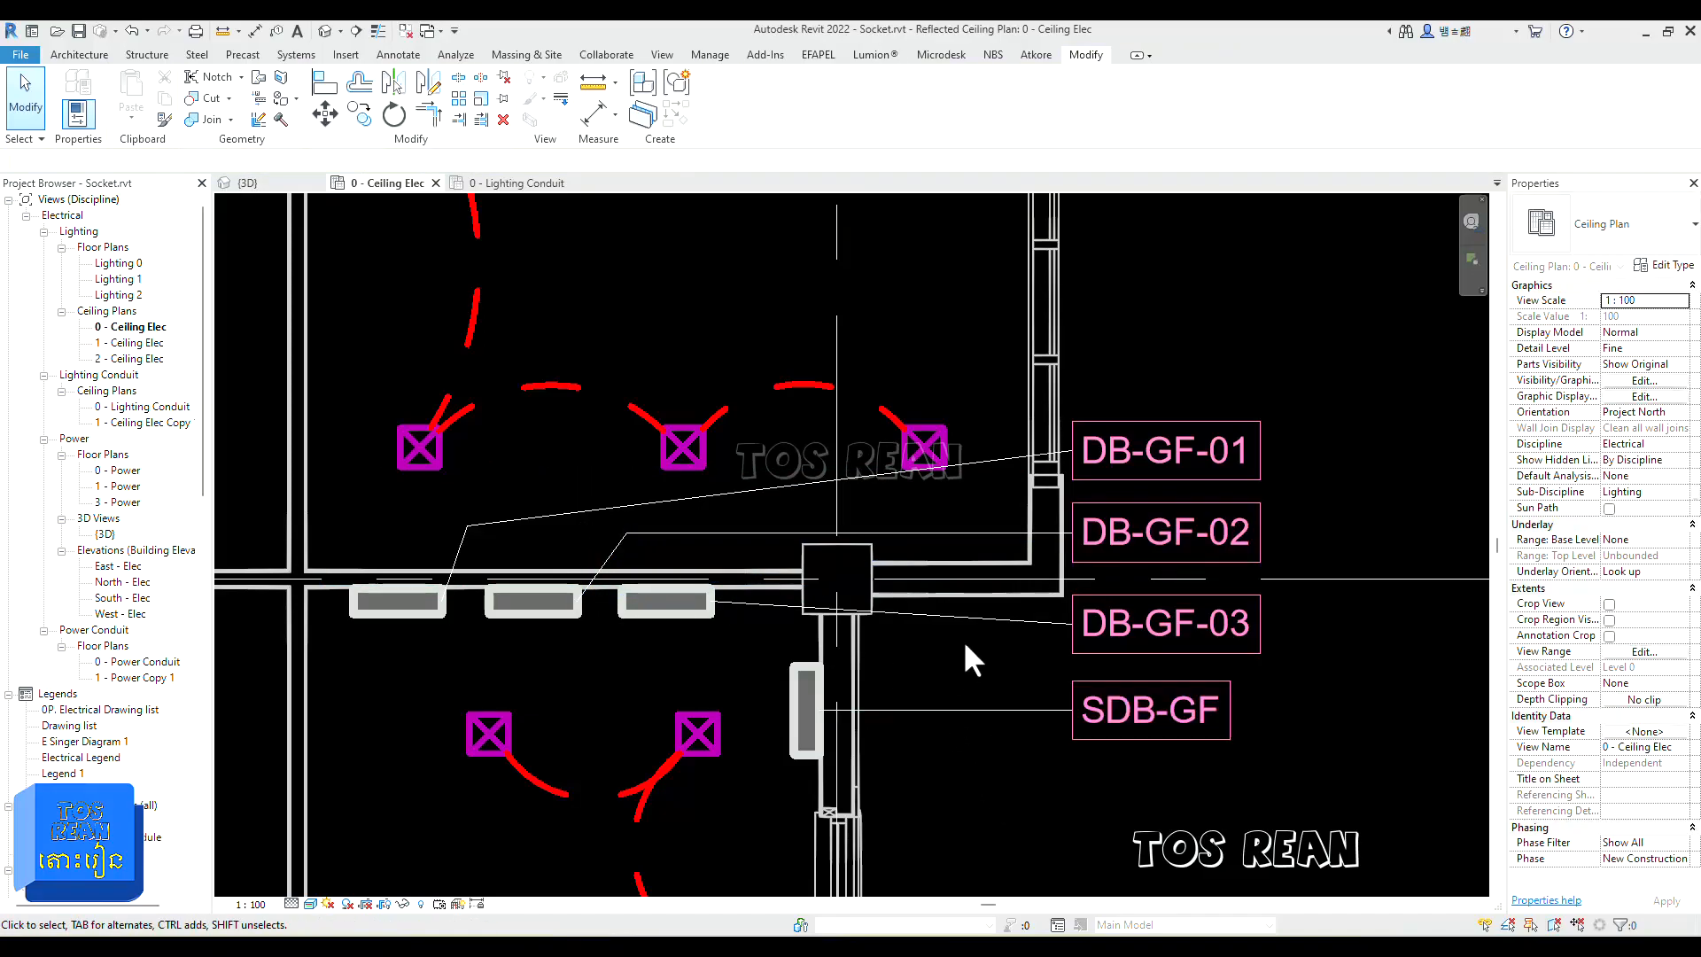
scroll(939, 496, down, 5)
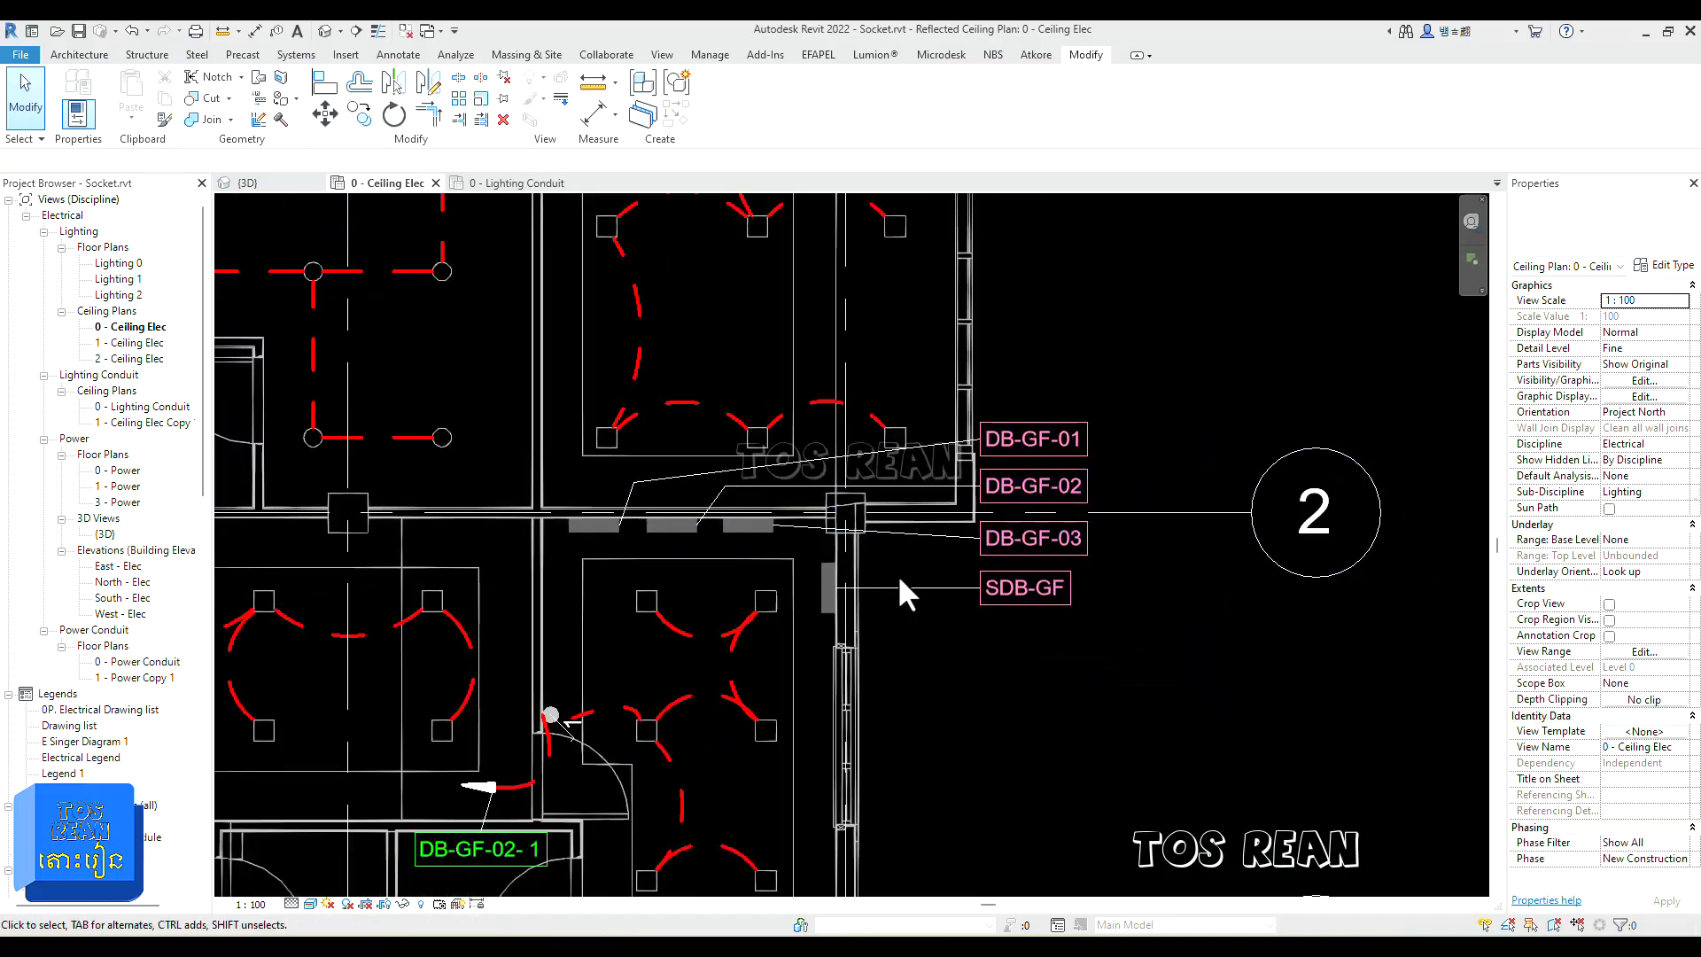
scroll(931, 593, down, 6)
middle_drag(1031, 691, 1118, 724)
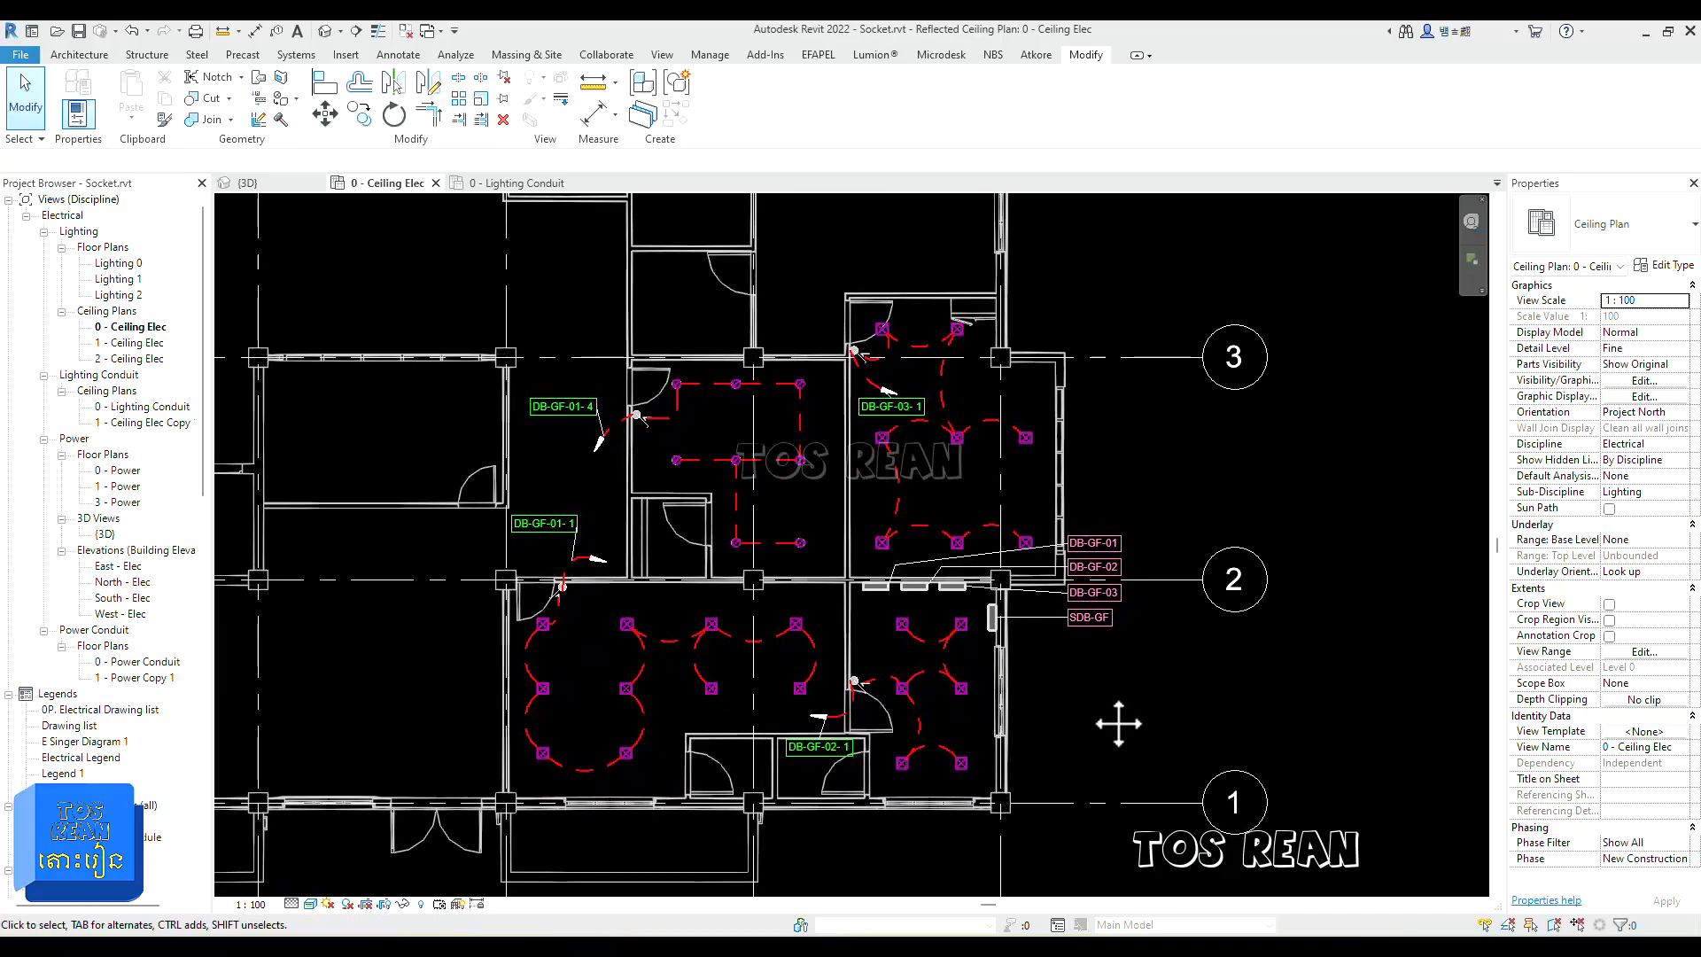
Step: Open the 0 - Lighting Conduit ceiling plan and tag the inner vertical conduit and the short lower horizontal conduit by category with leaders
double_click(152, 409)
scroll(827, 512, down, 1)
middle_drag(828, 512, 745, 602)
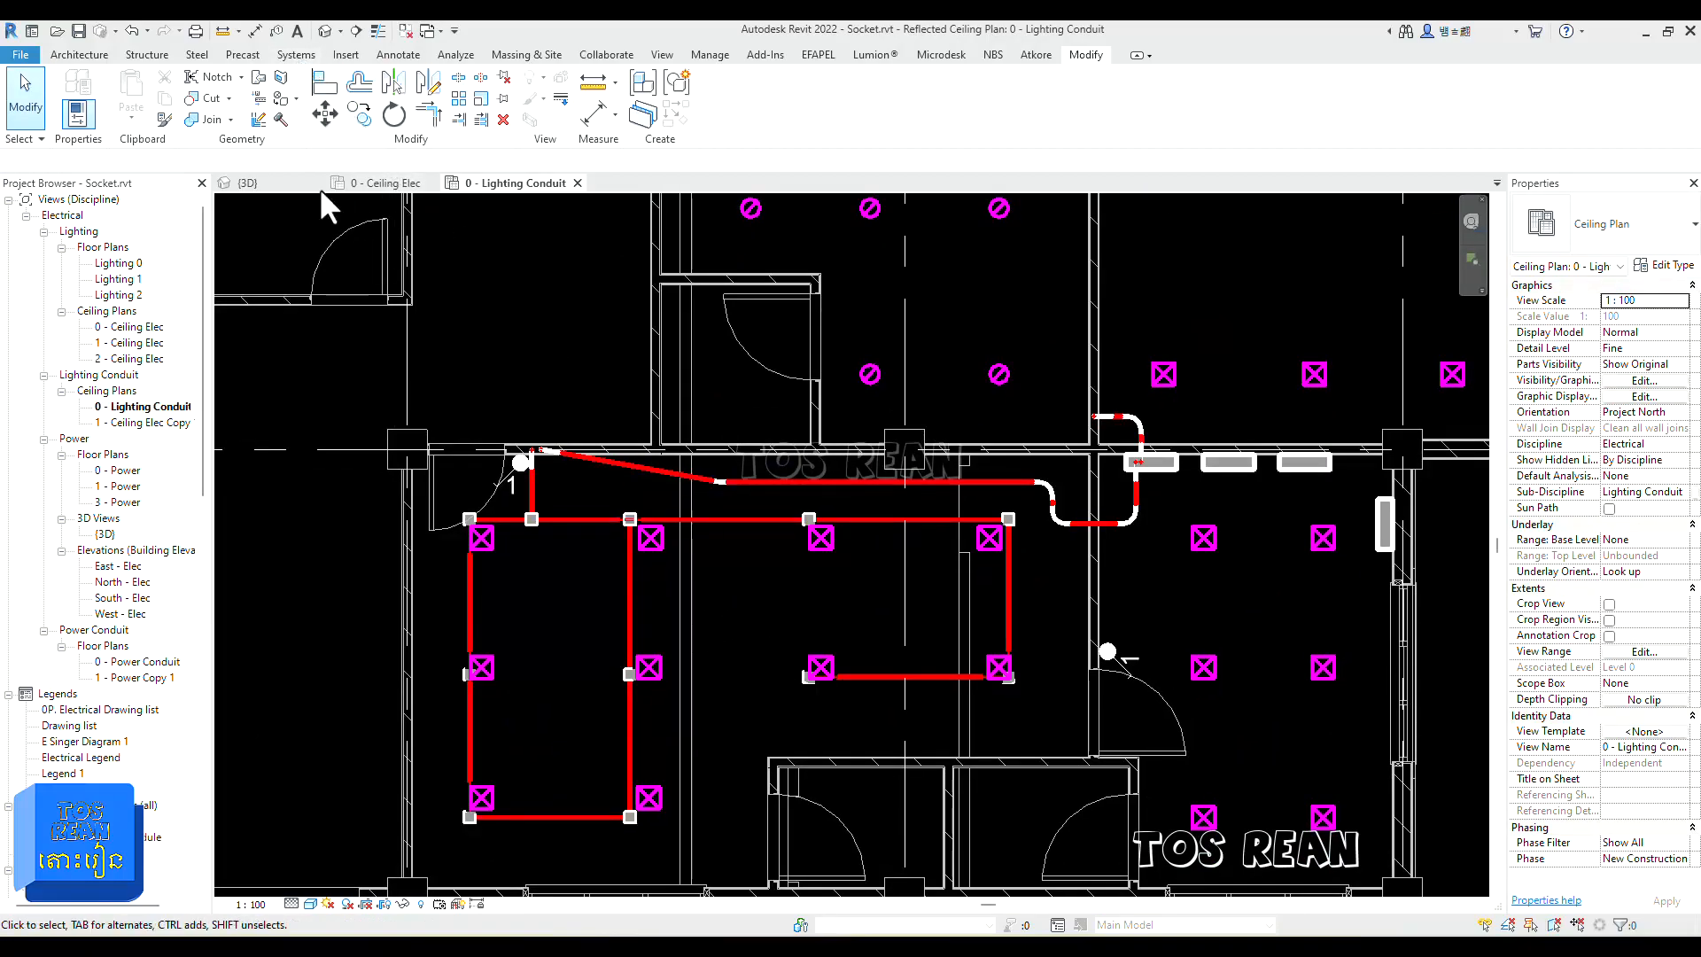
click(275, 32)
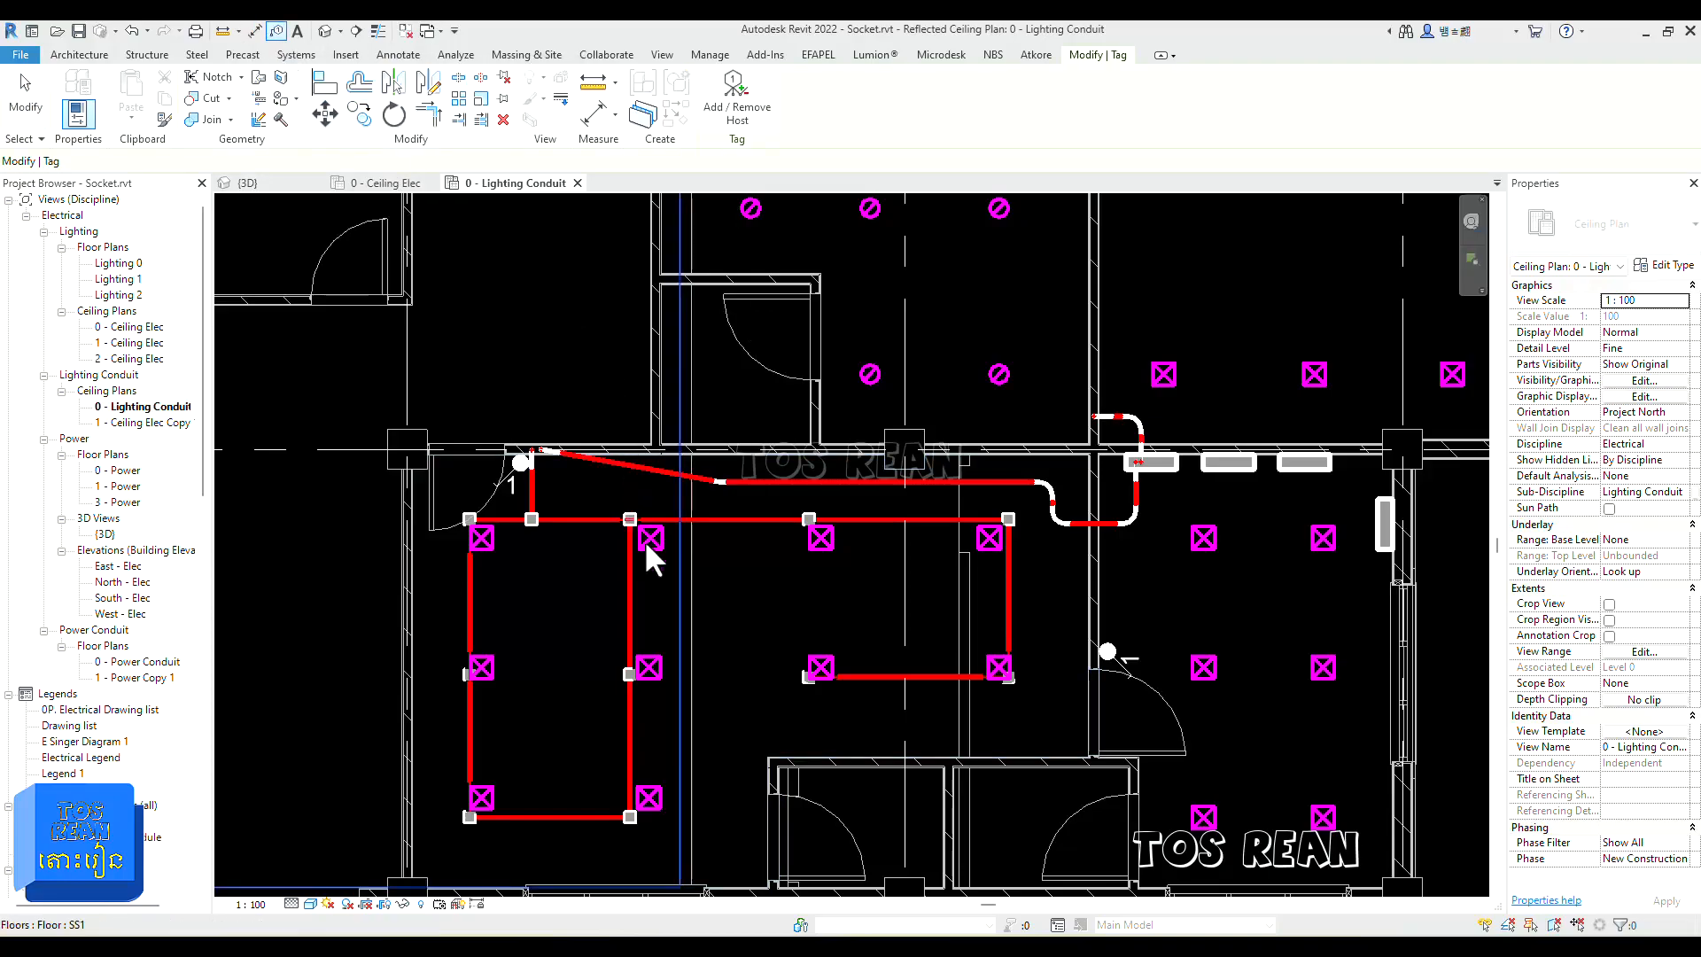
middle_drag(752, 588, 806, 424)
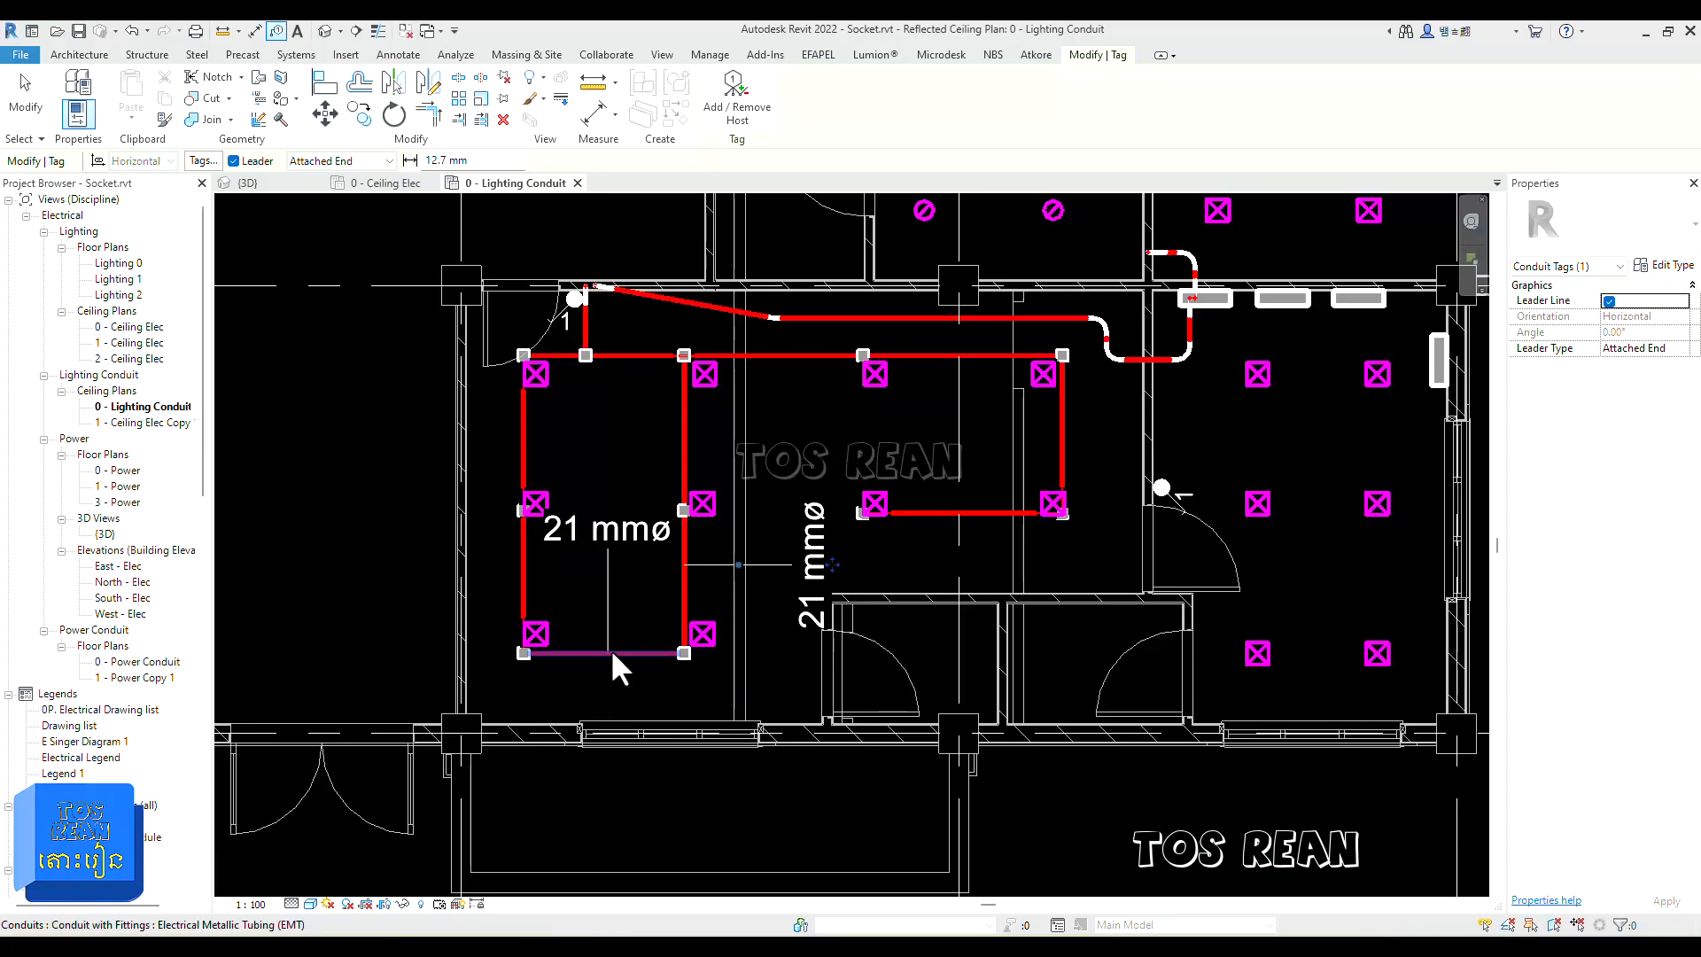
click(960, 505)
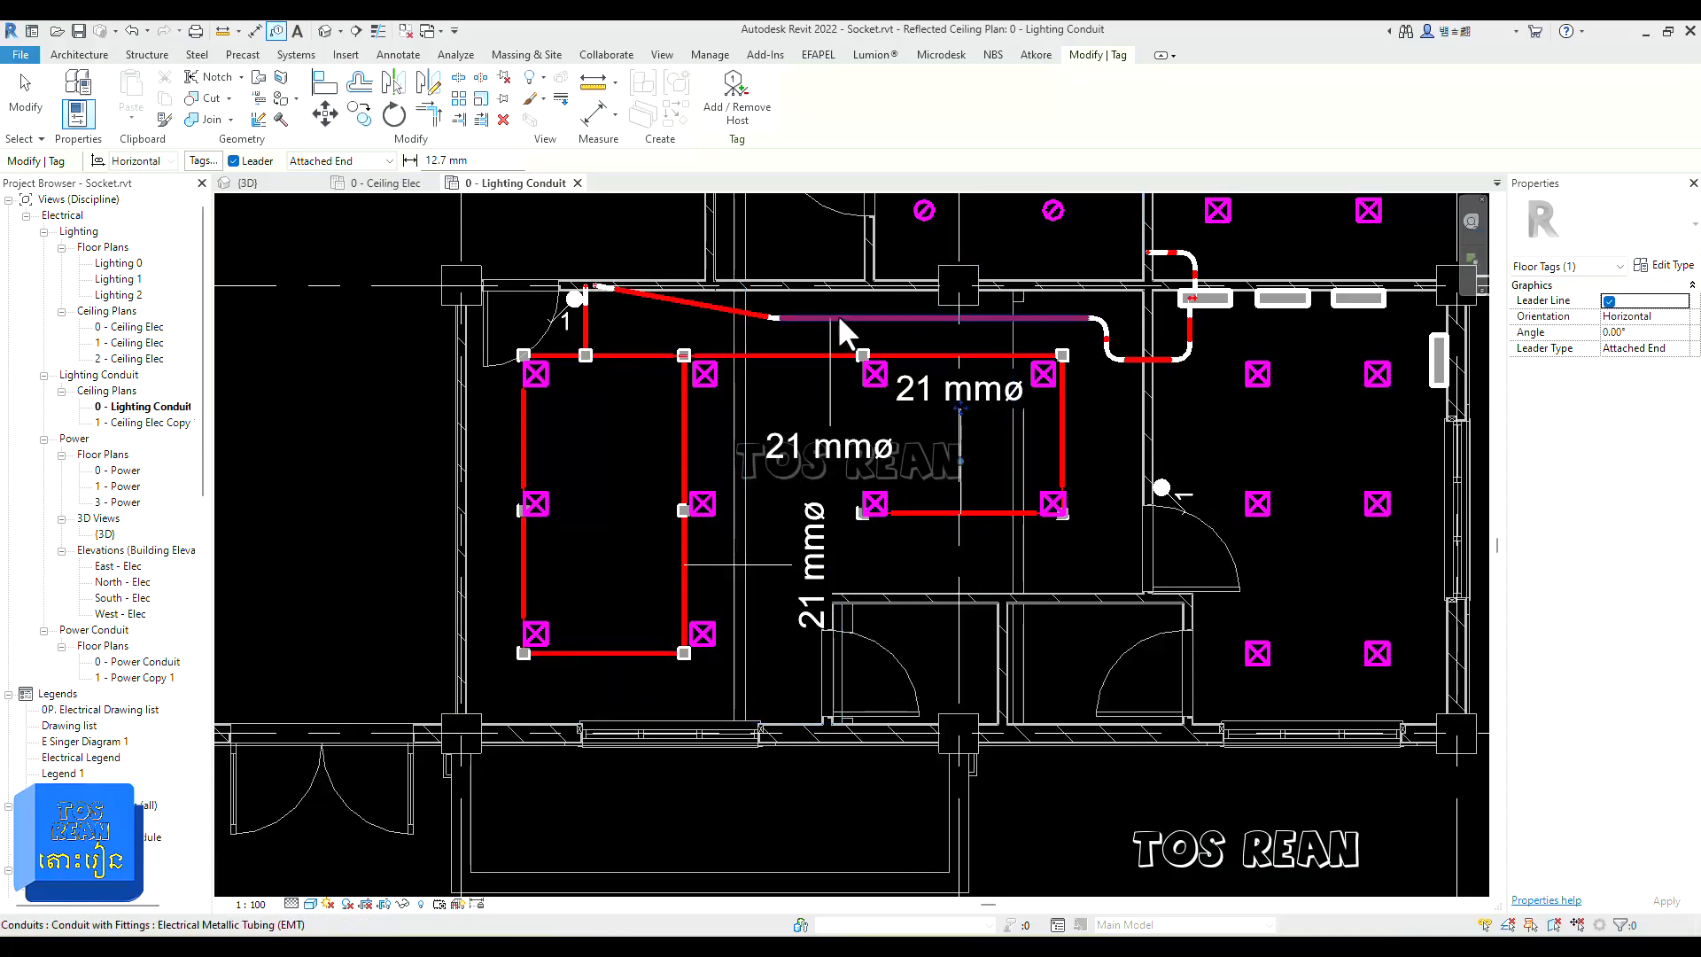
Step: Tag the long horizontal conduit run beside the corridor wall, placing its size tag above the wall, and end tagging
middle_drag(863, 360, 822, 641)
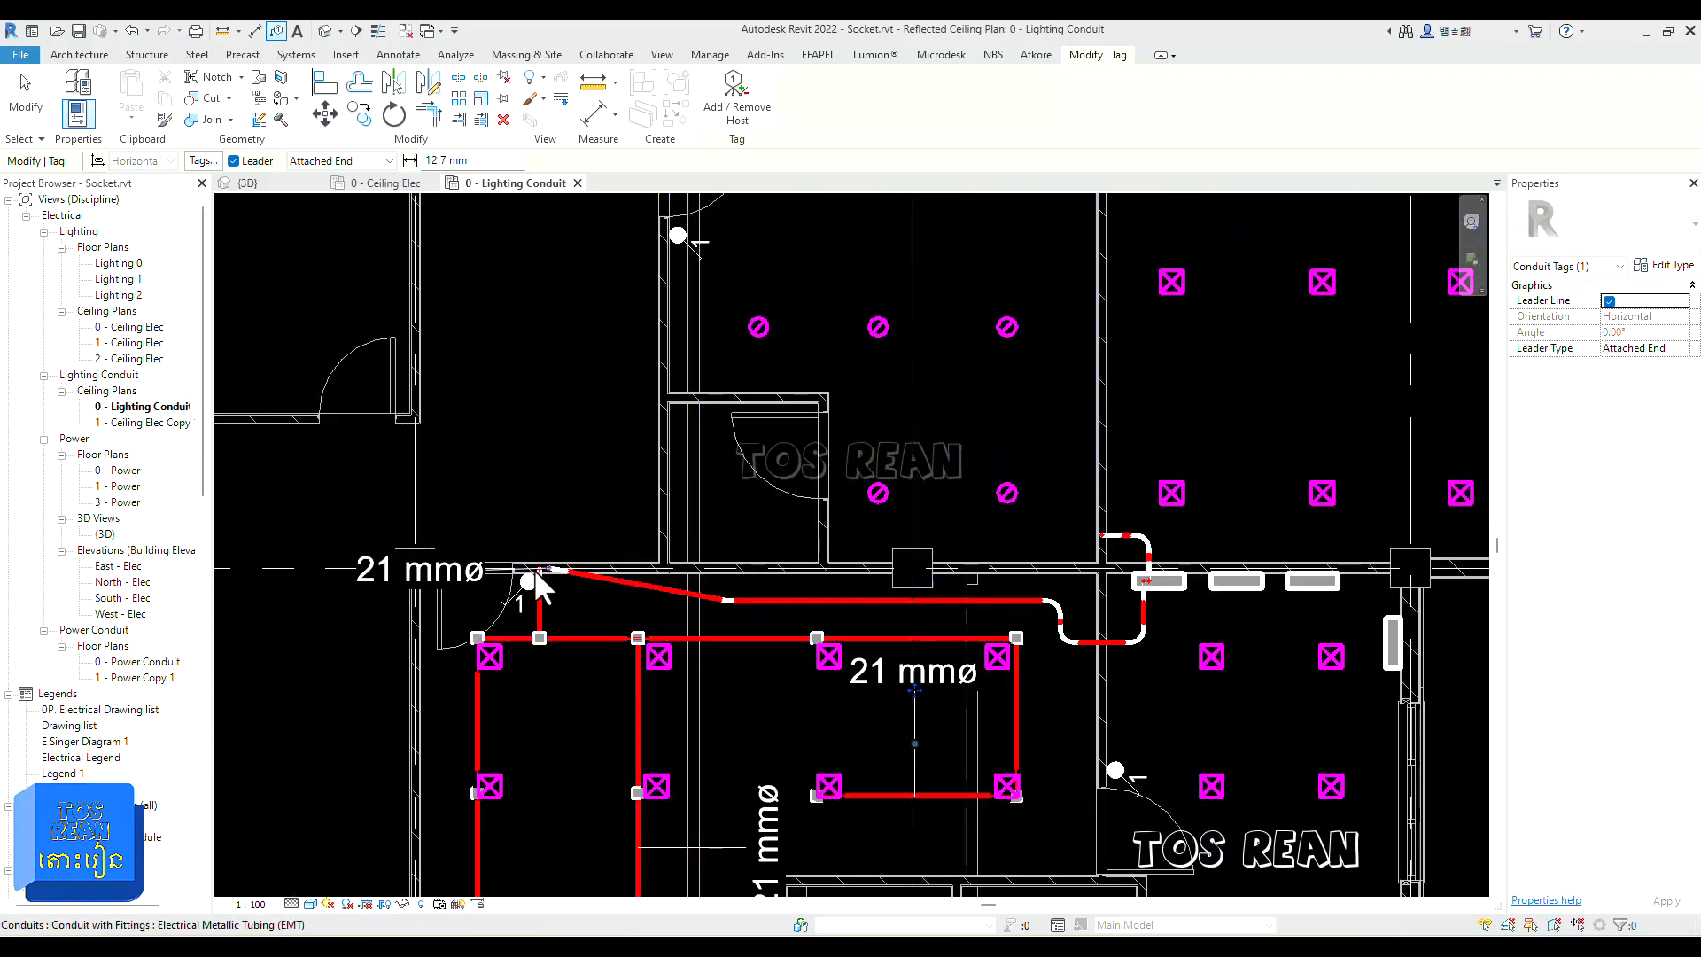
middle_drag(521, 588, 899, 567)
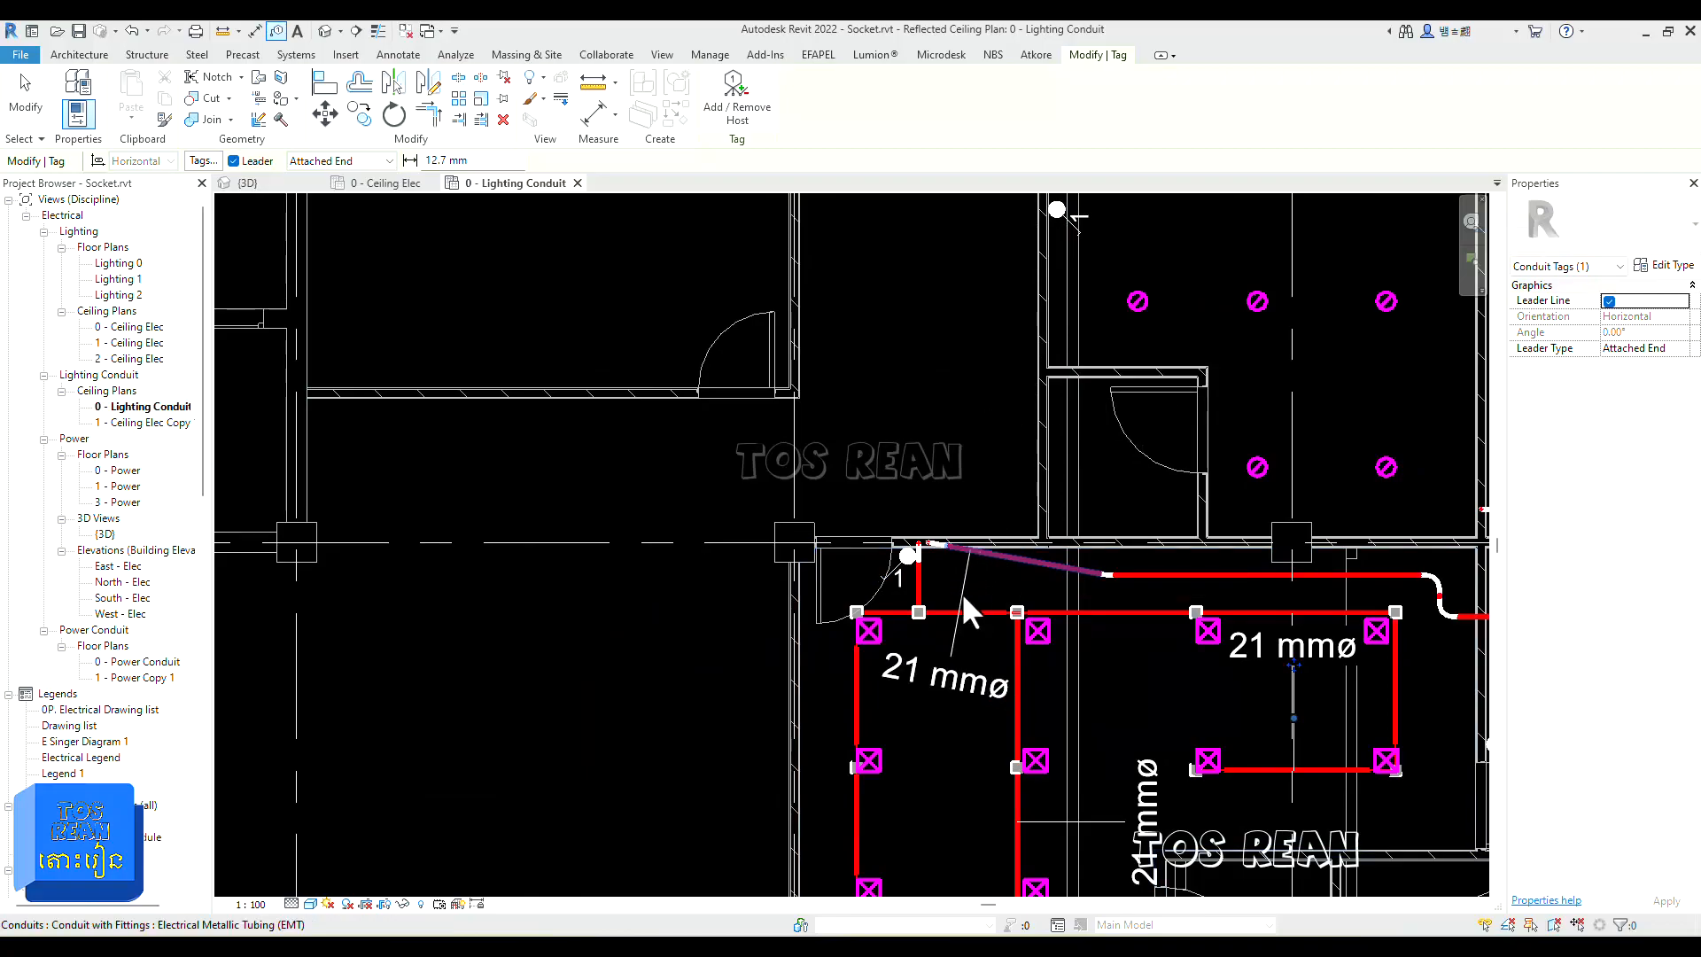
scroll(973, 576, down, 1)
middle_drag(1295, 604, 864, 597)
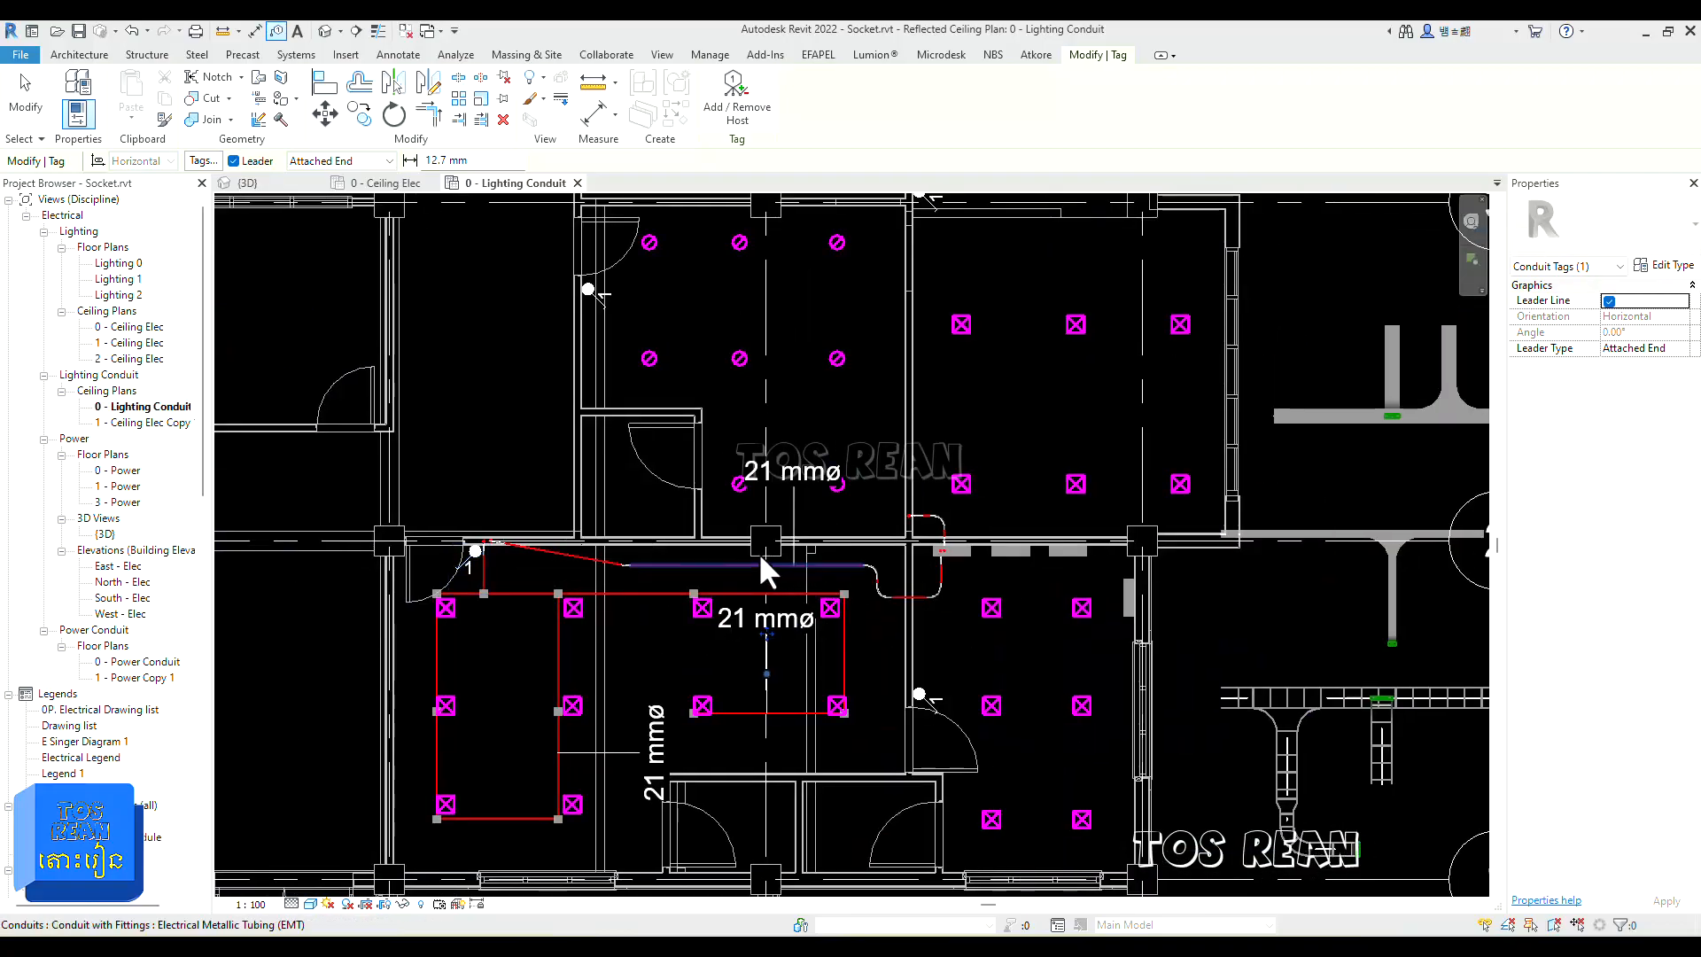
scroll(767, 558, up, 3)
click(558, 567)
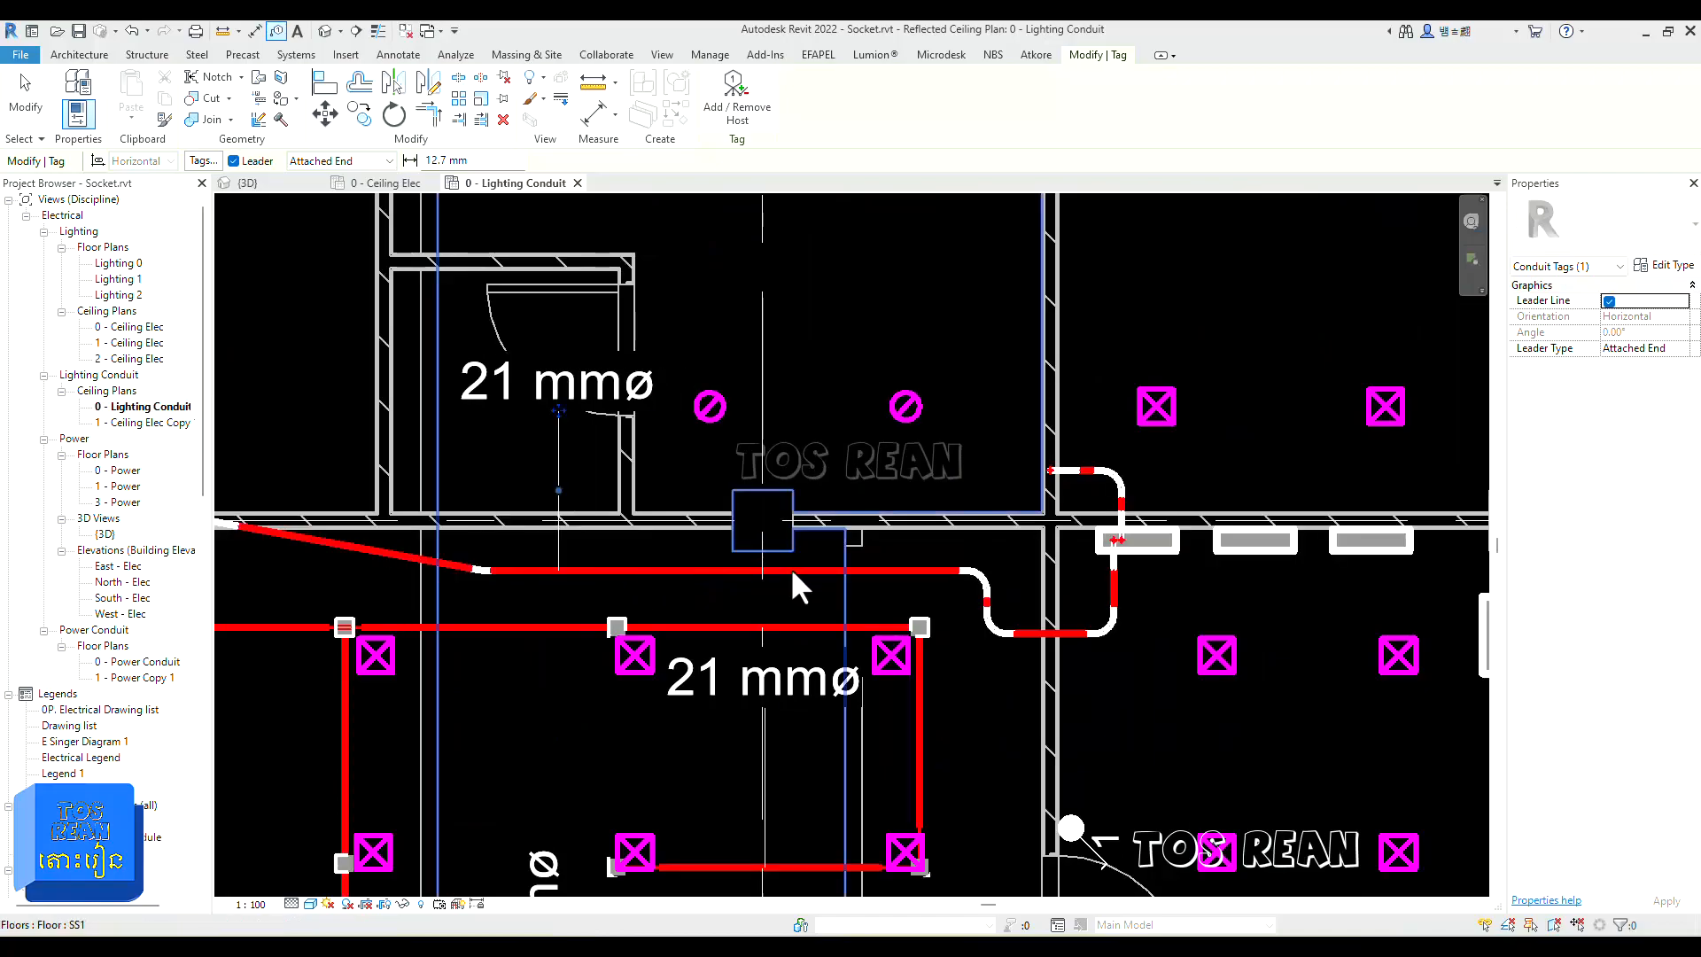
scroll(890, 572, down, 3)
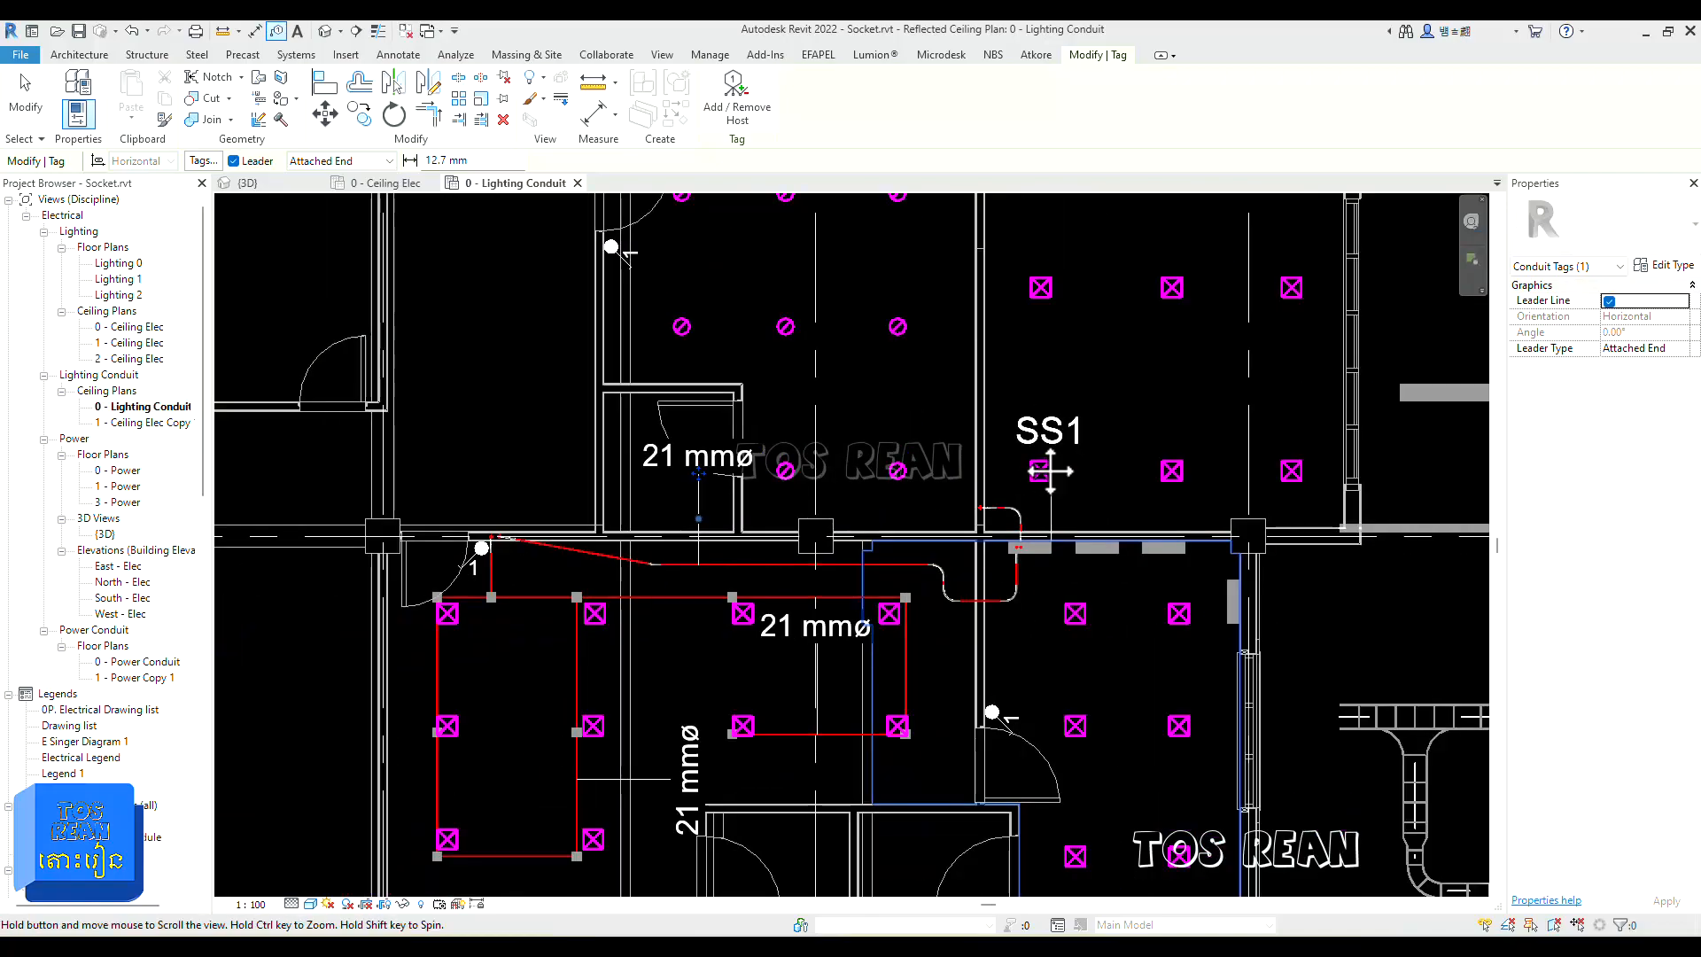
scroll(1010, 437, up, 1)
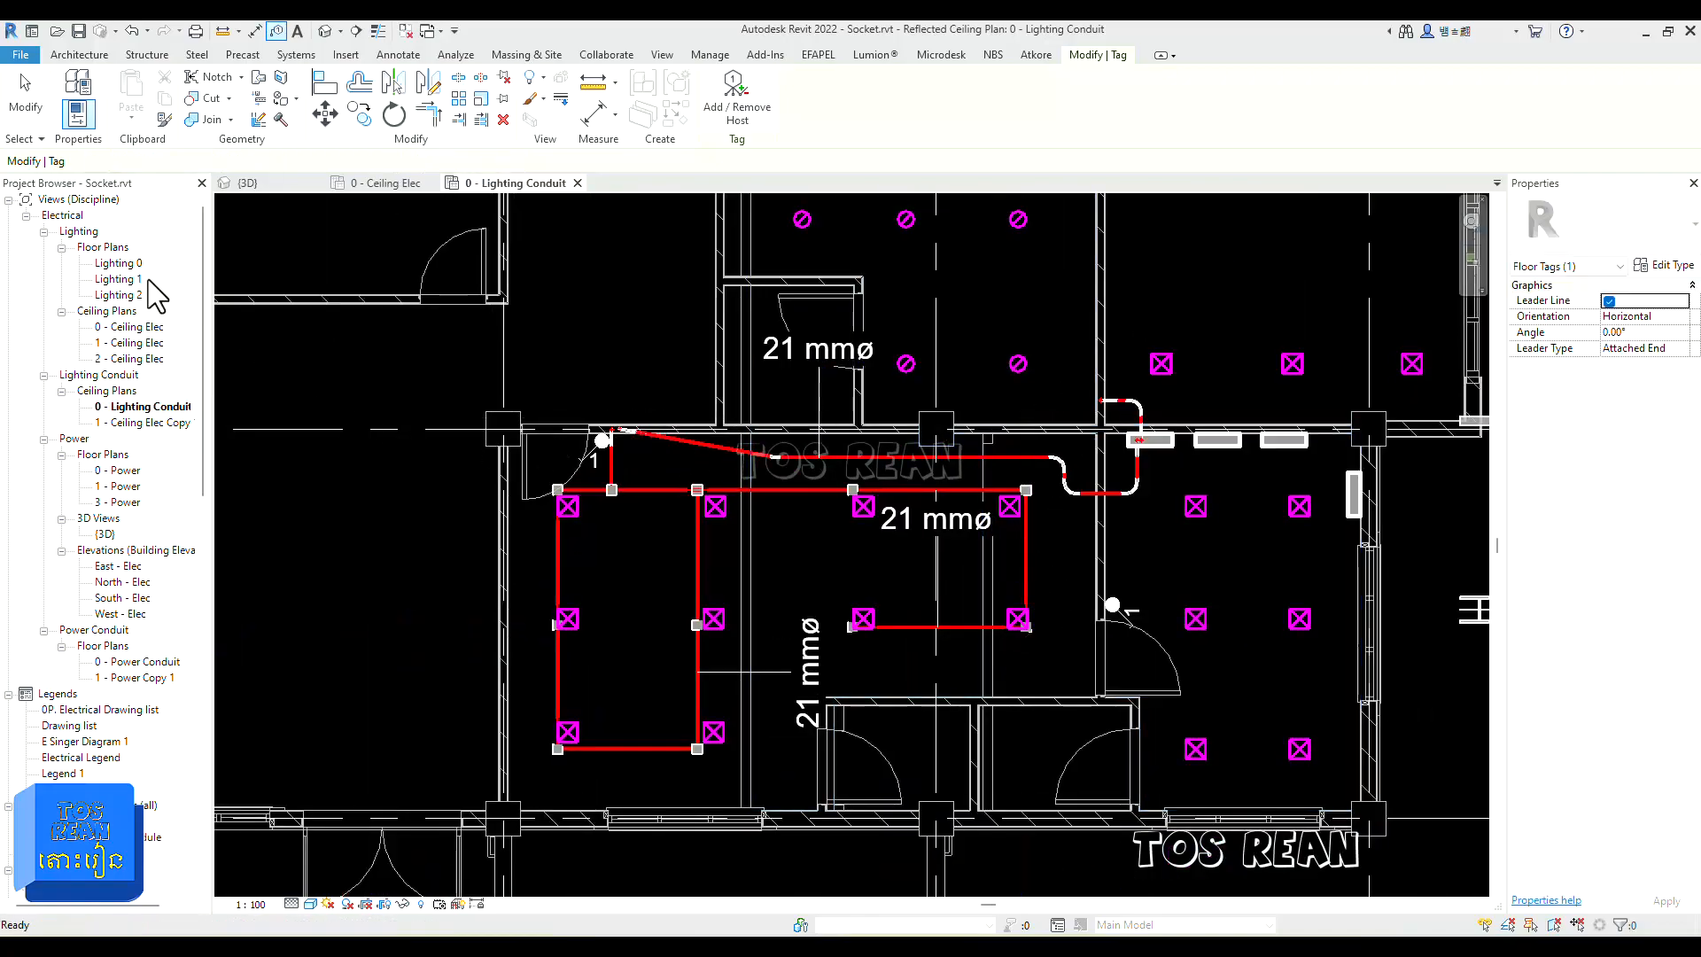
key(Escape)
key(Escape)
Step: Return to the 0 - Ceiling Elec plan and tag the light switch beside the lower-left room's door by category with a leader
click(118, 263)
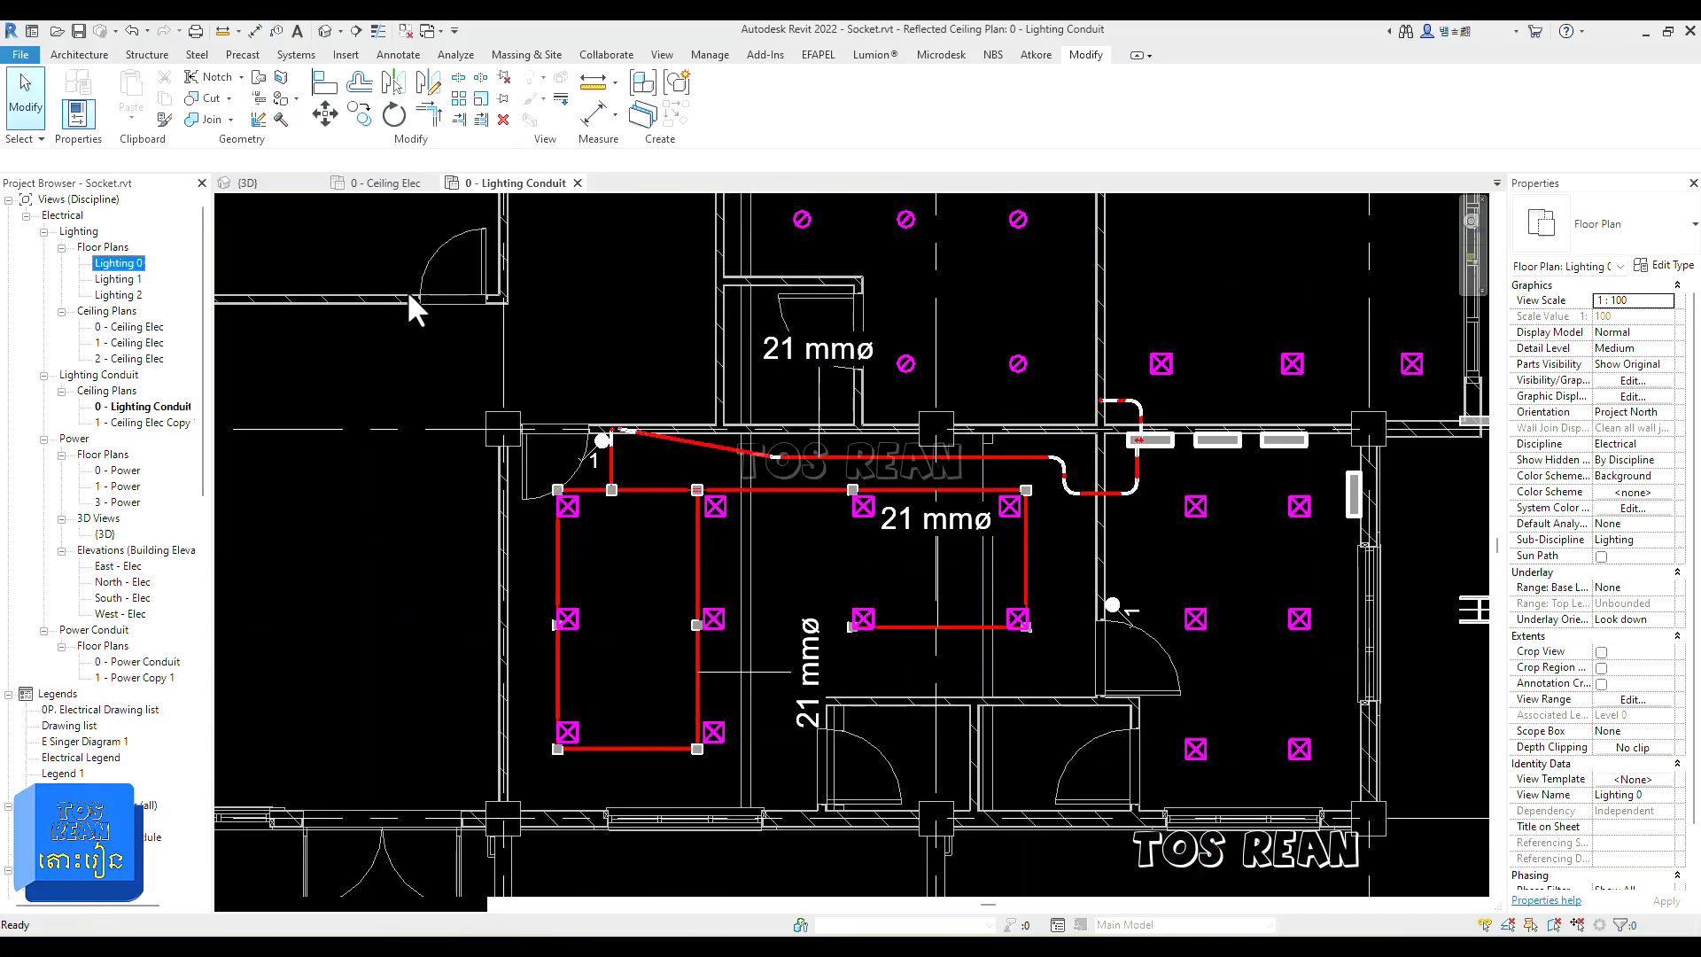
double_click(134, 327)
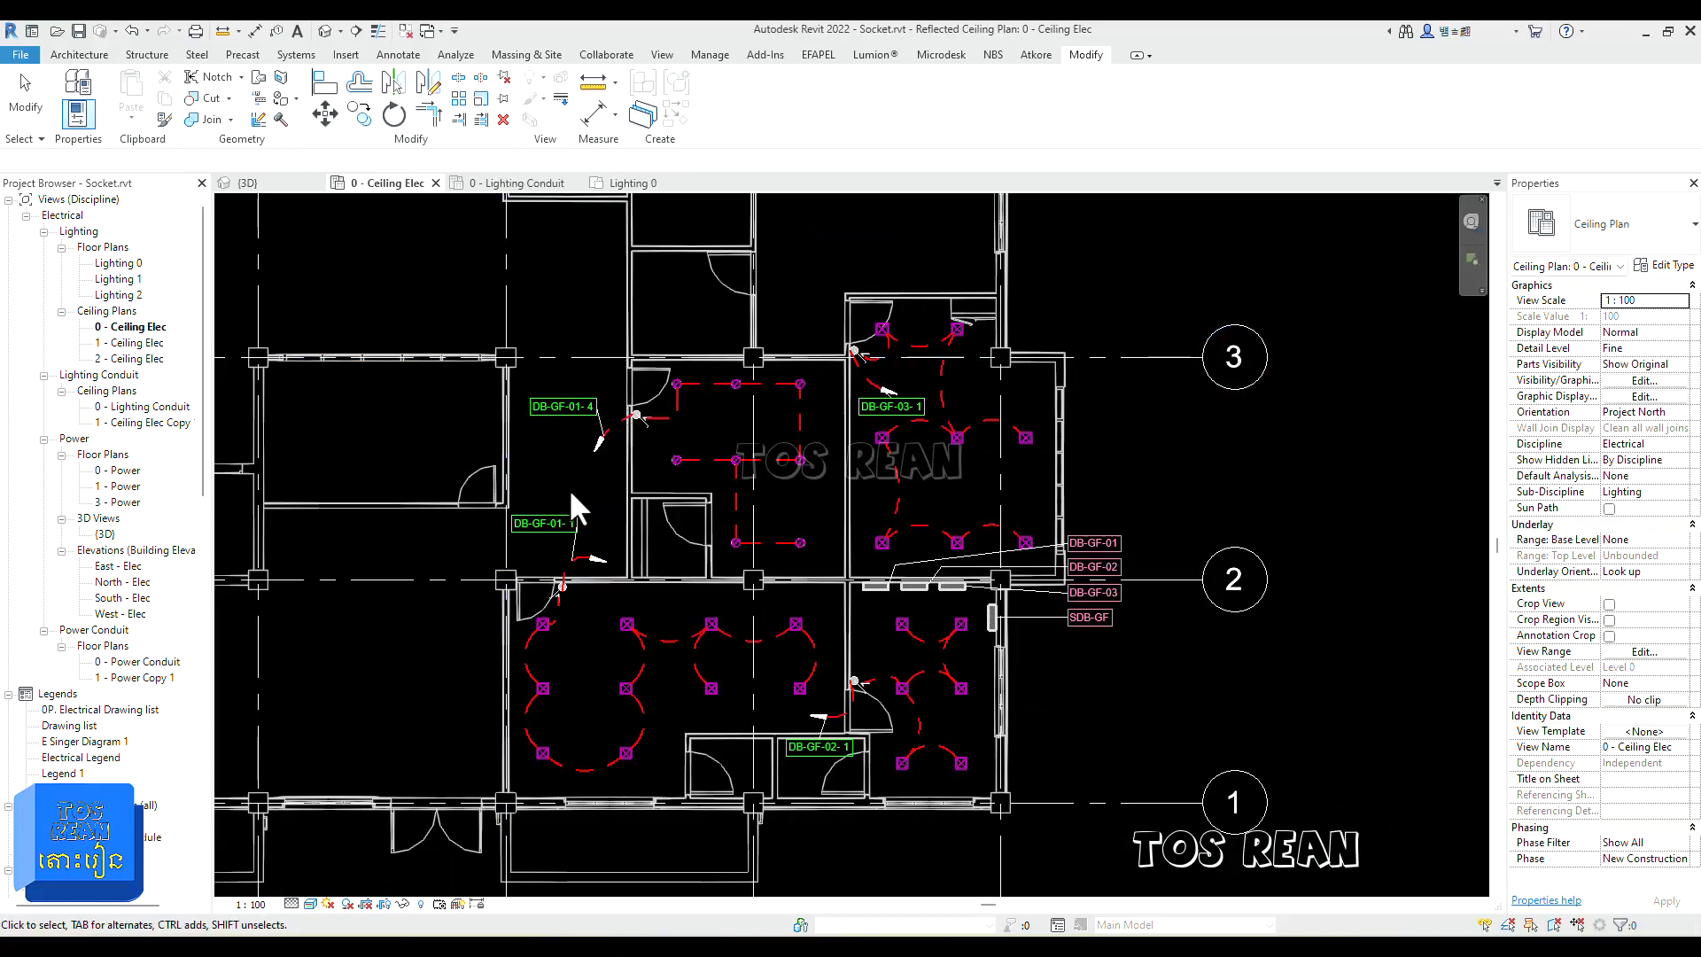
scroll(577, 545, up, 5)
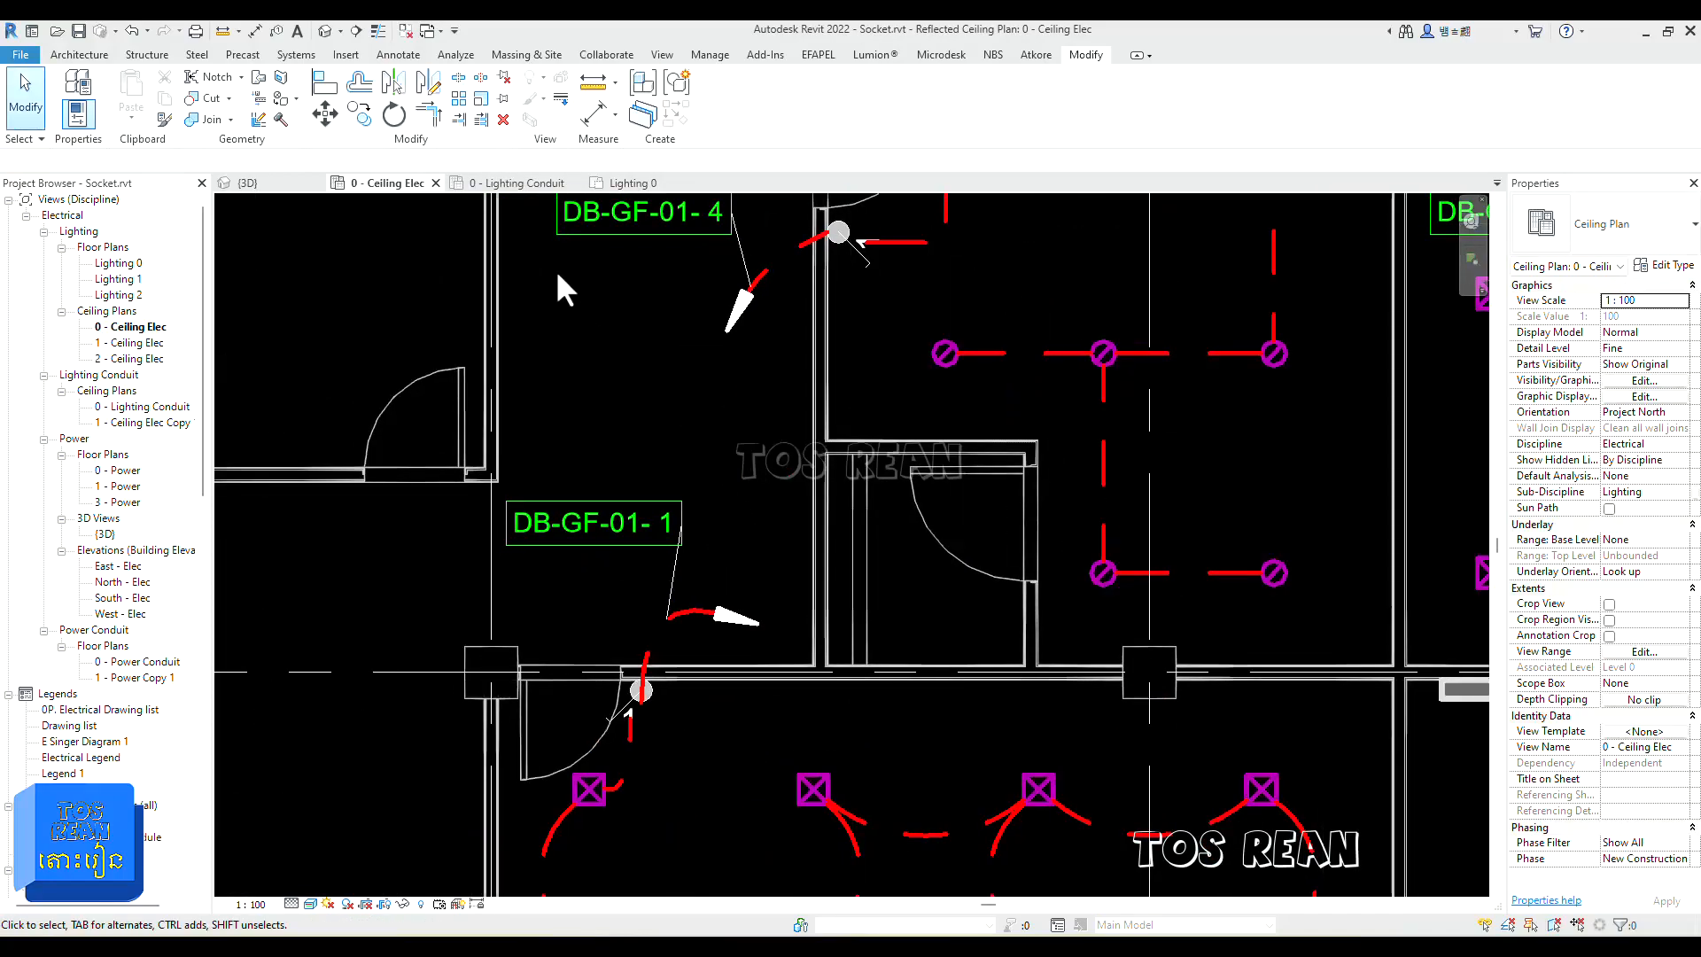
middle_drag(642, 376, 661, 317)
click(277, 32)
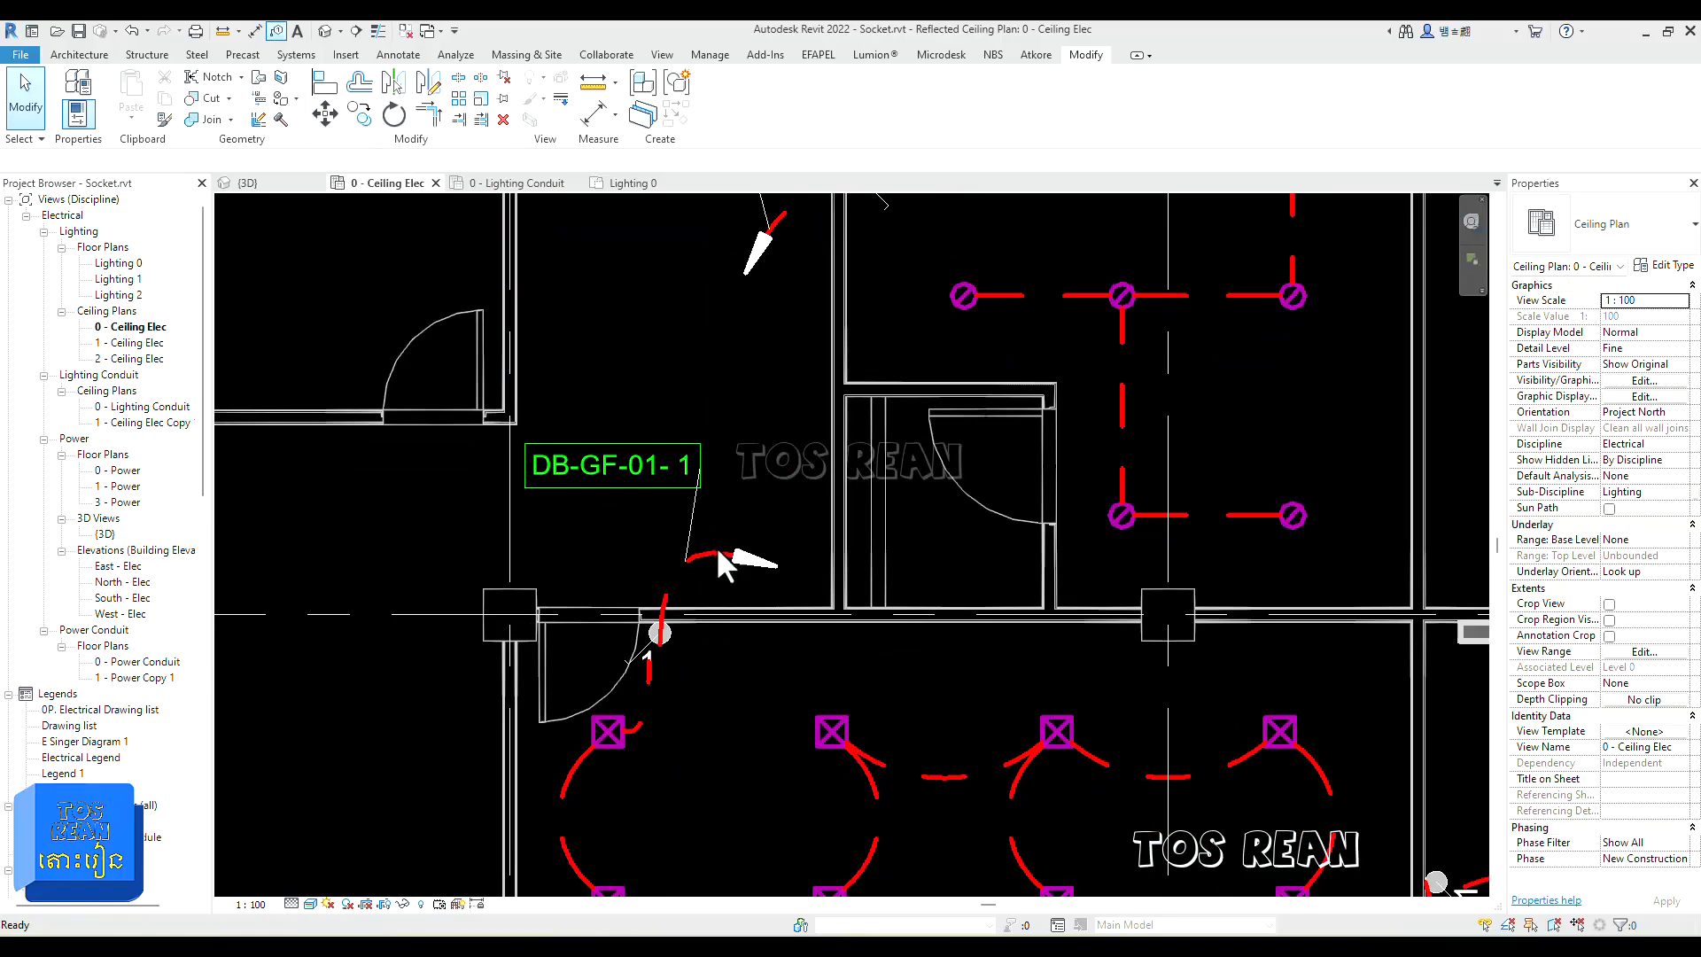
click(668, 635)
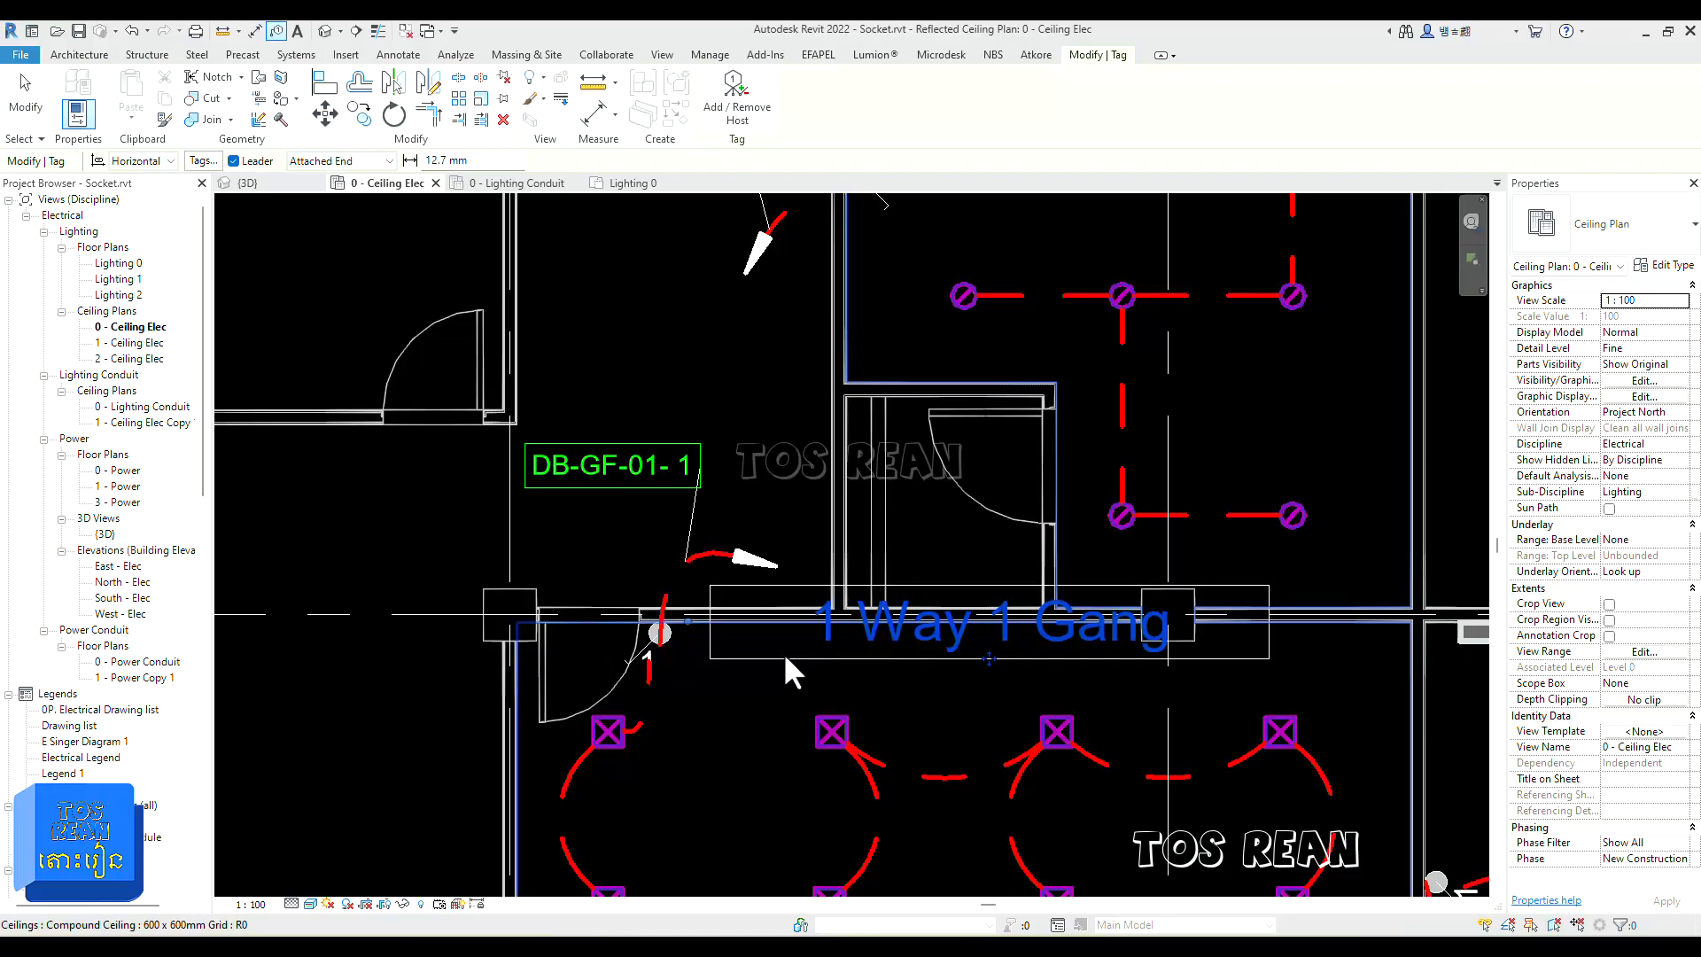
Step: Tag the light switches at the doors of the middle room and the upper-right room, placing both 1 Way 1 Gang tags above them
scroll(788, 603, down, 2)
middle_drag(722, 746, 531, 948)
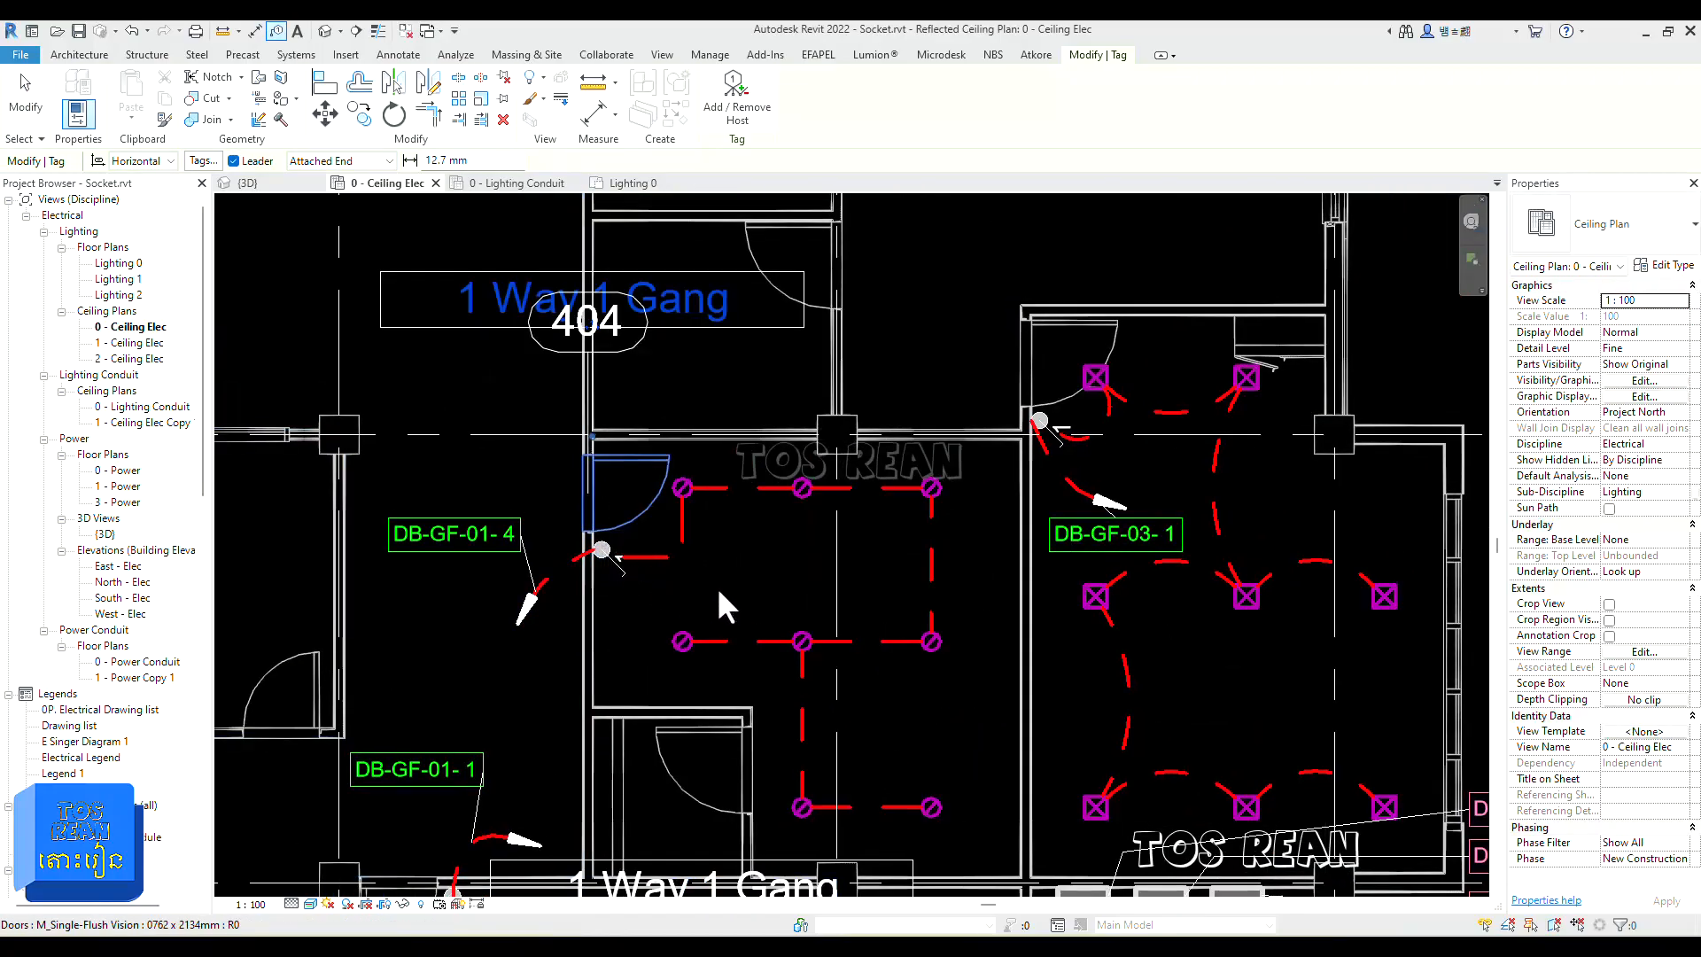
click(1026, 416)
scroll(957, 542, down, 1)
middle_drag(877, 638, 656, 812)
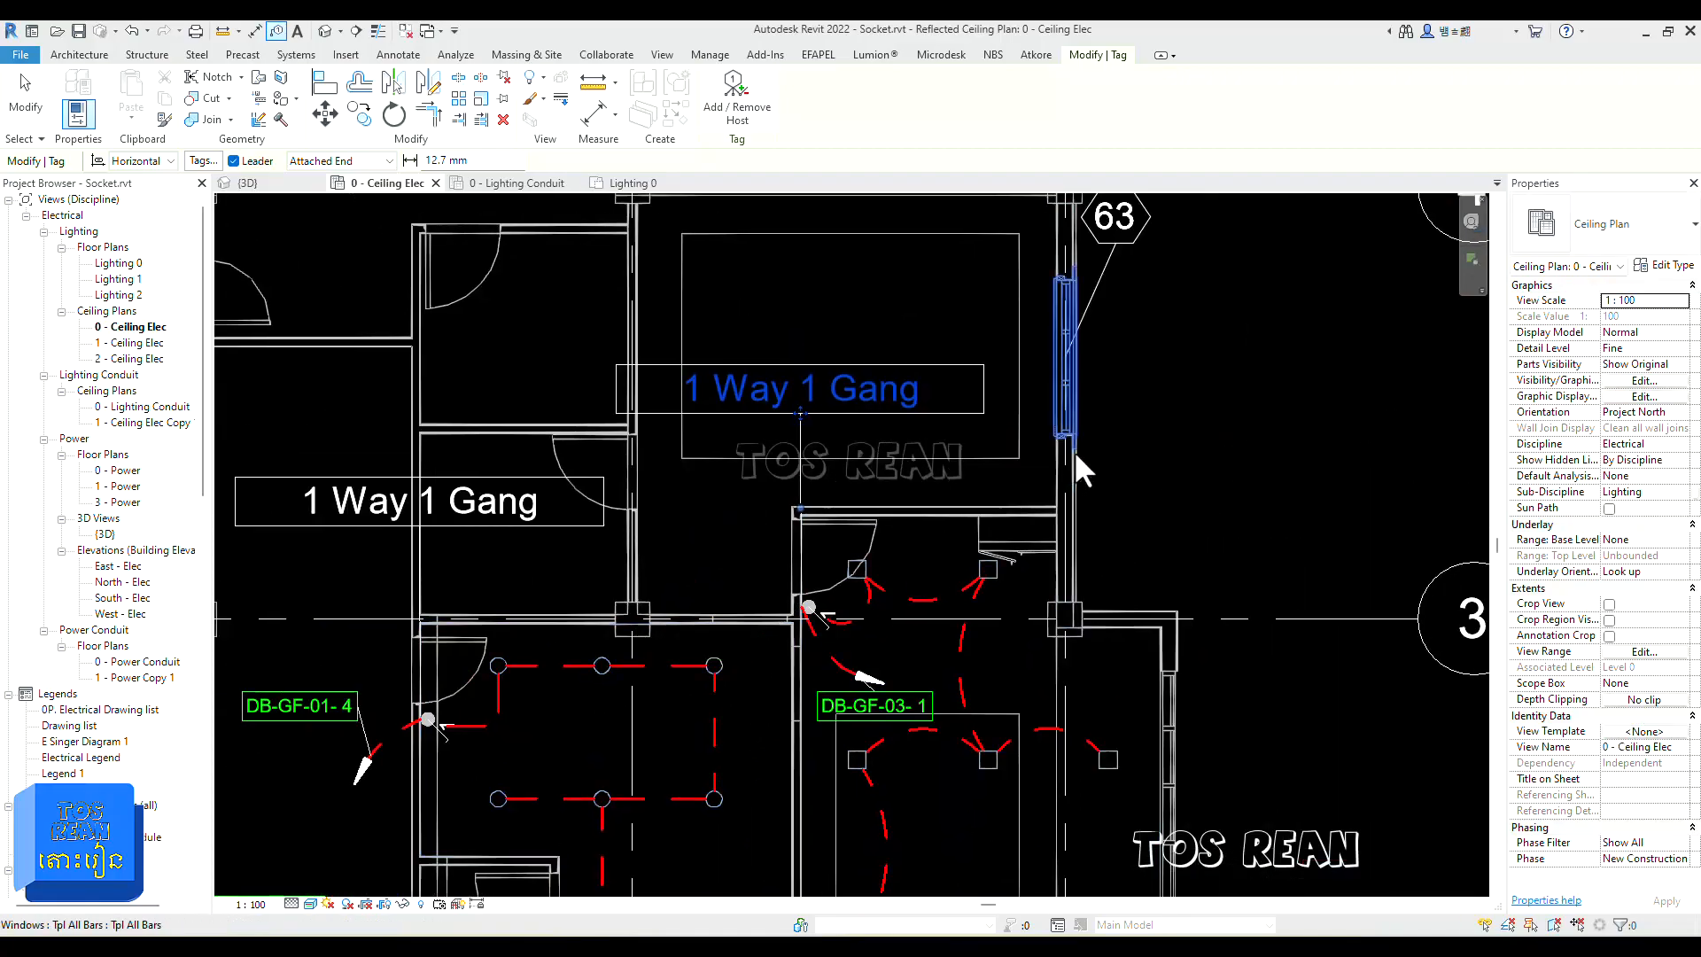
scroll(1203, 449, down, 1)
middle_drag(839, 644, 875, 609)
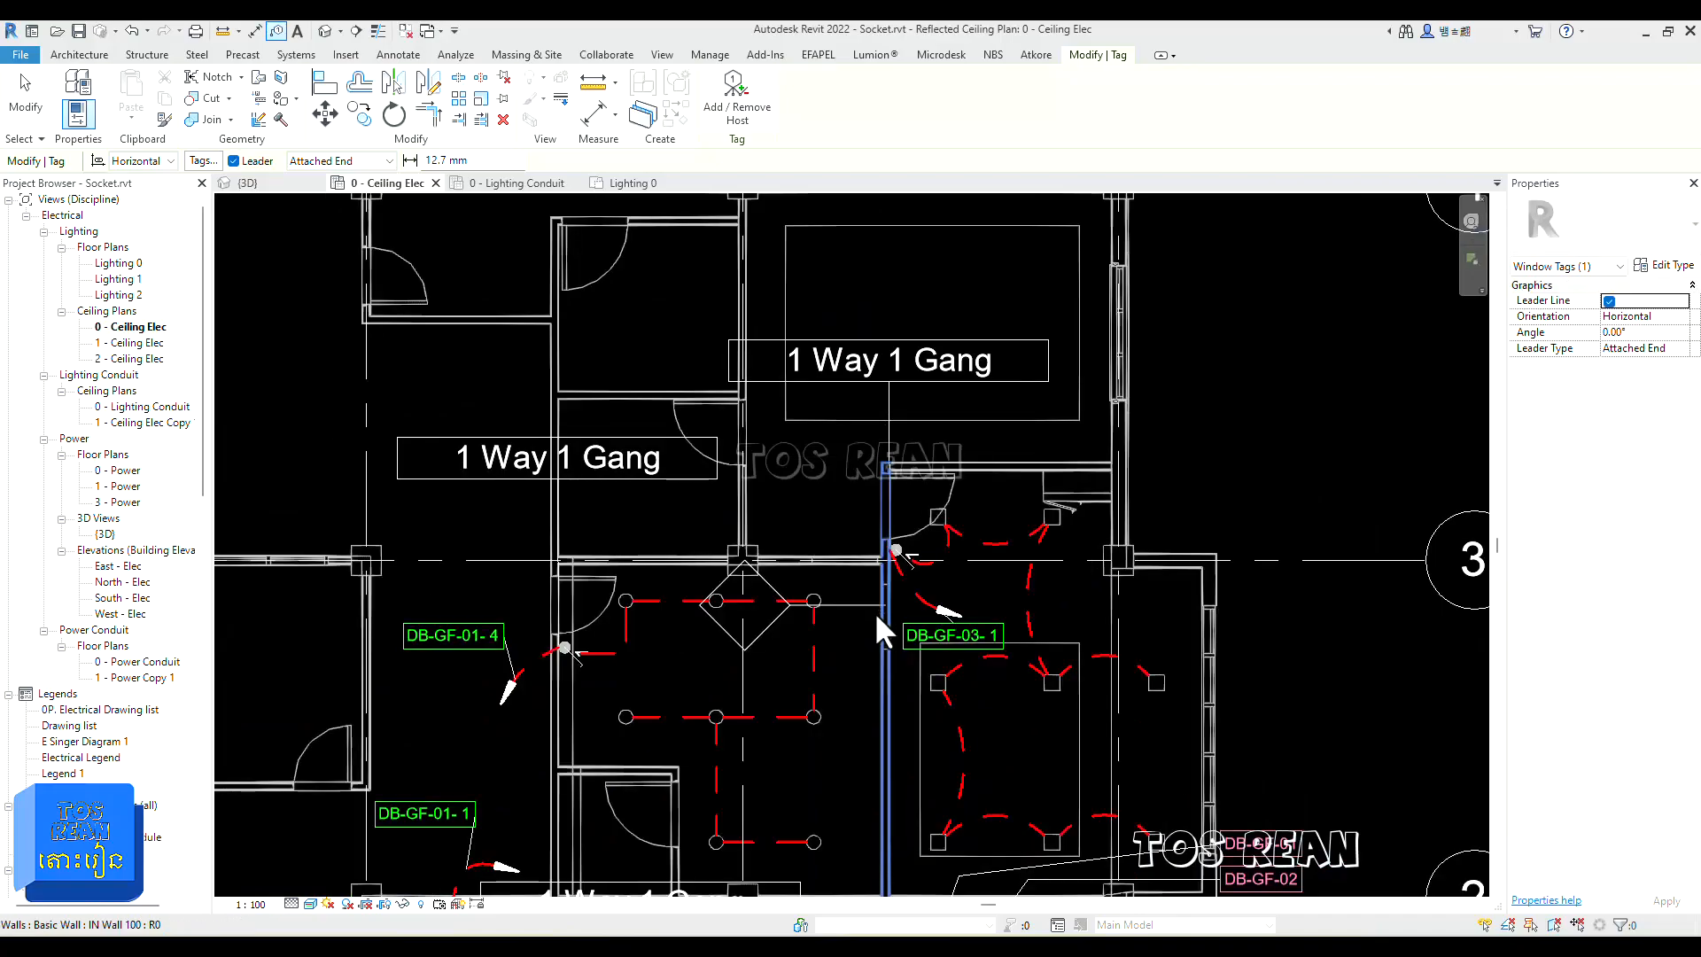
Step: End tagging and change the light switch at the upper-right room's door to the 1 Way 2 Gang type
key(Escape)
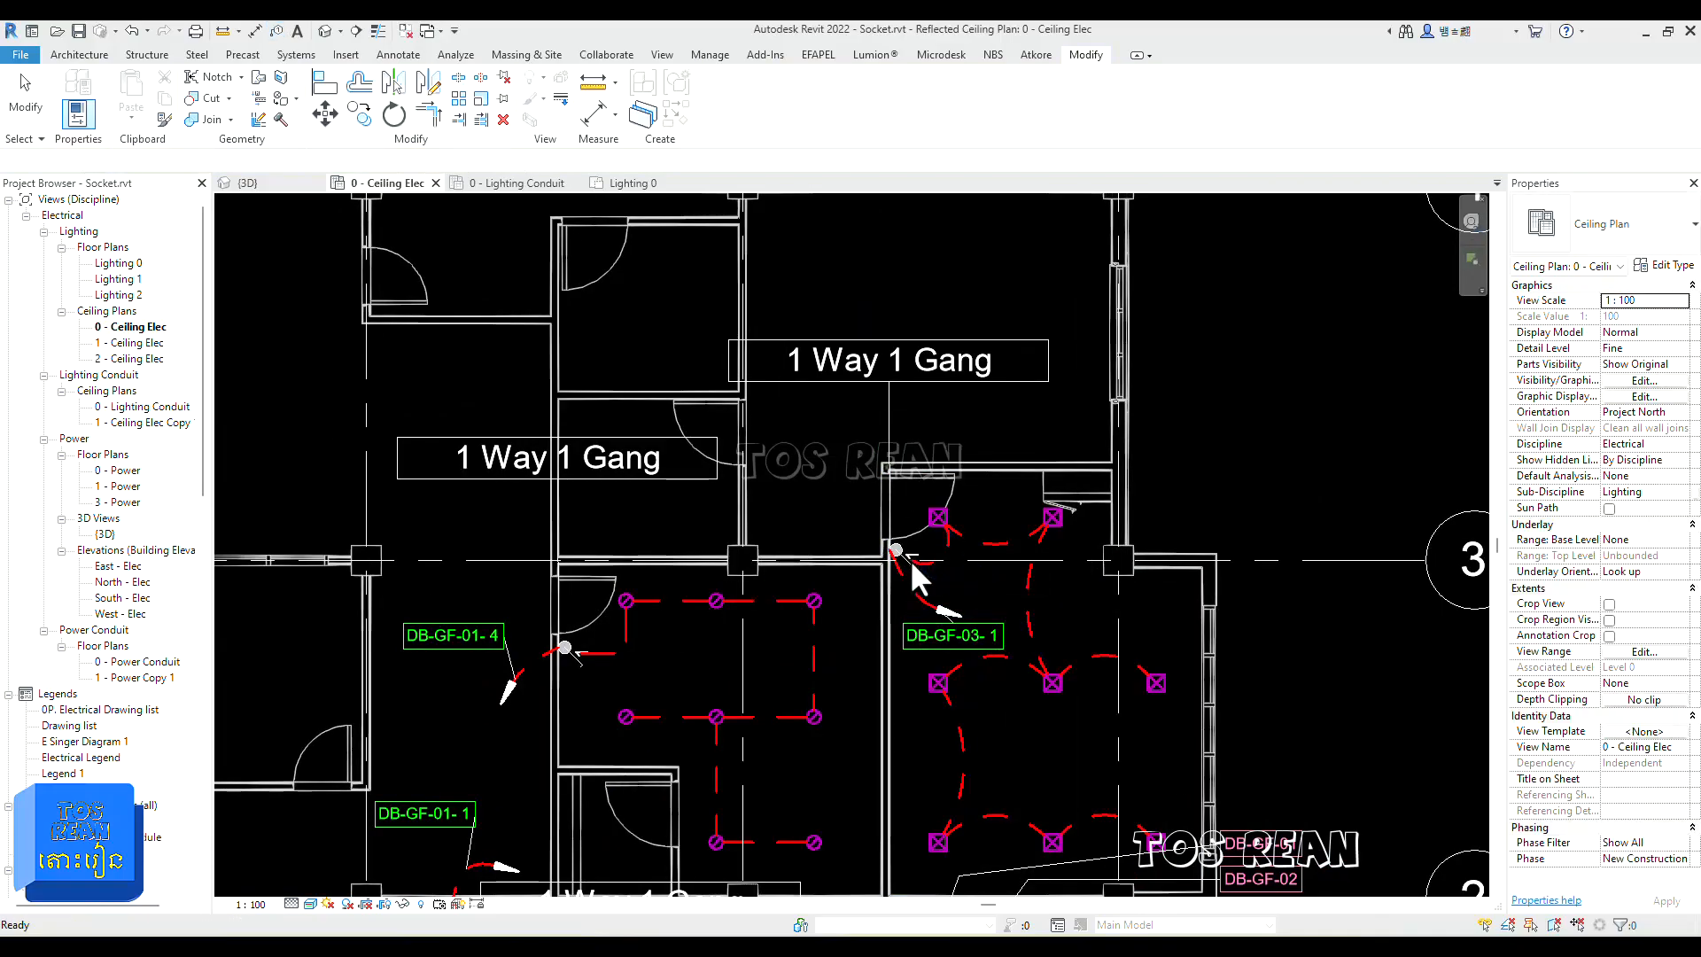
scroll(921, 570, up, 2)
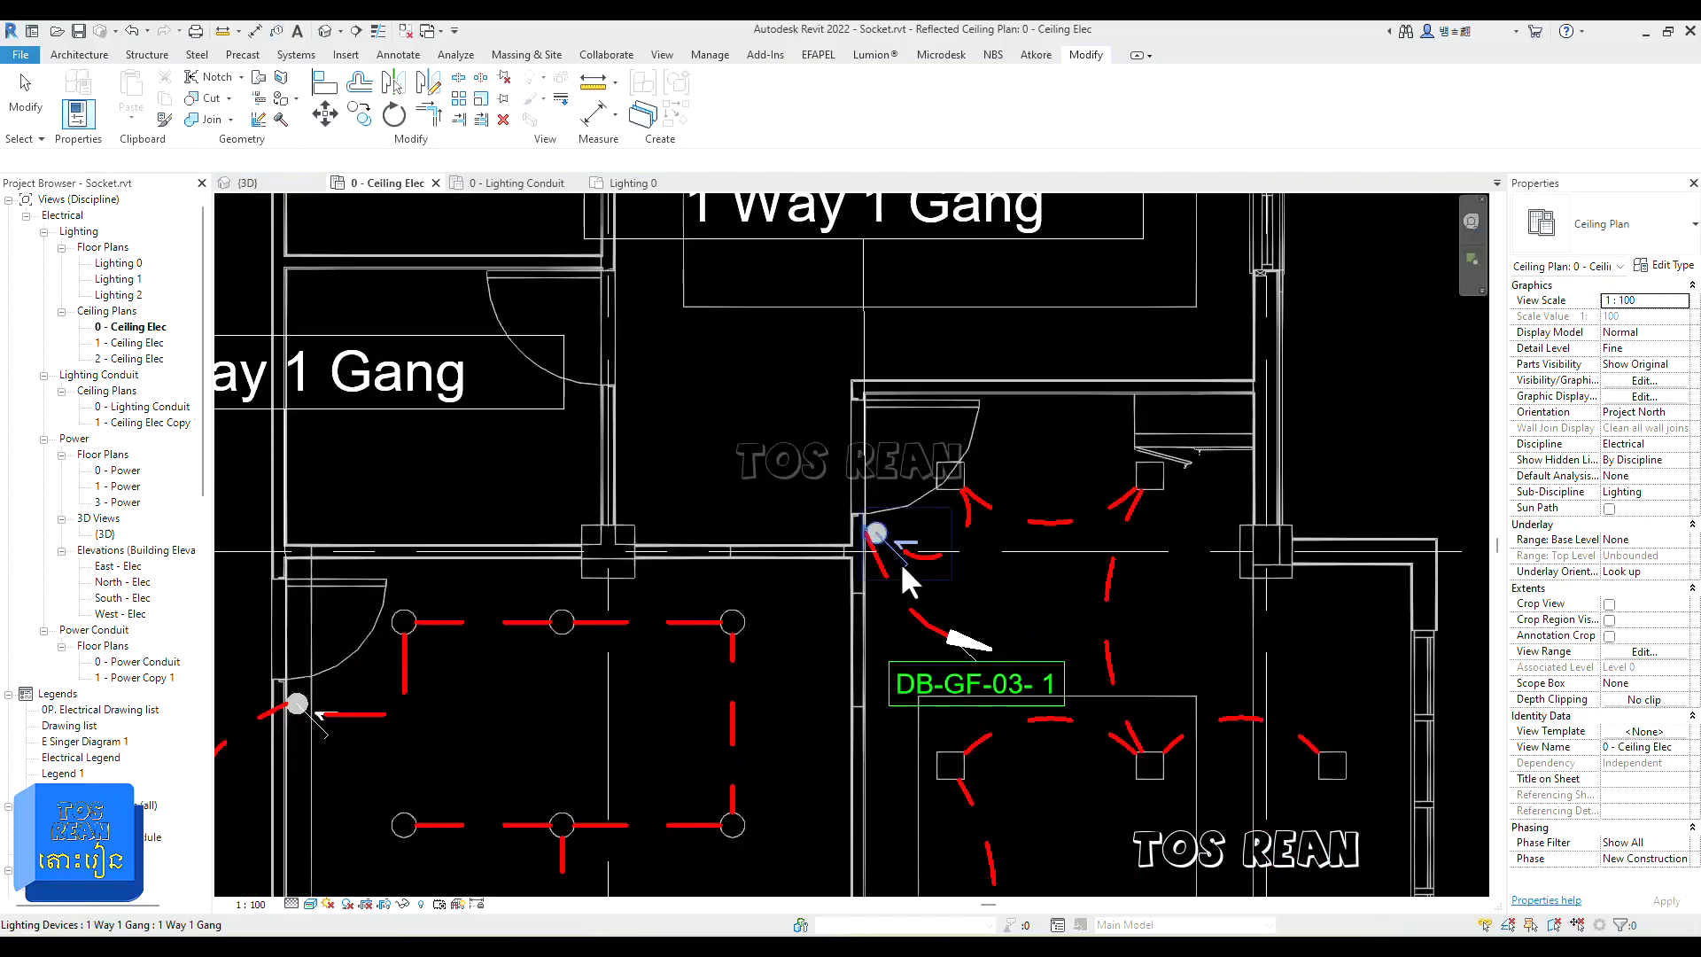
click(1060, 567)
middle_drag(1068, 565, 1013, 774)
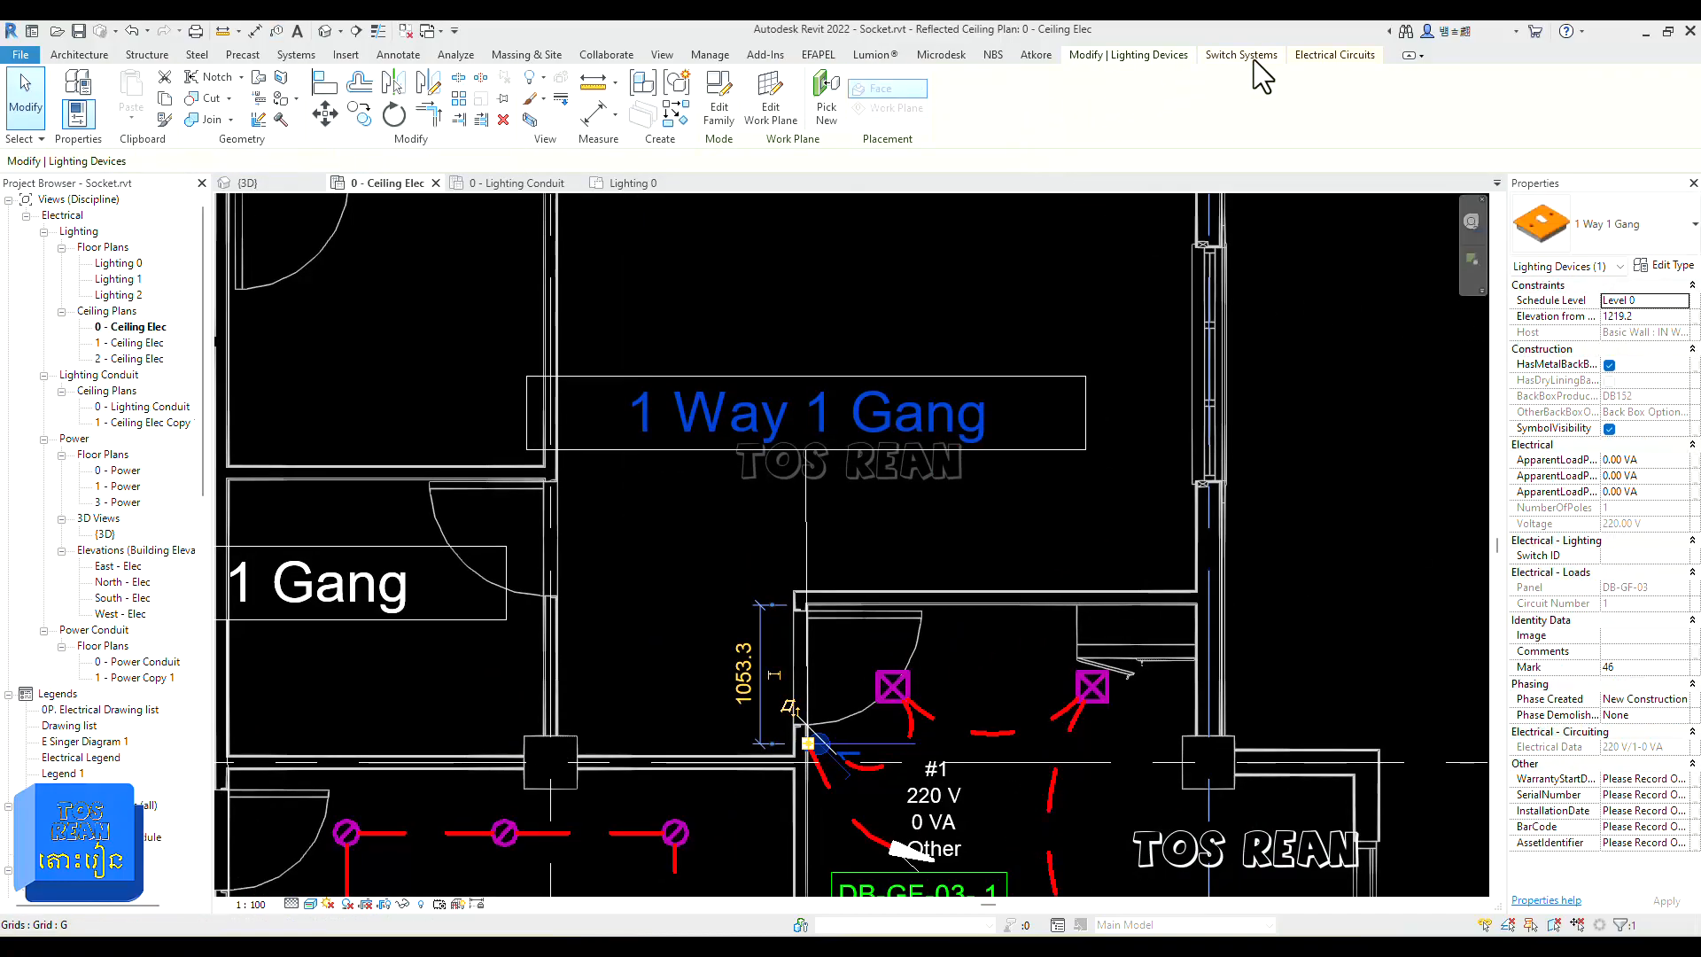
click(297, 53)
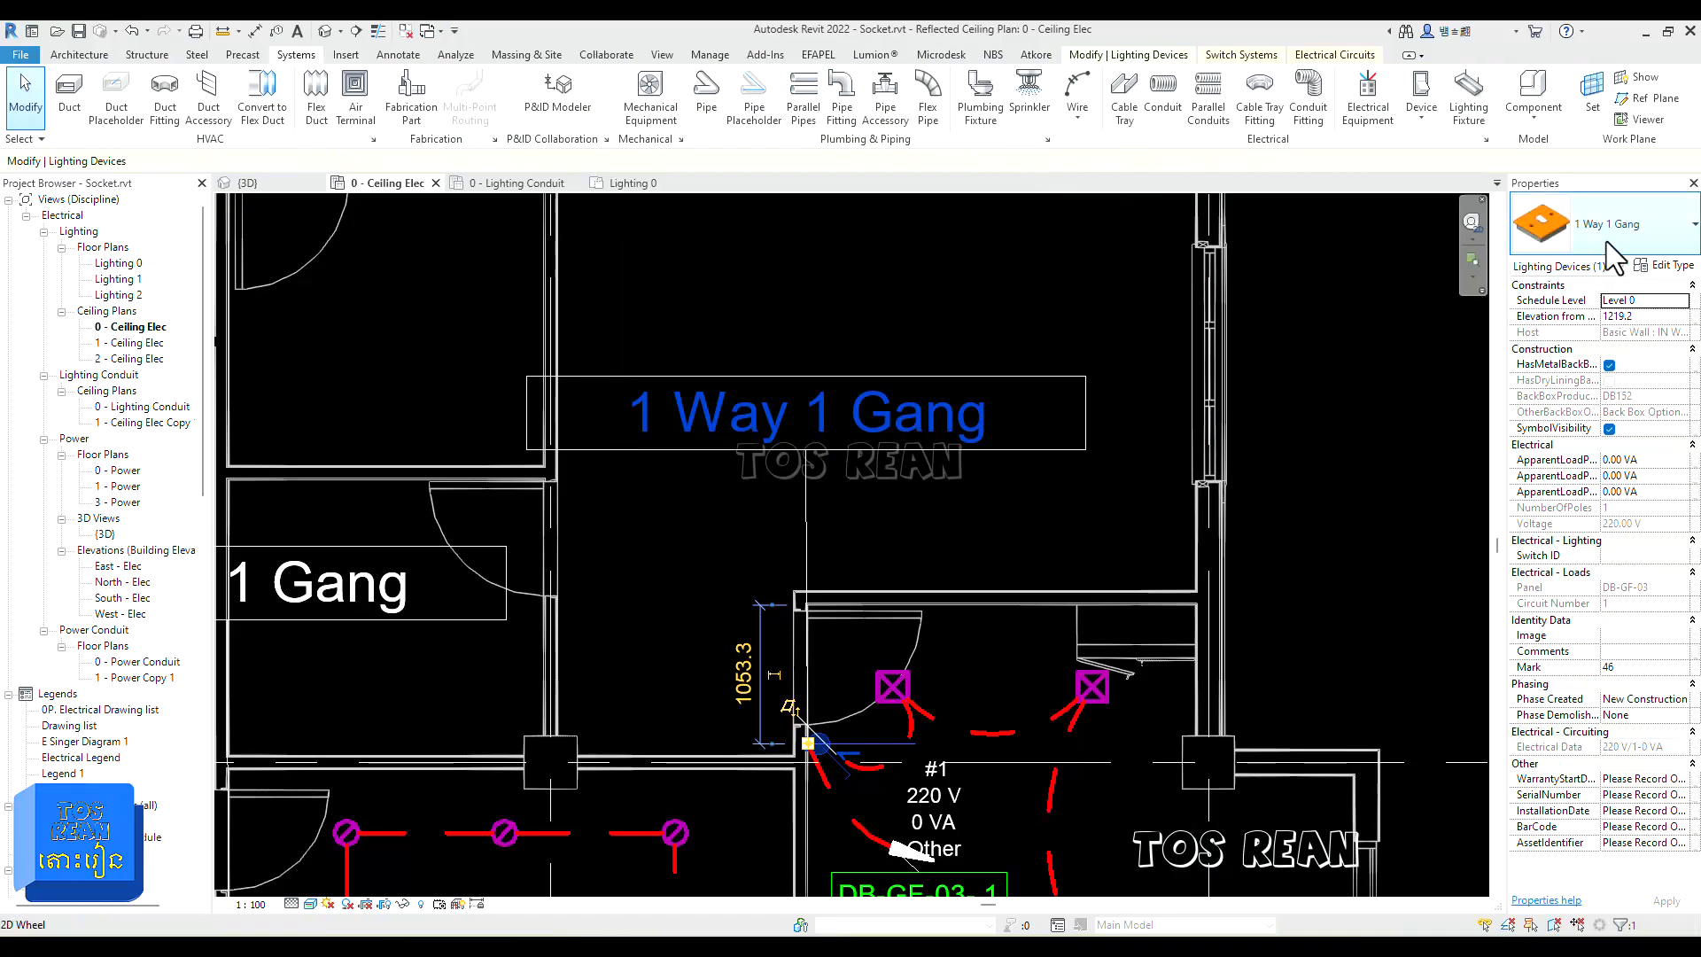
click(1679, 223)
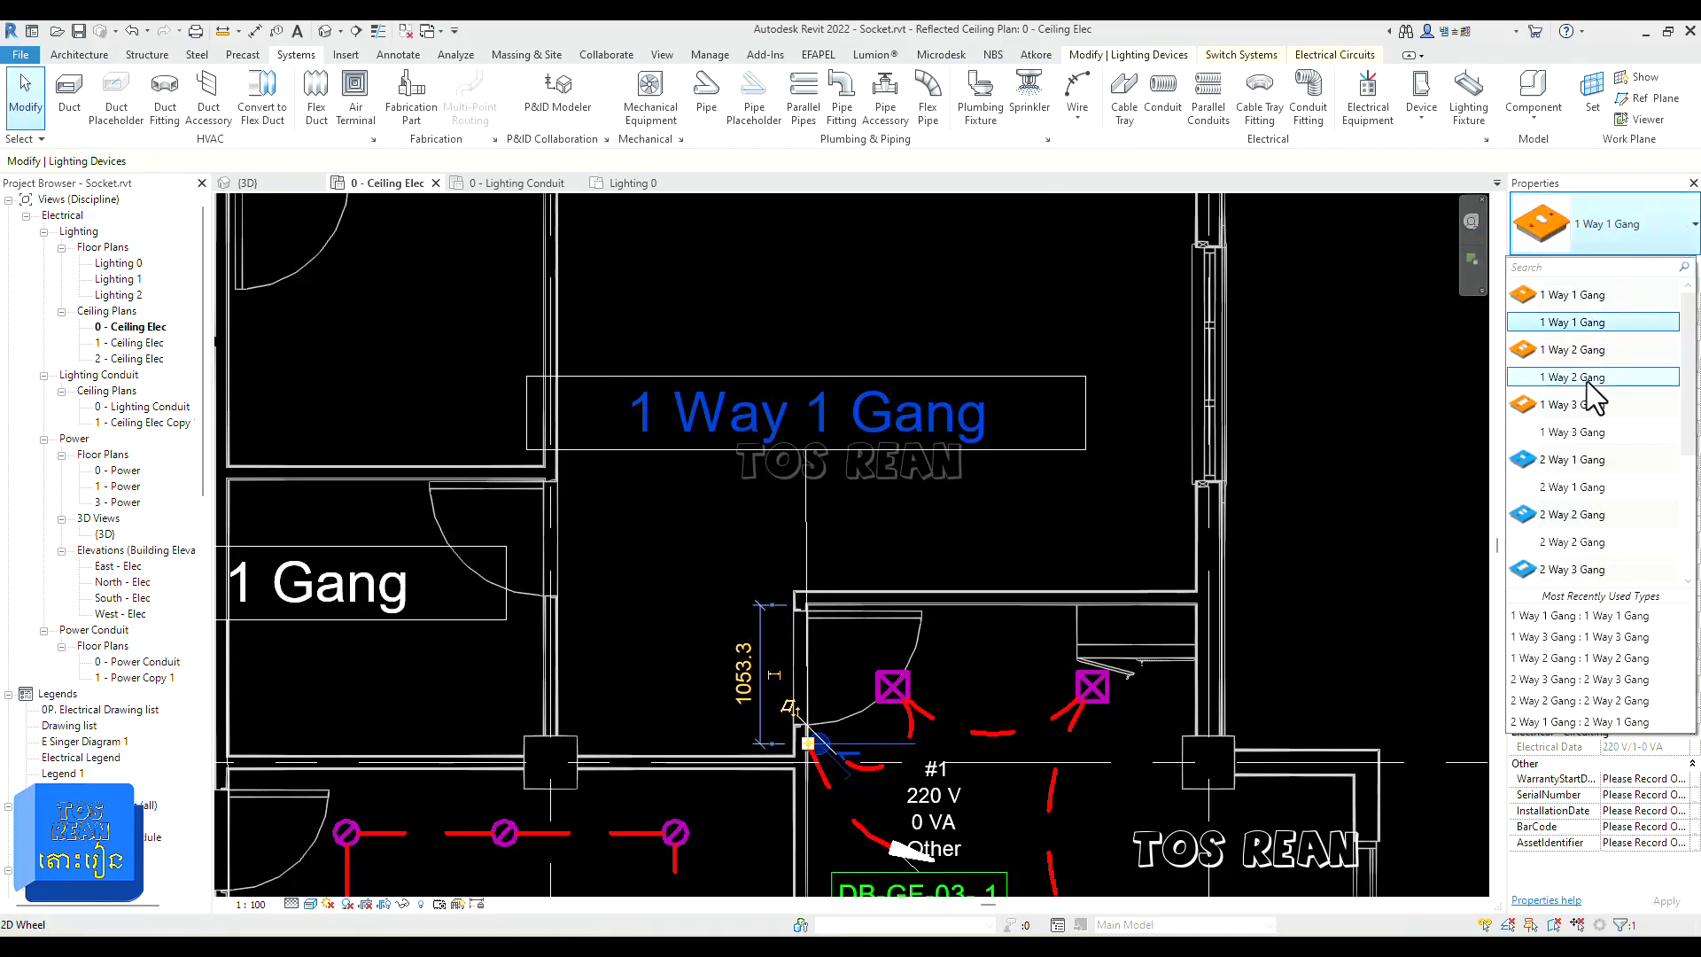
click(1591, 390)
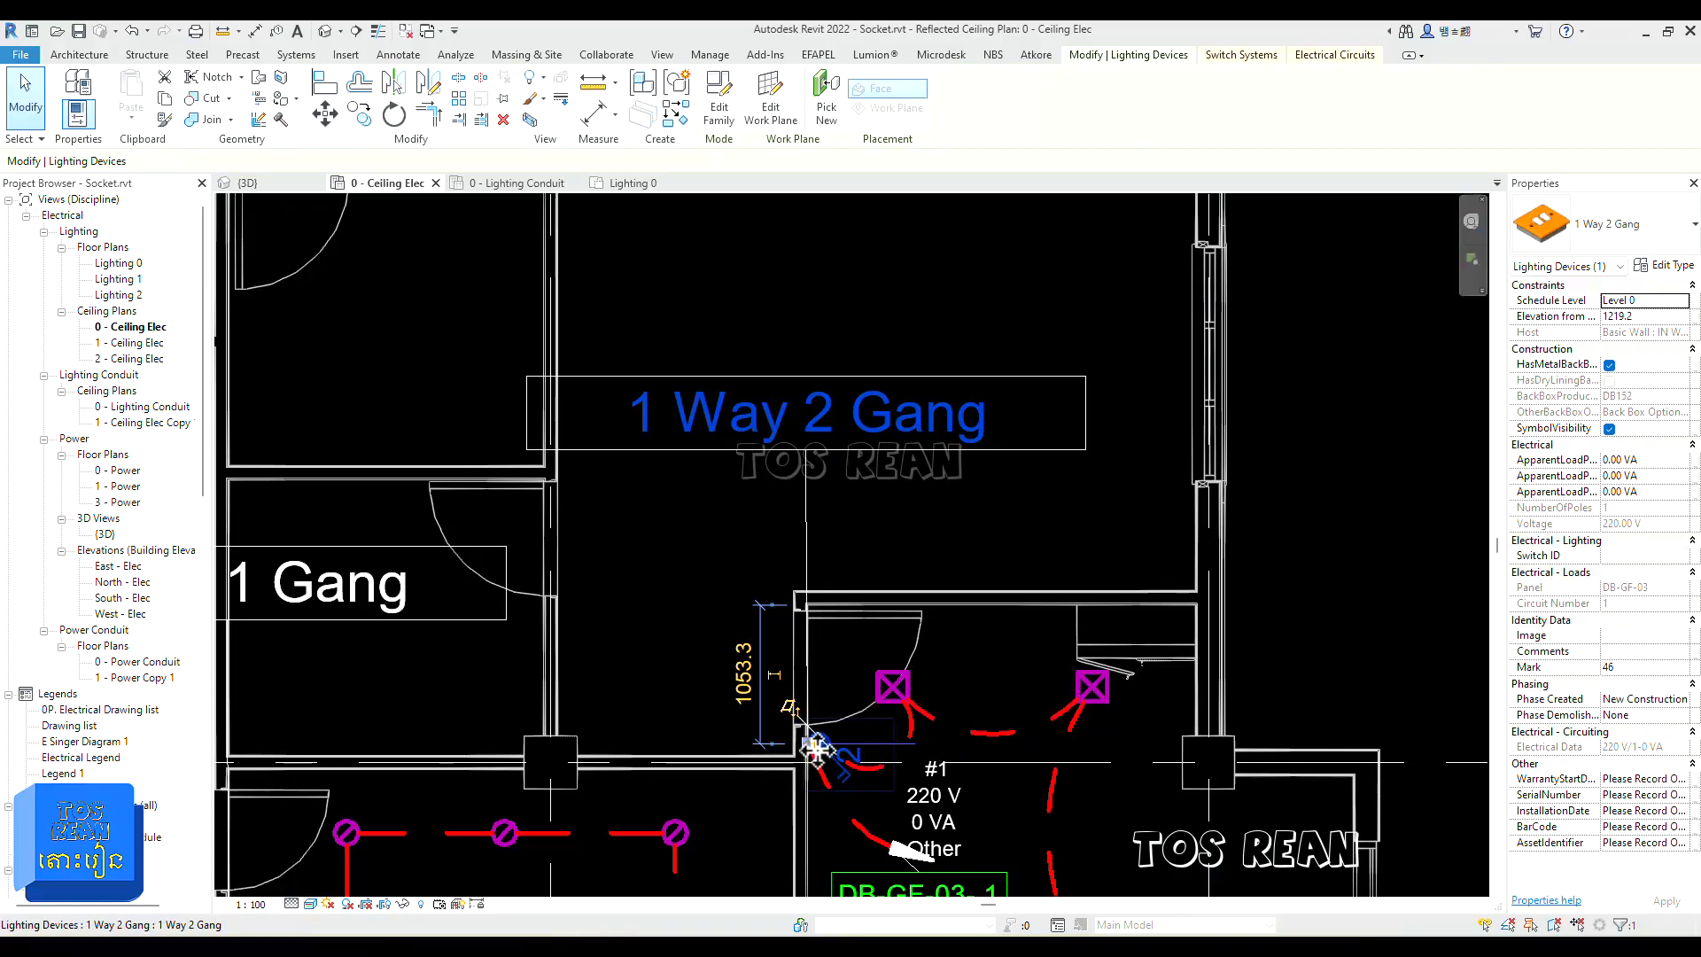
click(870, 800)
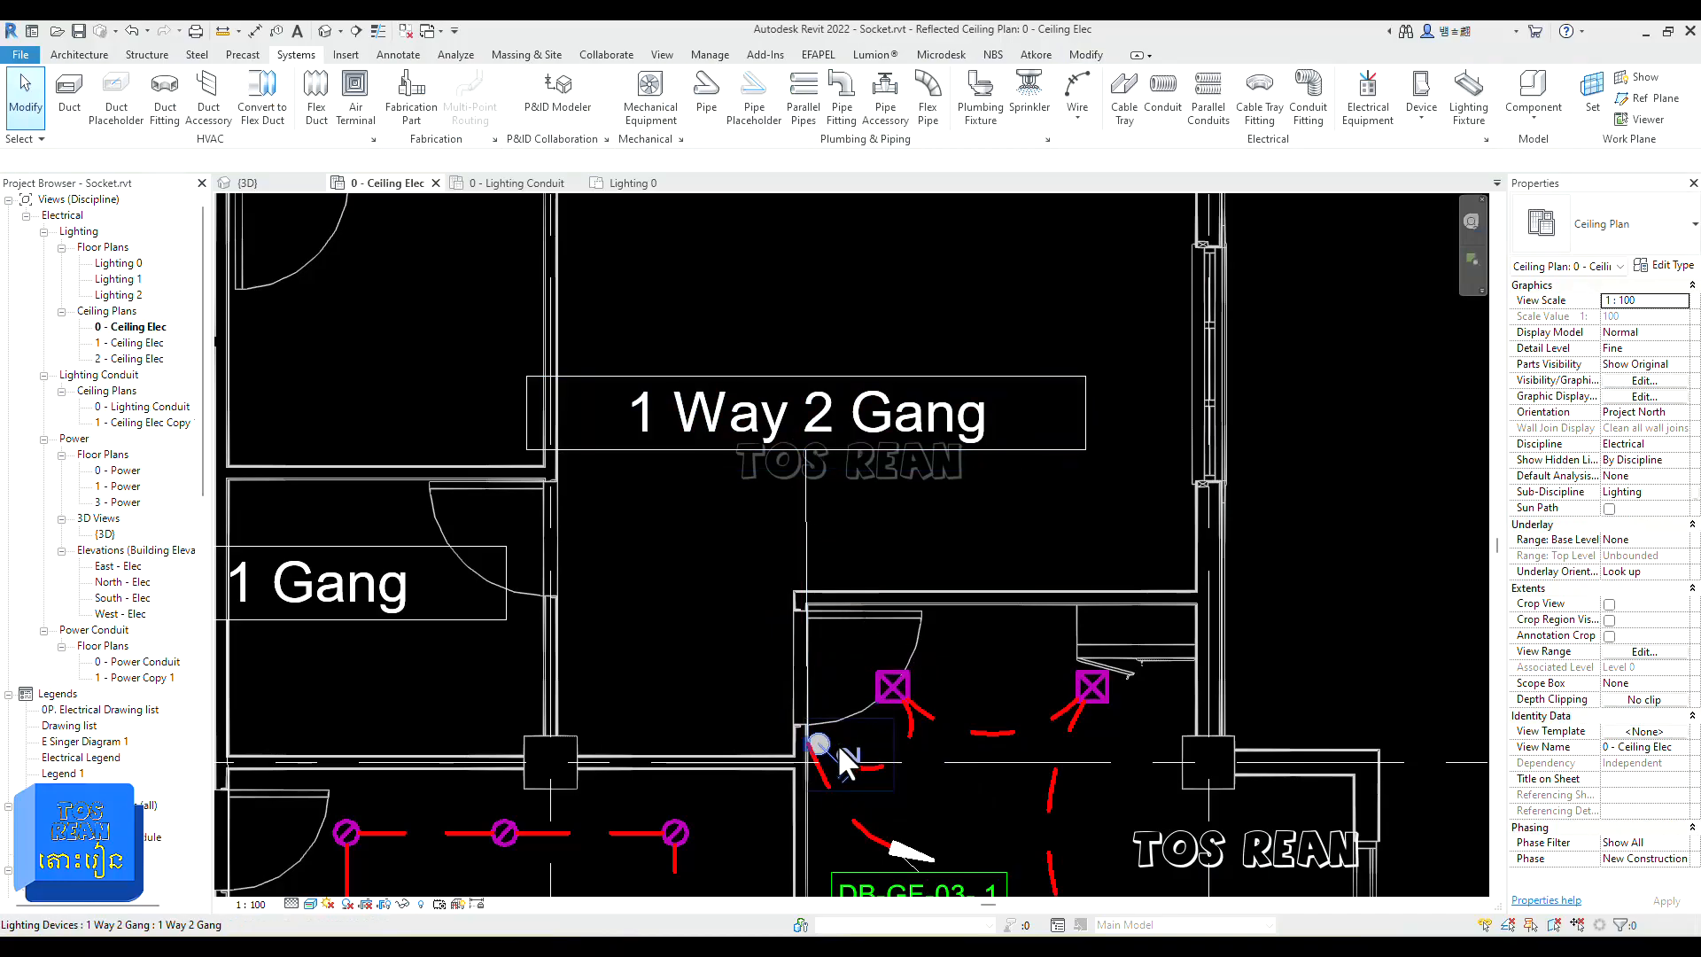
Step: Change the light switch at the upper-right room's door to the 1 Way 3 Gang type
click(946, 732)
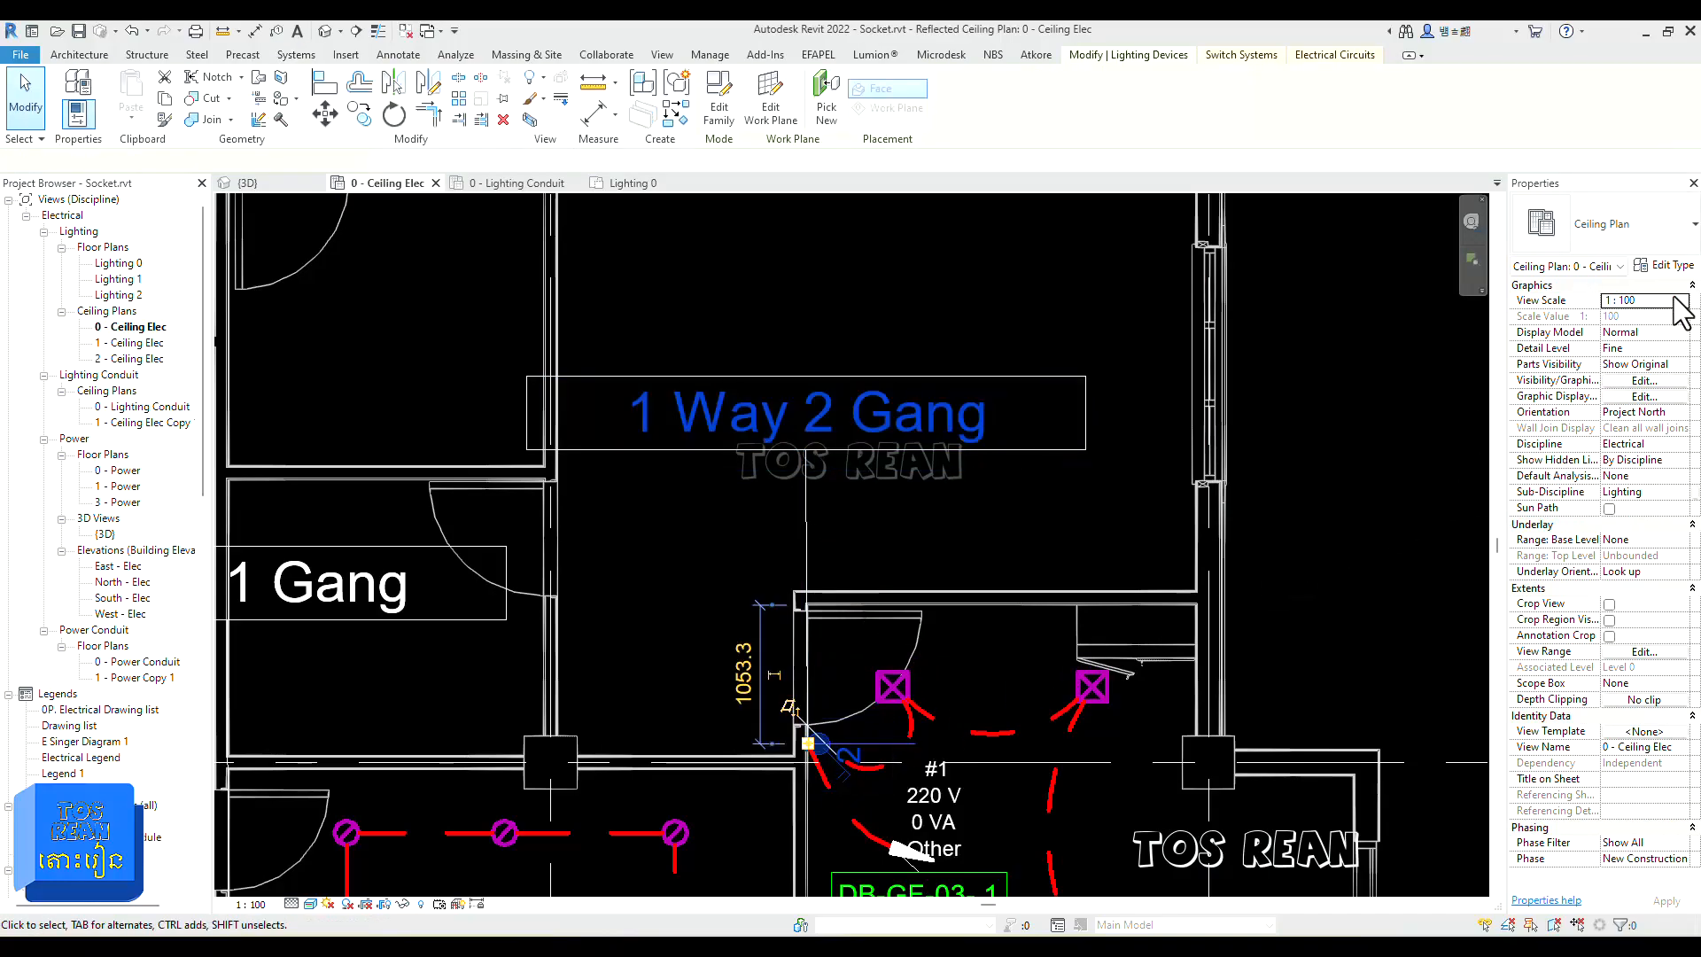
click(1651, 235)
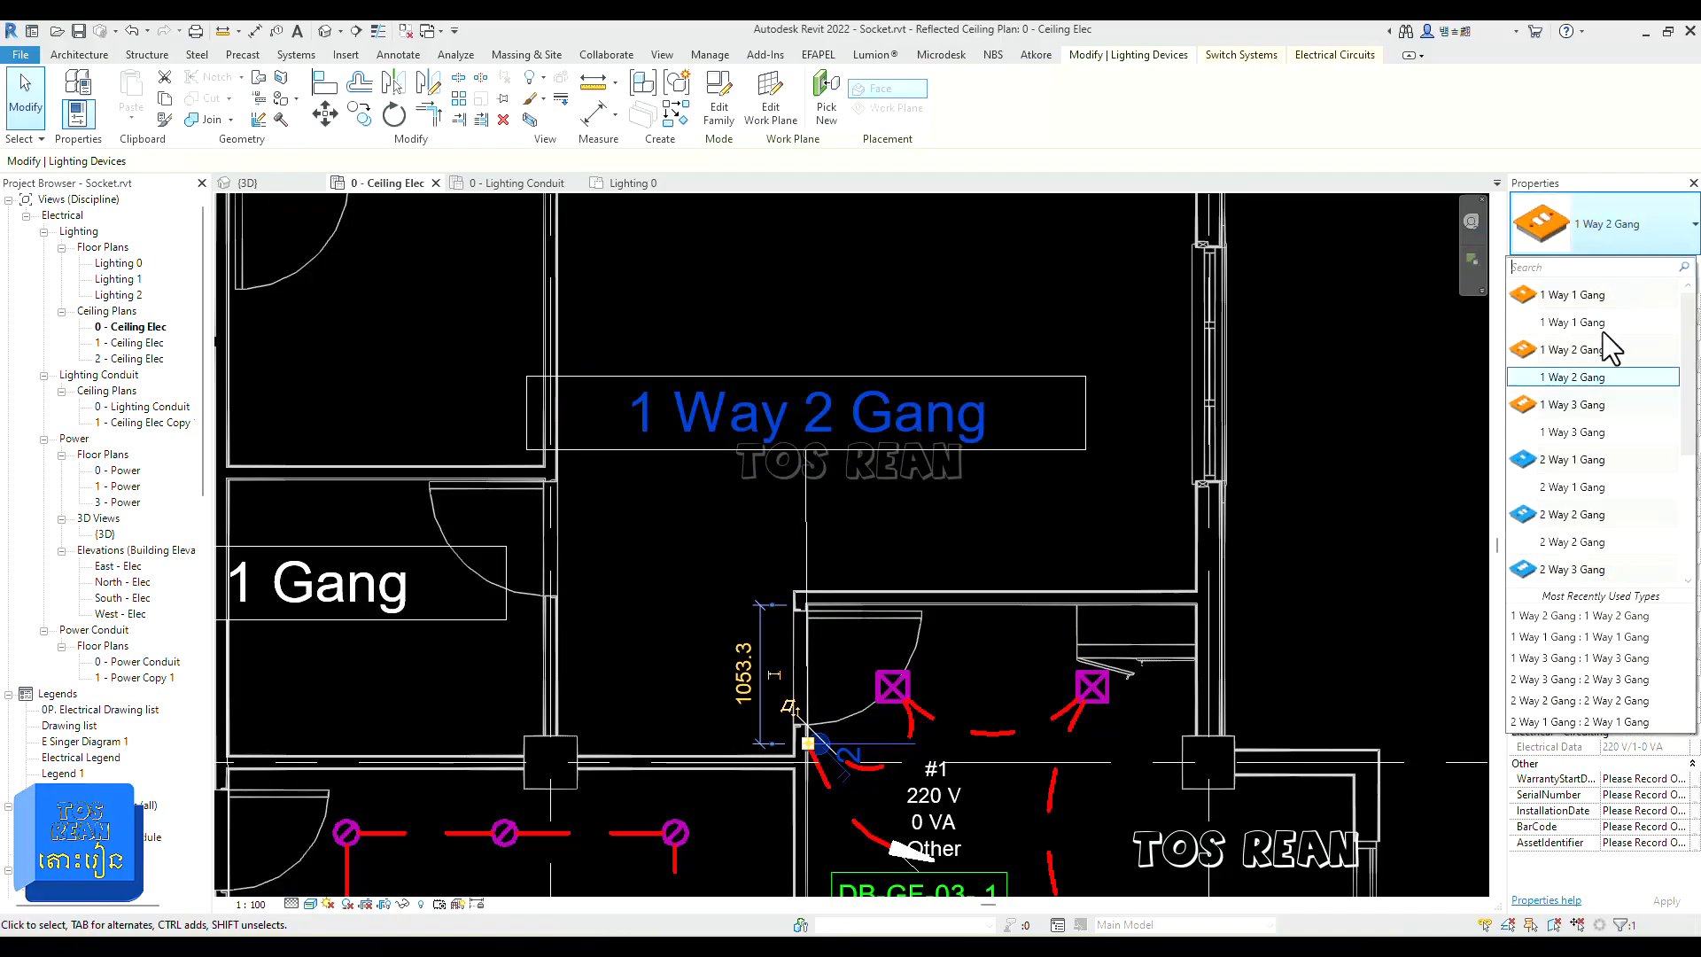
click(1590, 434)
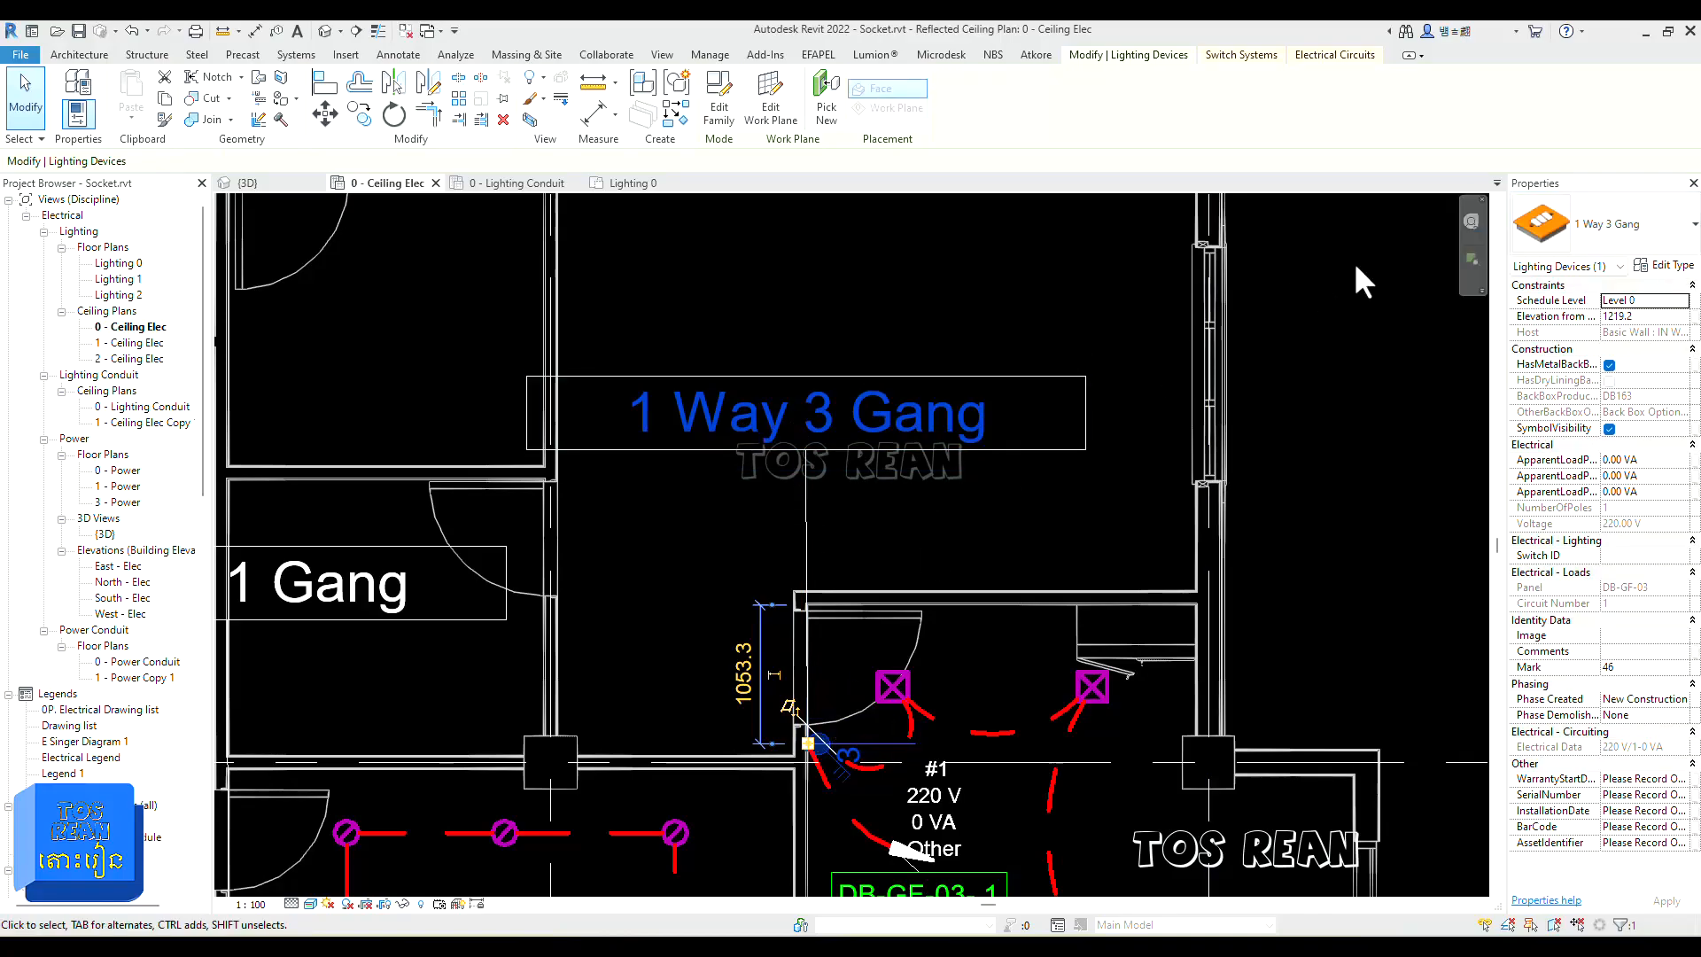
Step: Set the light switch at the upper-right room's door back to the 1 Way 1 Gang type and deselect it
click(1665, 232)
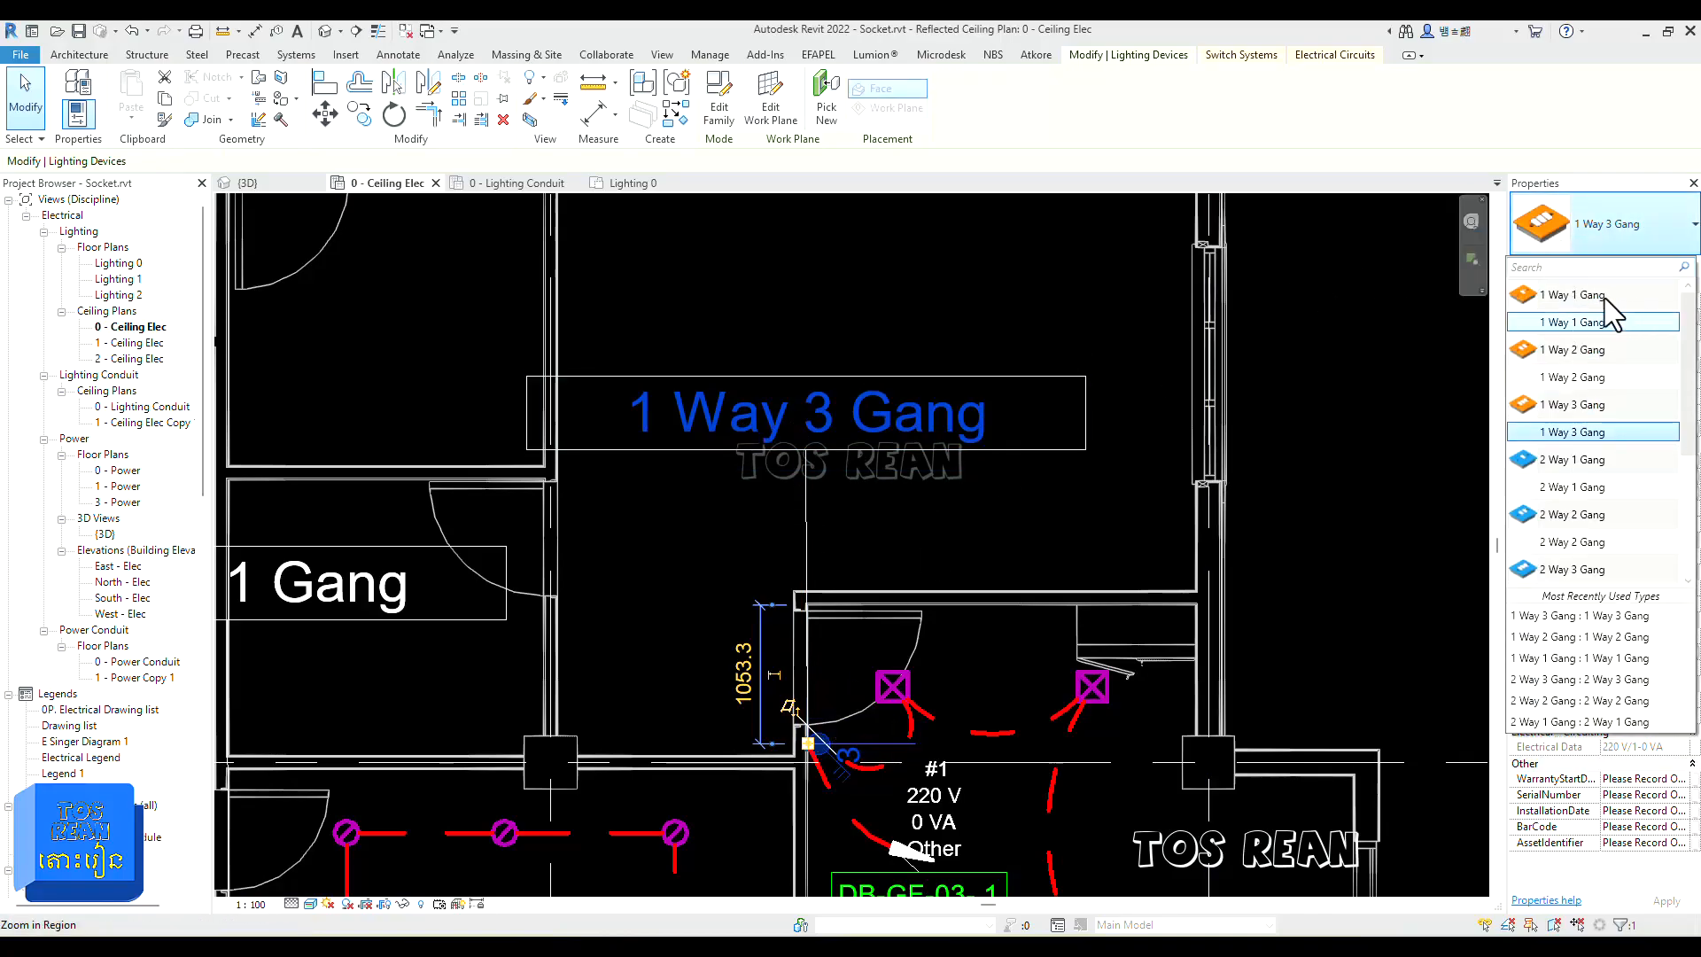
click(1559, 326)
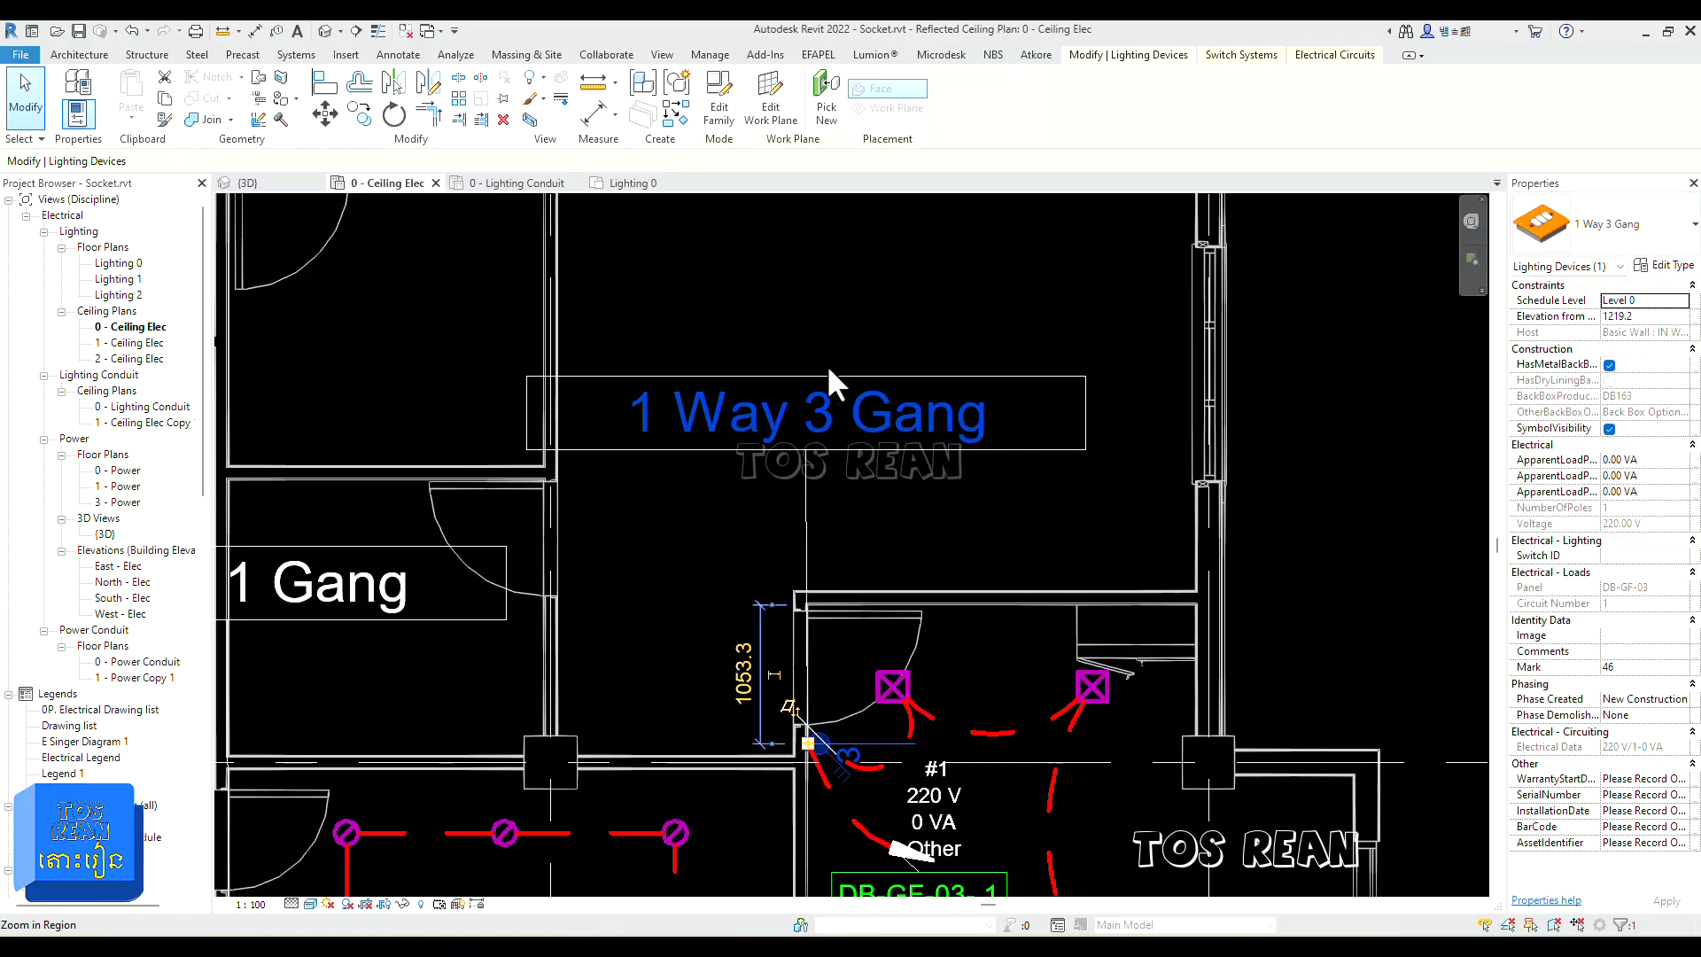
click(931, 293)
Step: Move the middle room's 1 Way 1 Gang tag to the left of its door, above the DB-GF-01- 4 wire tag
scroll(926, 297, down, 4)
middle_drag(752, 463, 956, 484)
click(720, 448)
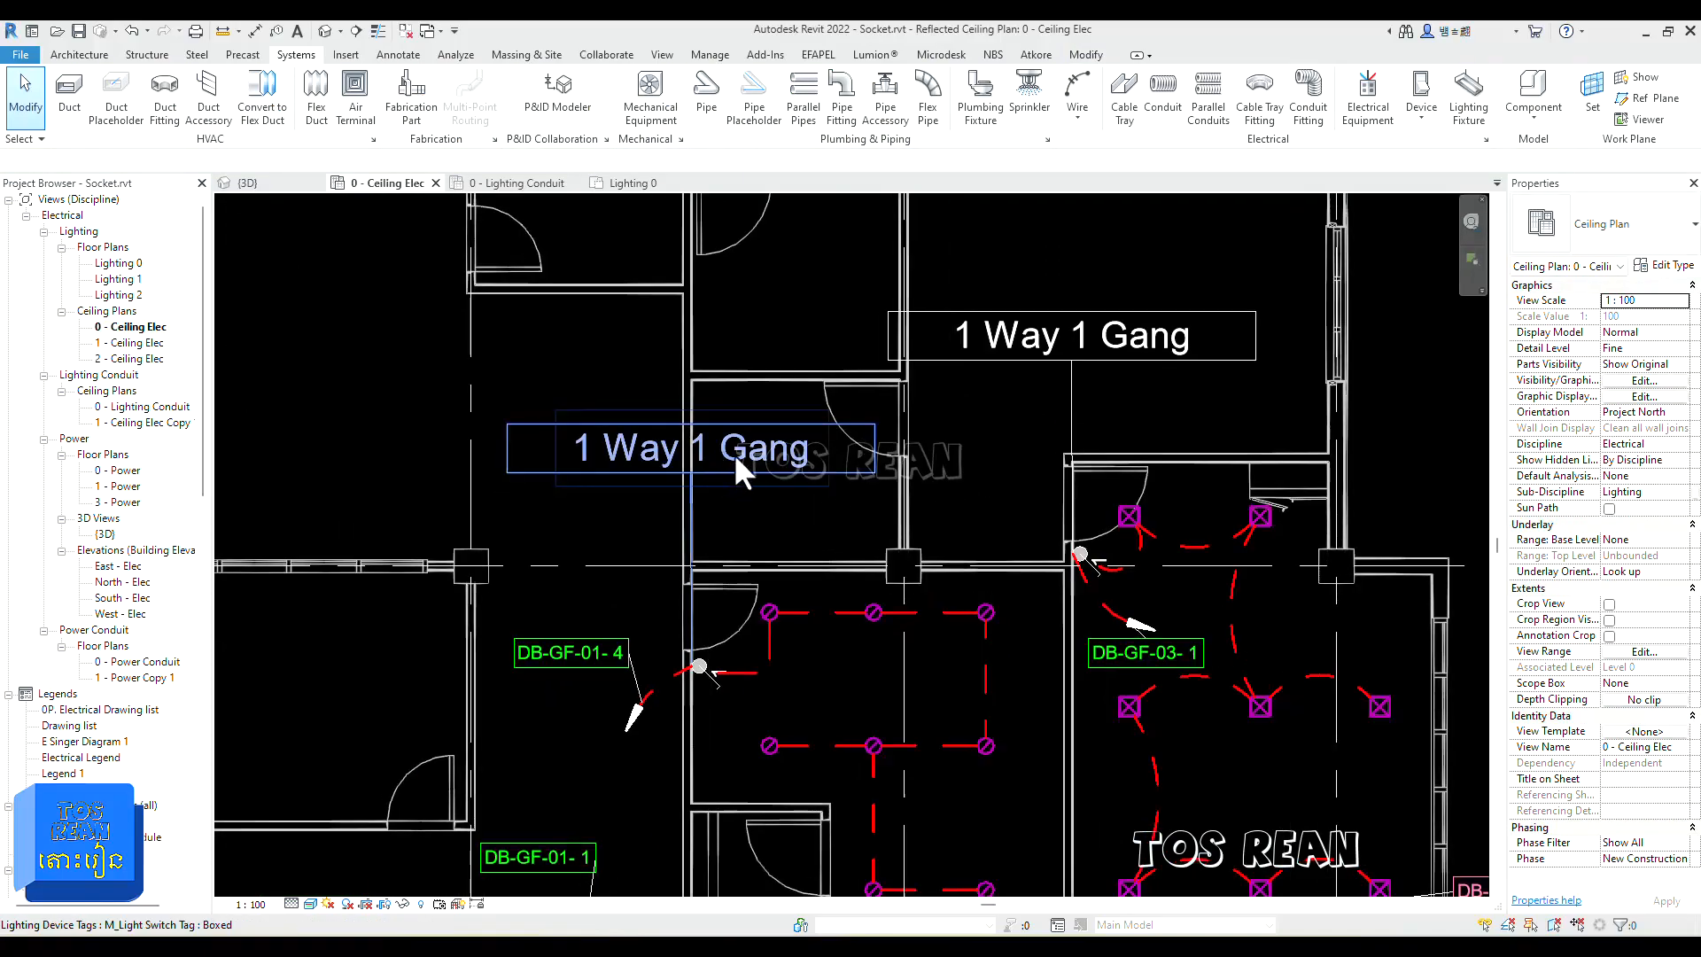
drag(687, 474, 382, 534)
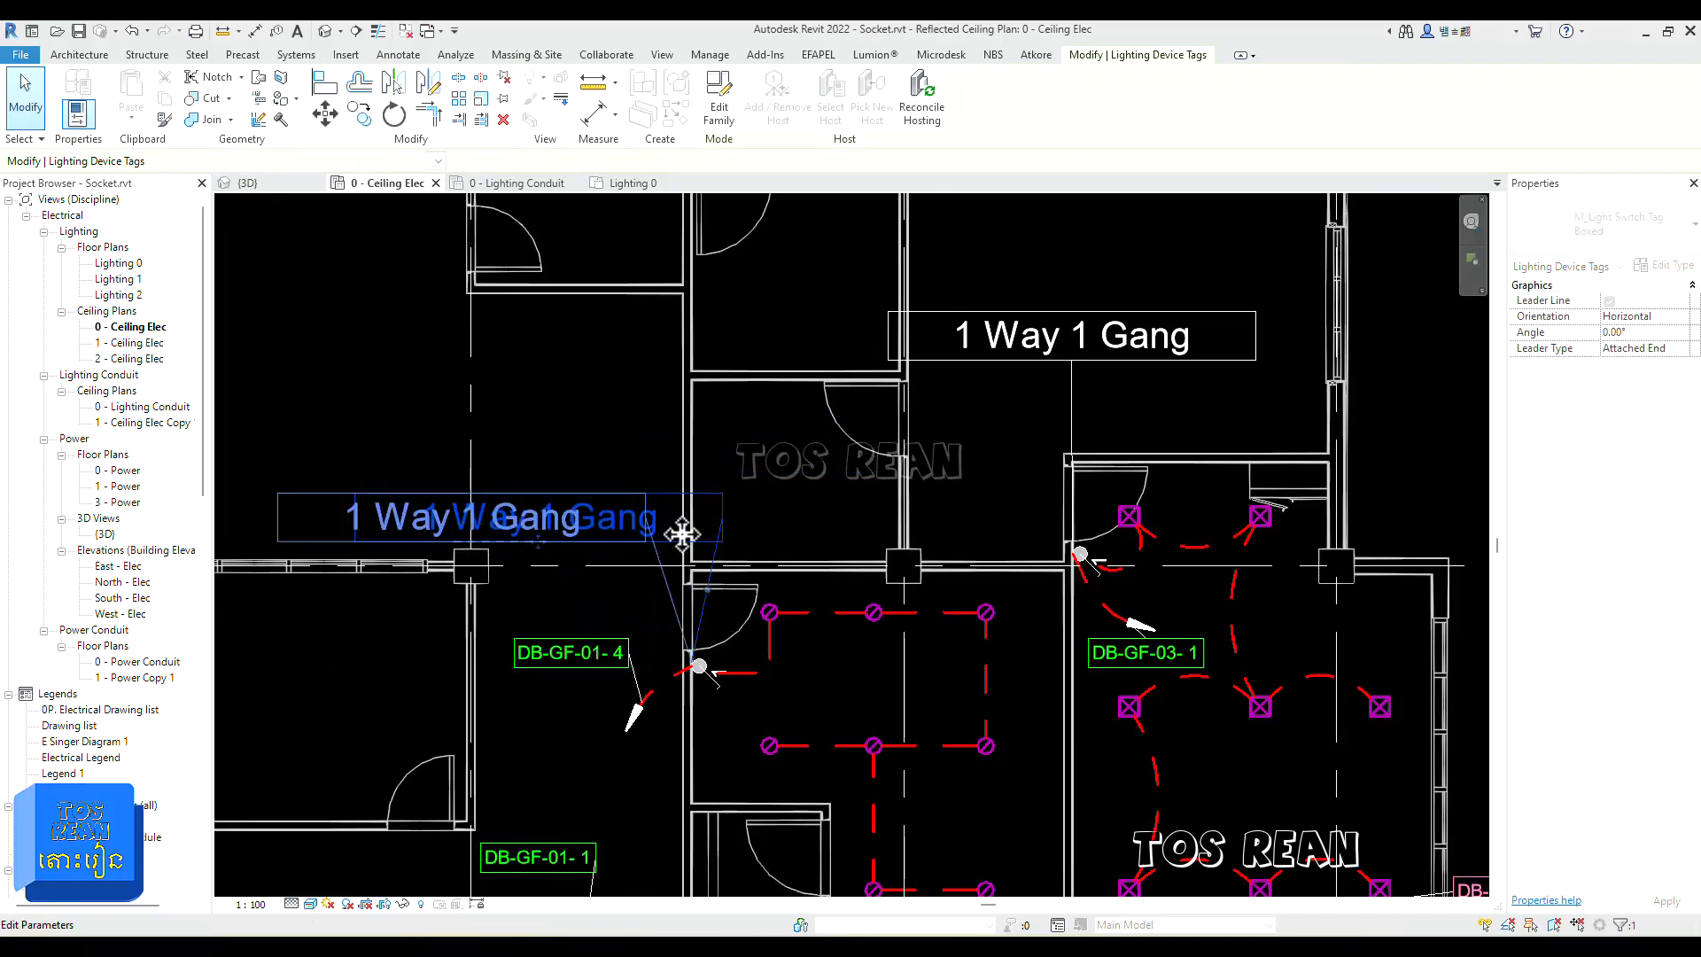
click(772, 480)
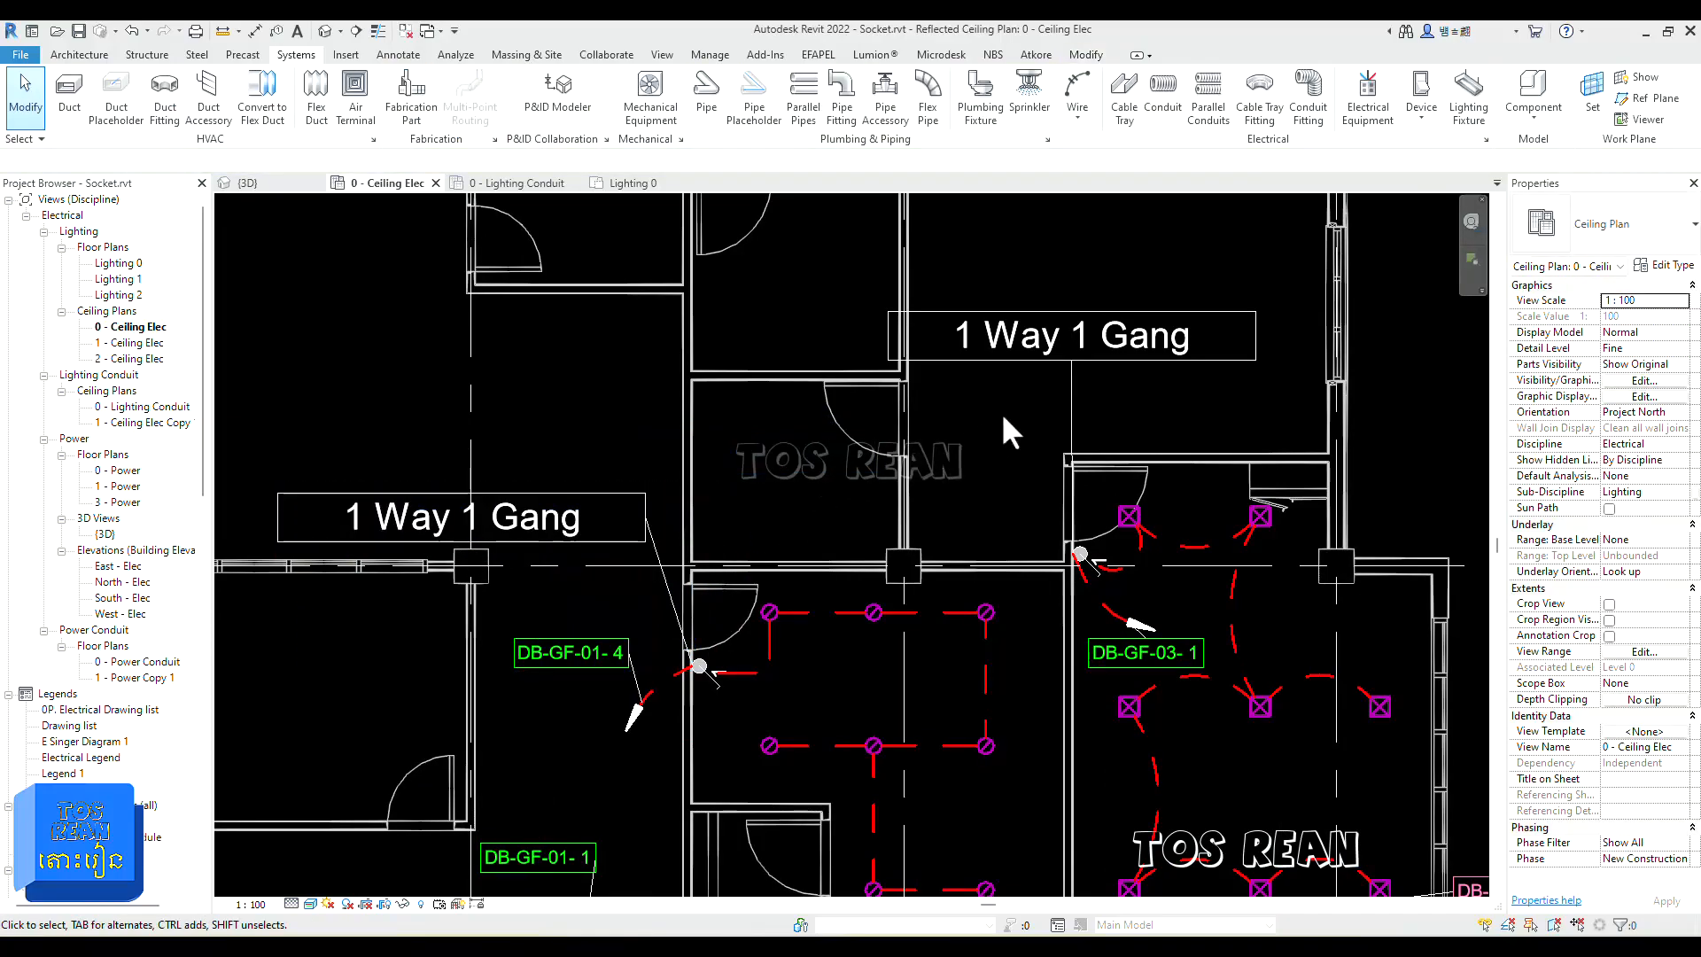
Step: Move the upper-right room's 1 Way 1 Gang tag to the left of that room's wall, beside its door
click(1090, 358)
drag(1071, 358, 879, 469)
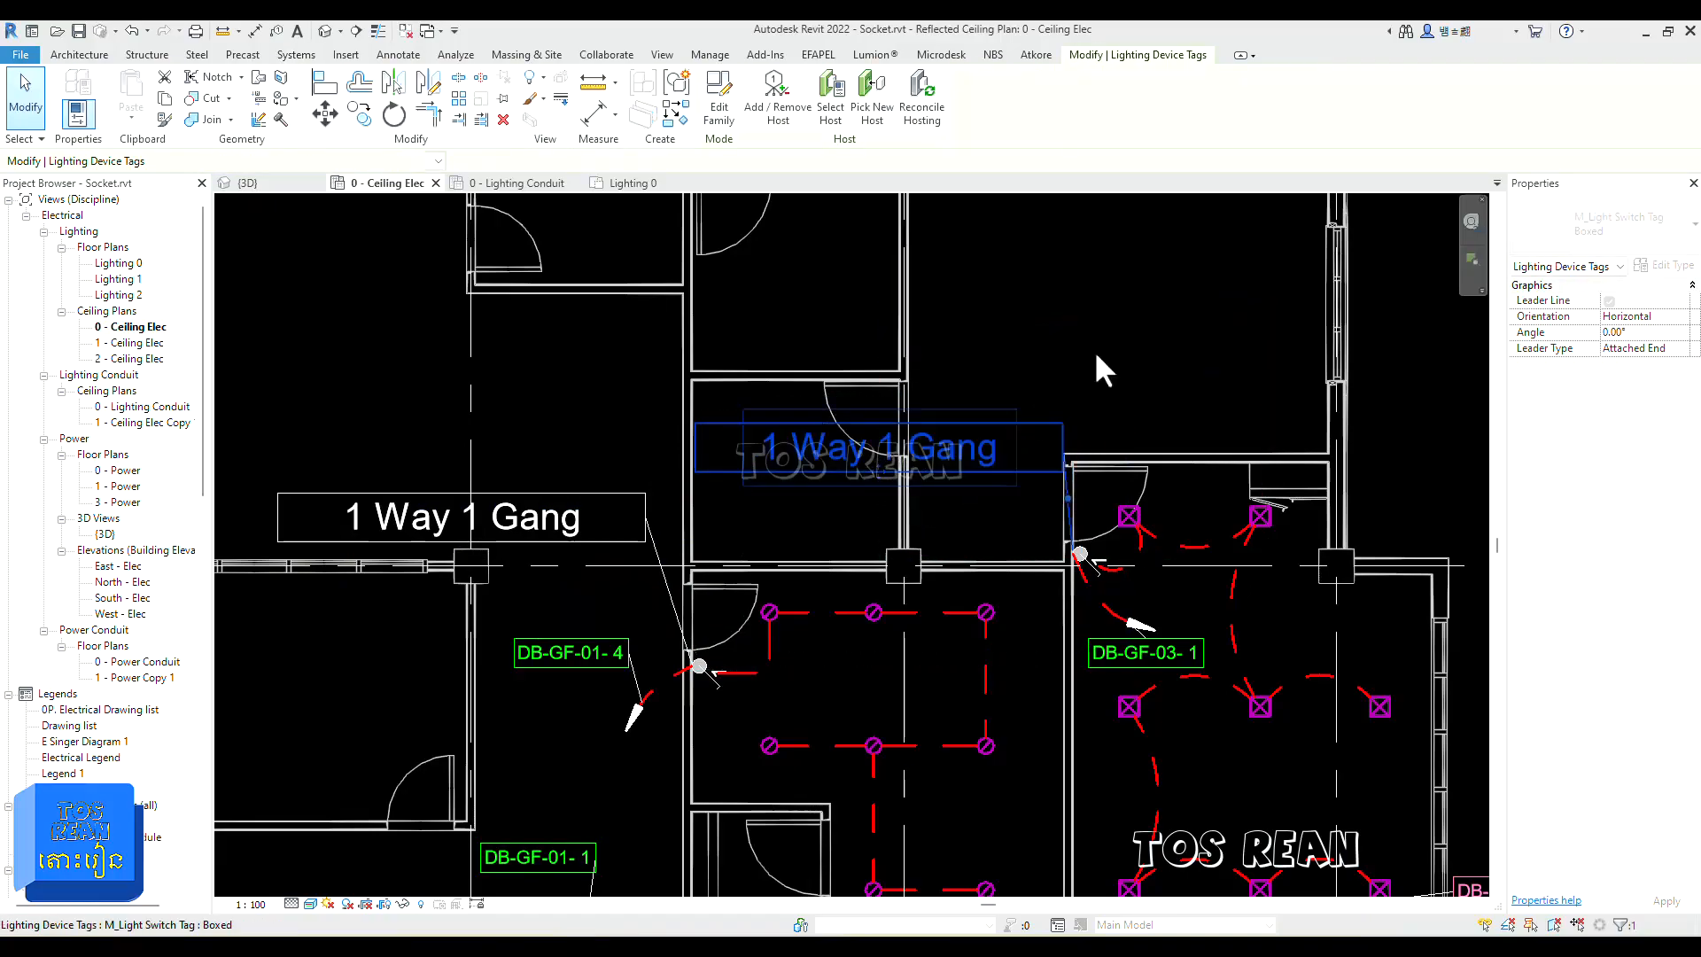
click(1114, 341)
Step: Move the lower-left room's 1 Way 1 Gang tag off the wall, placing it above and left of the room's door
scroll(1104, 377, down, 2)
middle_drag(1104, 379, 1052, 276)
scroll(994, 396, down, 1)
middle_drag(1072, 414, 1090, 365)
scroll(762, 629, up, 3)
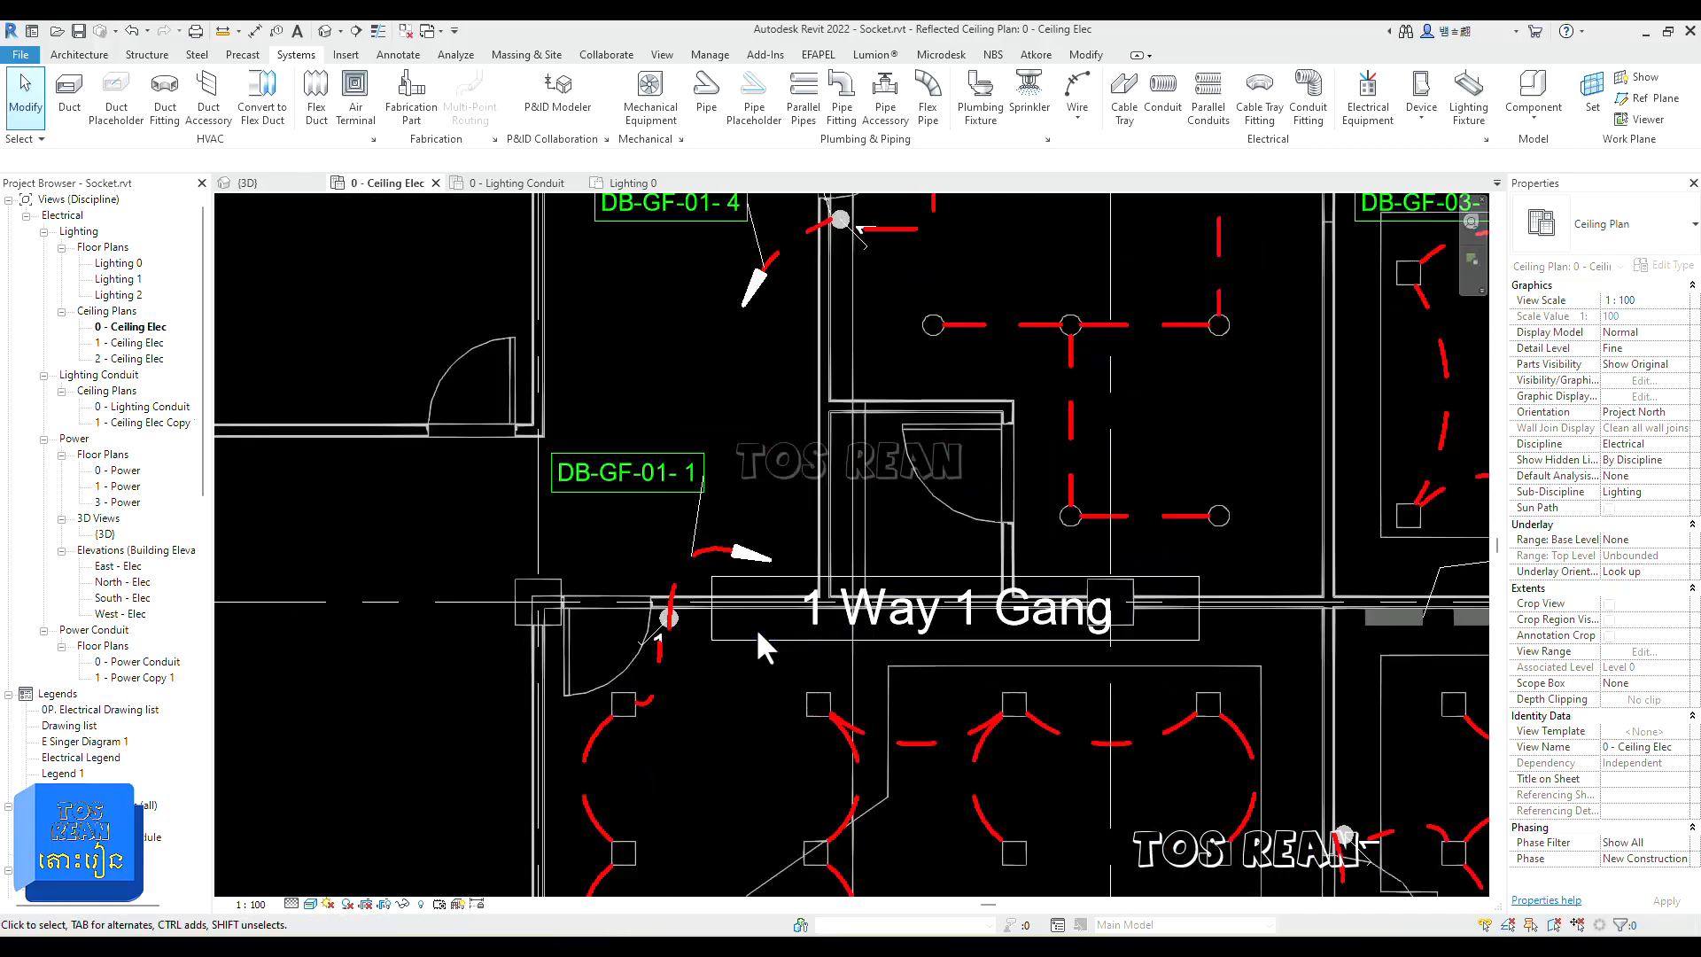
click(943, 646)
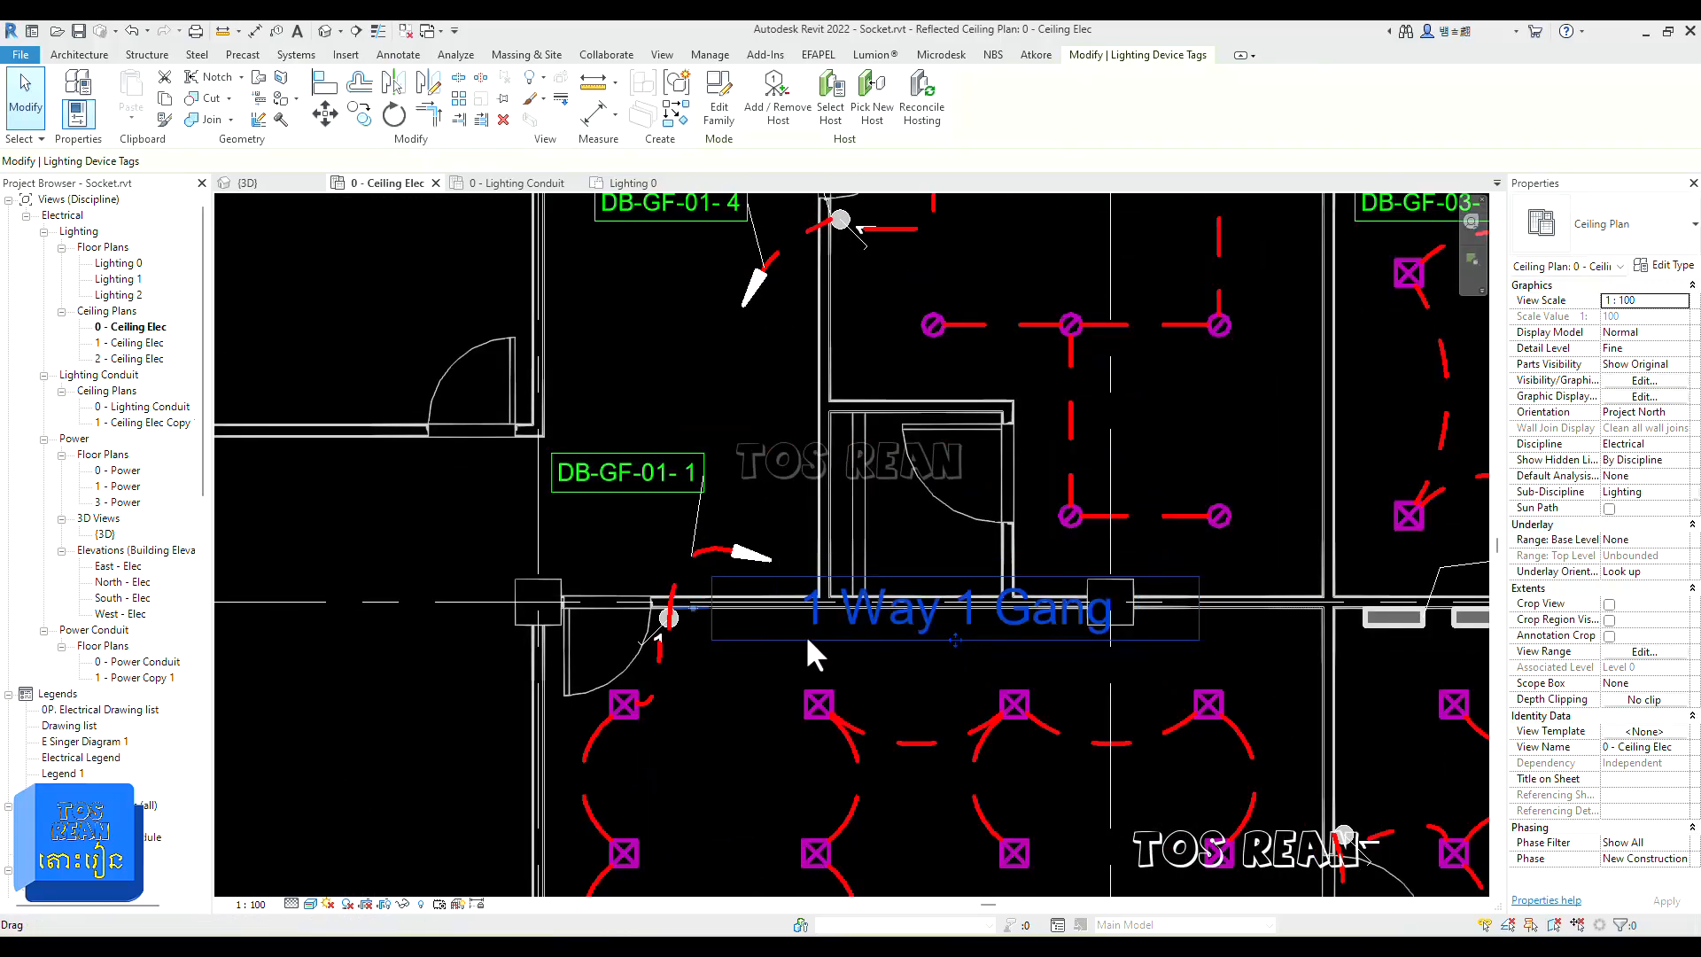
drag(396, 602, 385, 556)
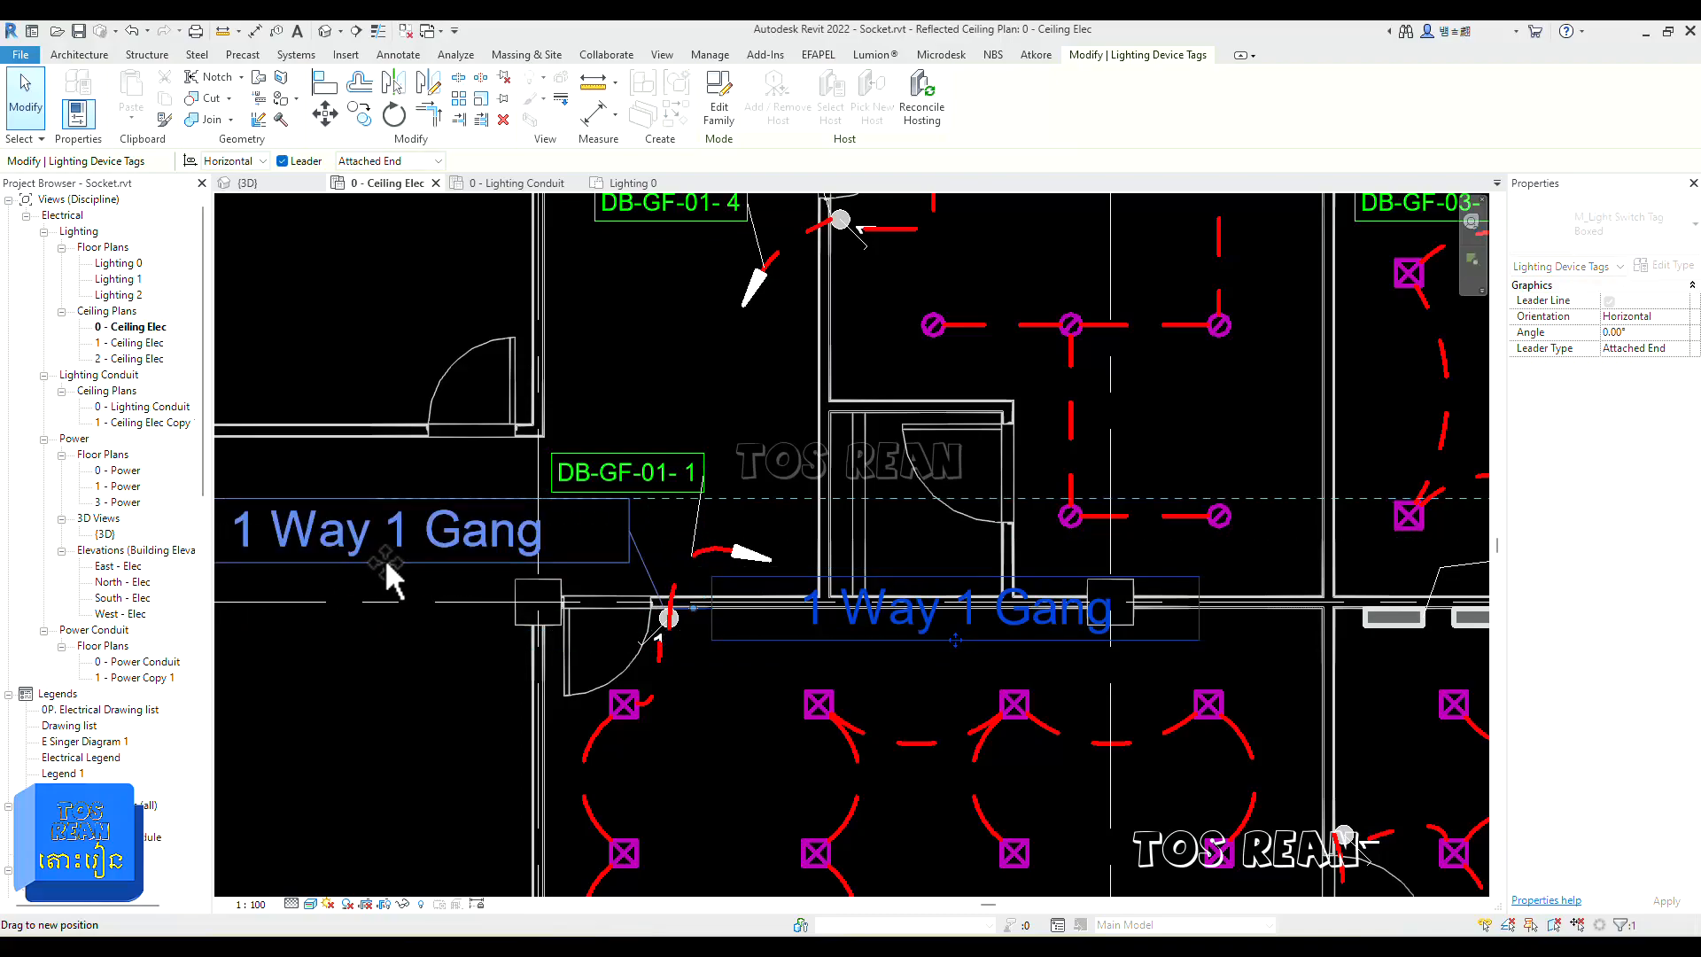
click(764, 707)
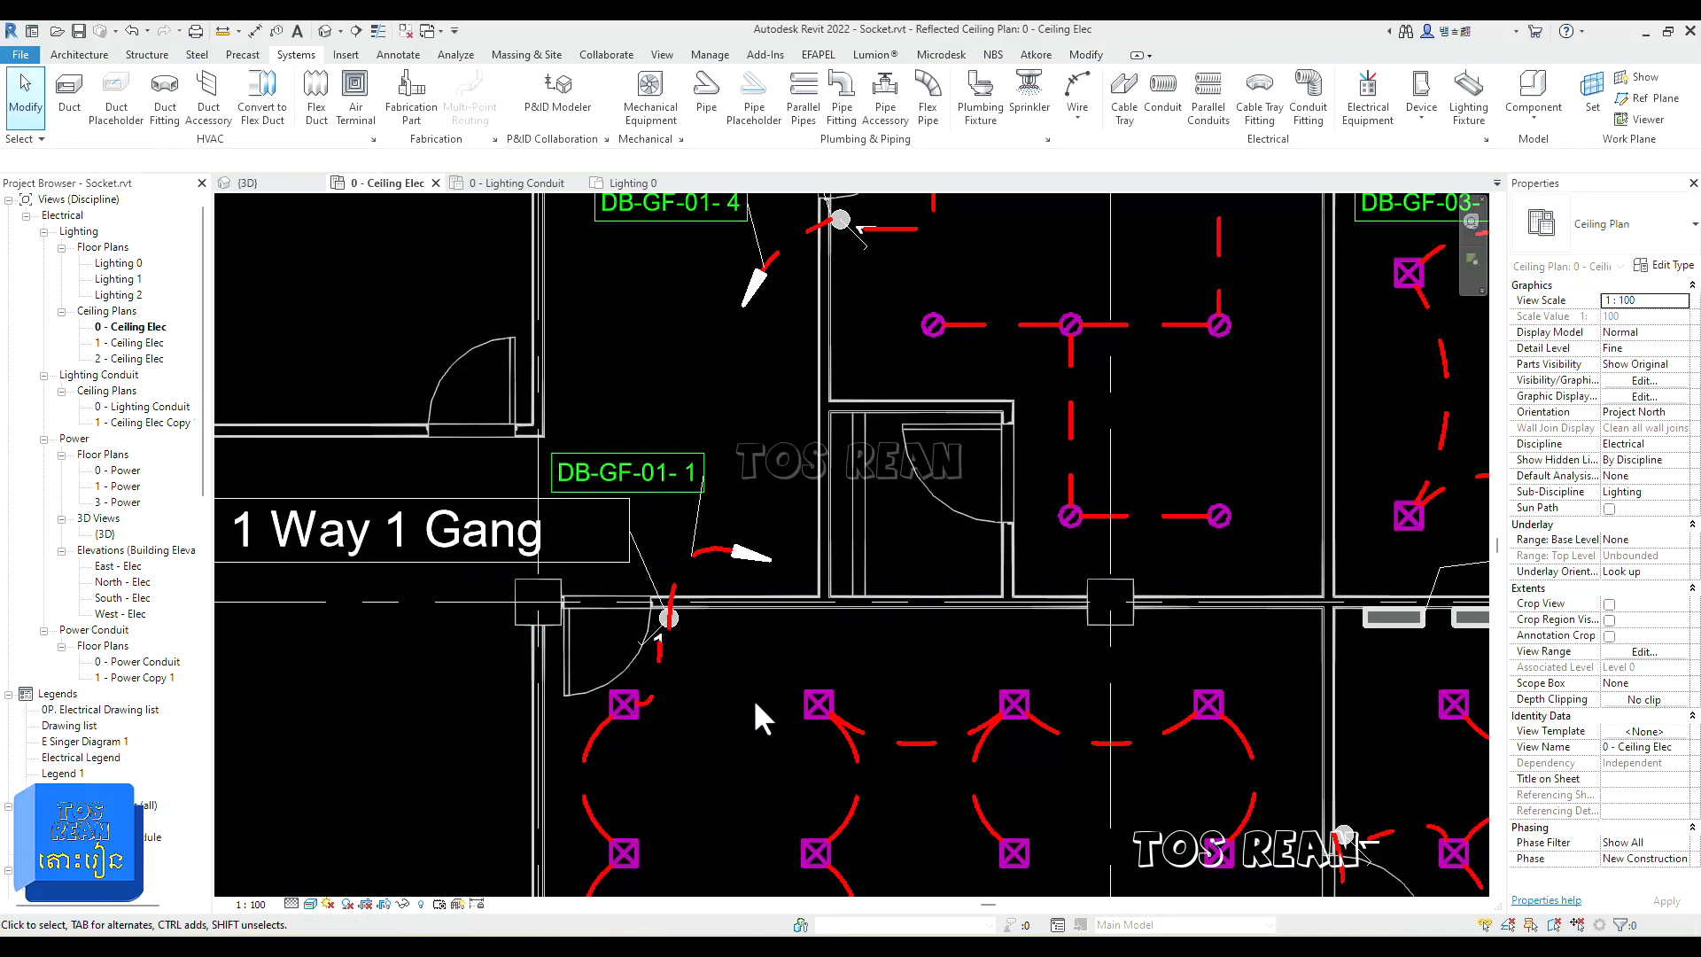
Step: Open the 0 - Power Conduit floor plan and try to tag the duplex receptacle beside the dining room's door by category
scroll(753, 704, down, 5)
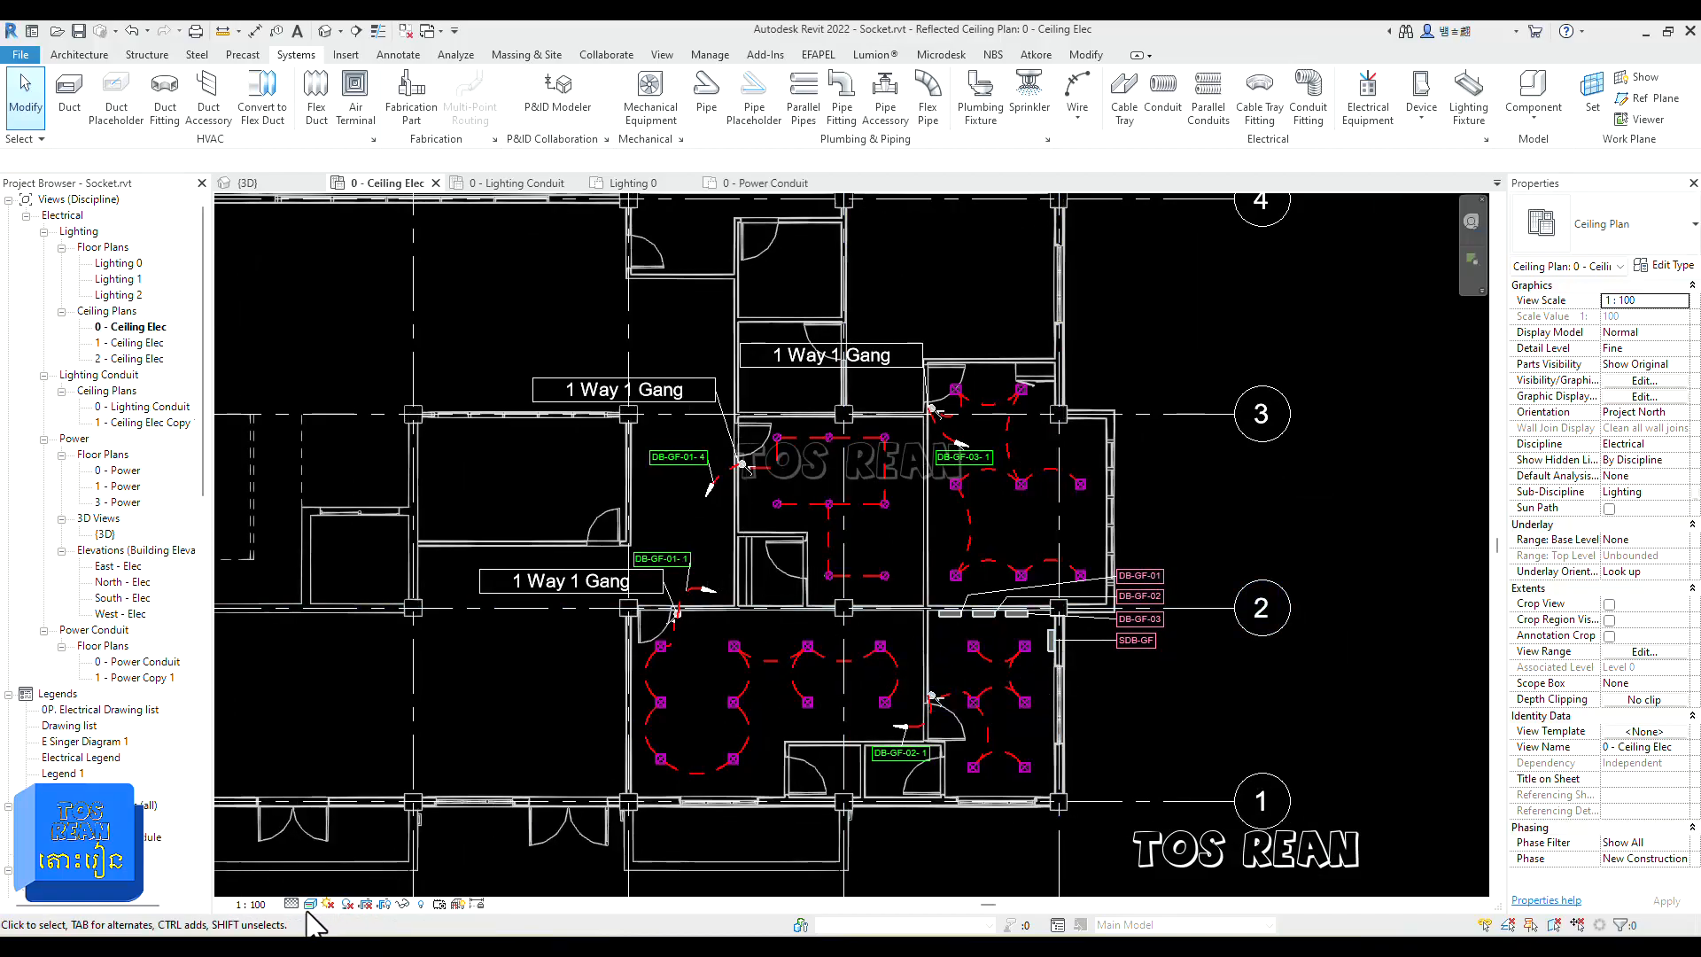
double_click(135, 664)
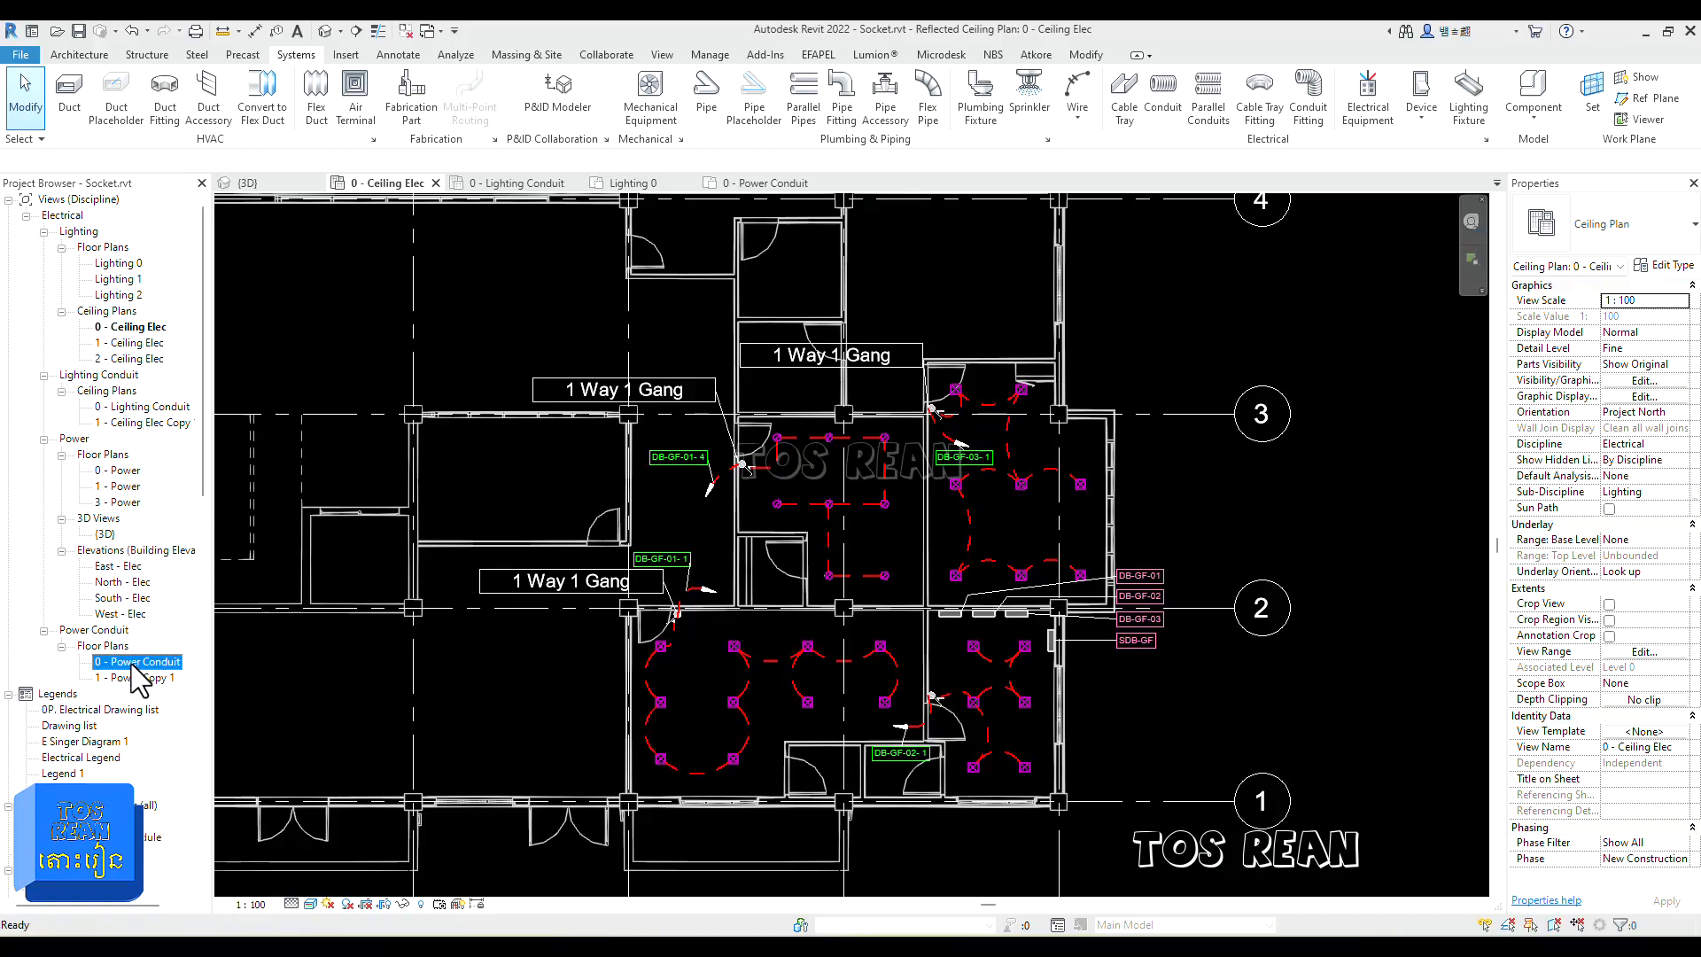
scroll(759, 655, up, 6)
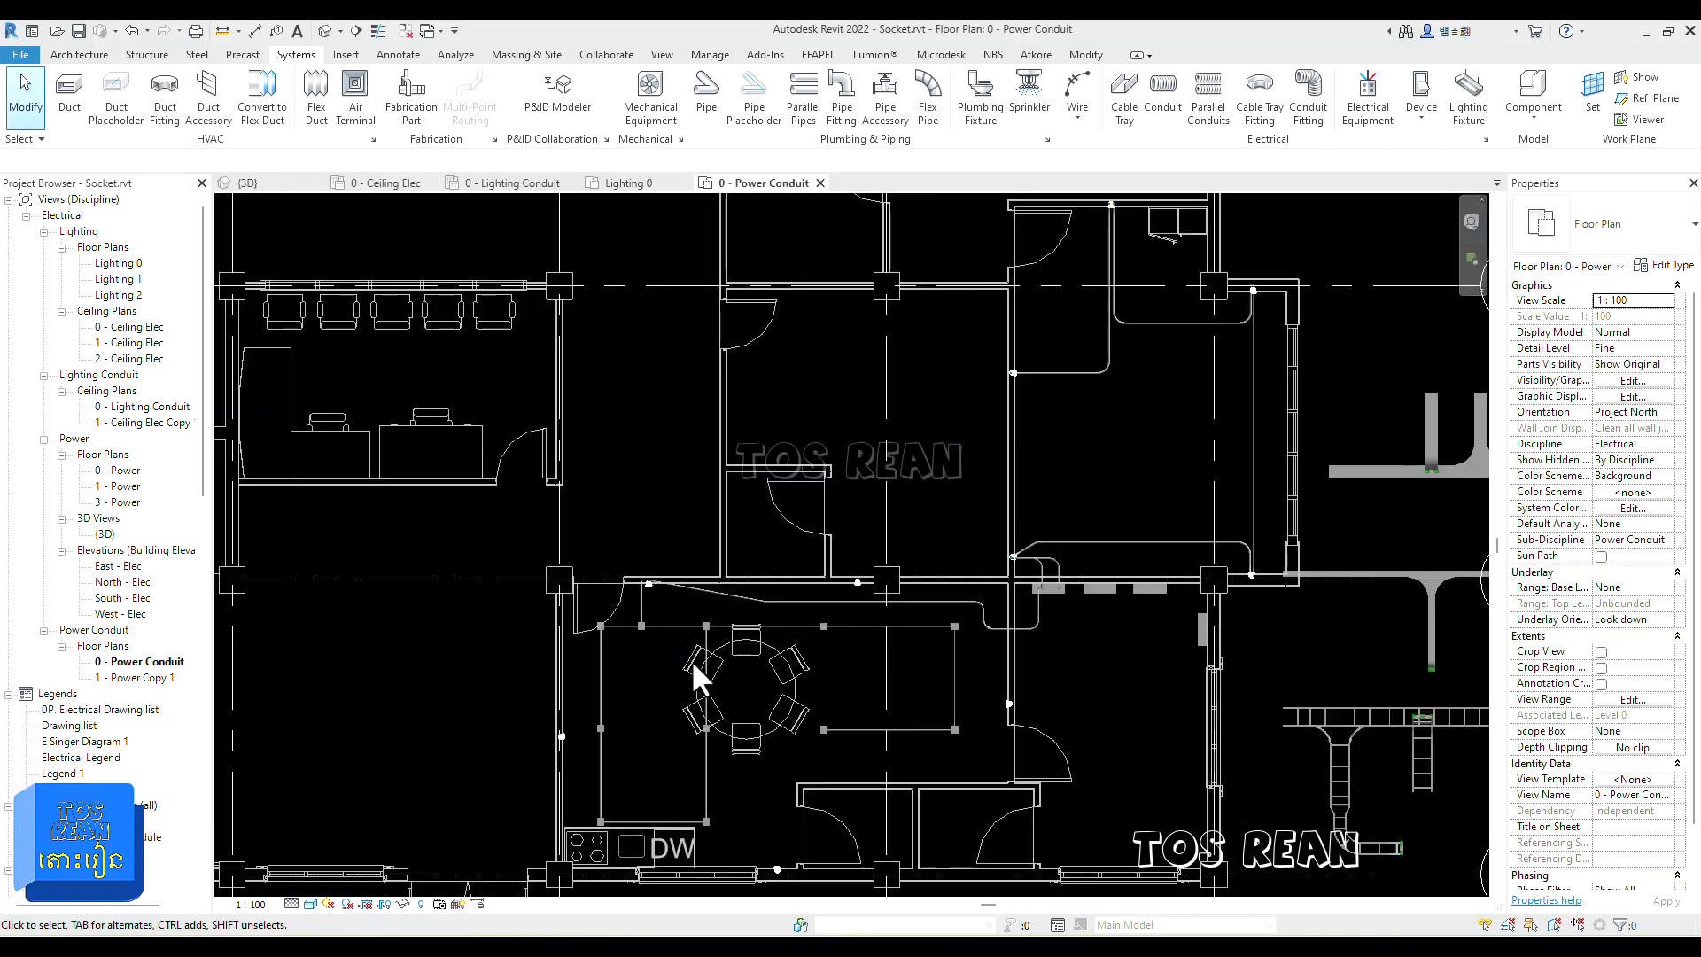
scroll(612, 525, up, 1)
middle_drag(650, 558, 635, 497)
scroll(658, 579, up, 1)
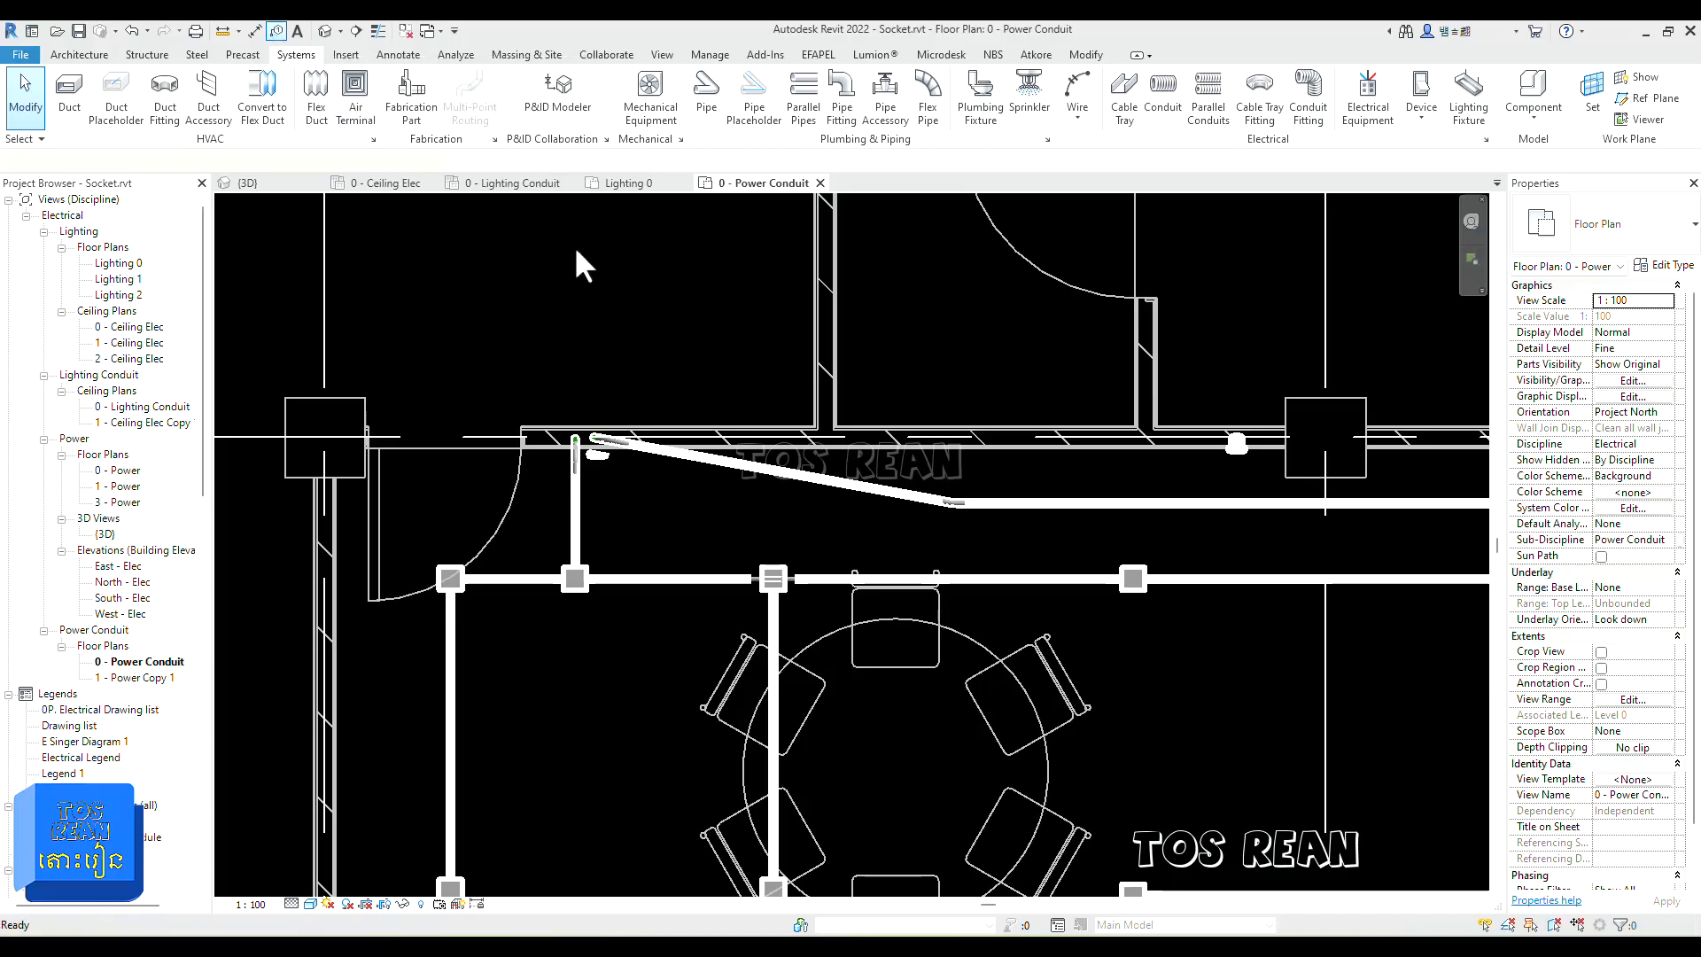
key(t)
key(g)
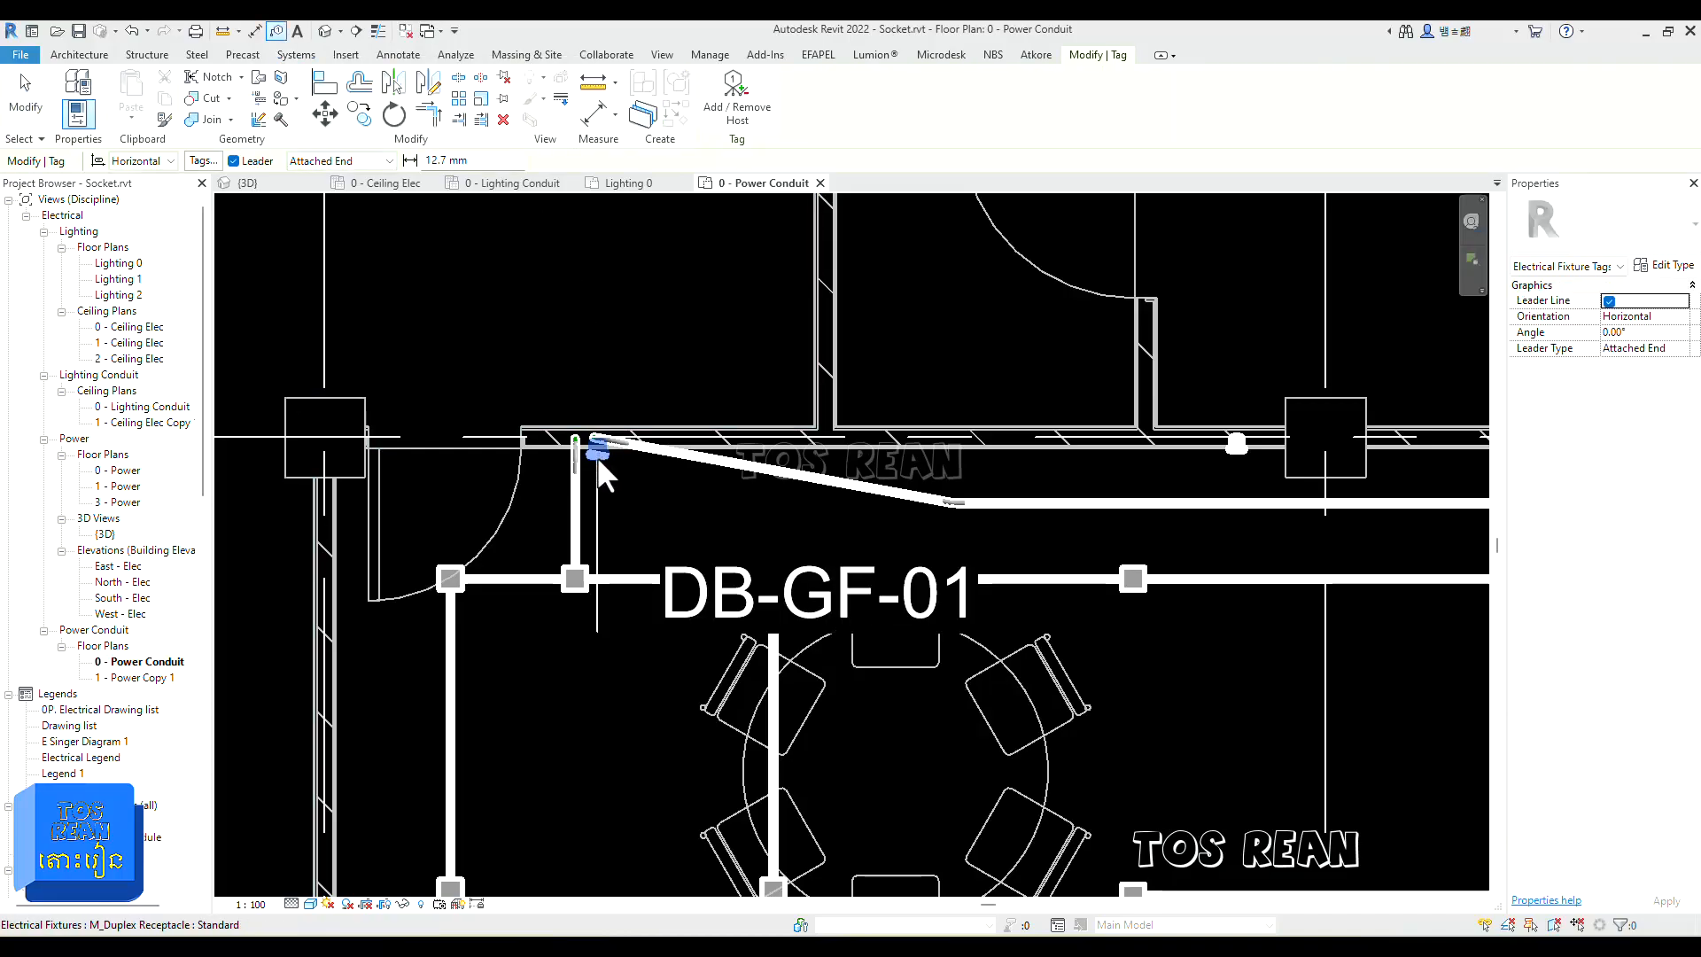
scroll(597, 455, down, 3)
middle_drag(597, 455, 613, 459)
middle_drag(579, 382, 572, 361)
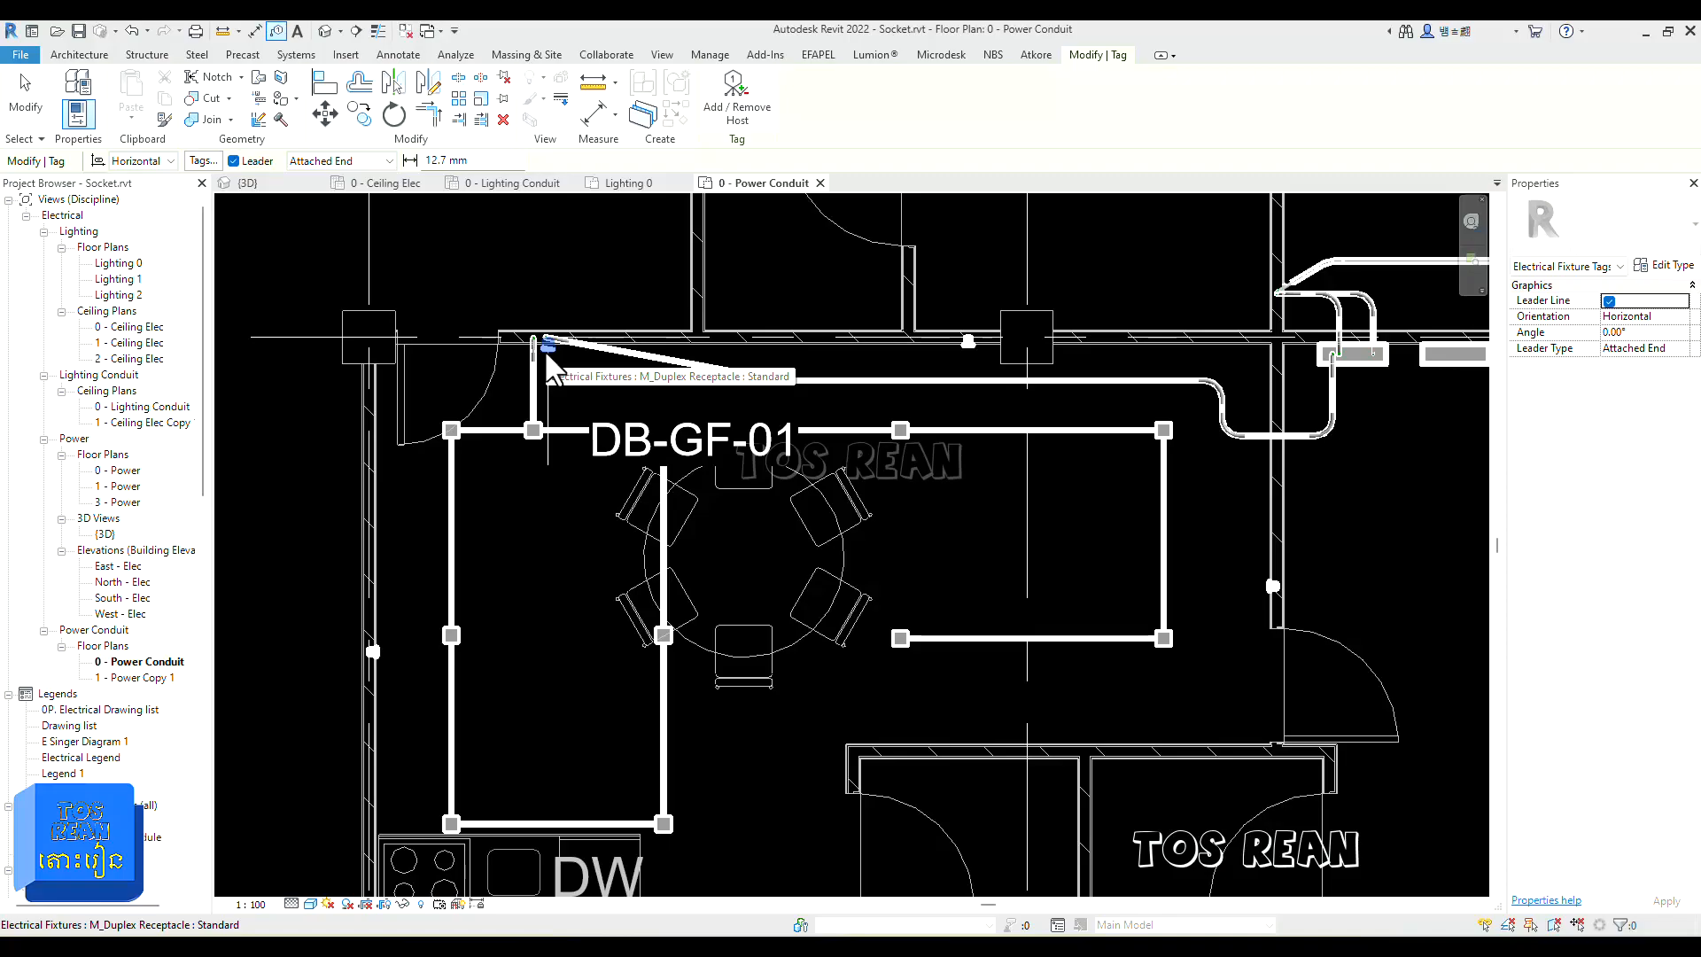
scroll(744, 354, down, 3)
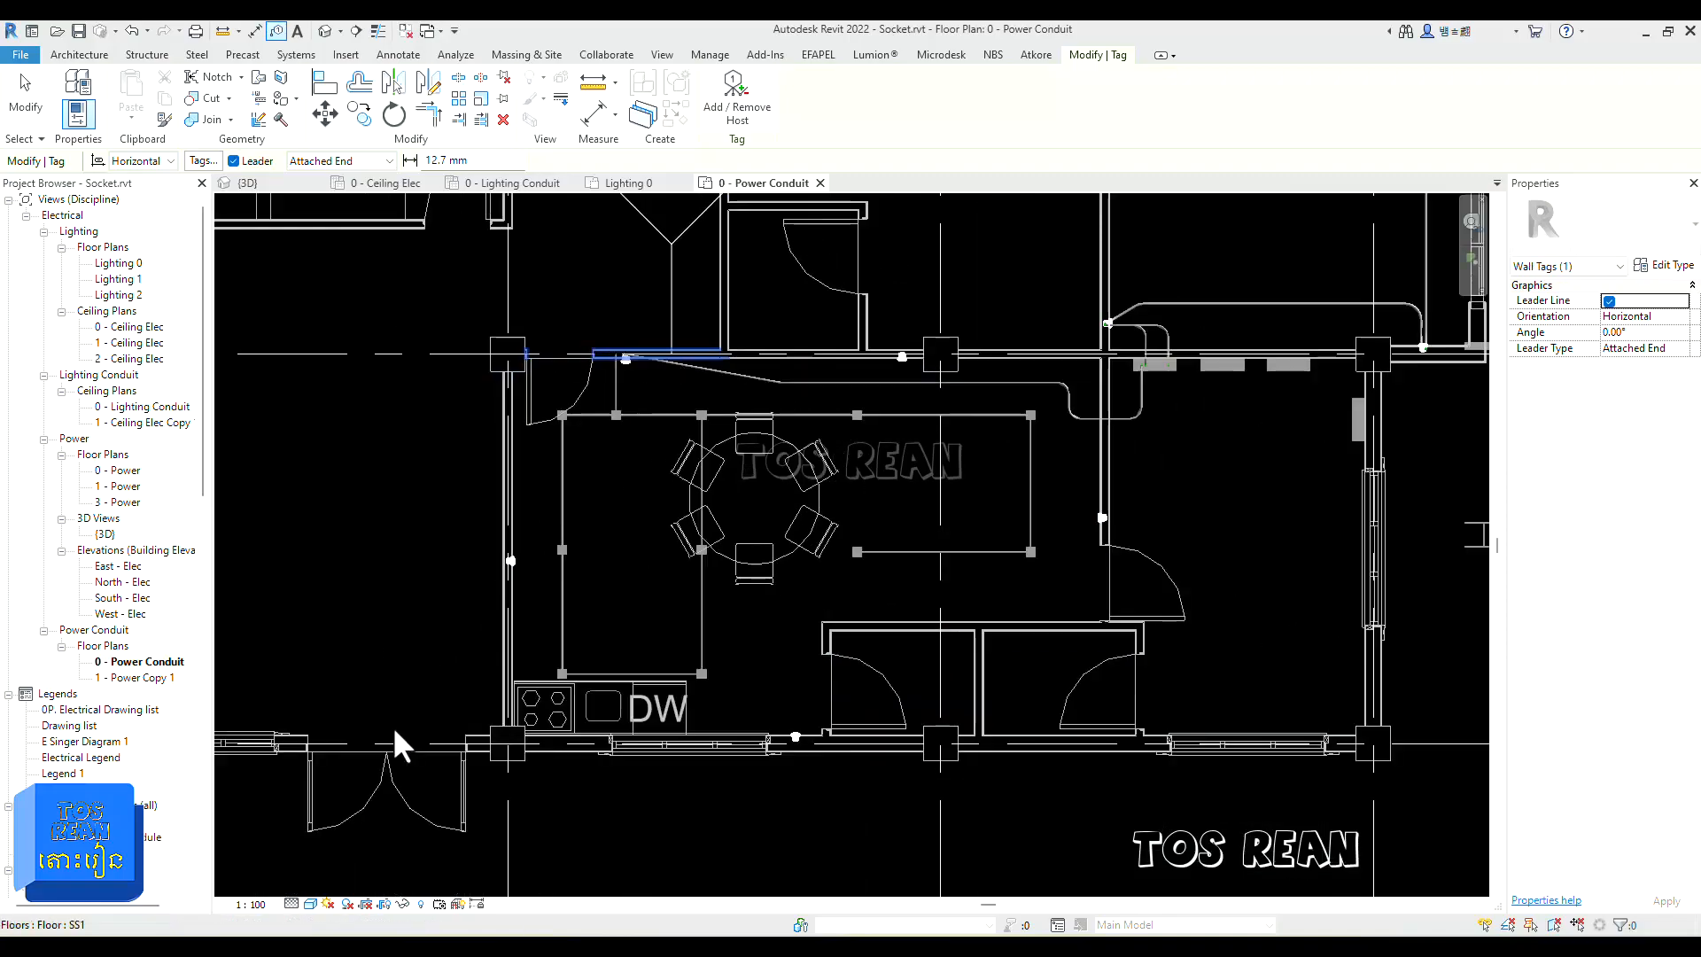
key(Escape)
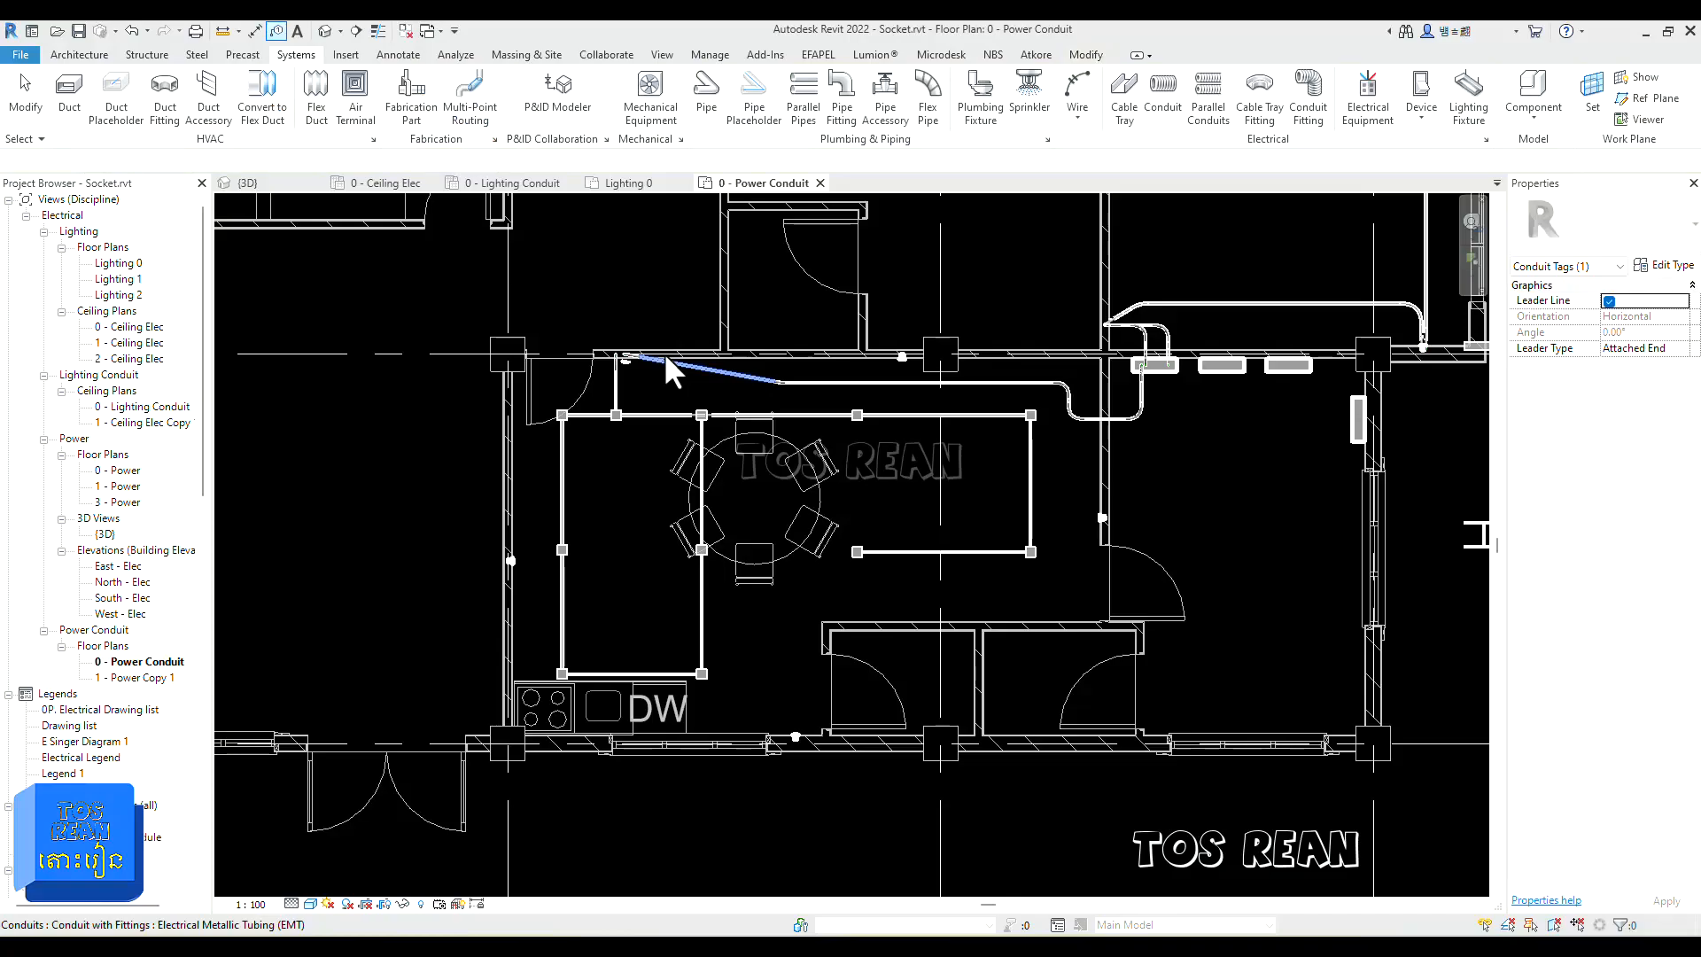
Step: Open the 0 - Power floor plan and tag the dining room's home-run wire near the panelboards by category, with a leader
key(Escape)
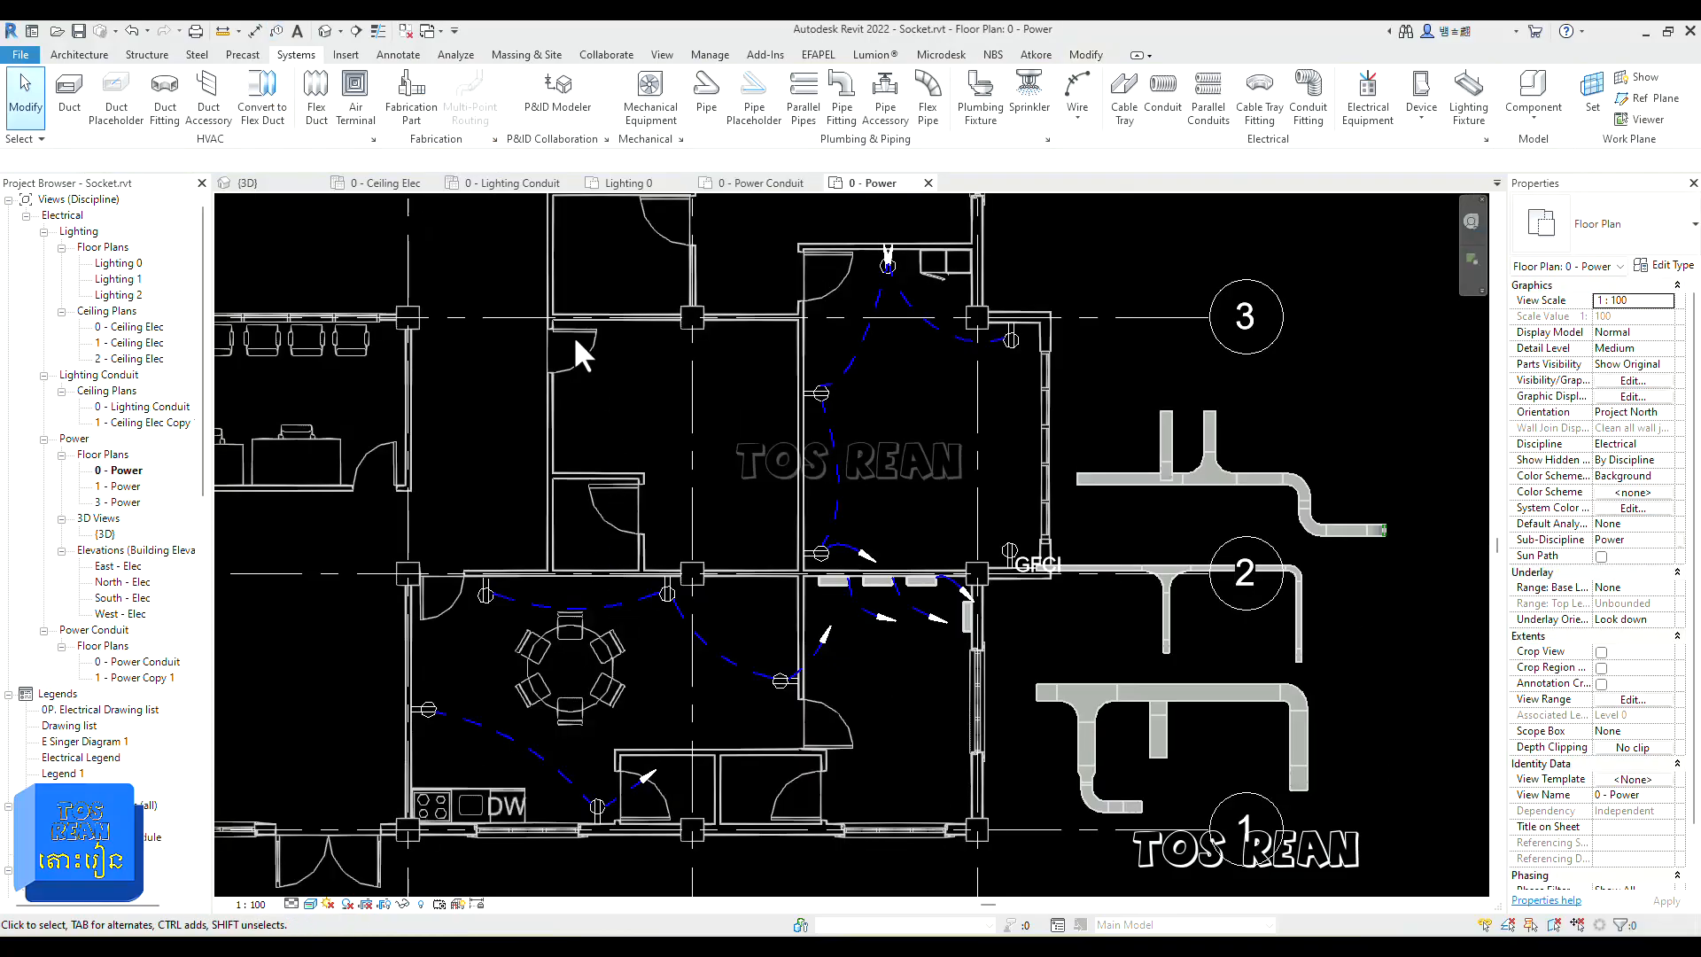
click(276, 33)
scroll(850, 676, up, 2)
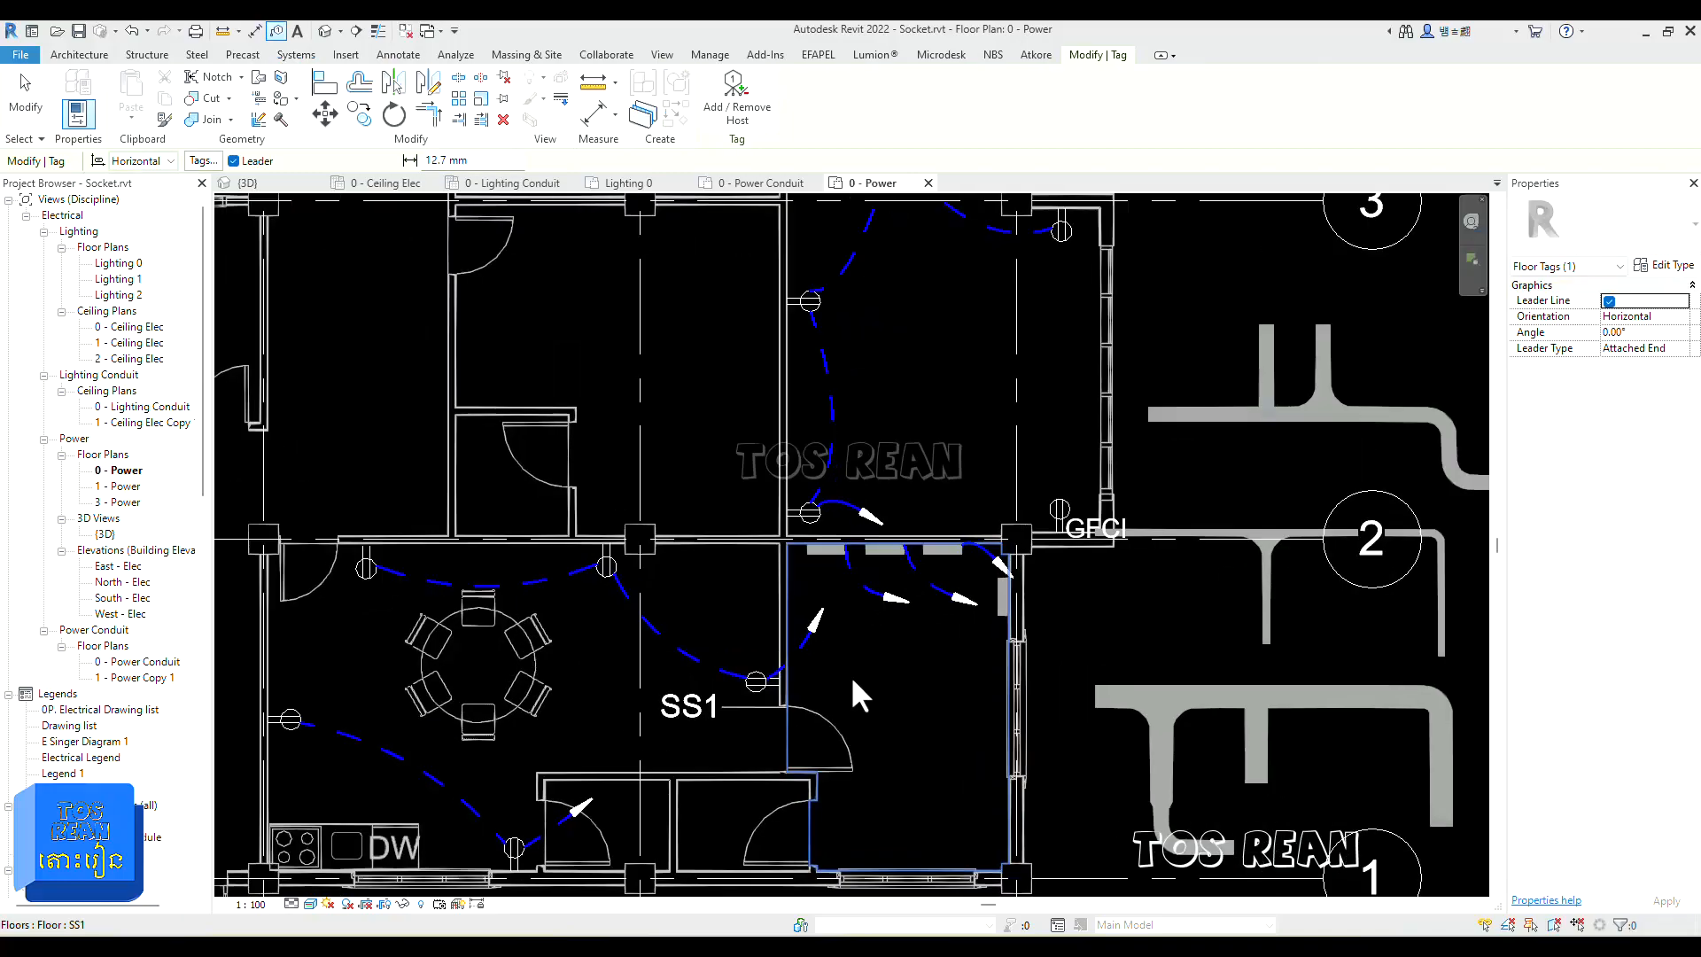
scroll(851, 675, up, 3)
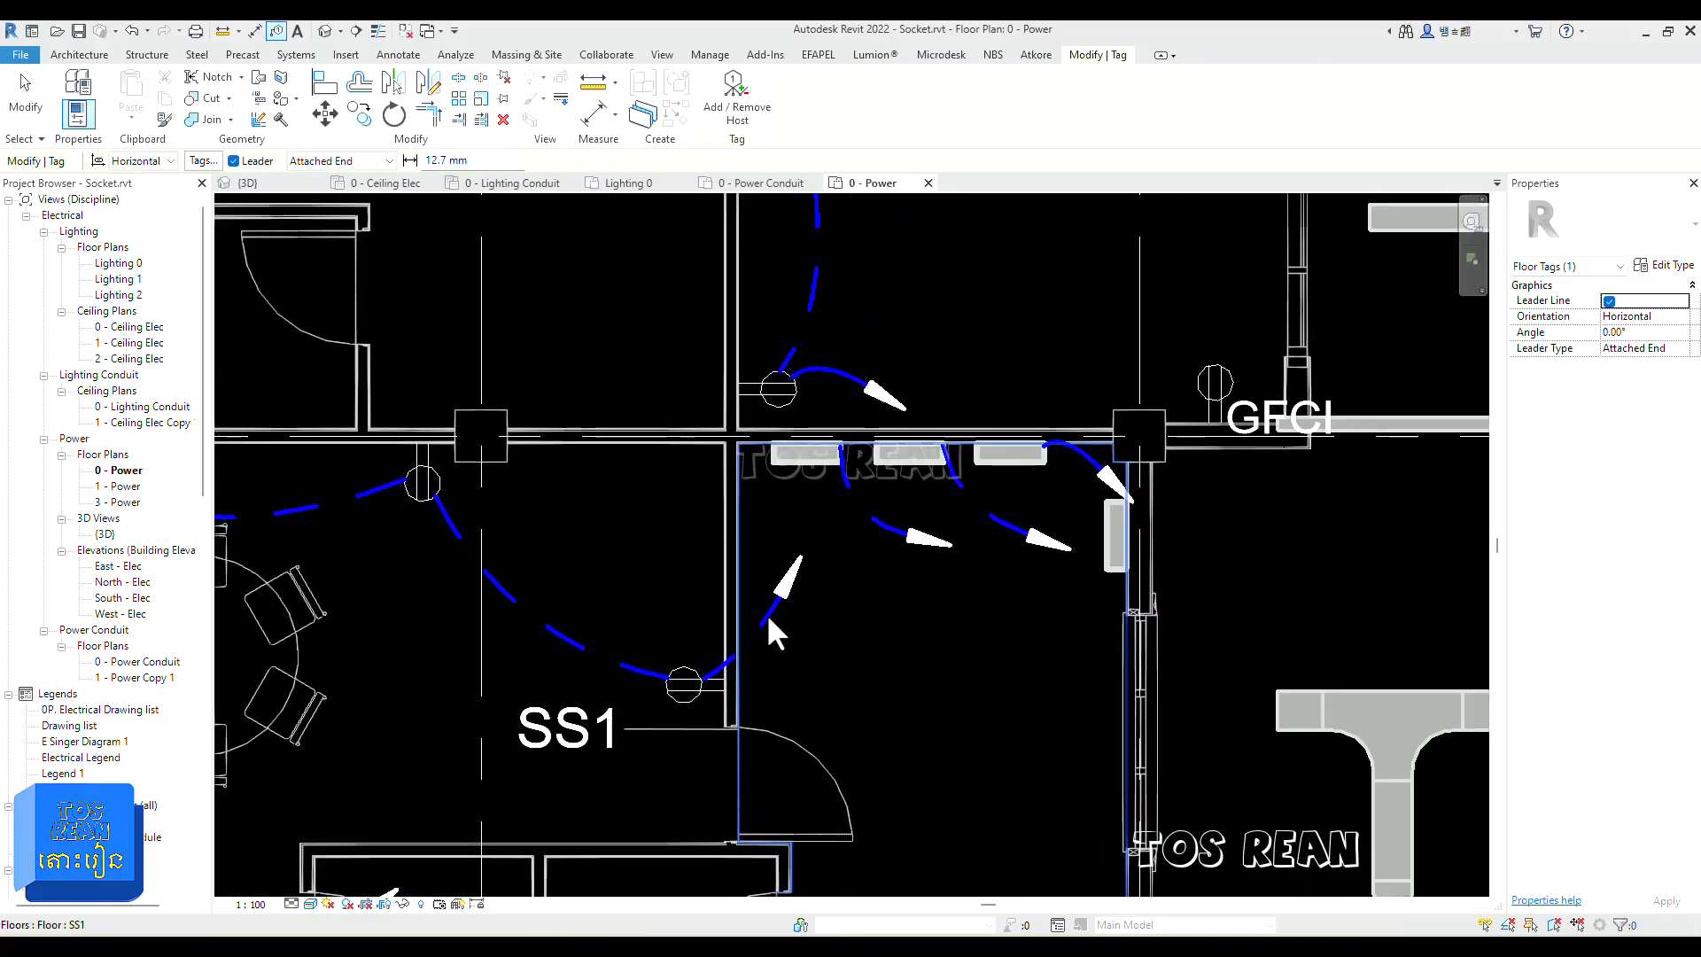
click(771, 618)
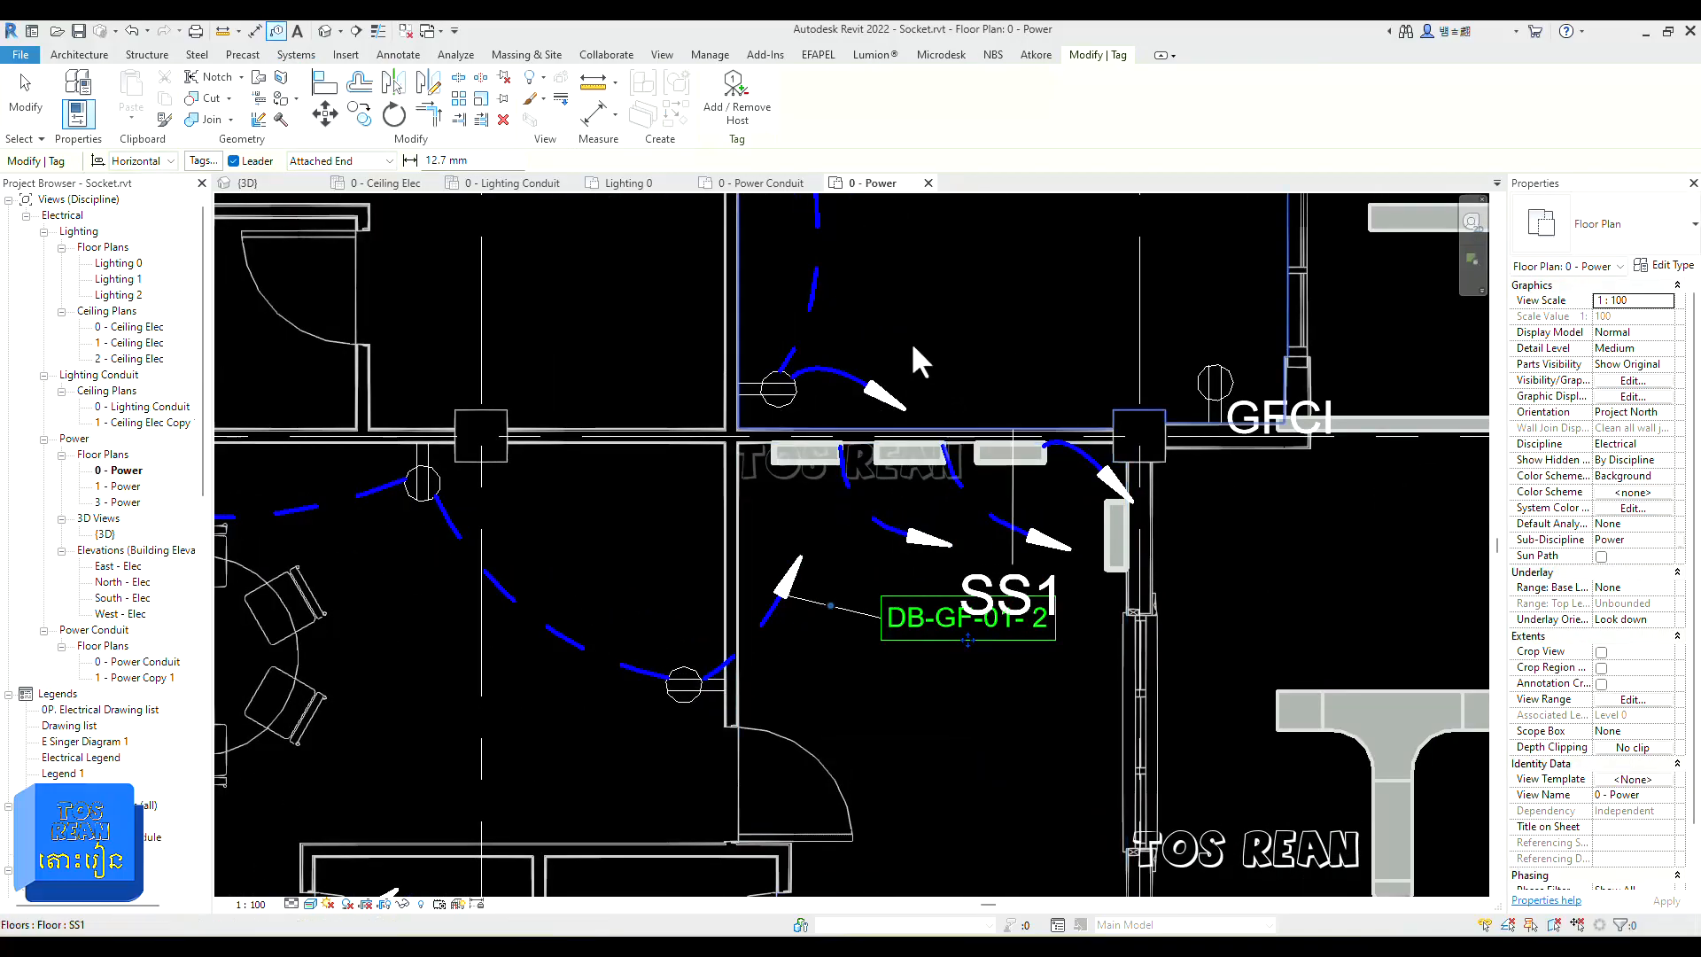
Step: Tag the home-run wire at the upper-right room's lower receptacle, with a leader, and end tagging
click(838, 365)
scroll(955, 354, down, 1)
middle_drag(956, 356, 880, 712)
scroll(927, 543, down, 1)
middle_drag(929, 544, 922, 581)
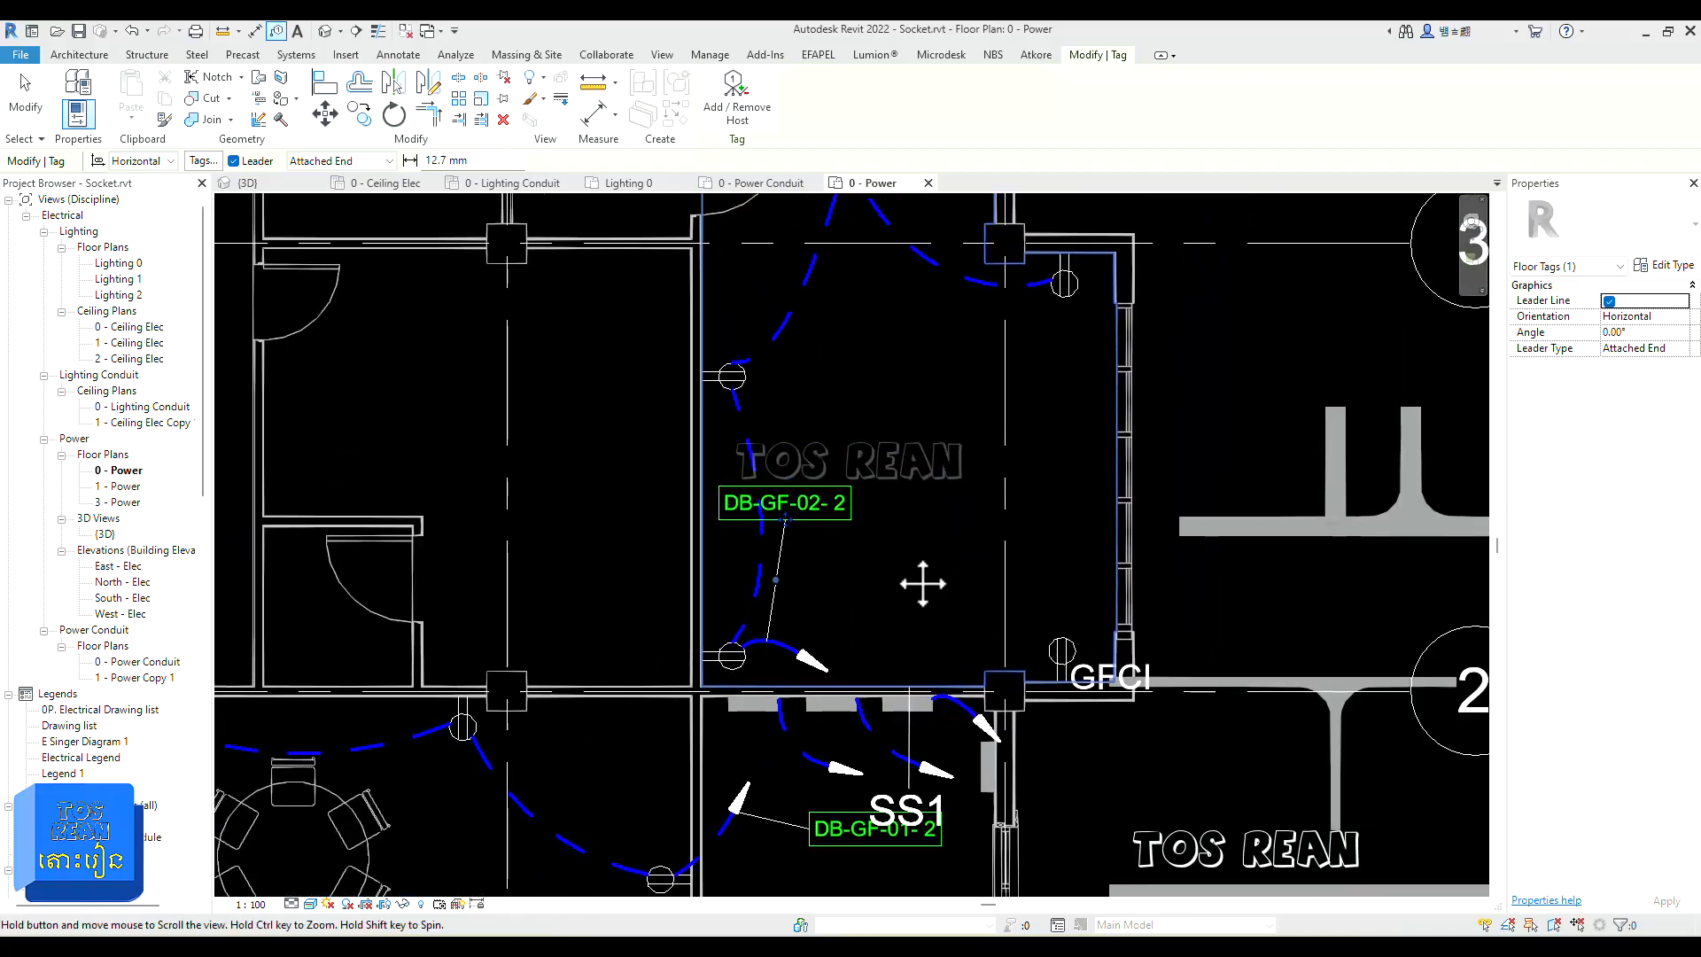
key(Escape)
key(Escape)
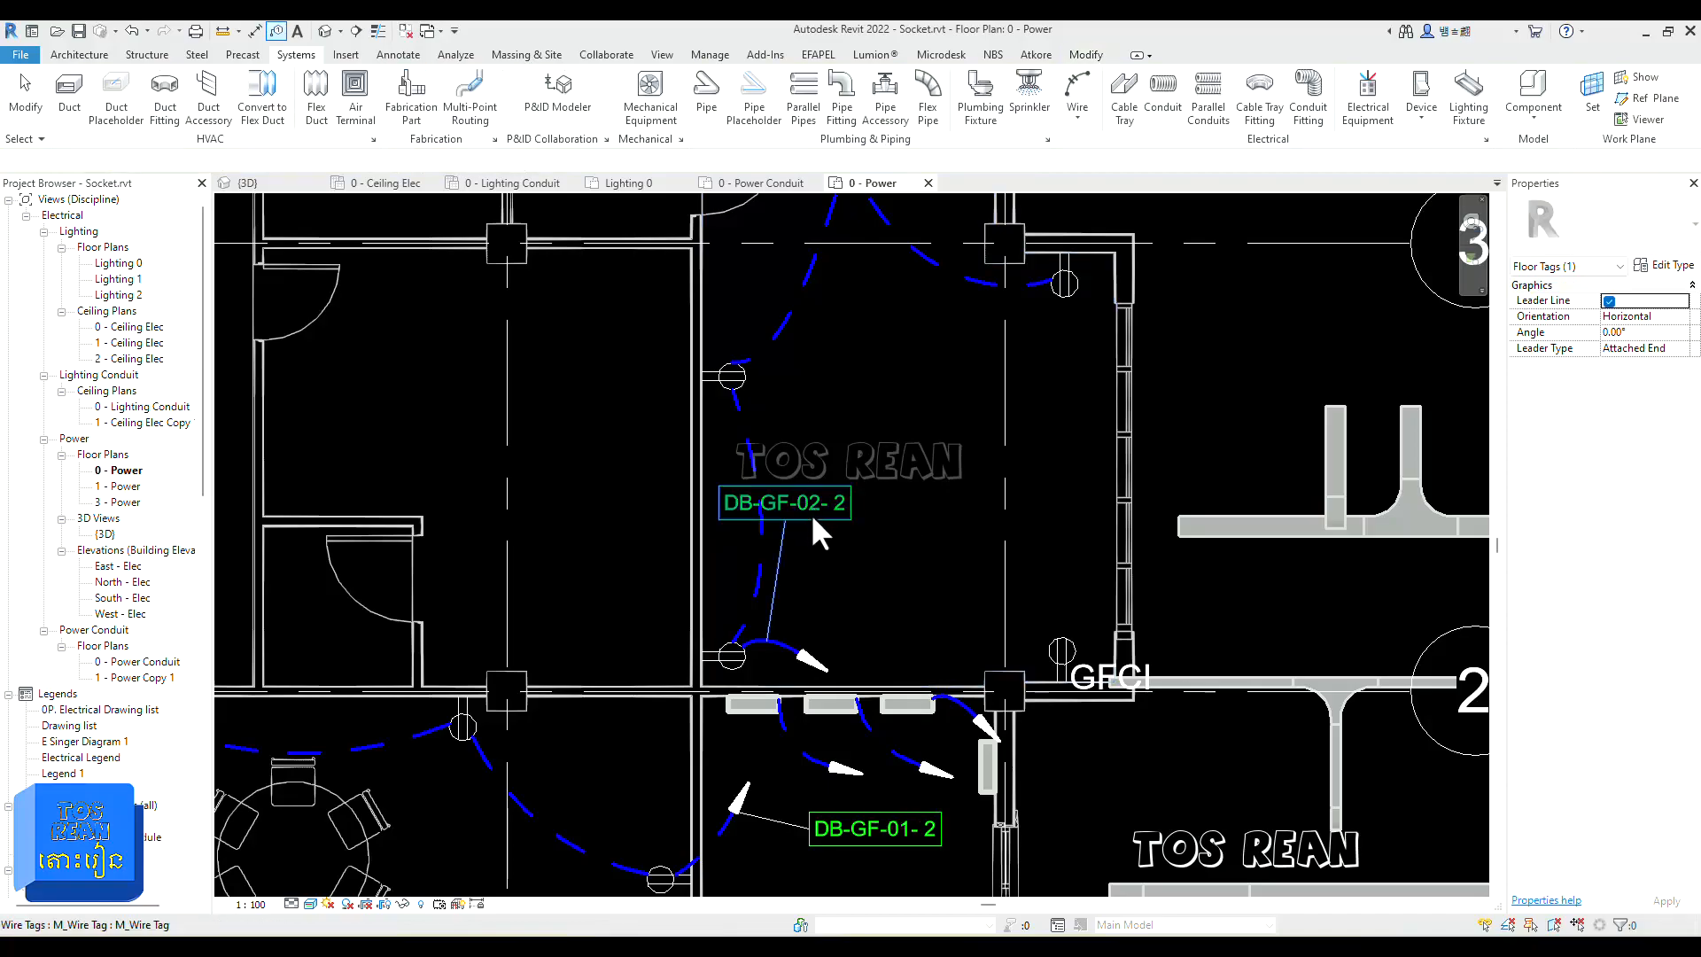
Step: Move the upper-right room's home-run wire tag down and to the right, just above the wire's arrow
click(784, 519)
drag(783, 518, 872, 581)
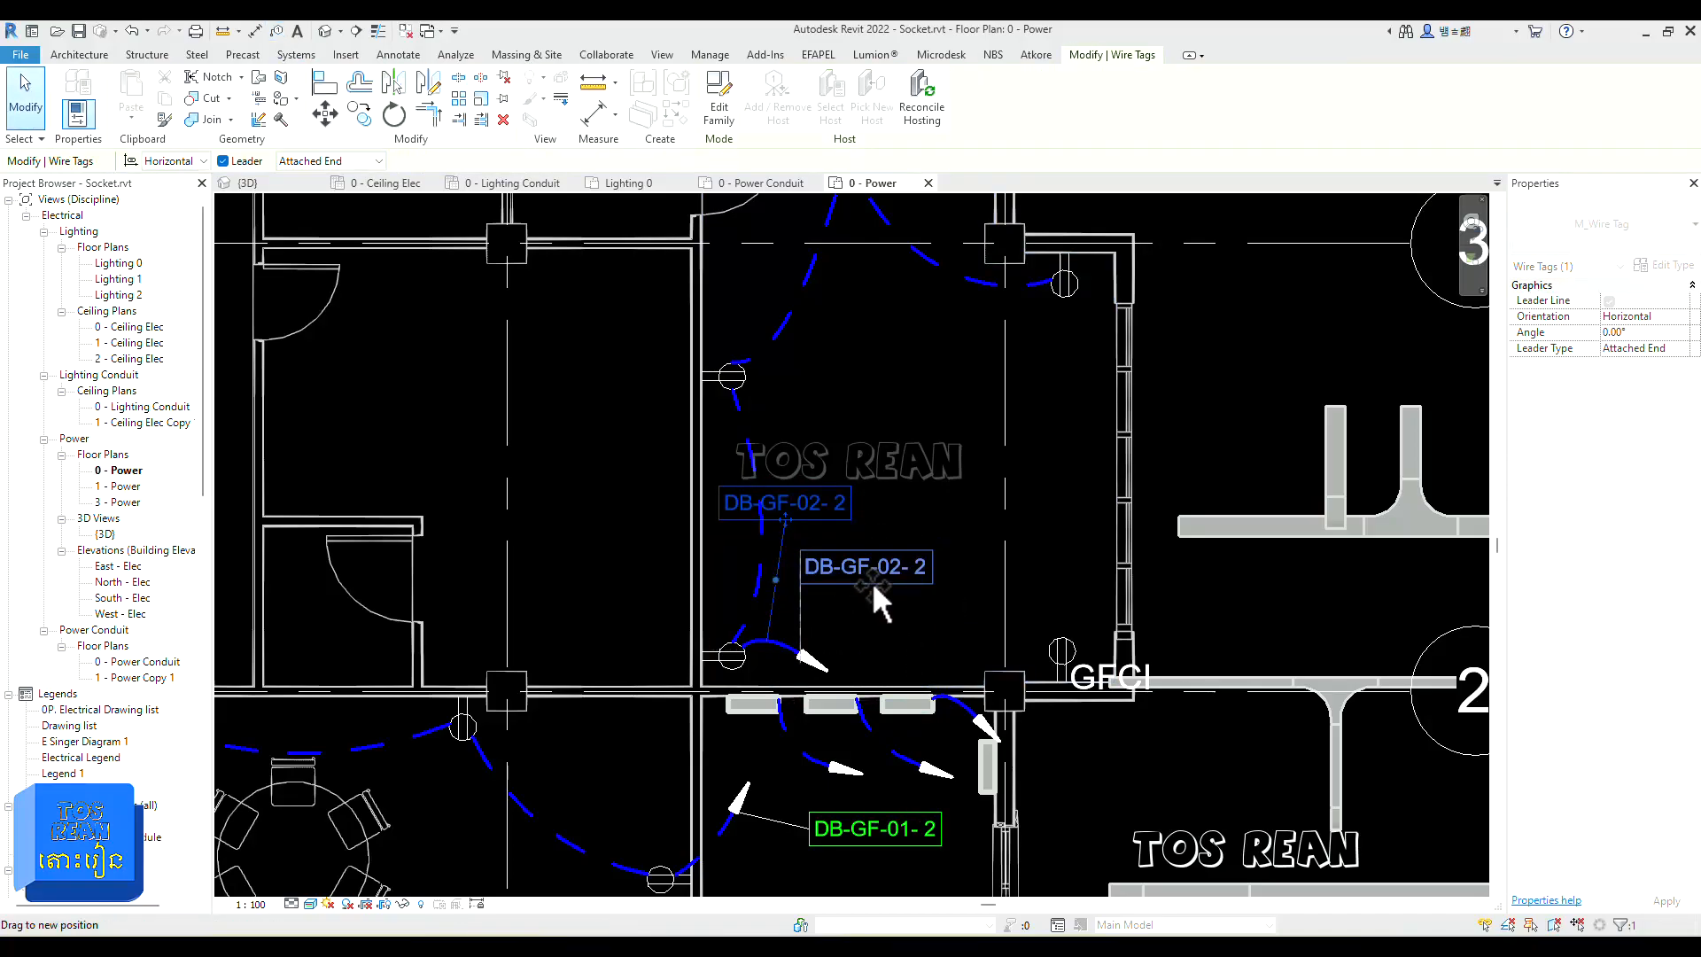
click(789, 764)
Step: Move the dining room's home-run wire tag below the wire's arrow, just above the door and slightly clear of the wall
scroll(797, 735, down, 1)
middle_drag(804, 710, 874, 566)
middle_drag(854, 792, 879, 682)
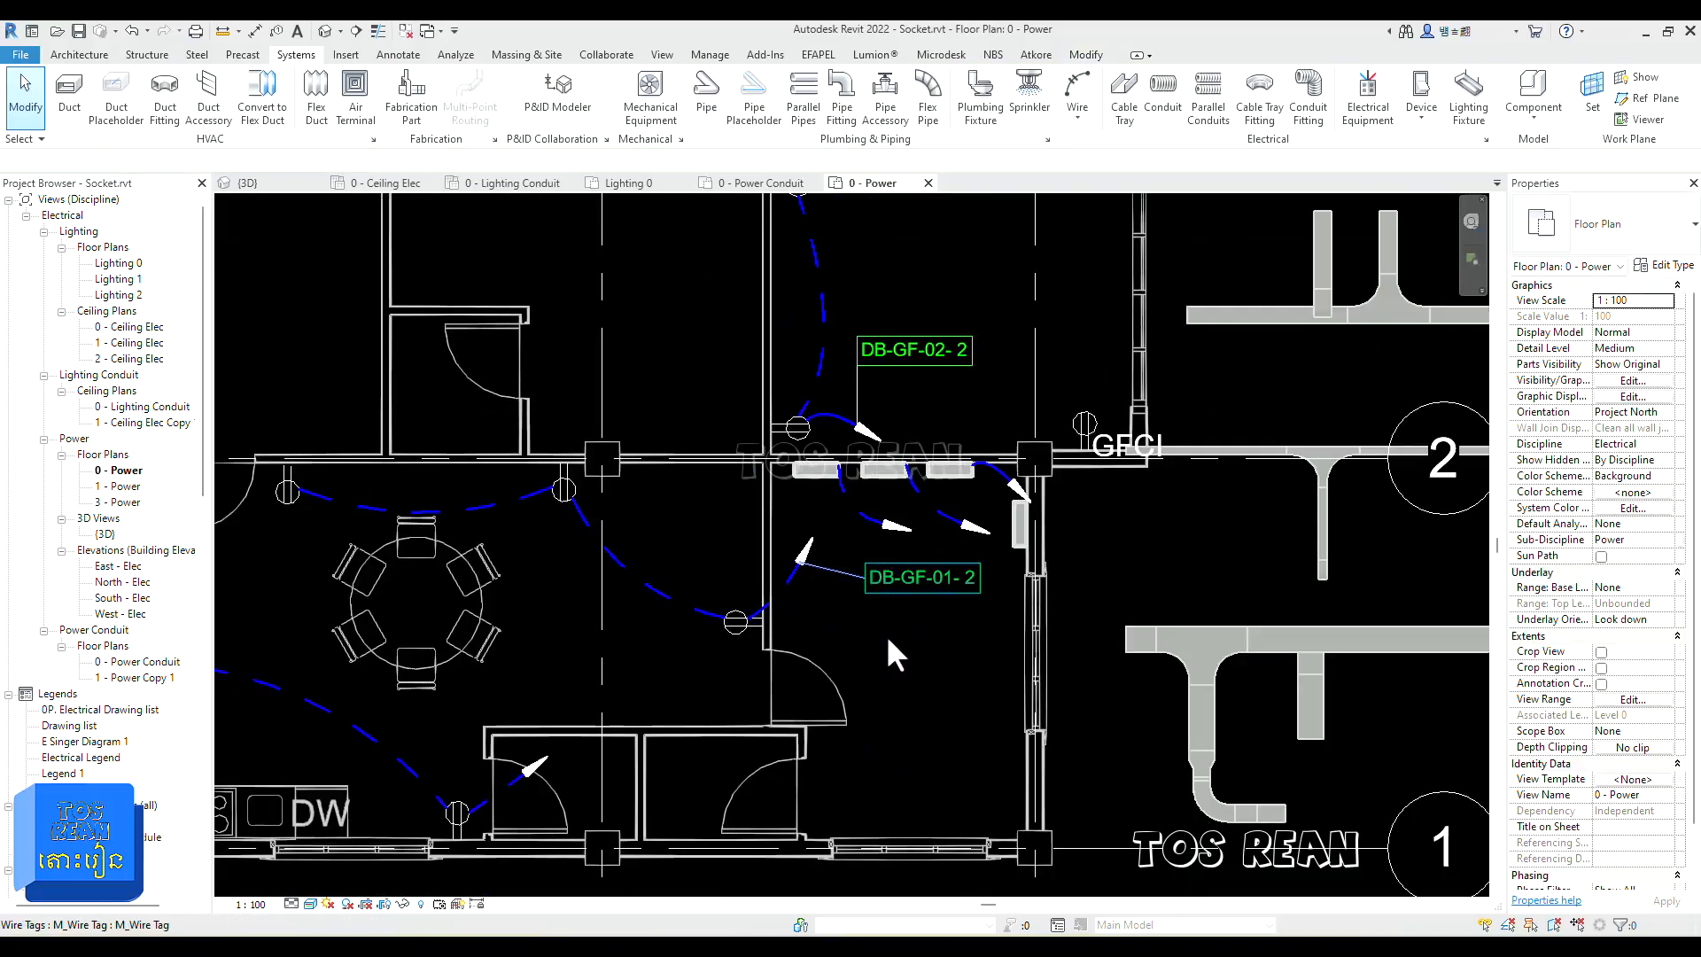
click(916, 591)
drag(922, 588, 852, 630)
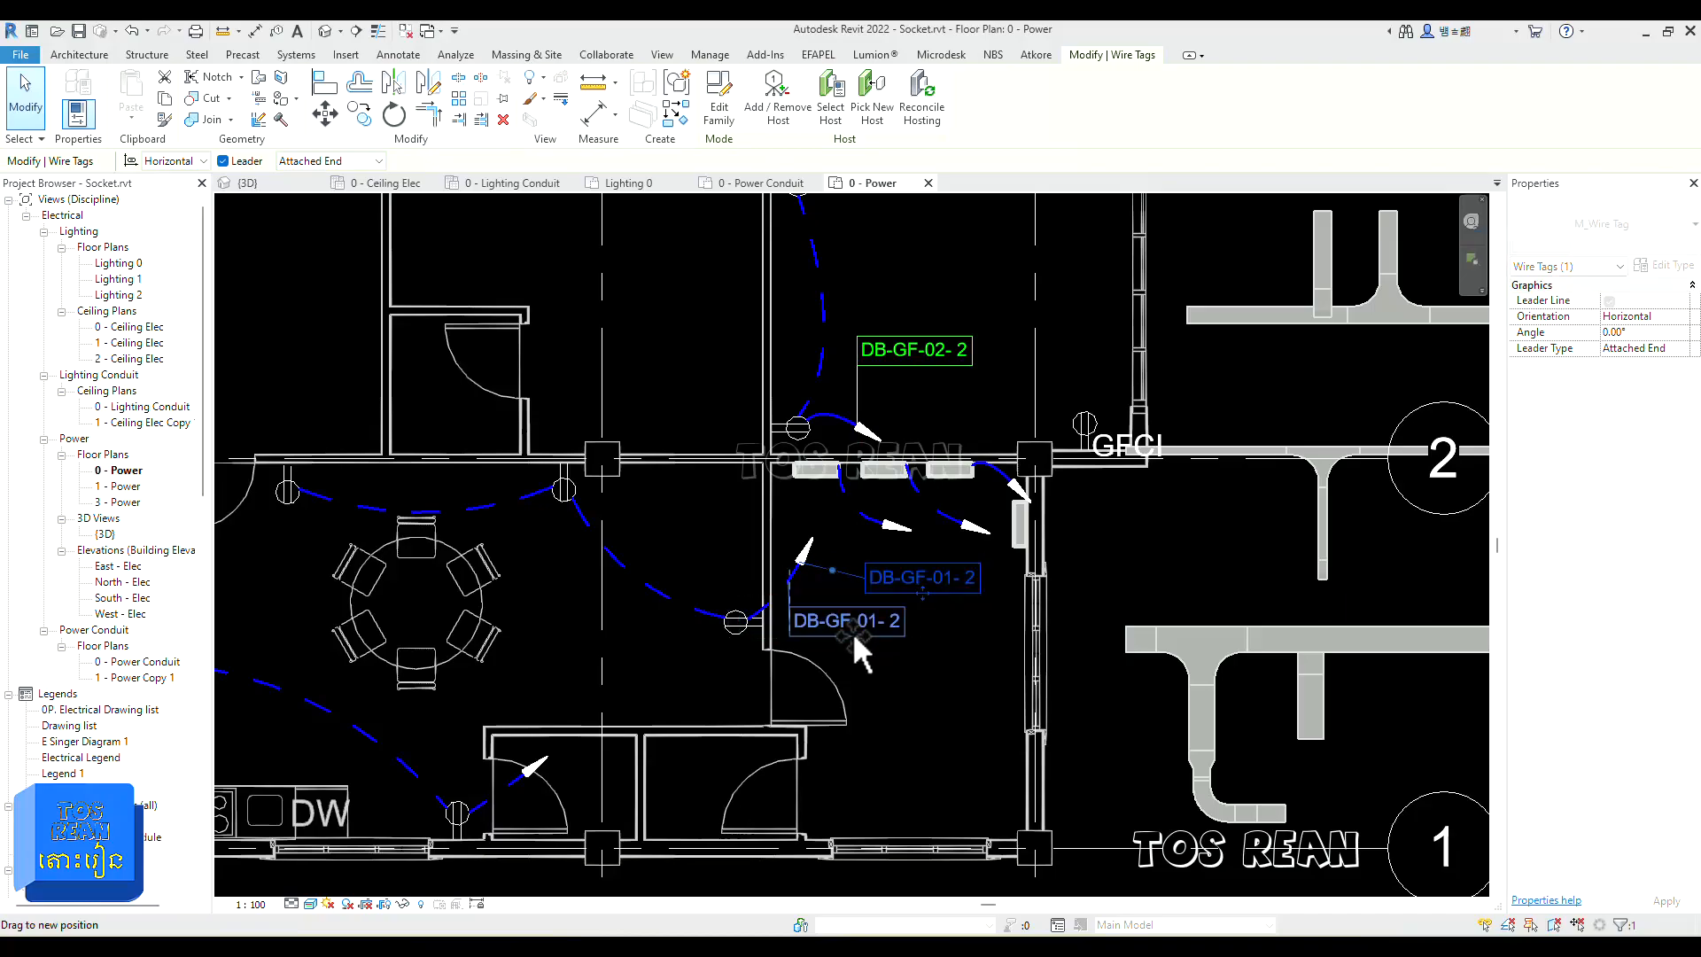
click(930, 692)
scroll(854, 646, up, 2)
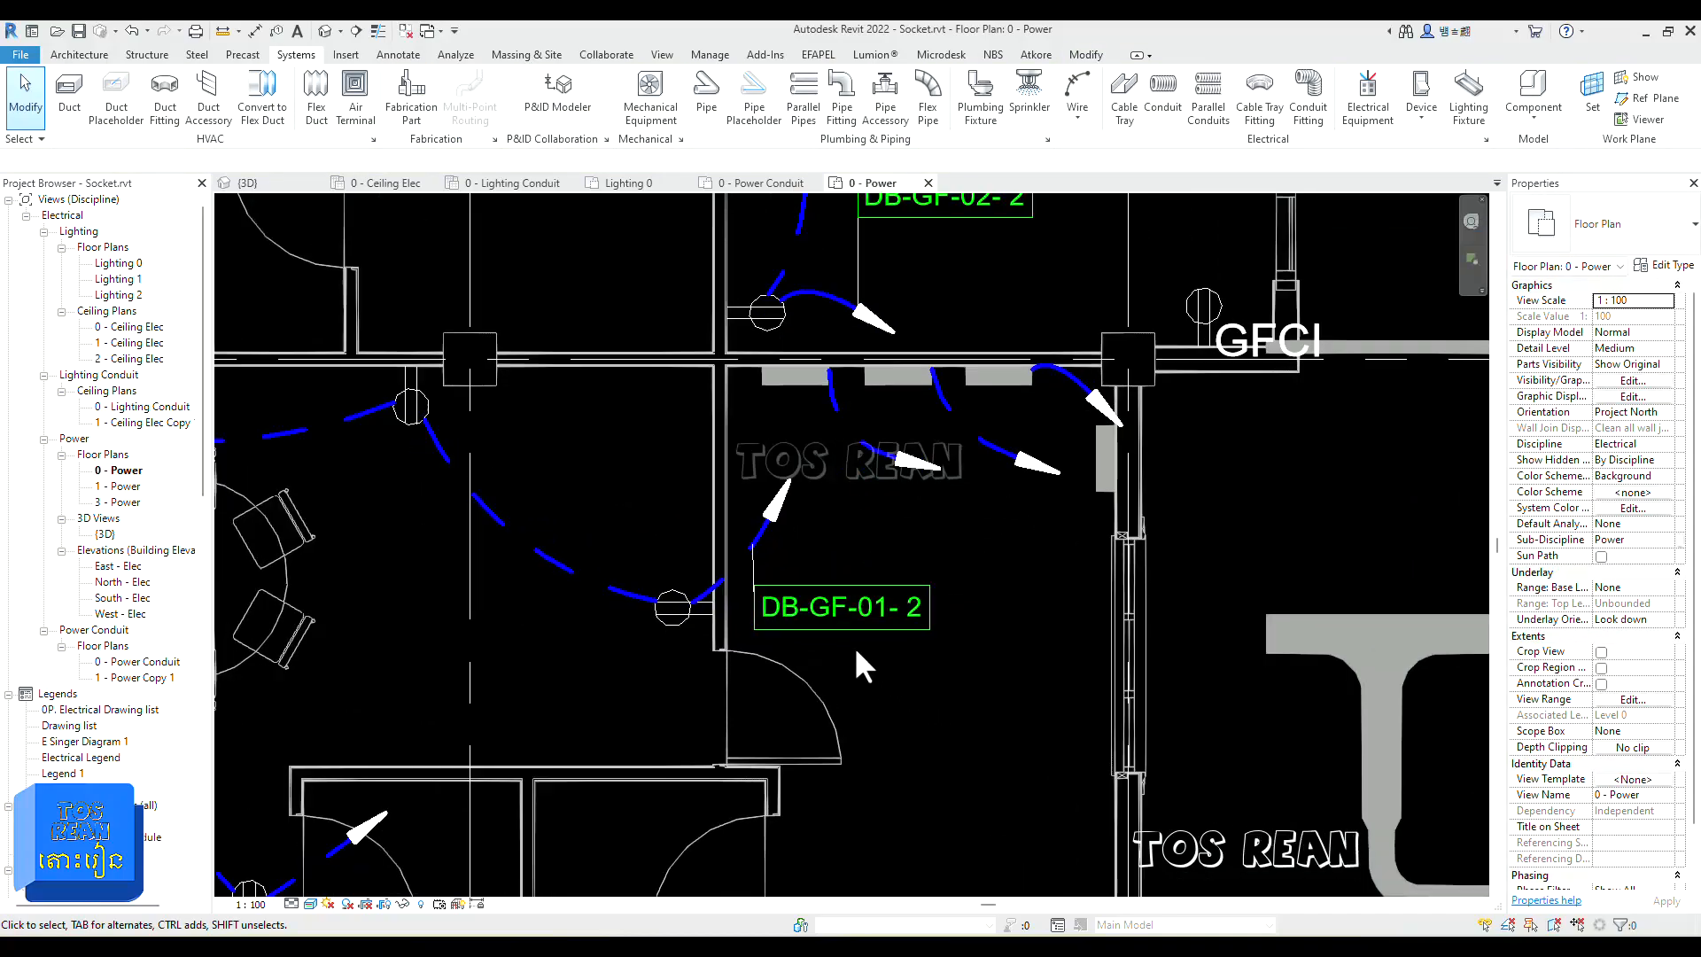
click(826, 611)
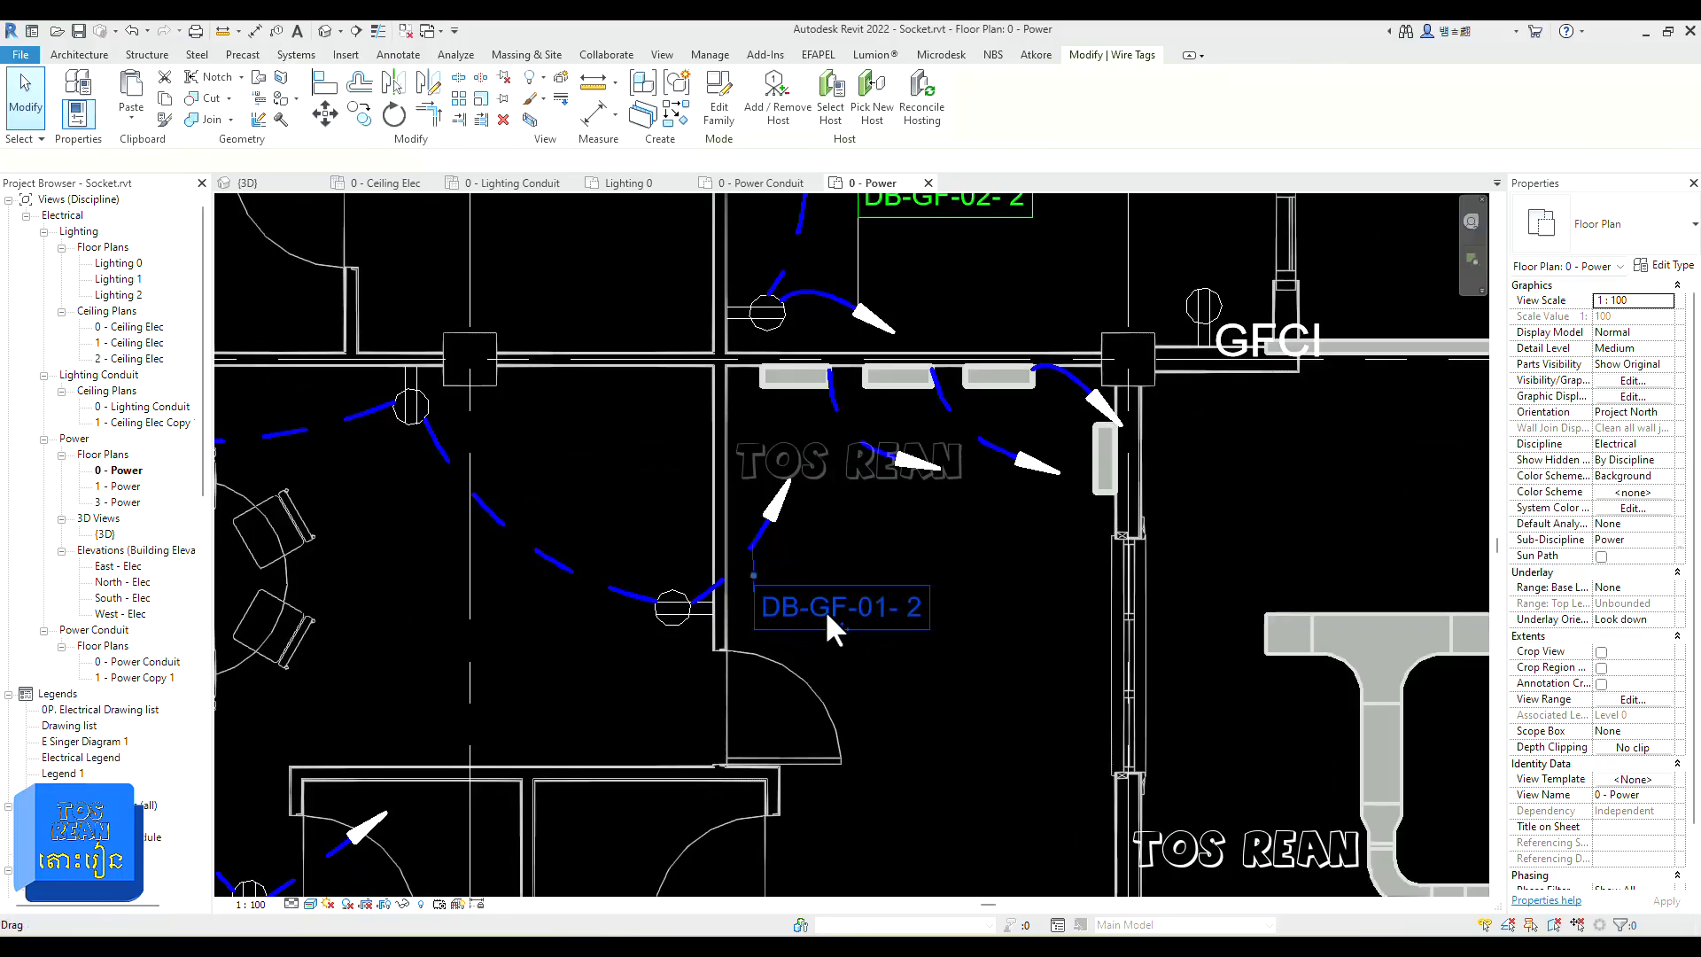
drag(864, 631, 877, 641)
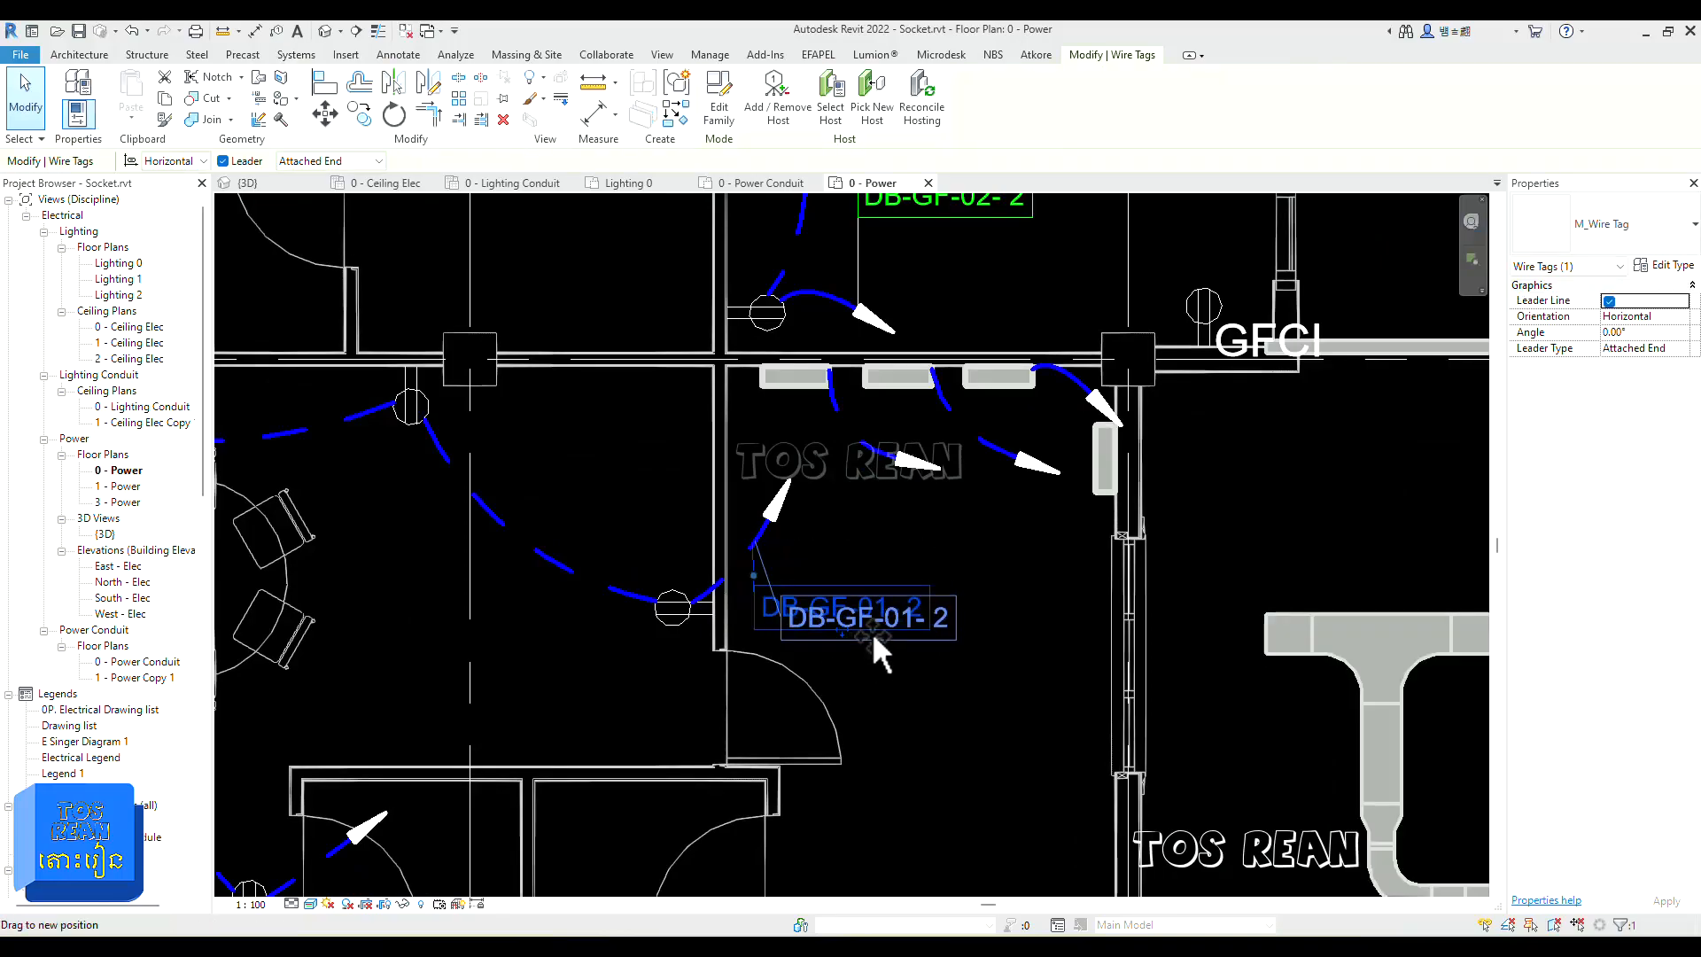
click(936, 690)
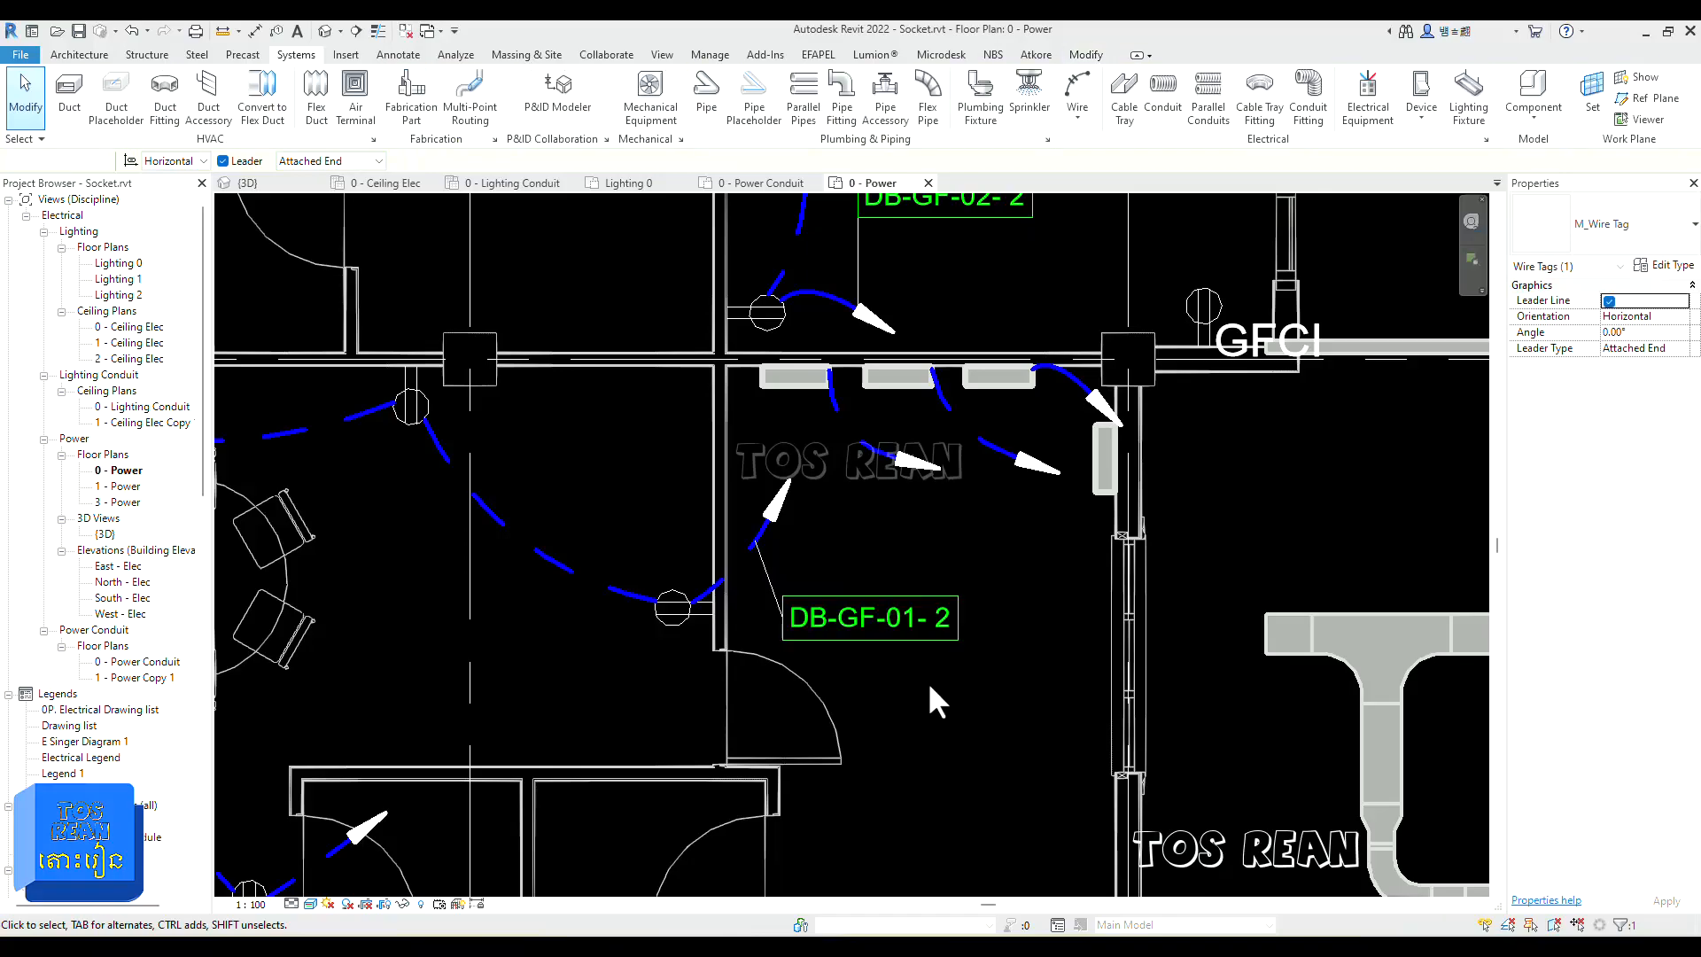
Step: Tag the upper wire mesh cable tray and the vertical run of the middle channel cable tray by category, with leaders
scroll(927, 688, down, 4)
scroll(919, 688, down, 2)
middle_drag(945, 722, 843, 760)
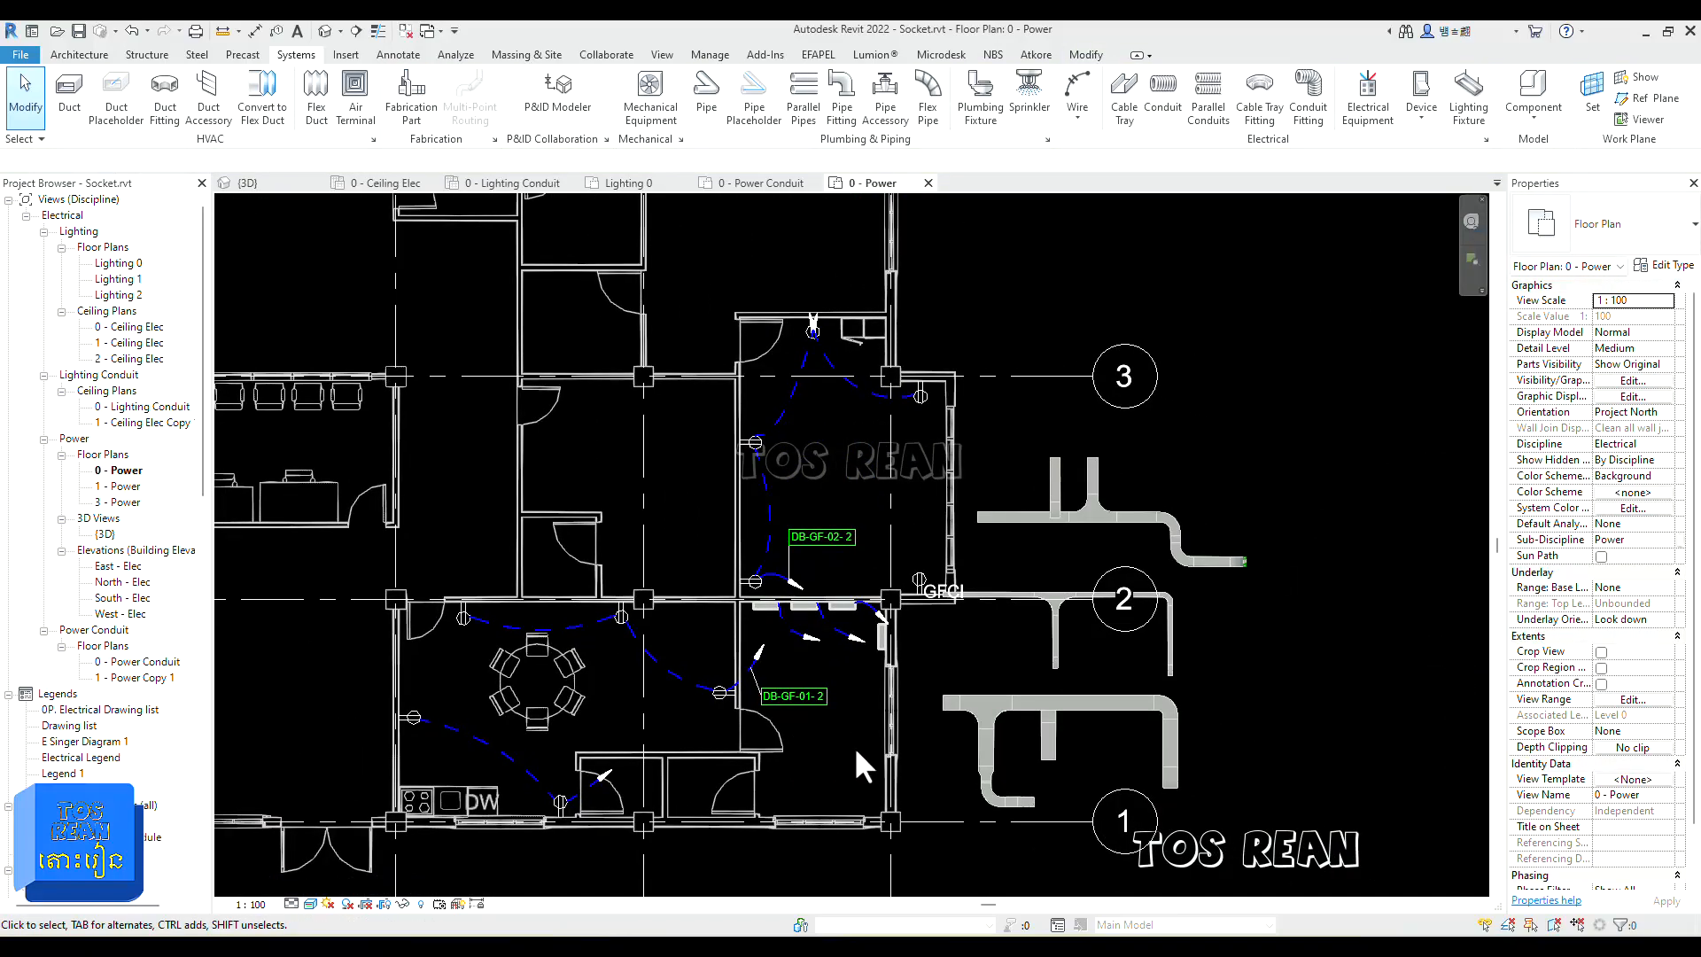
middle_drag(1009, 680, 920, 617)
scroll(942, 607, up, 1)
scroll(969, 665, up, 3)
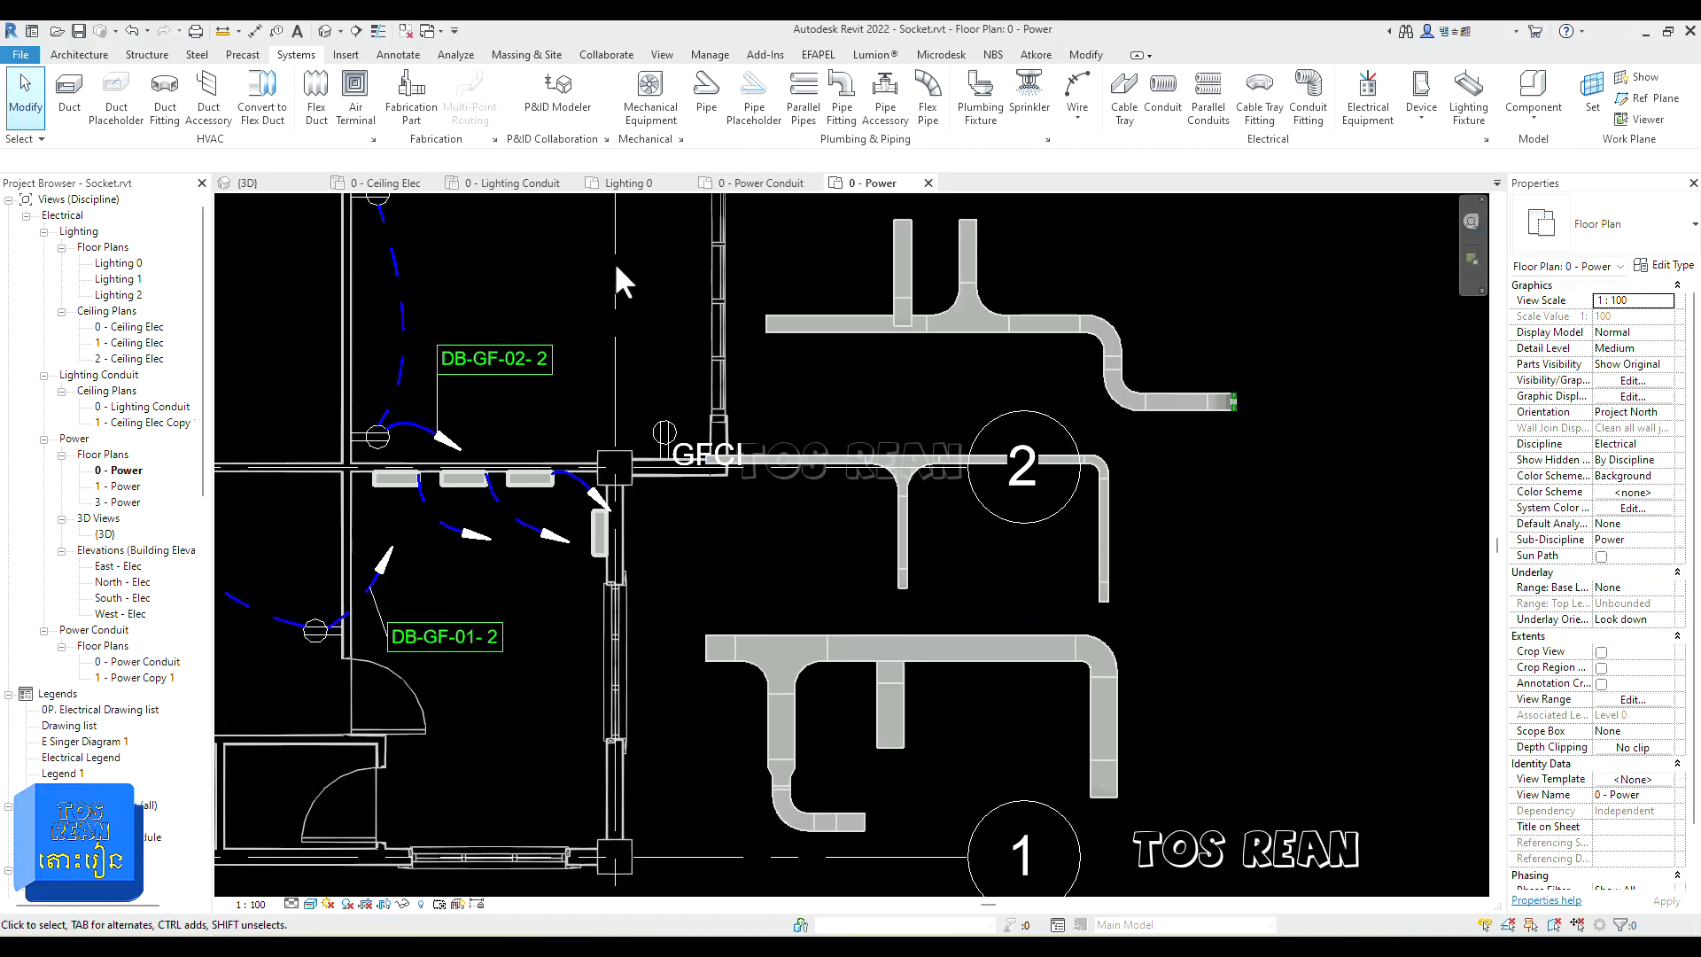
click(277, 31)
middle_drag(1178, 301, 900, 432)
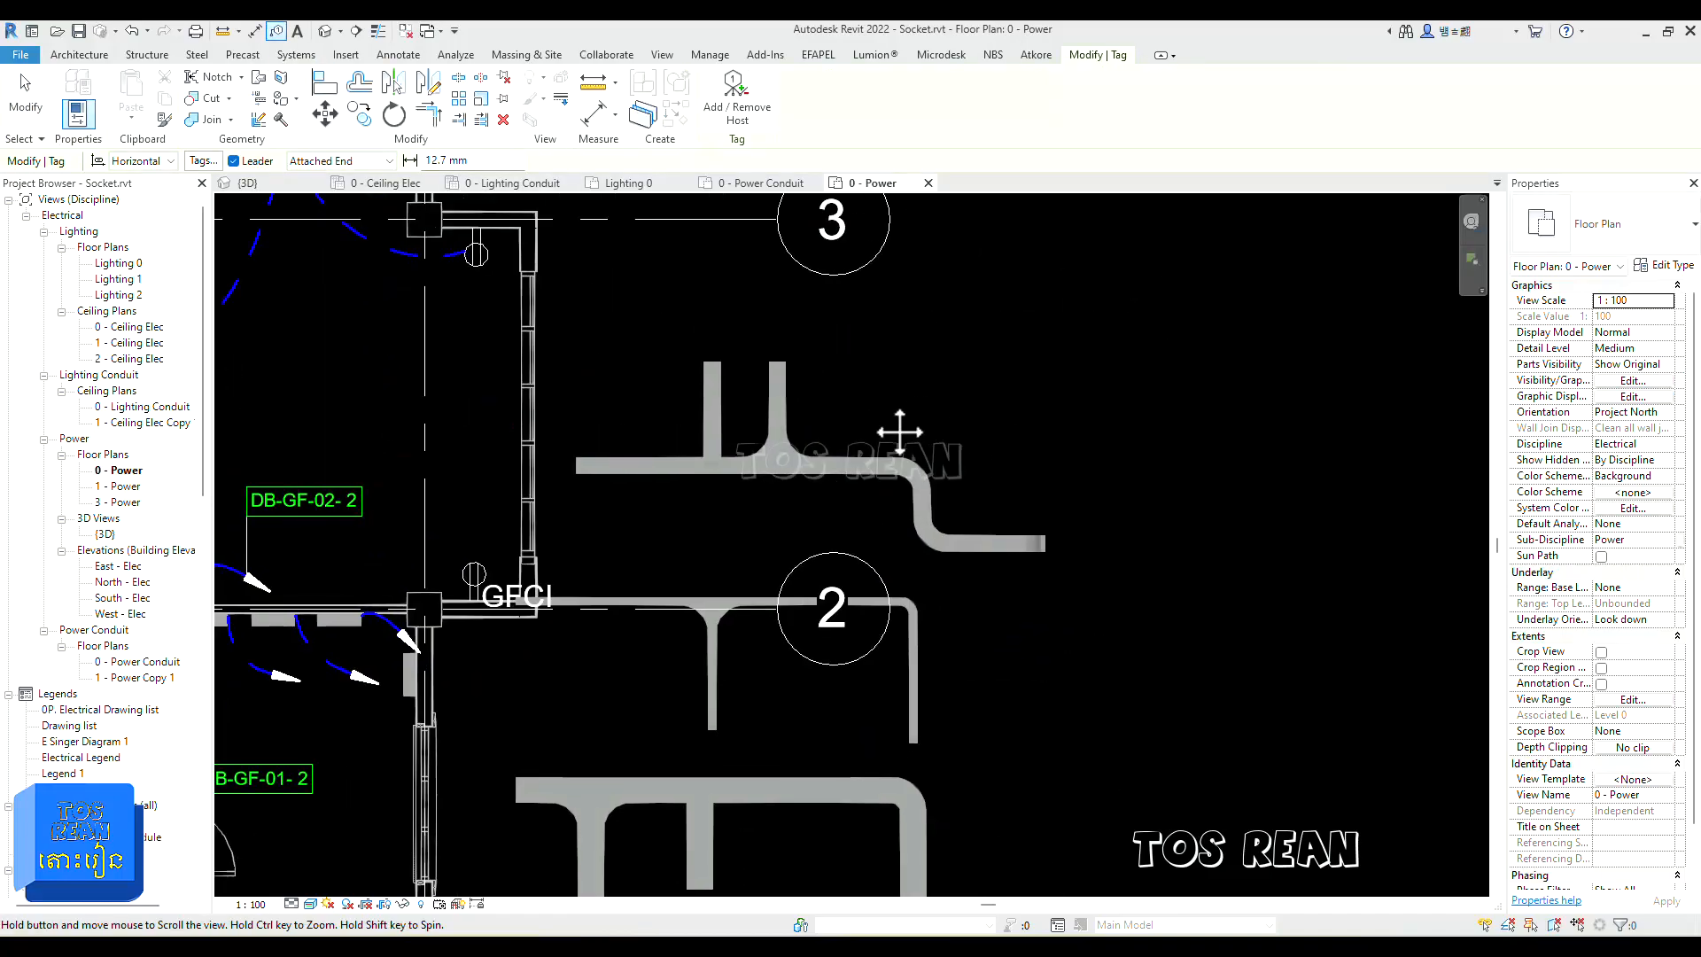
click(859, 454)
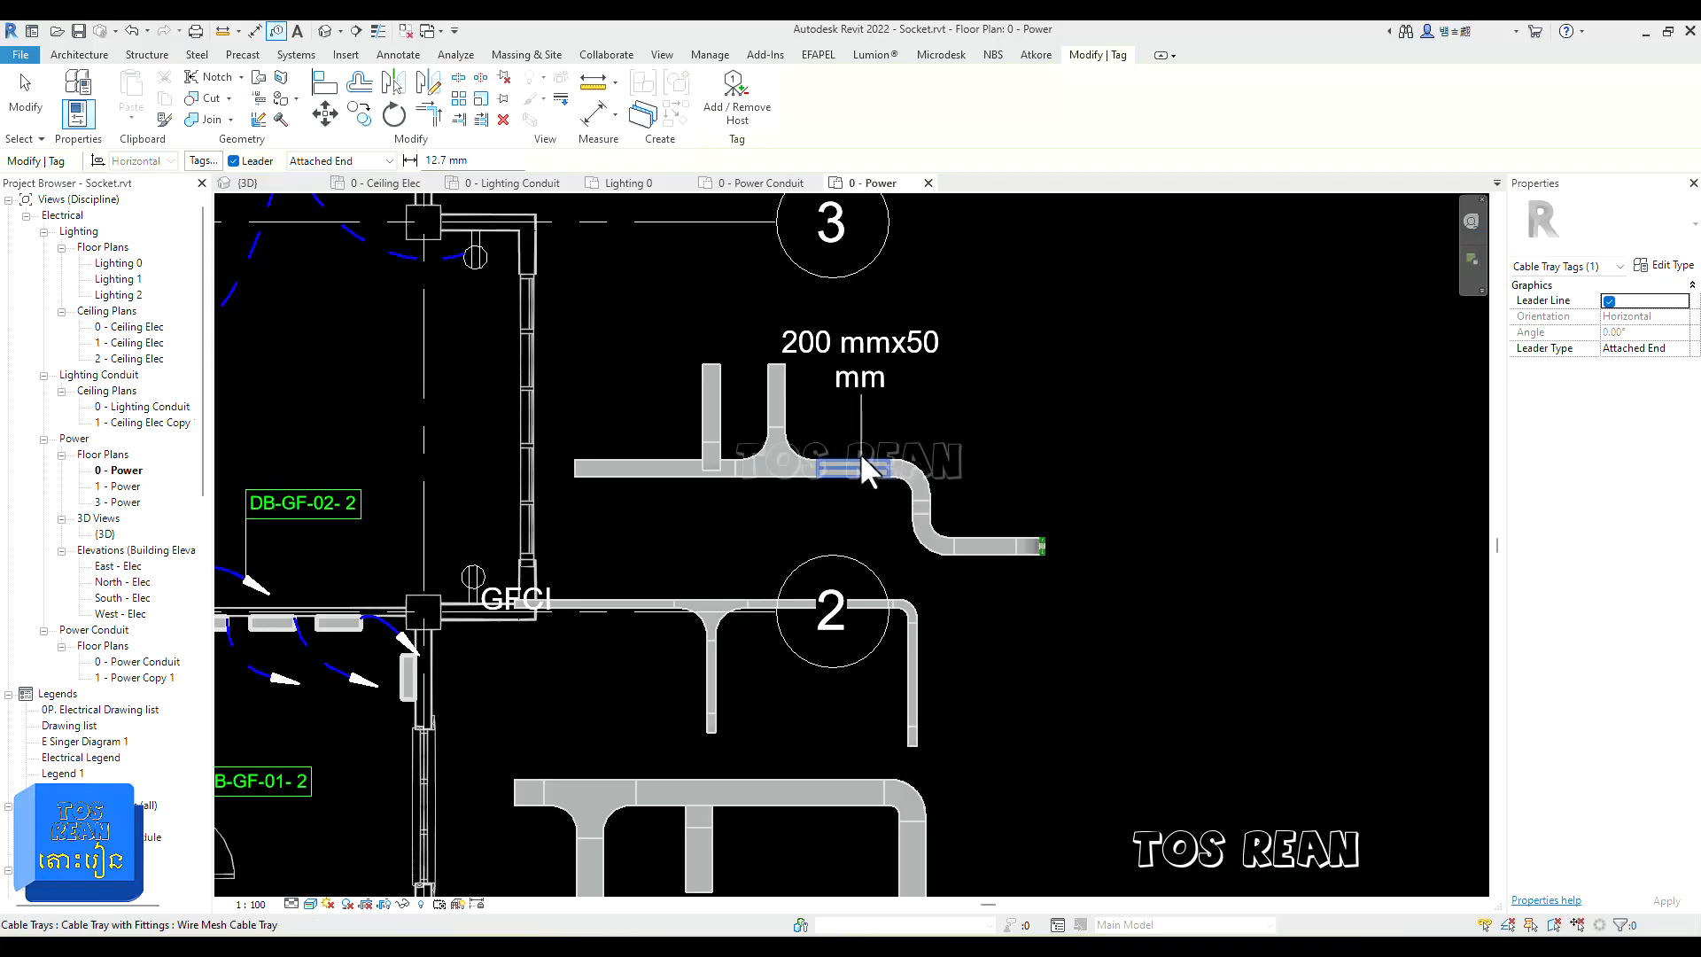
click(916, 673)
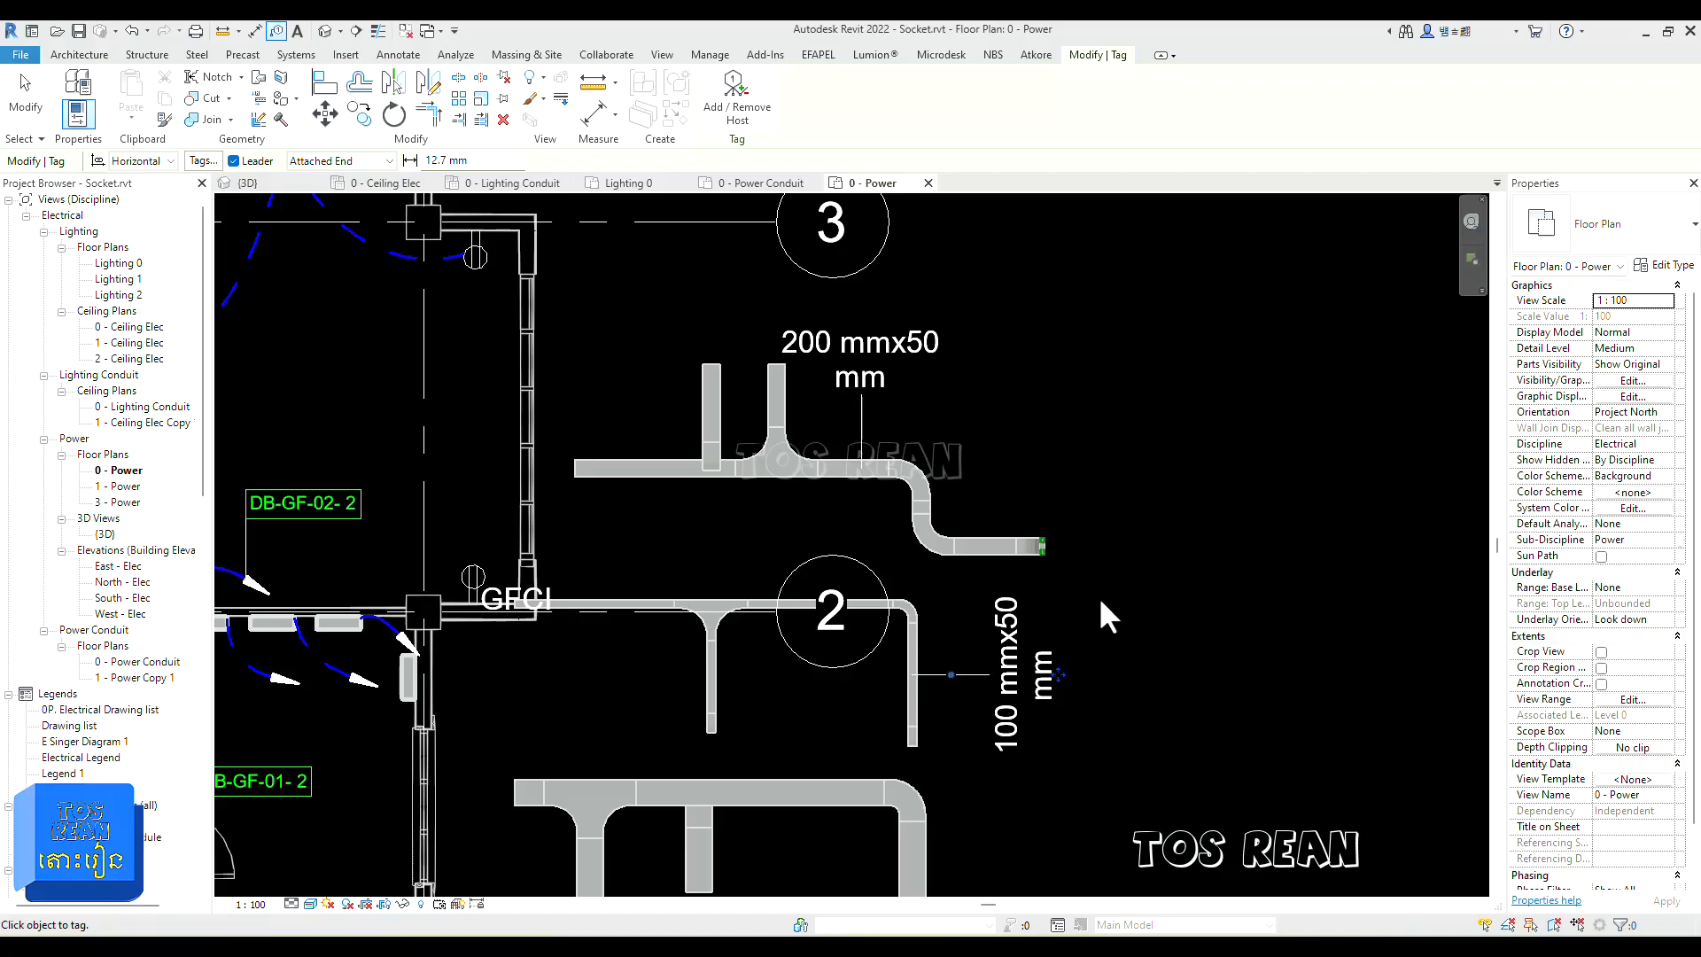
Step: Tag the middle cable tray's horizontal run and the lower ladder cable tray's long horizontal run with leaders, and end tagging
middle_drag(1101, 626, 1139, 512)
click(644, 478)
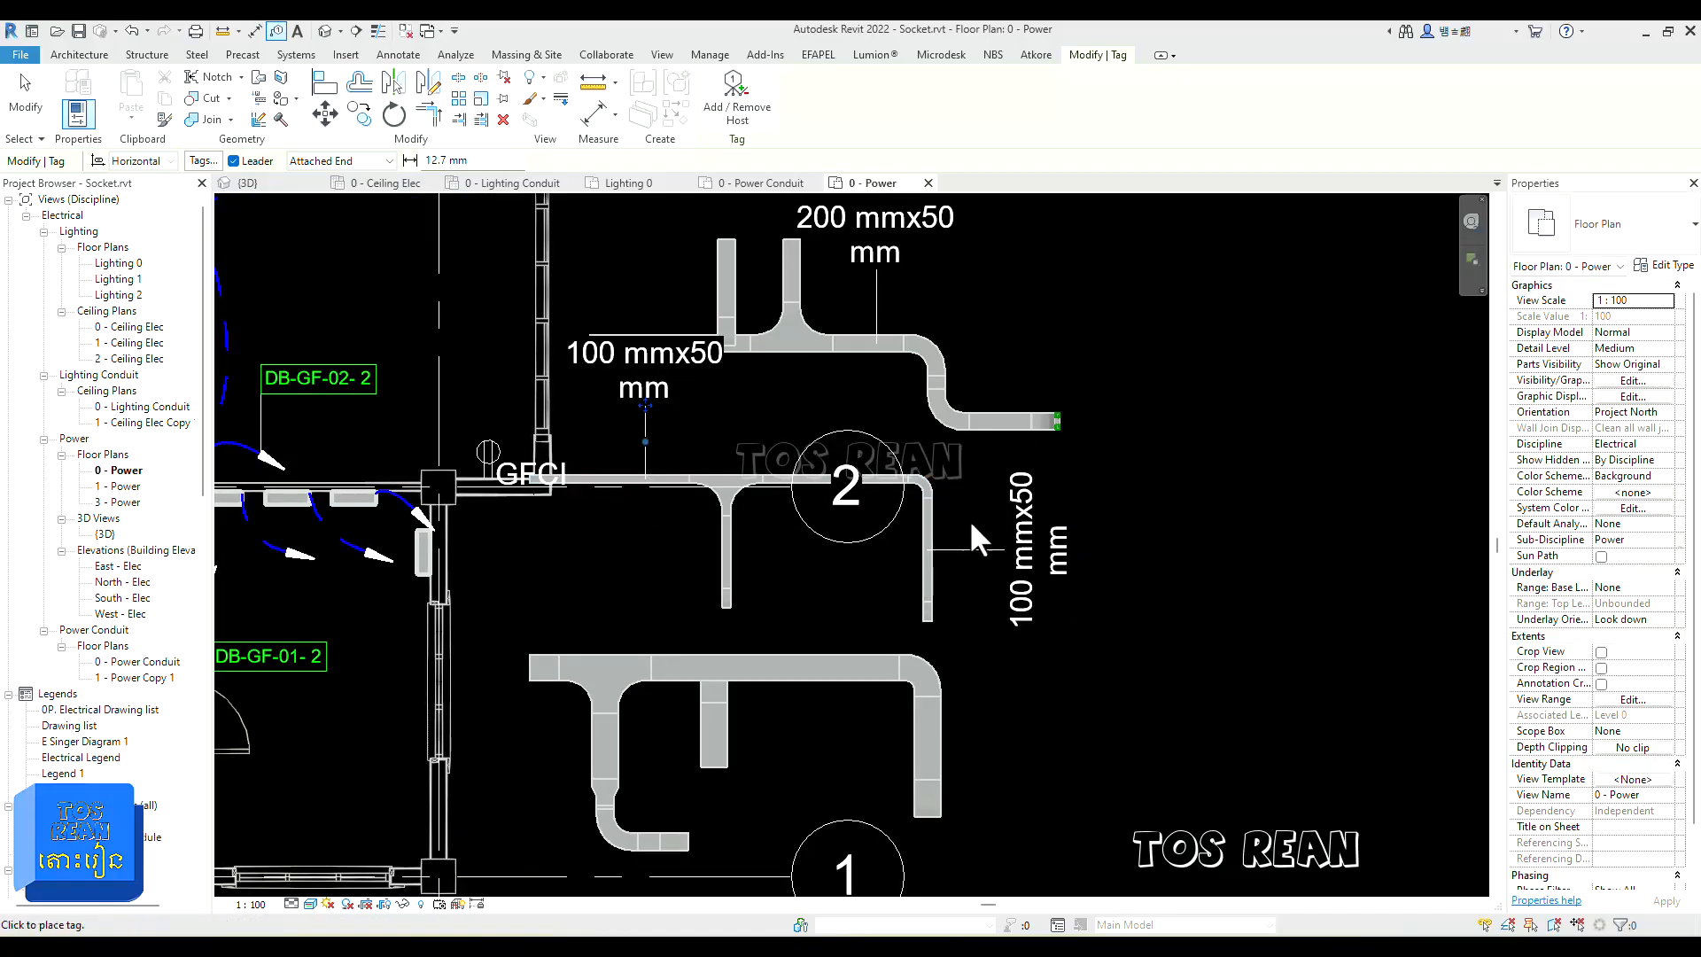
click(810, 656)
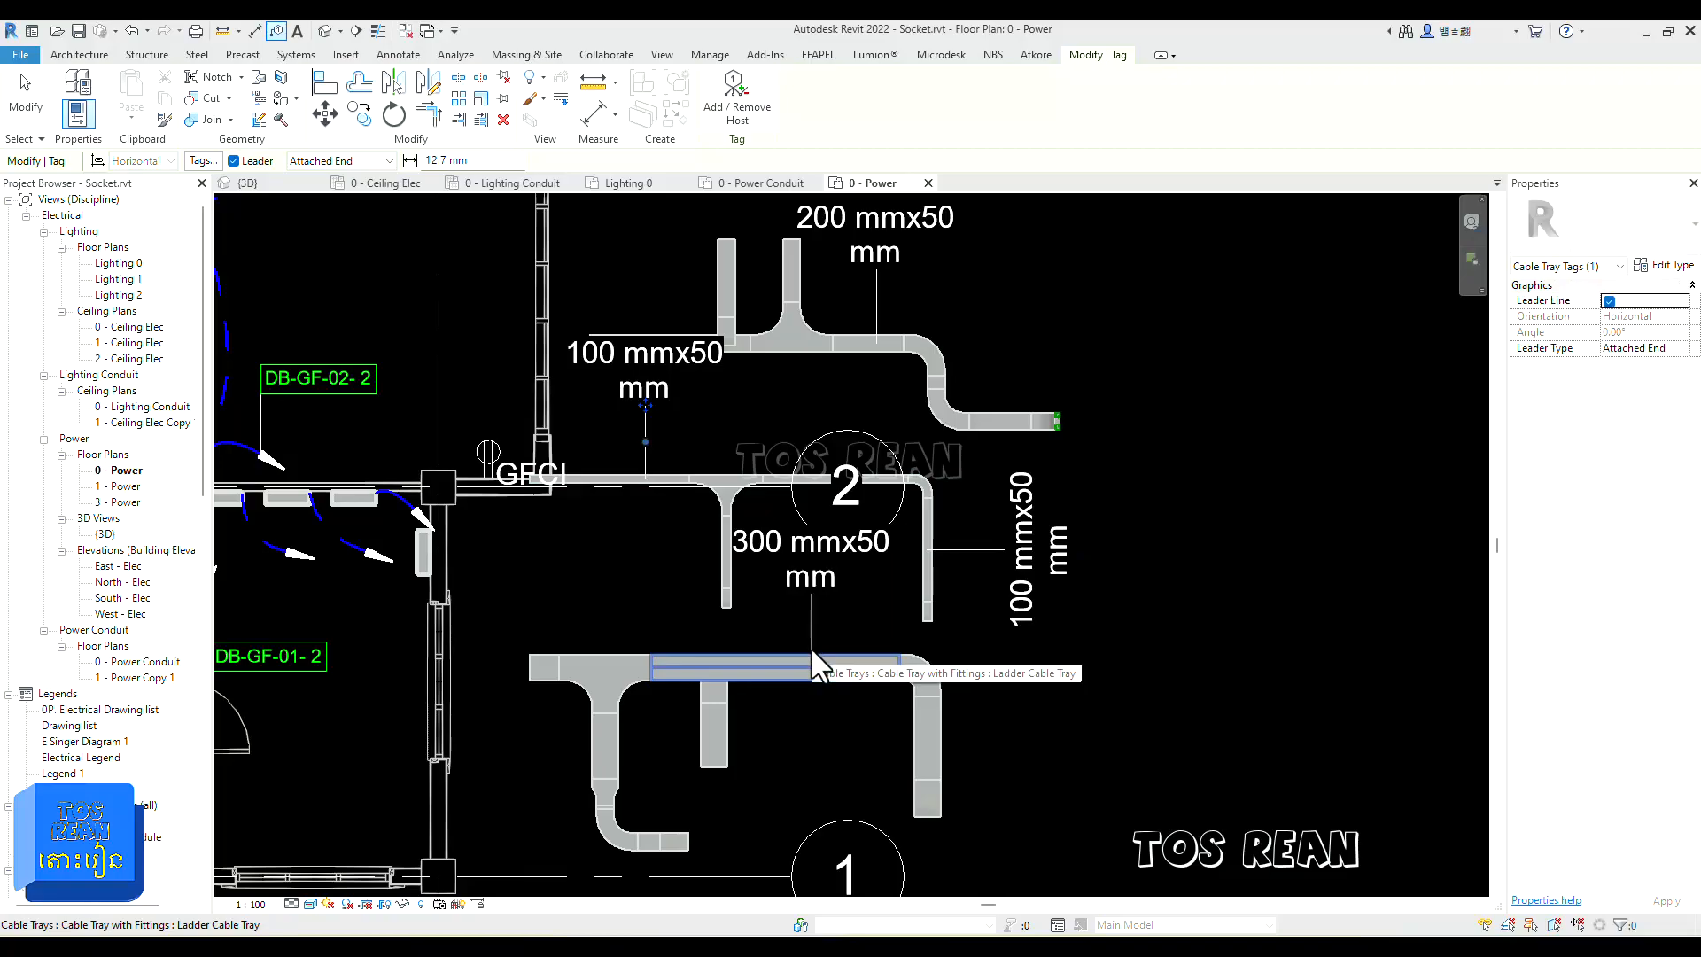
click(812, 657)
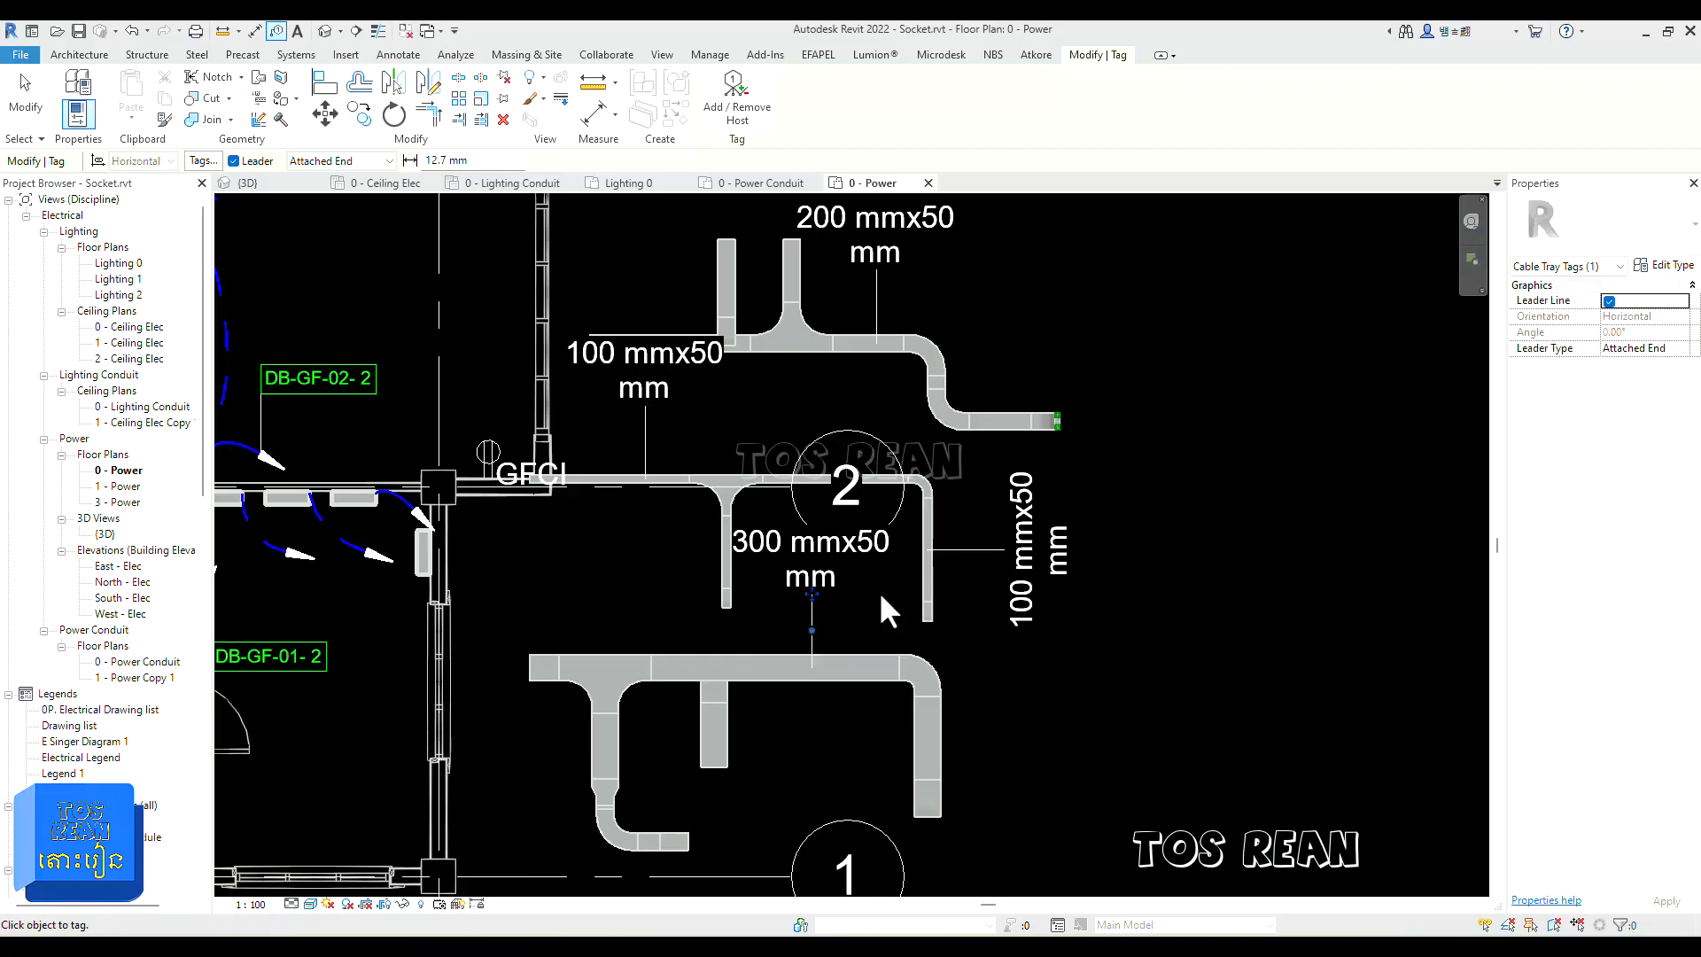
key(Escape)
scroll(836, 587, up, 2)
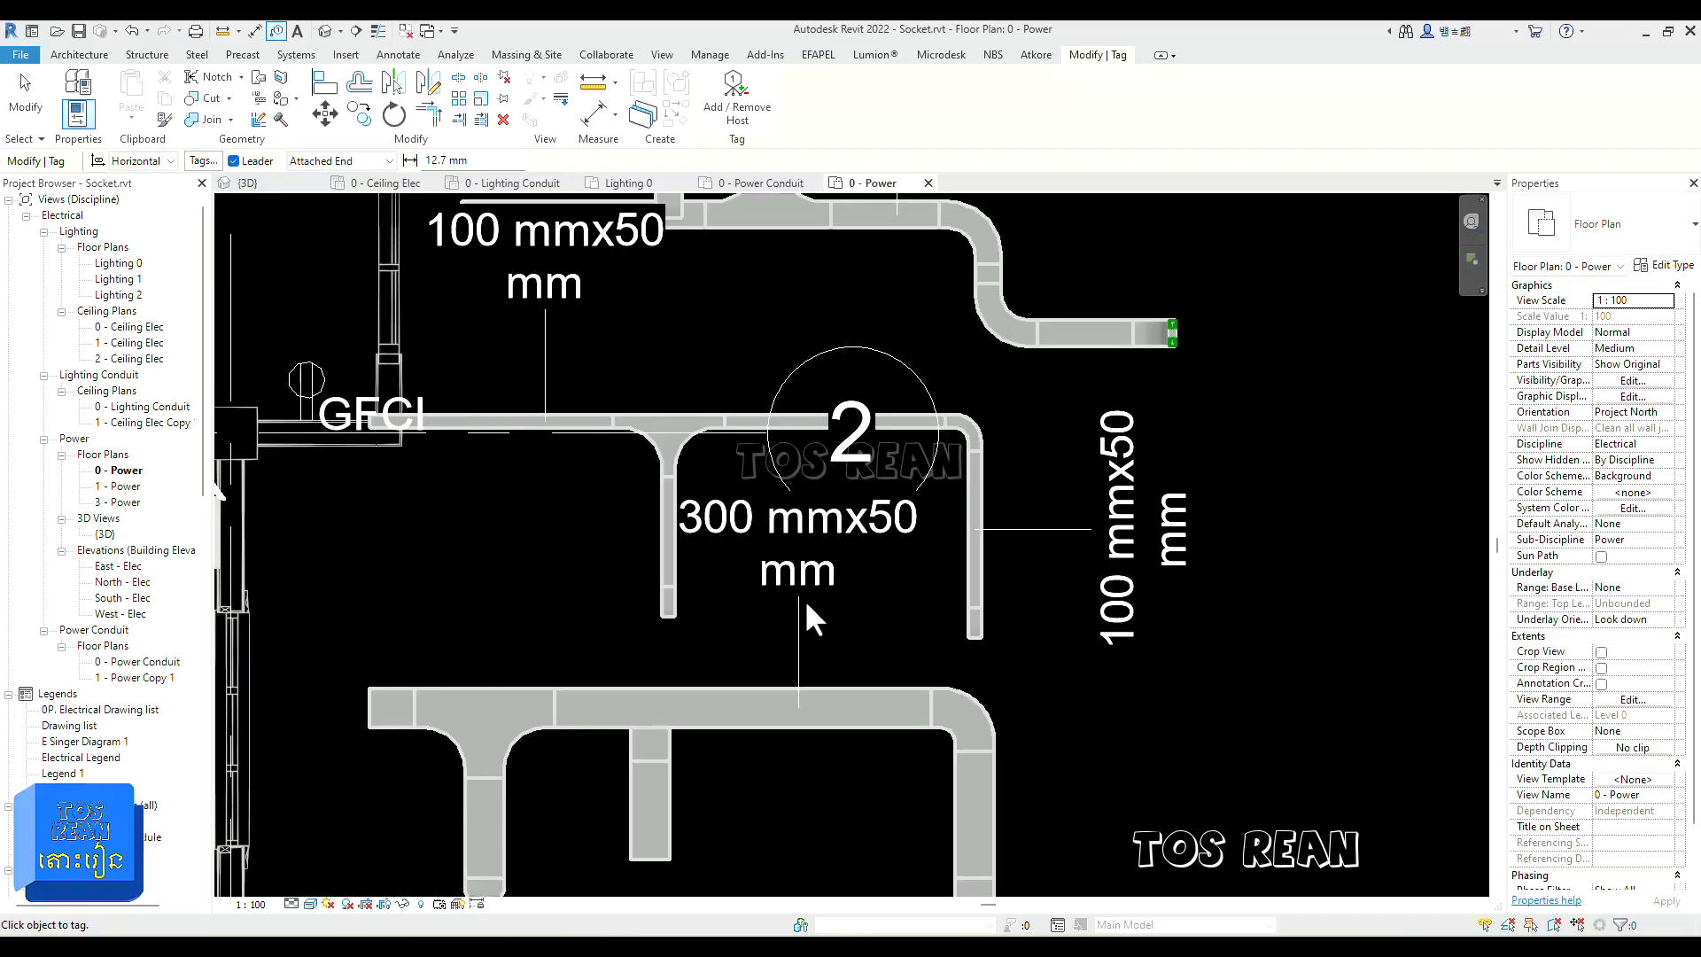
key(Escape)
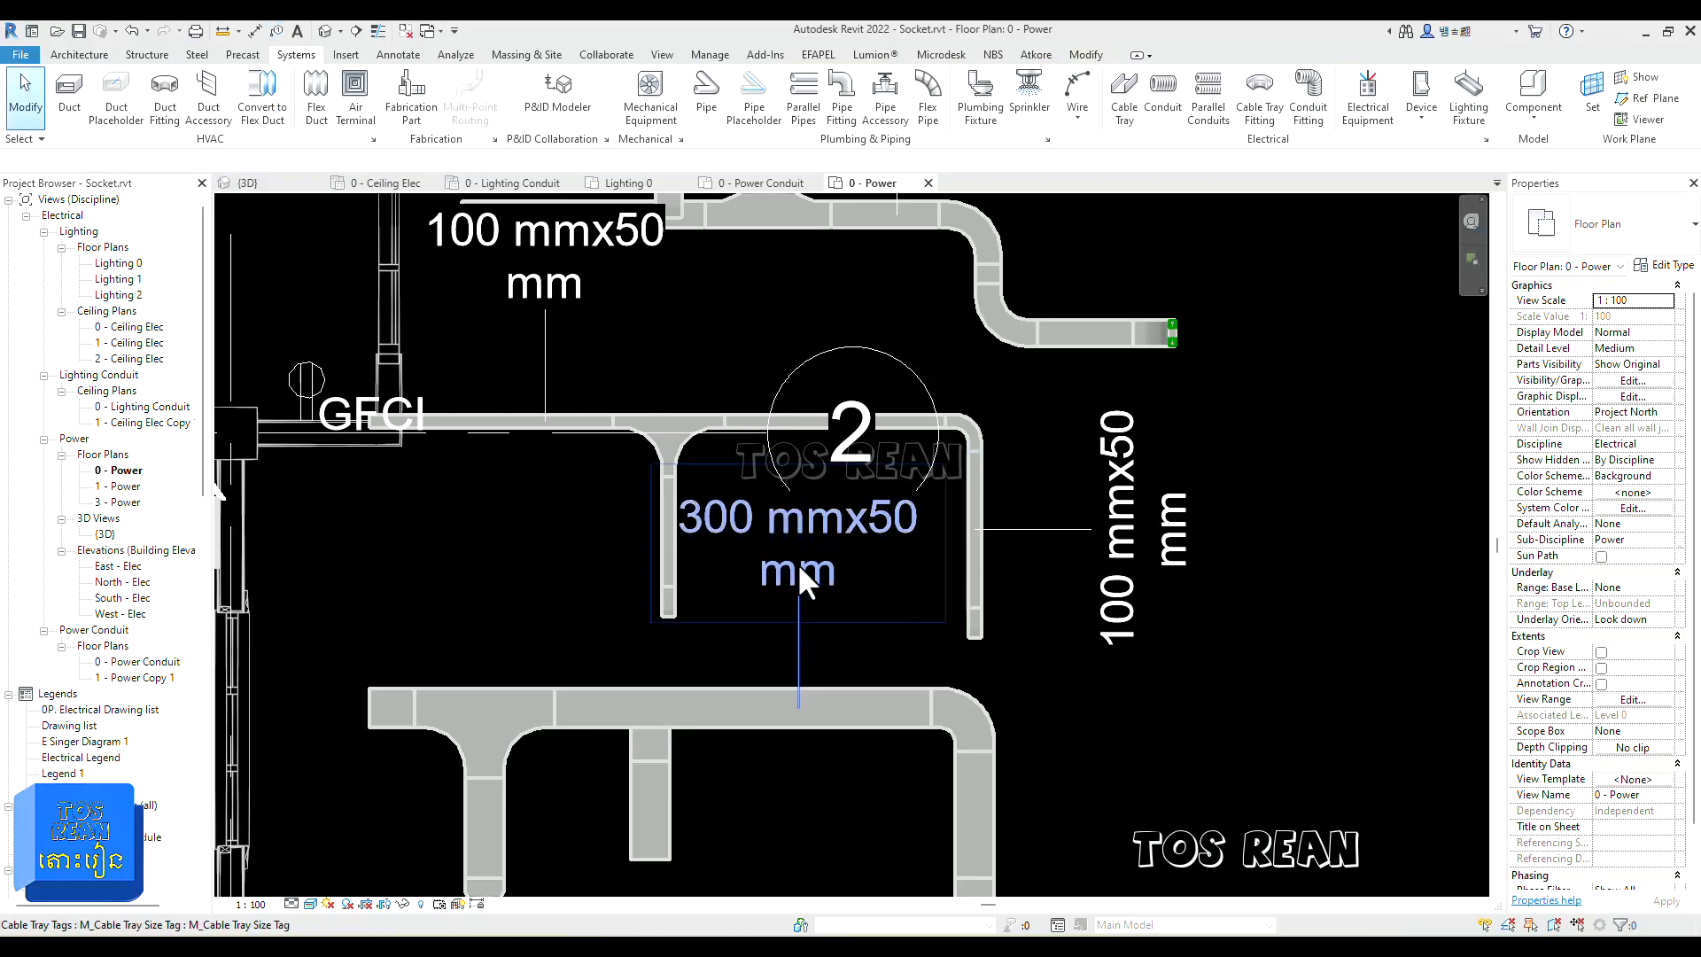
Step: Move the lower ladder cable tray's size tag to below its horizontal run
click(797, 561)
drag(799, 592, 801, 853)
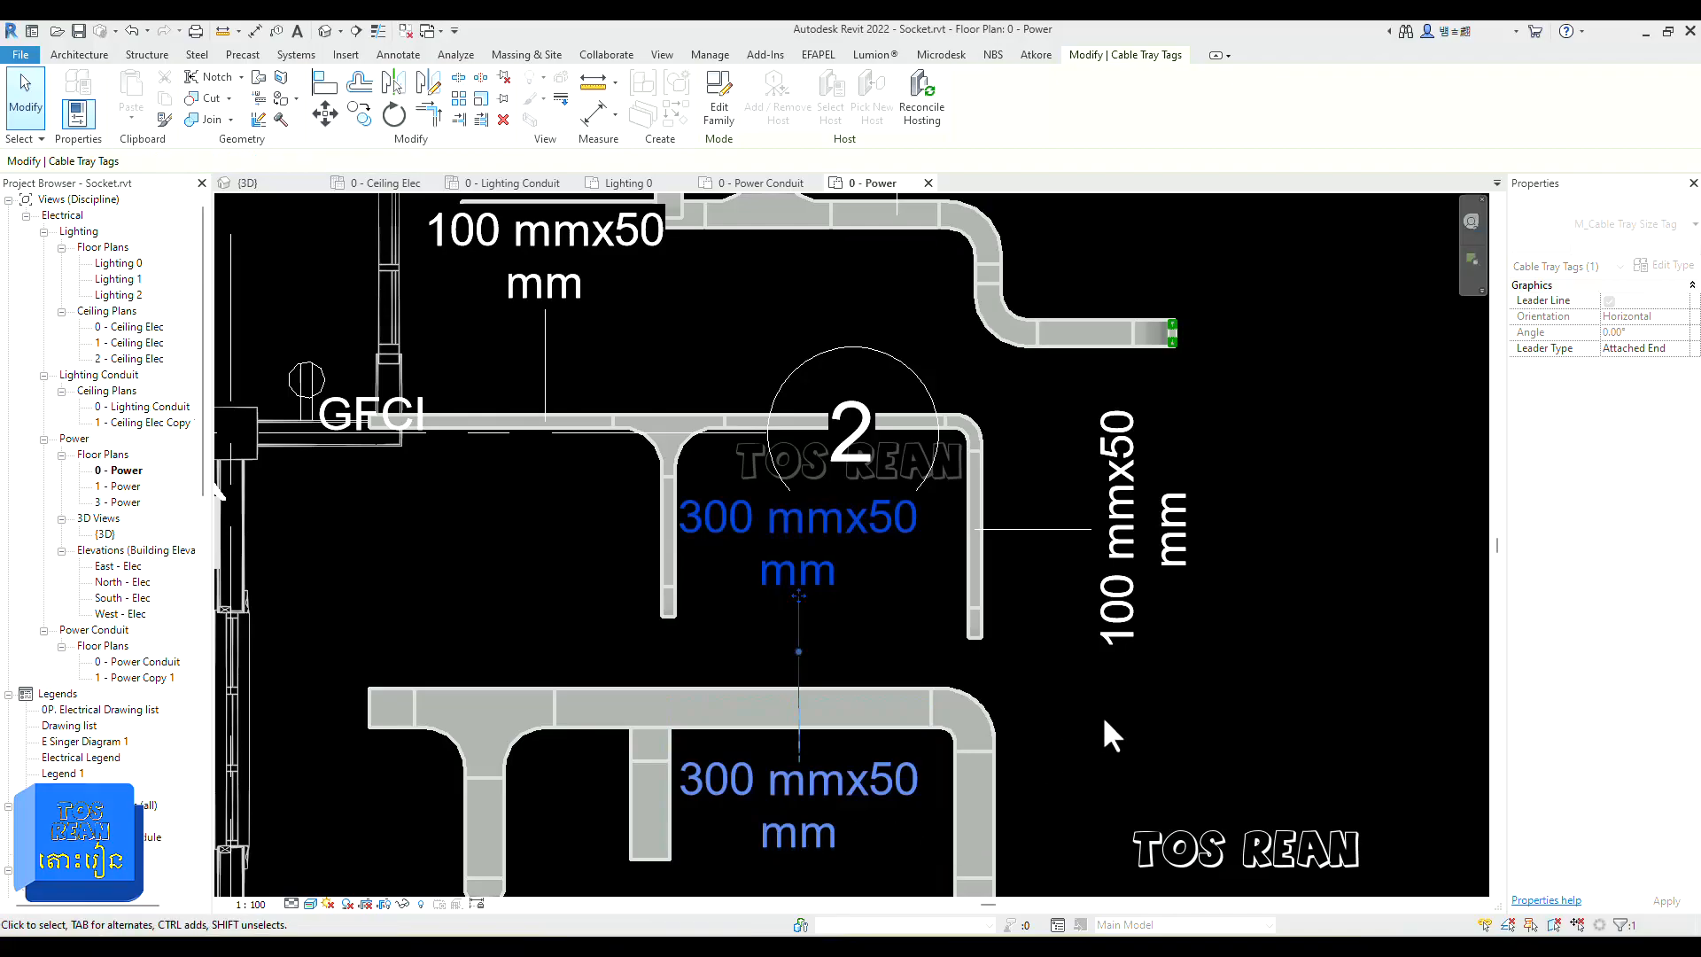
click(1119, 705)
Step: Move the size tag of the middle cable tray's horizontal run down, clear of the upper tray
middle_drag(1054, 688, 716, 571)
middle_drag(481, 328, 1306, 605)
click(1115, 586)
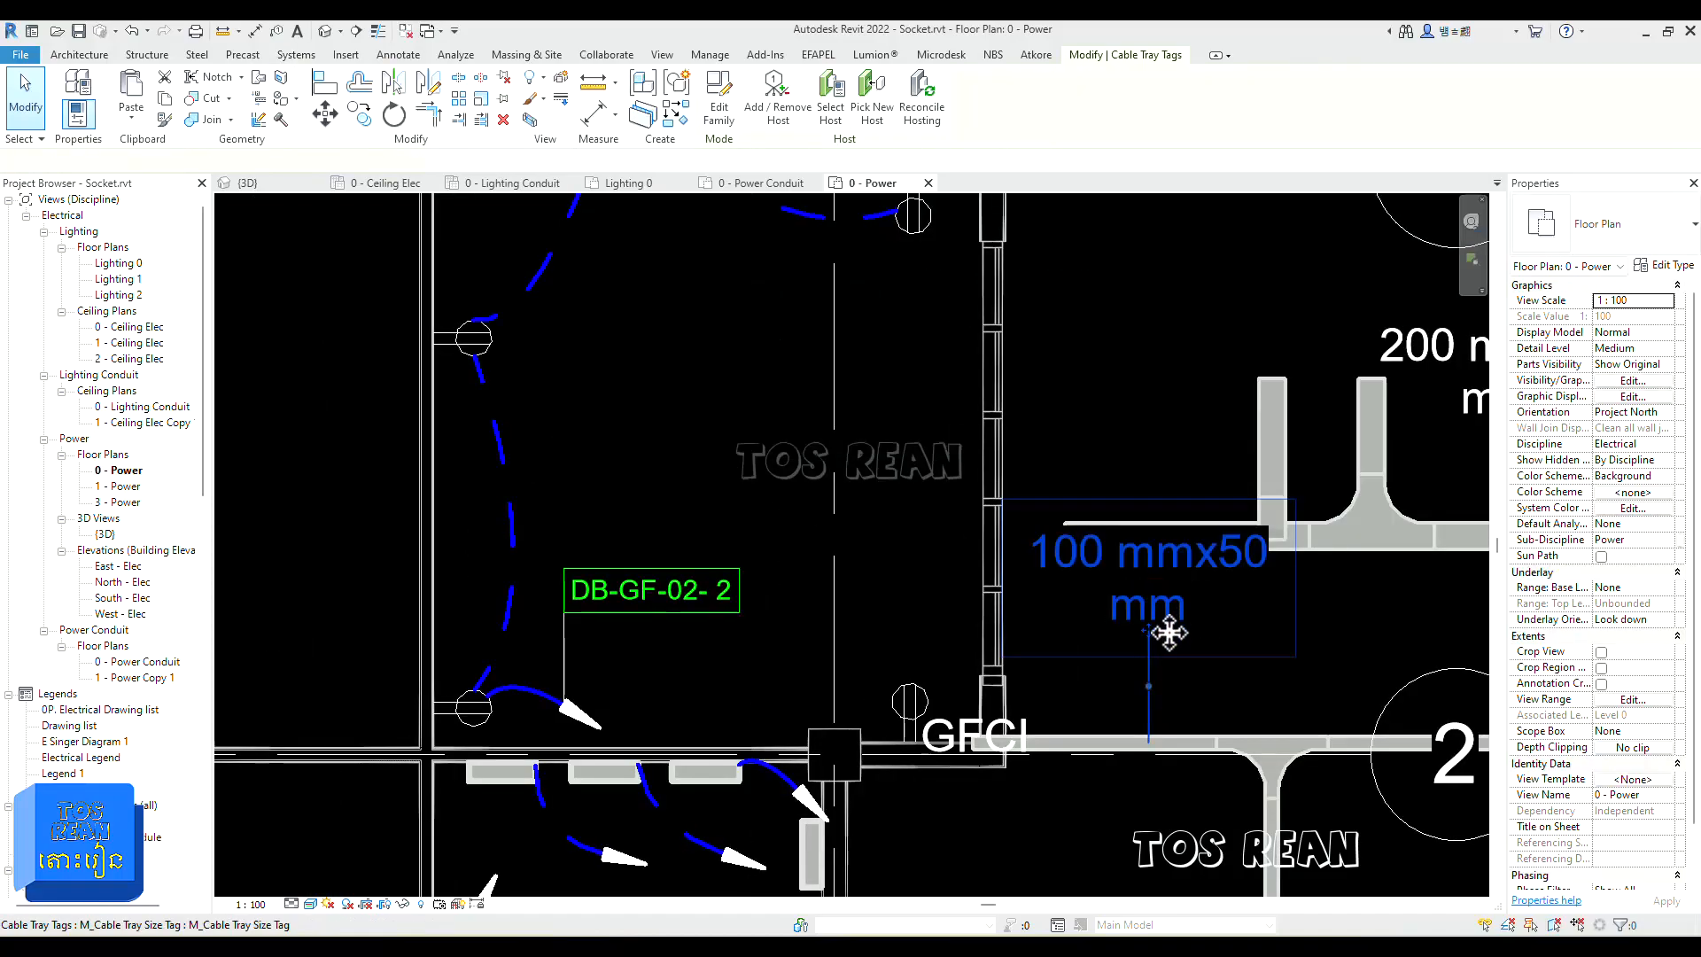
drag(1155, 689, 1155, 751)
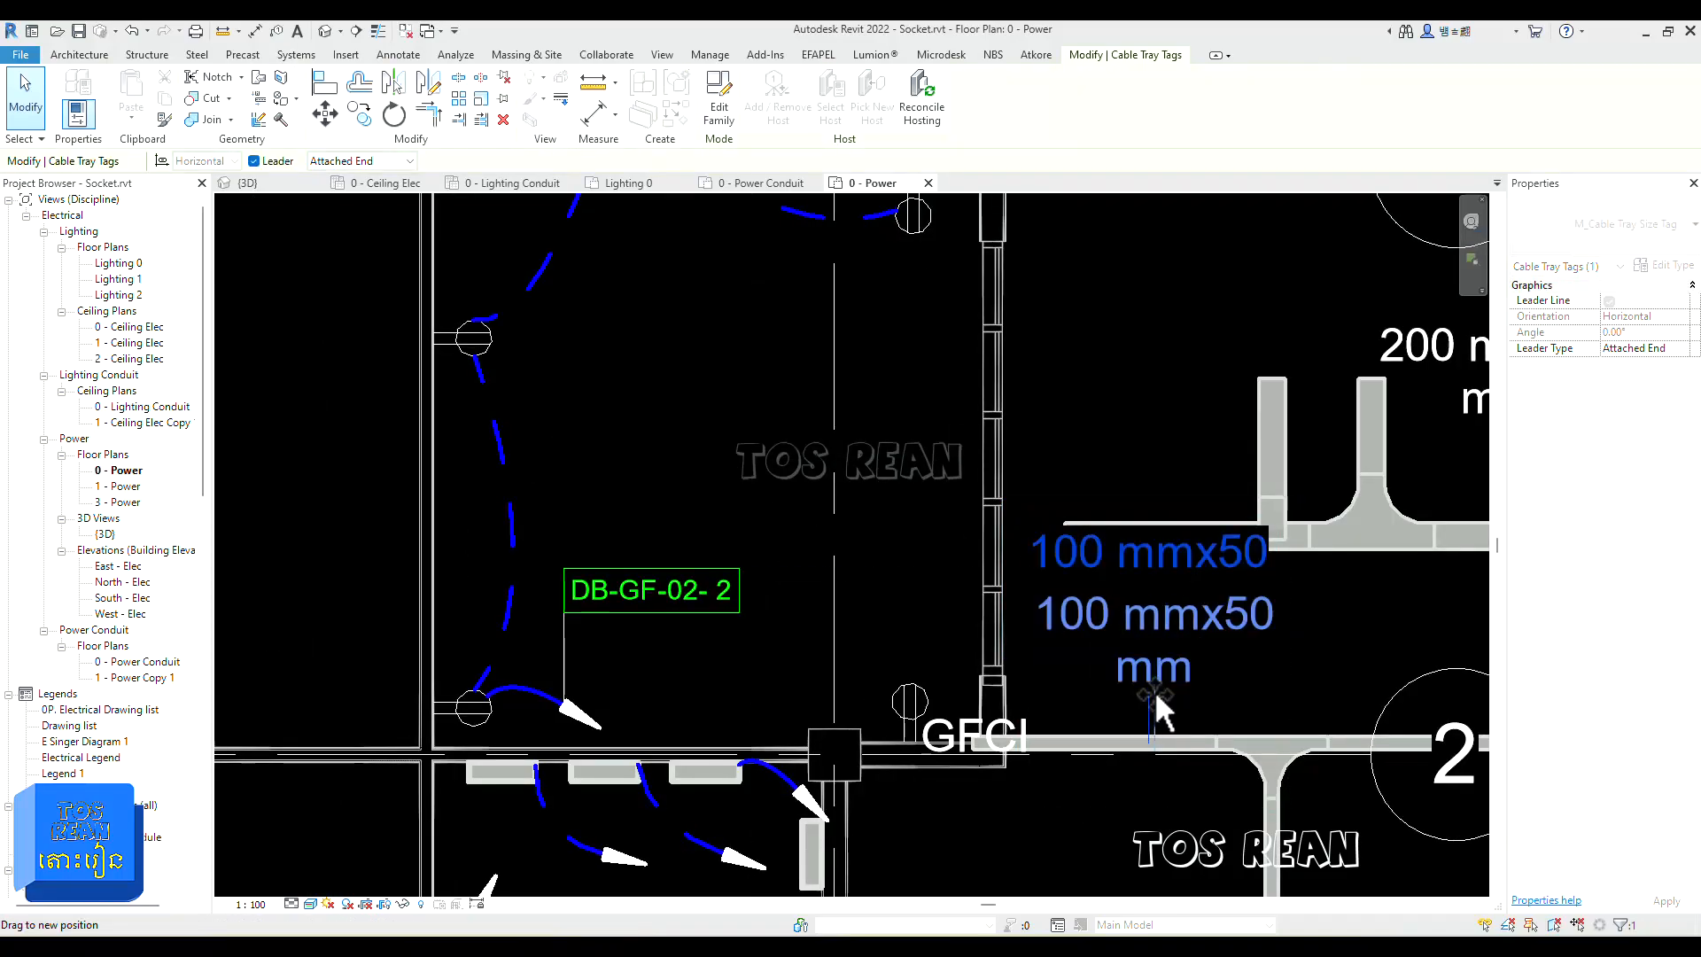
click(1369, 619)
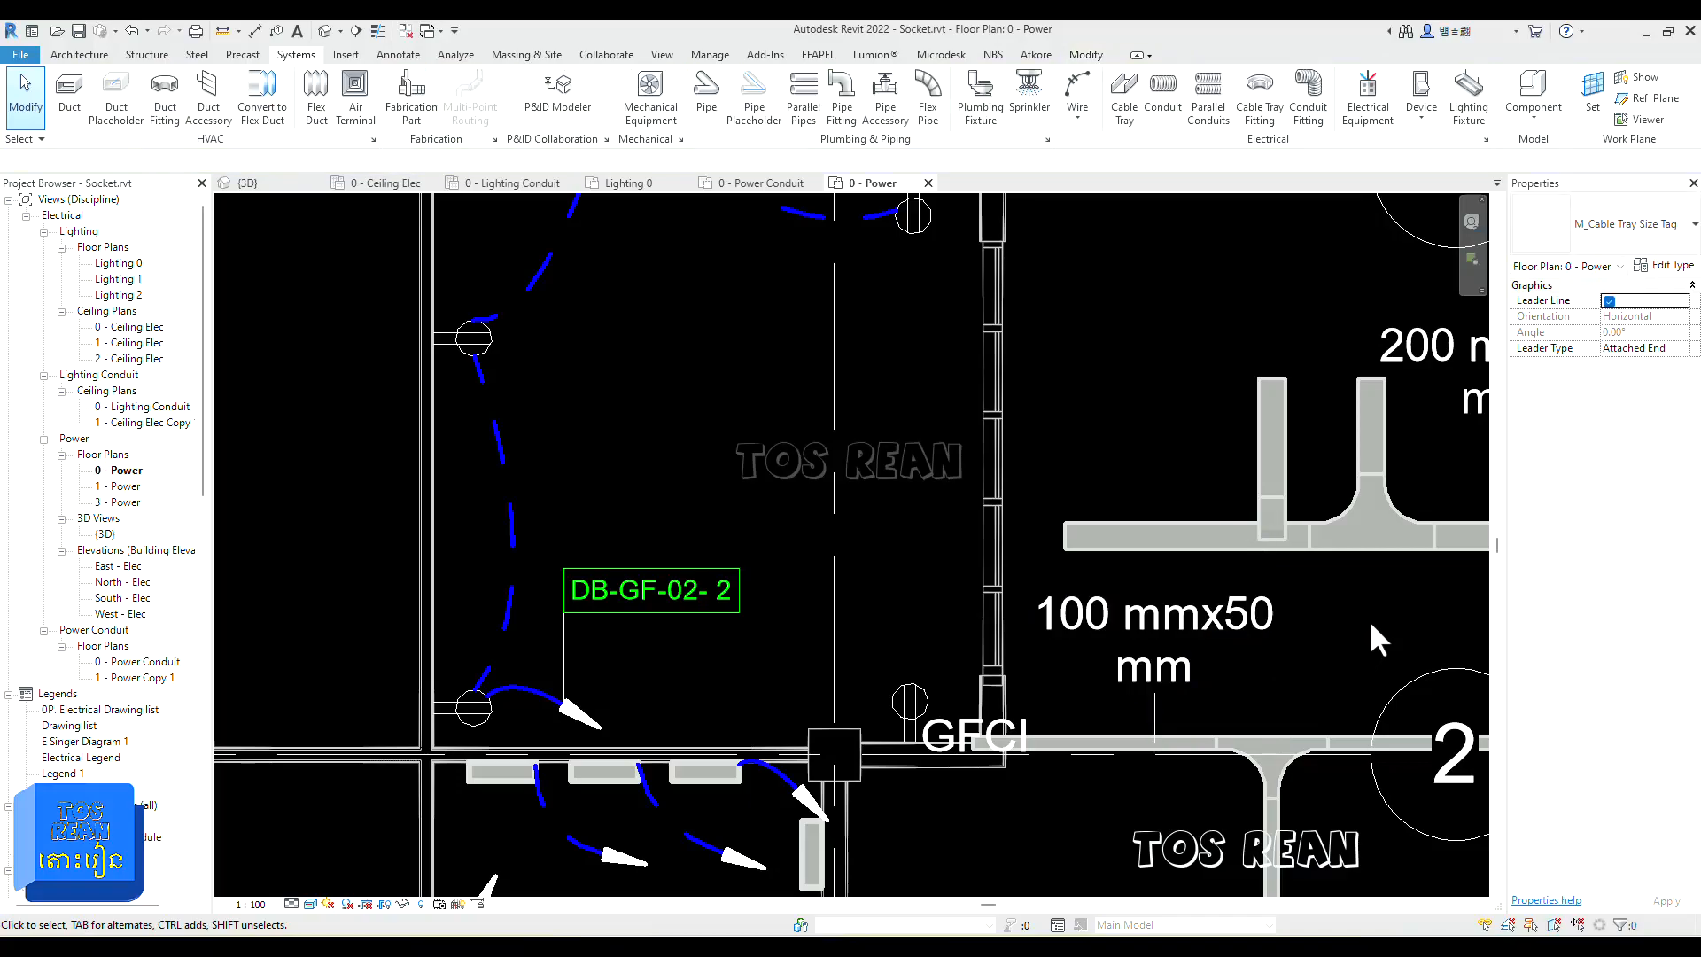
Step: Move the upper wire mesh cable tray's size tag down and to the right, above the tray's bend
scroll(1369, 619, down, 2)
middle_drag(1273, 673, 661, 774)
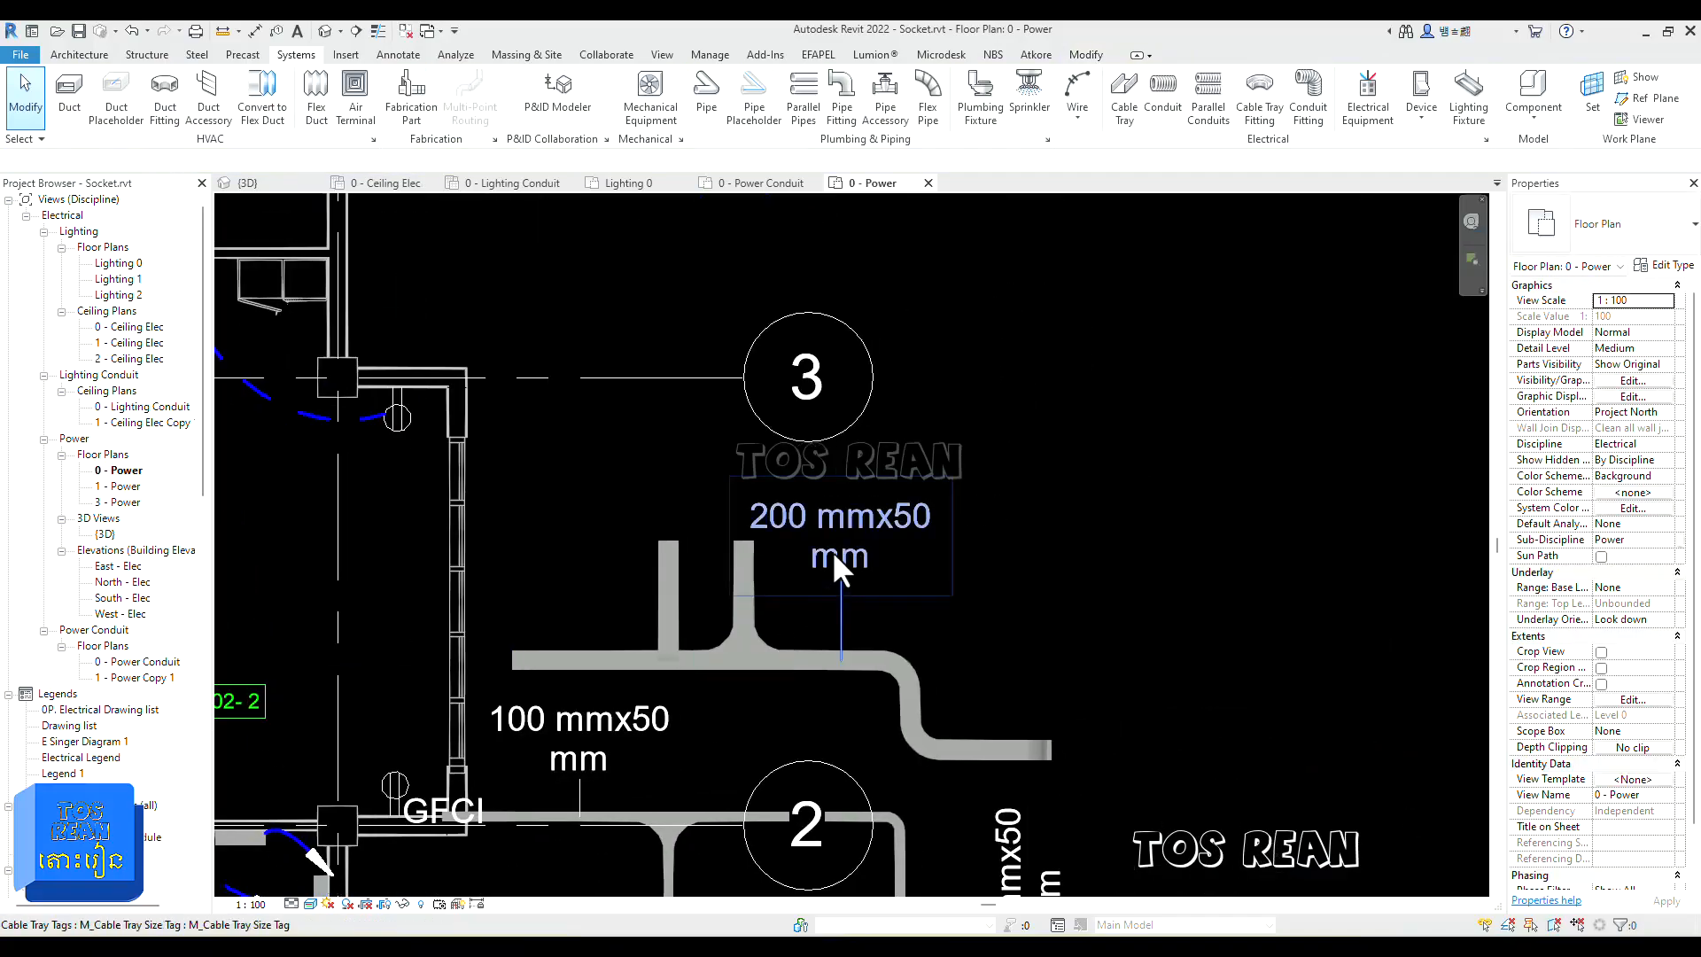
click(844, 571)
drag(841, 574, 902, 604)
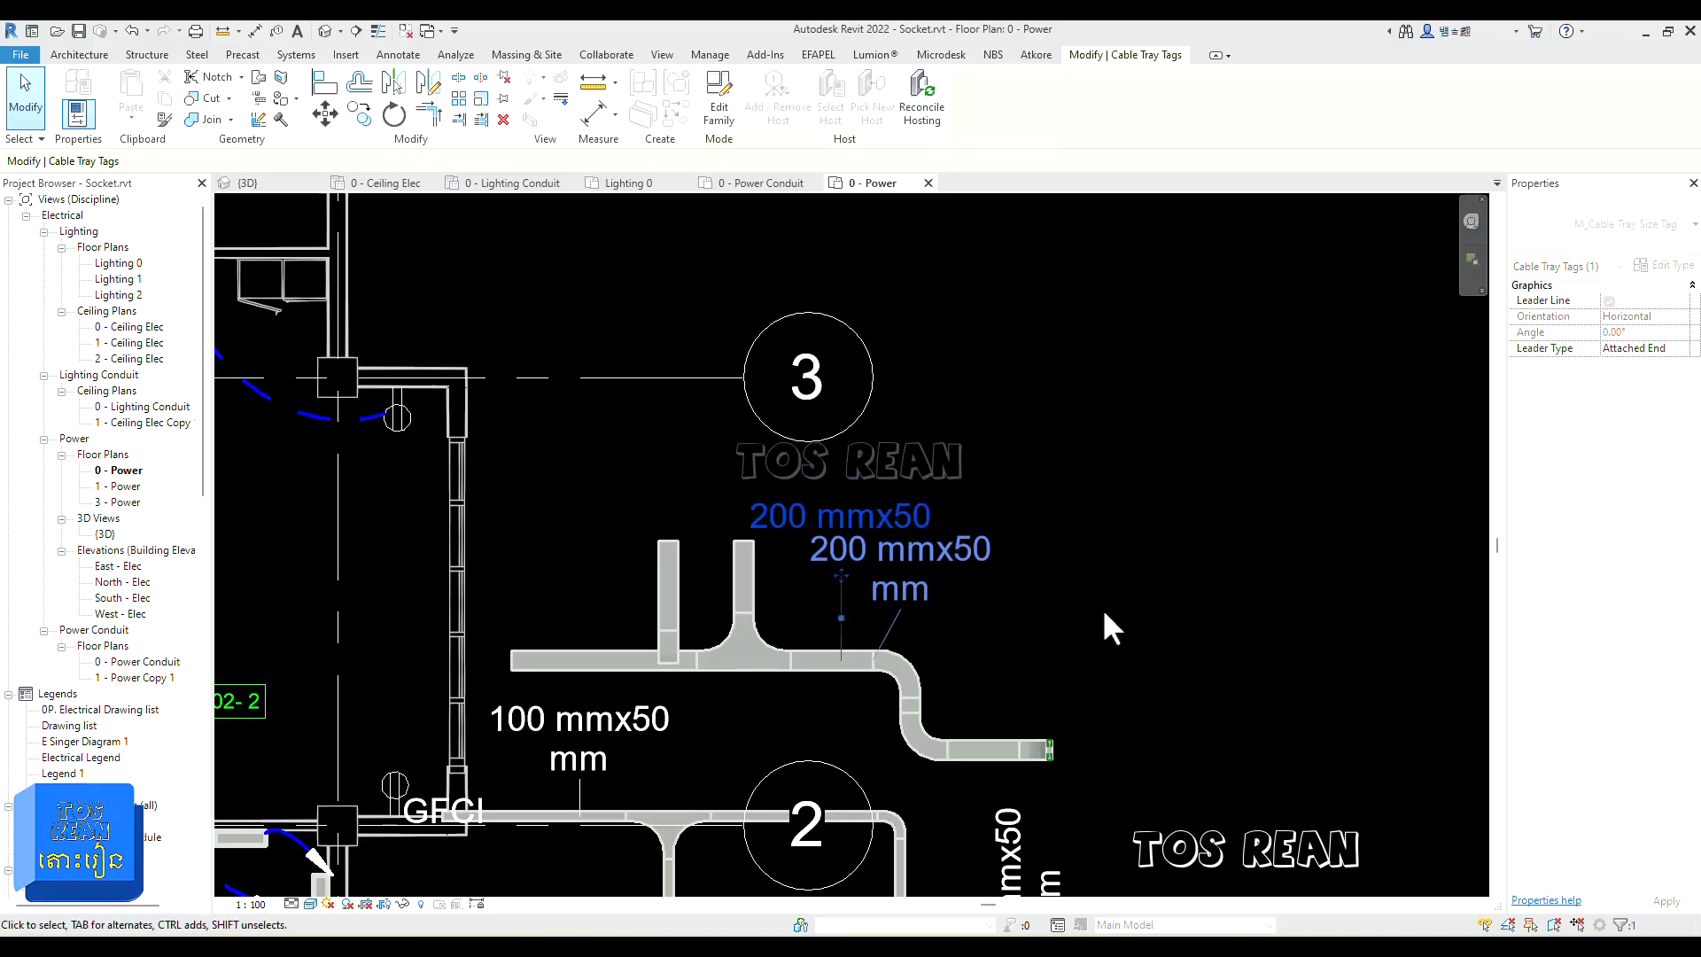
click(1171, 553)
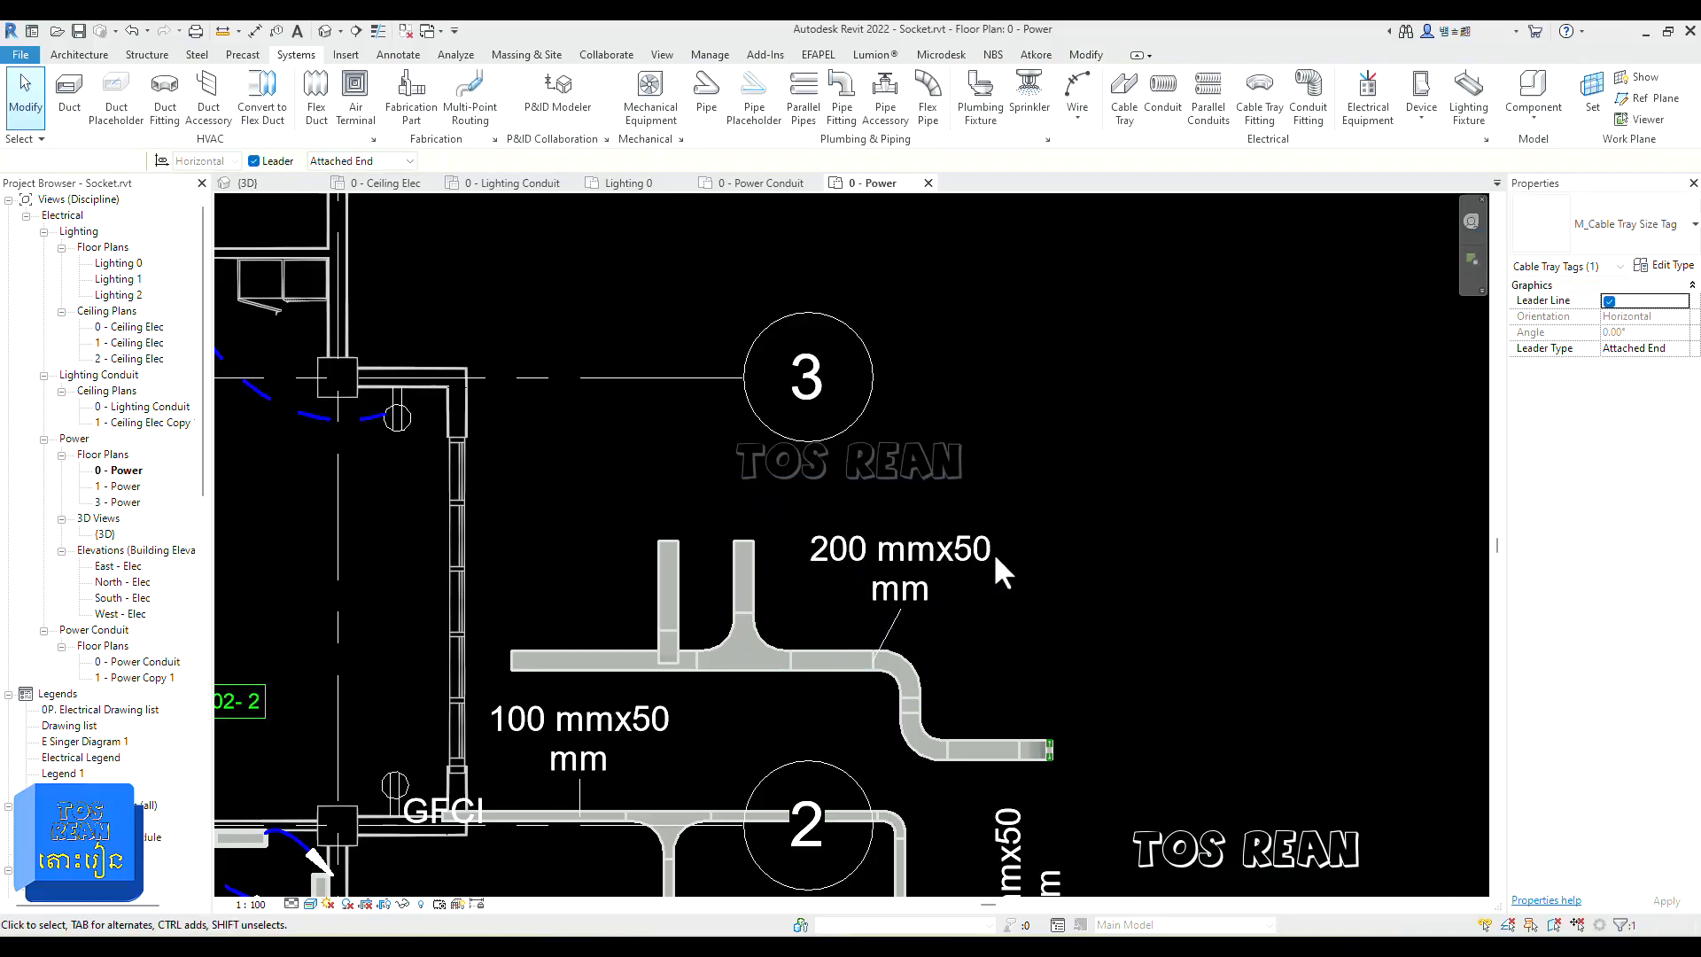
click(918, 550)
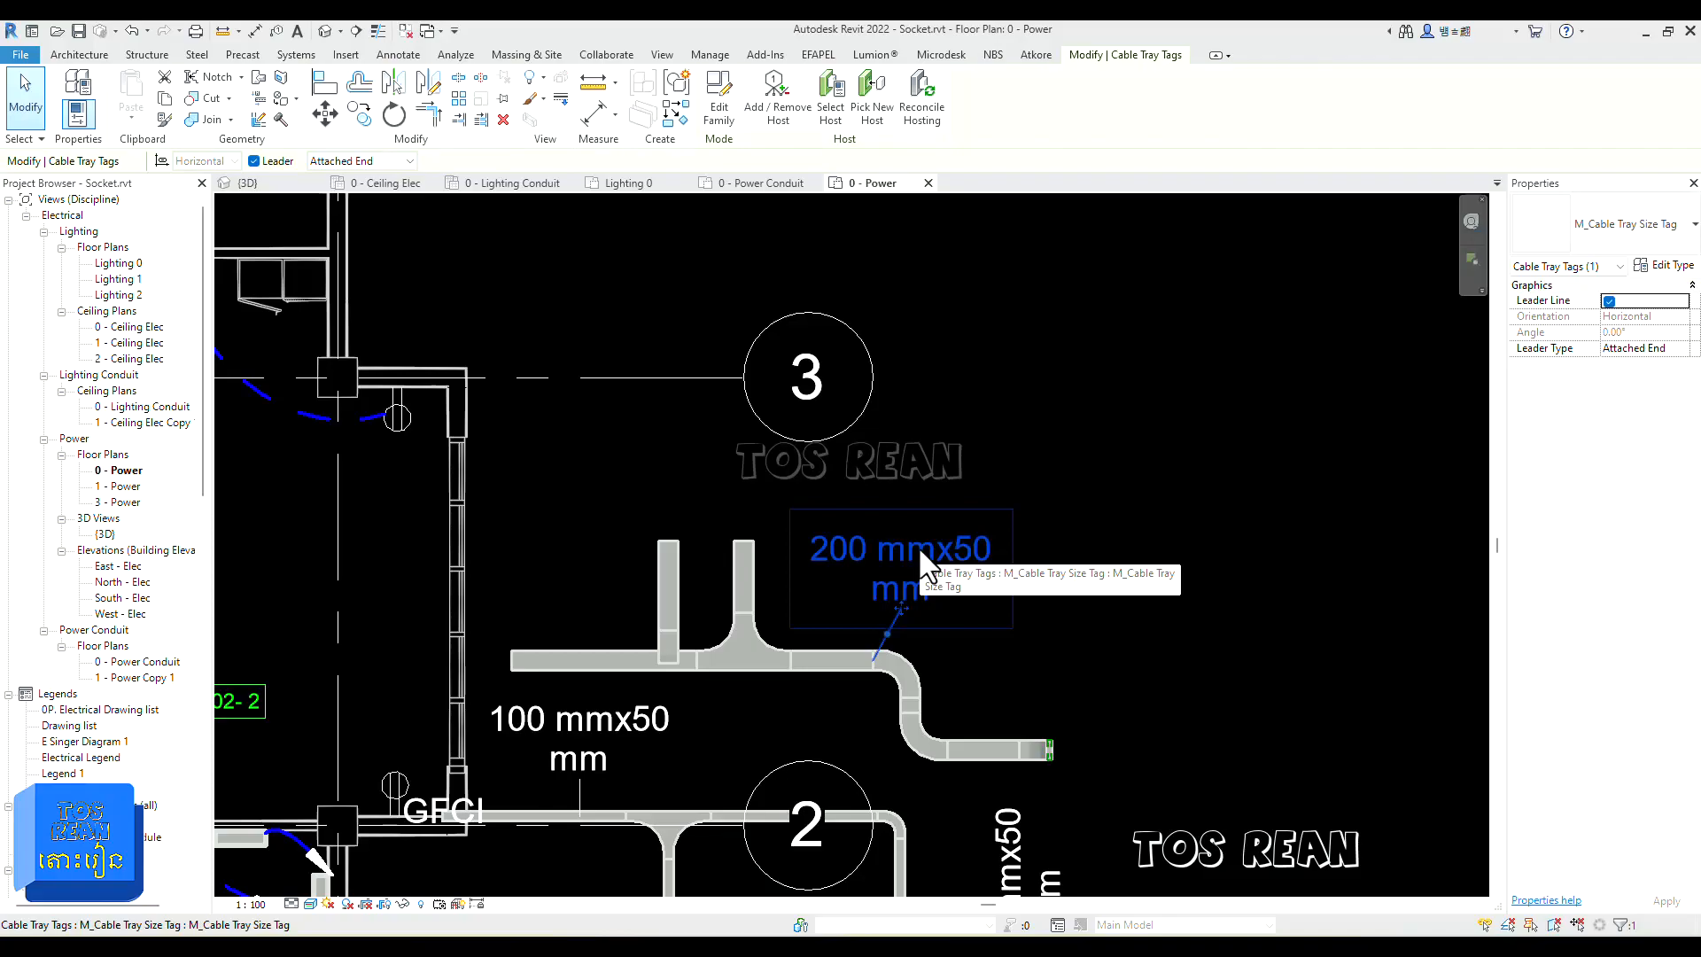
click(1097, 443)
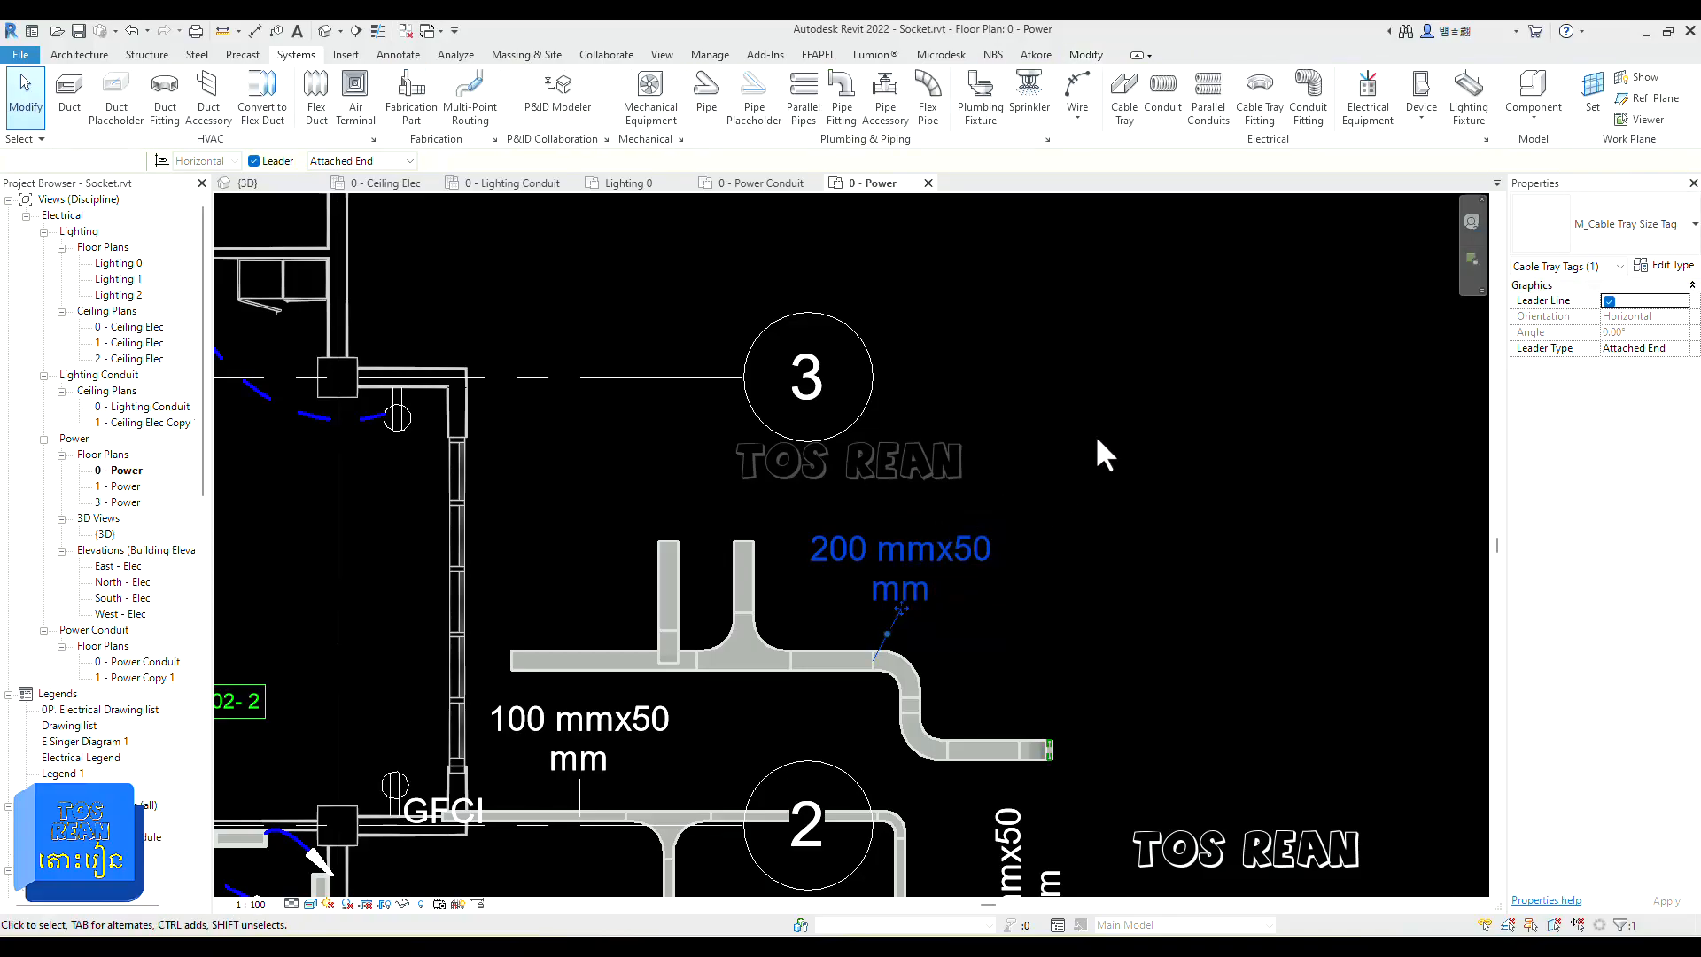
scroll(1054, 436, down, 4)
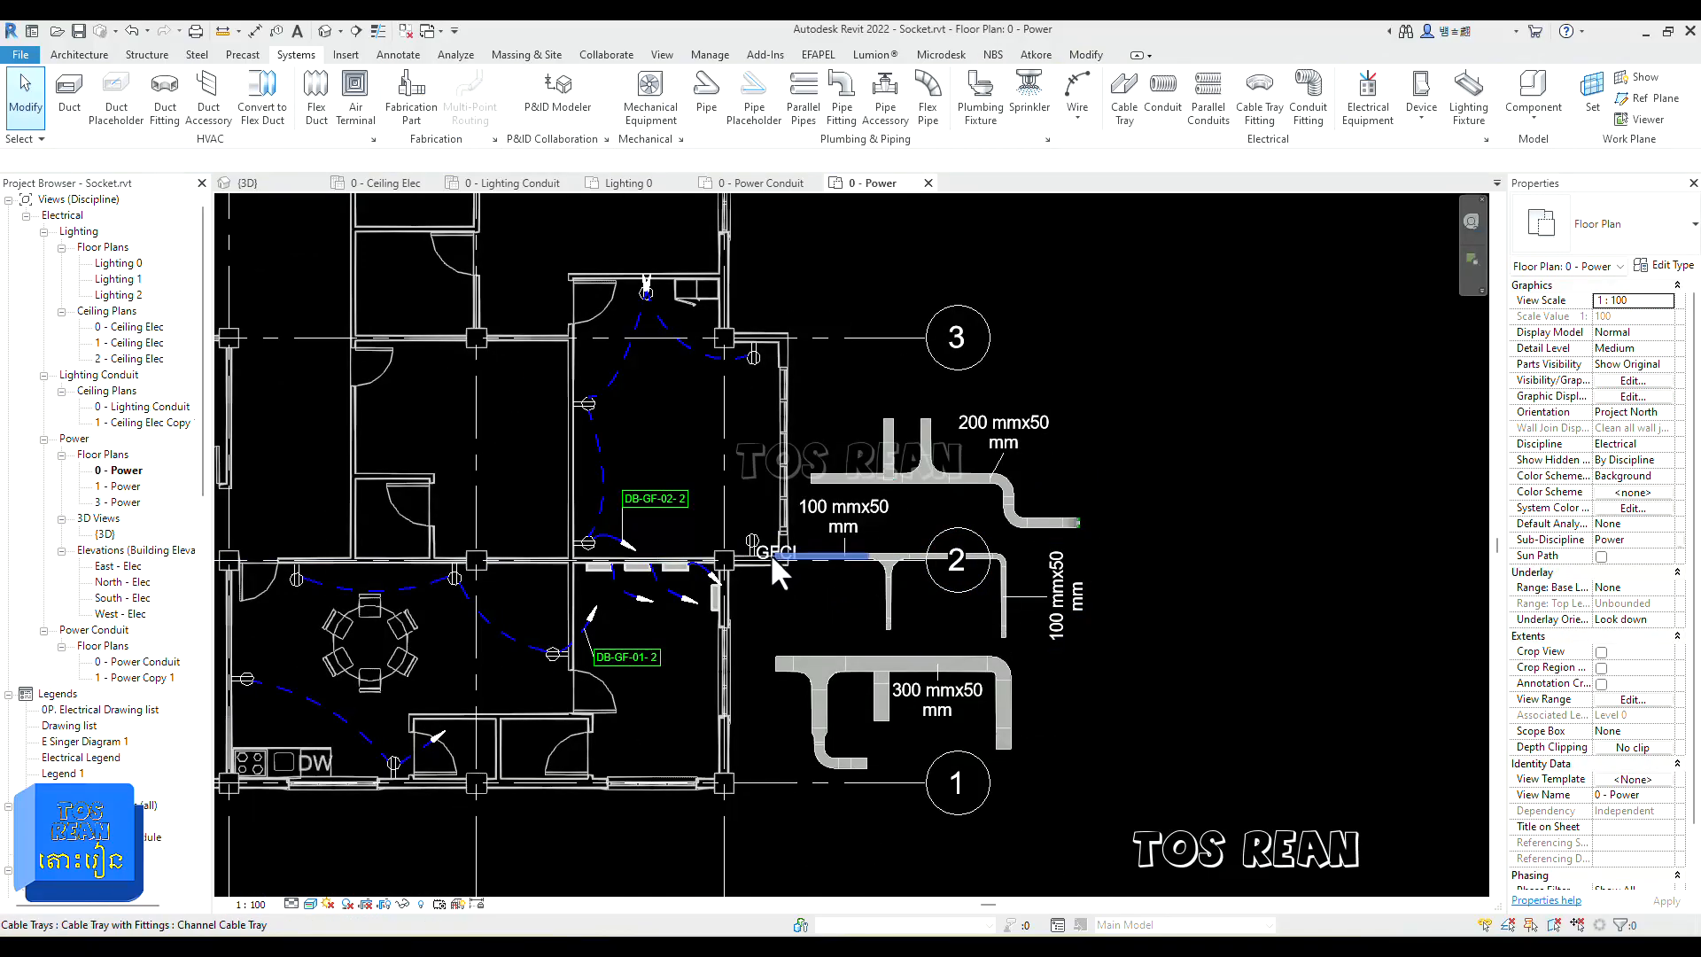
scroll(769, 554, up, 1)
scroll(922, 586, down, 1)
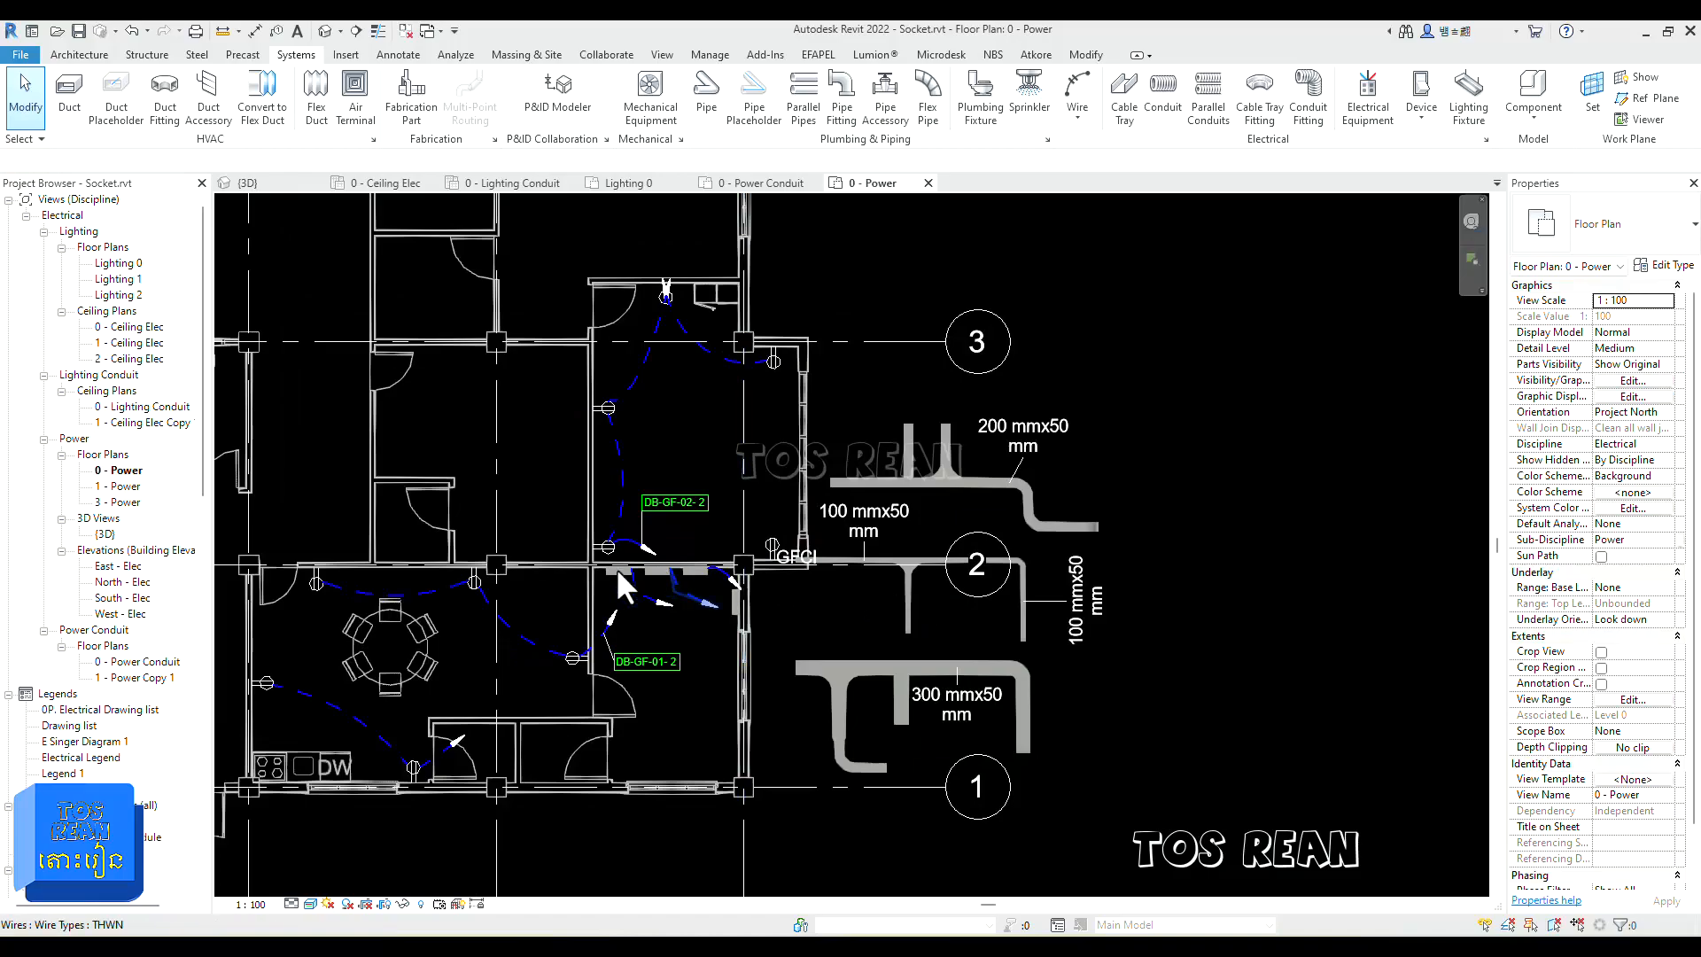